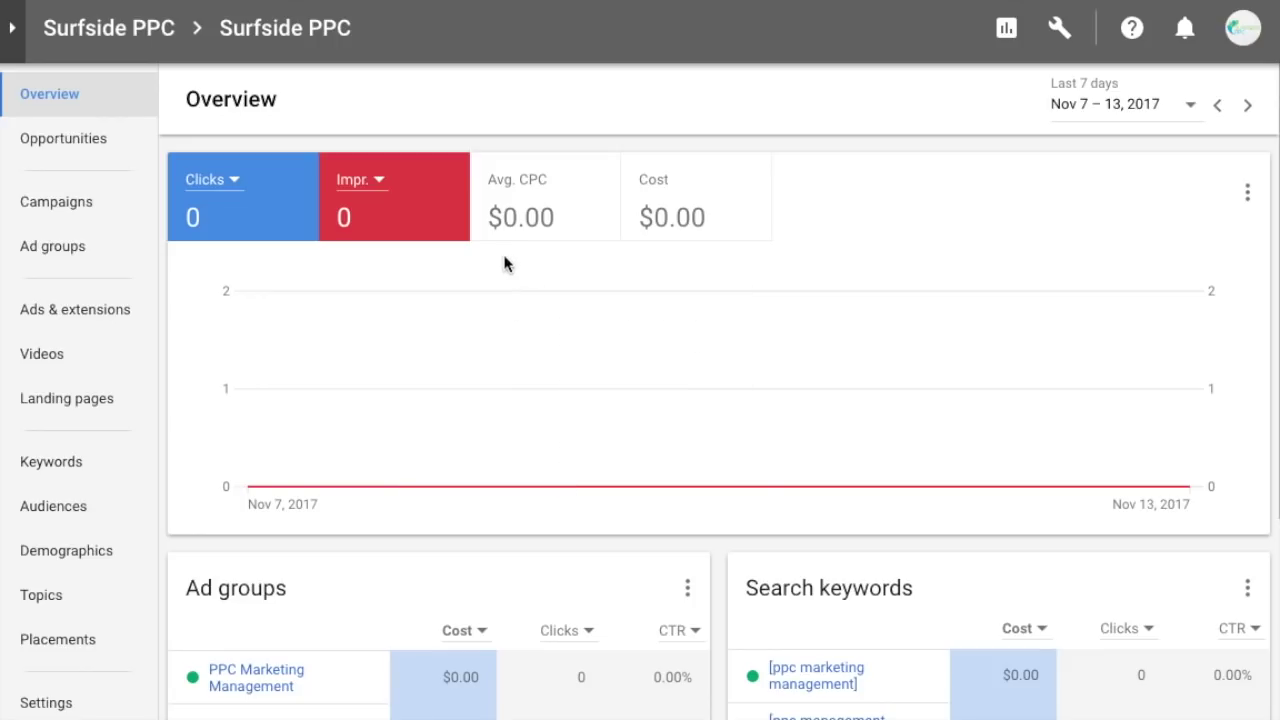
Review the YouTube channel link in the account's Linked accounts settings and return to the account overview.
left_click(1060, 30)
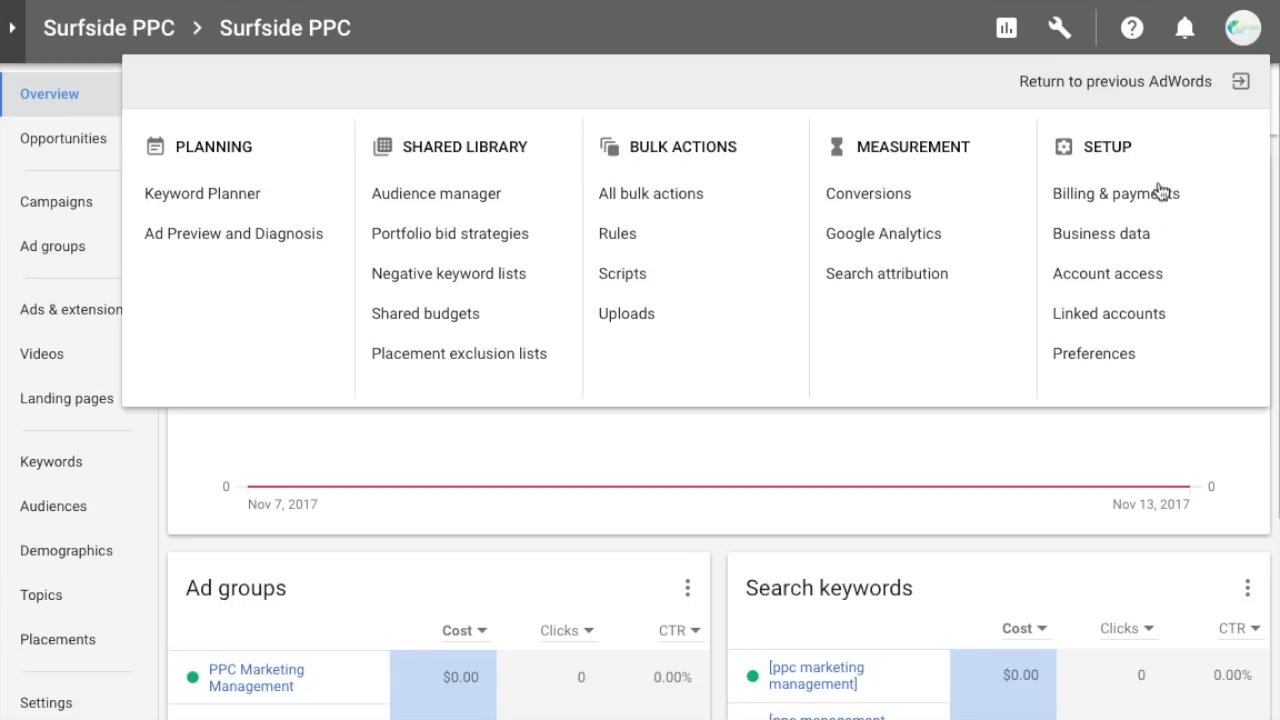
left_click(1108, 314)
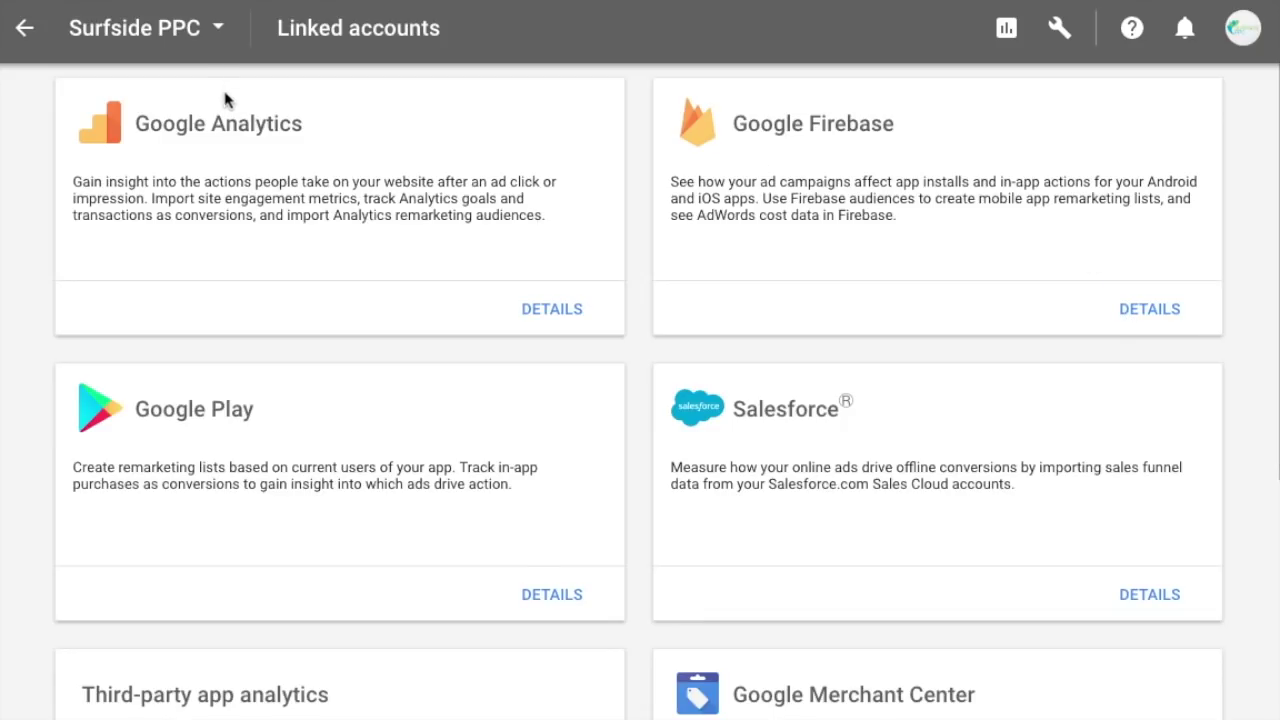
scroll(566, 270, "down", 5)
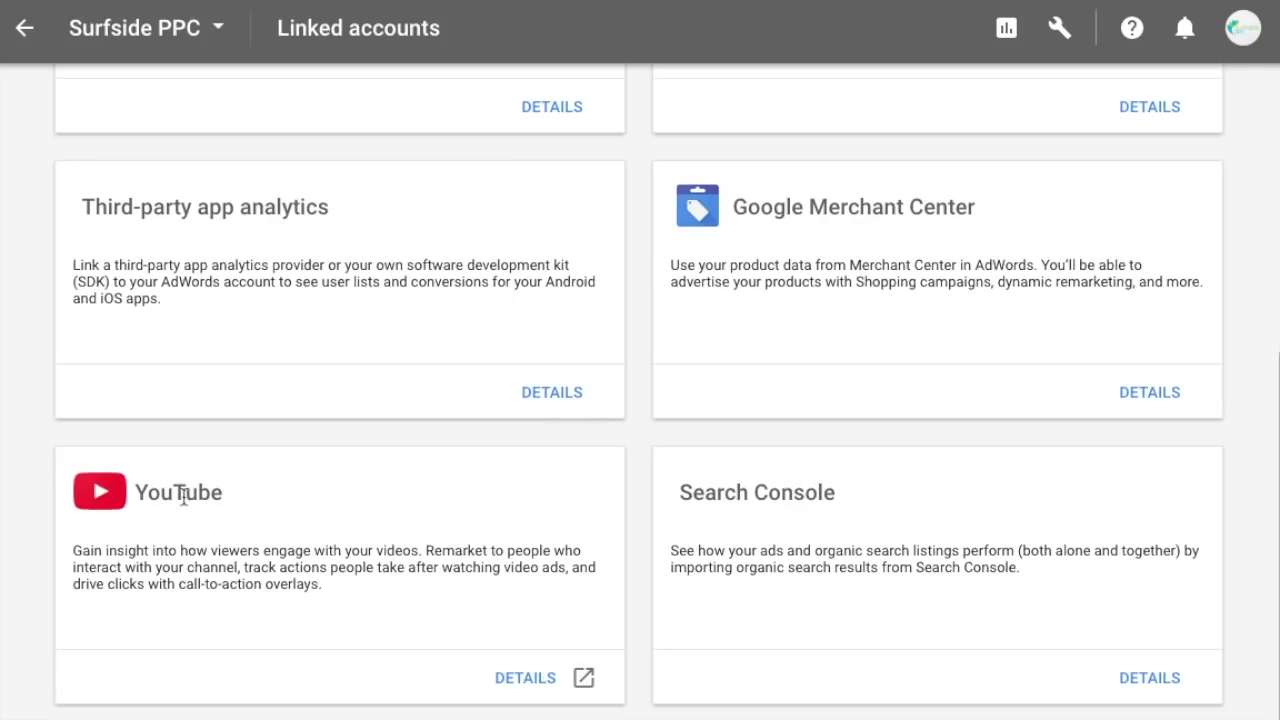
left_click(523, 688)
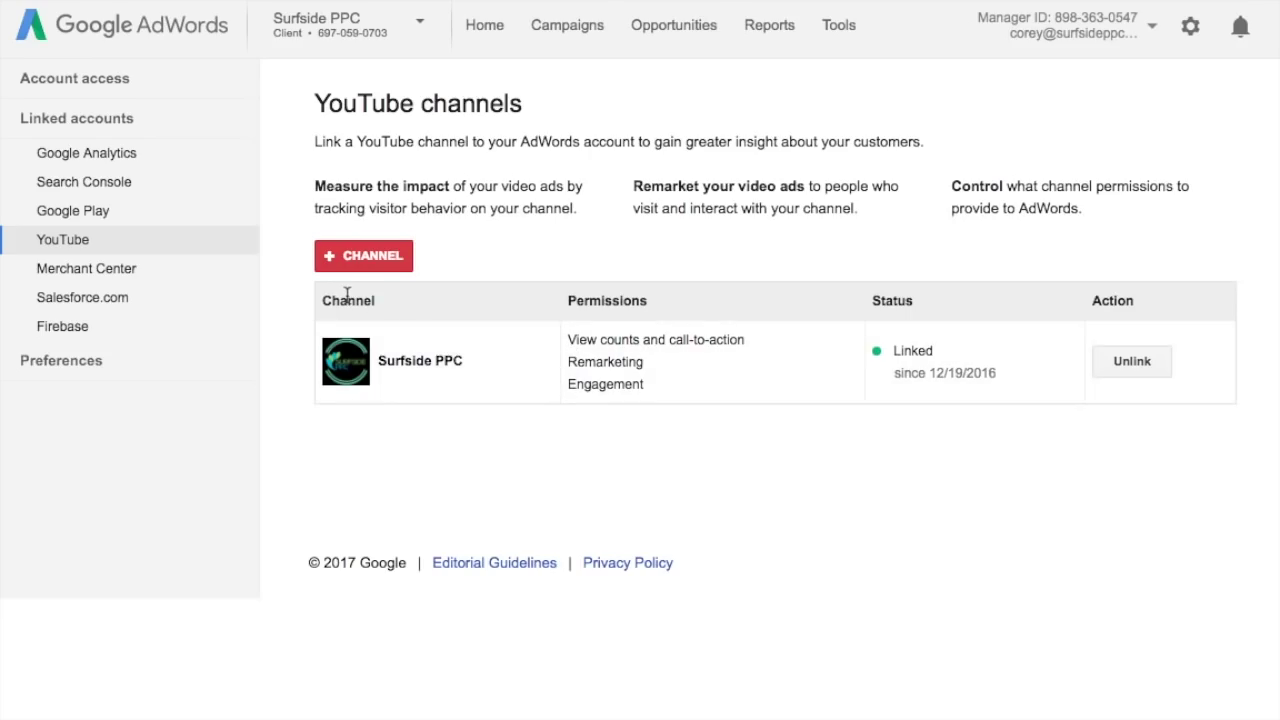
mouse_move(445, 370)
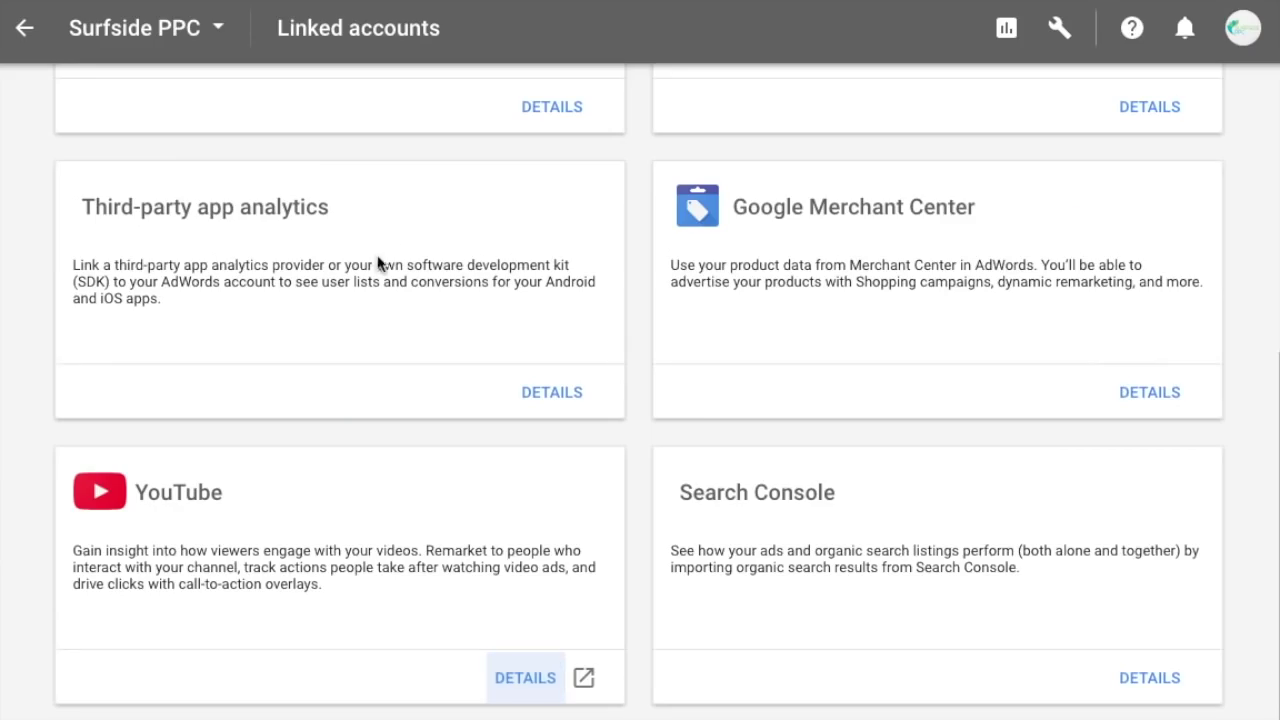
scroll(436, 262, "up", 4)
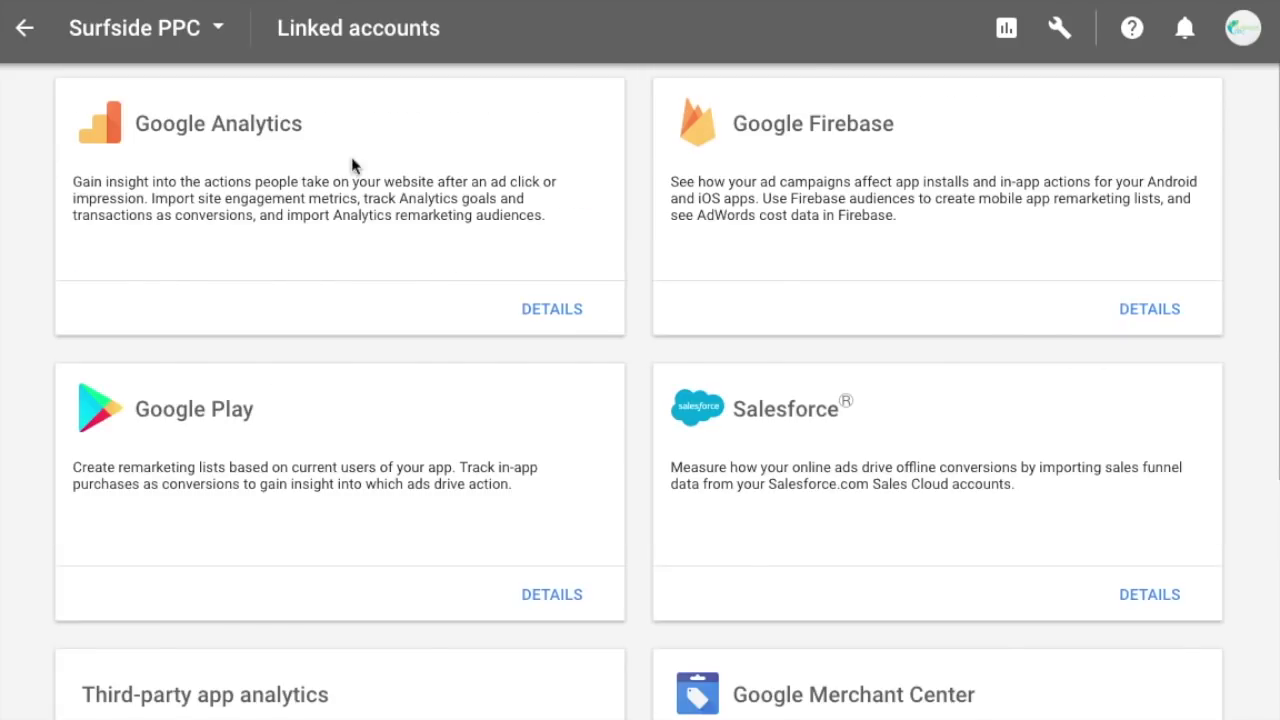
scroll(352, 165, "down", 4)
left_click(26, 30)
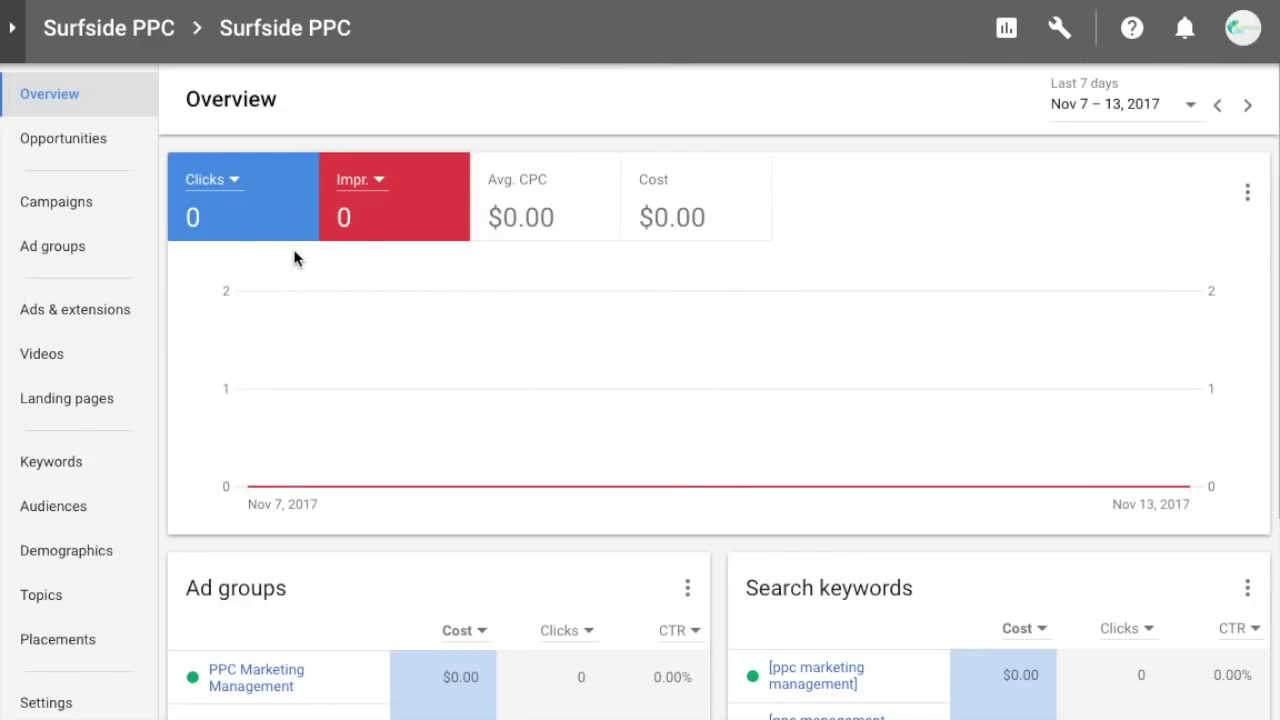
Start a new campaign in the Surfside PPC account with Video as the campaign type.
left_click(86, 206)
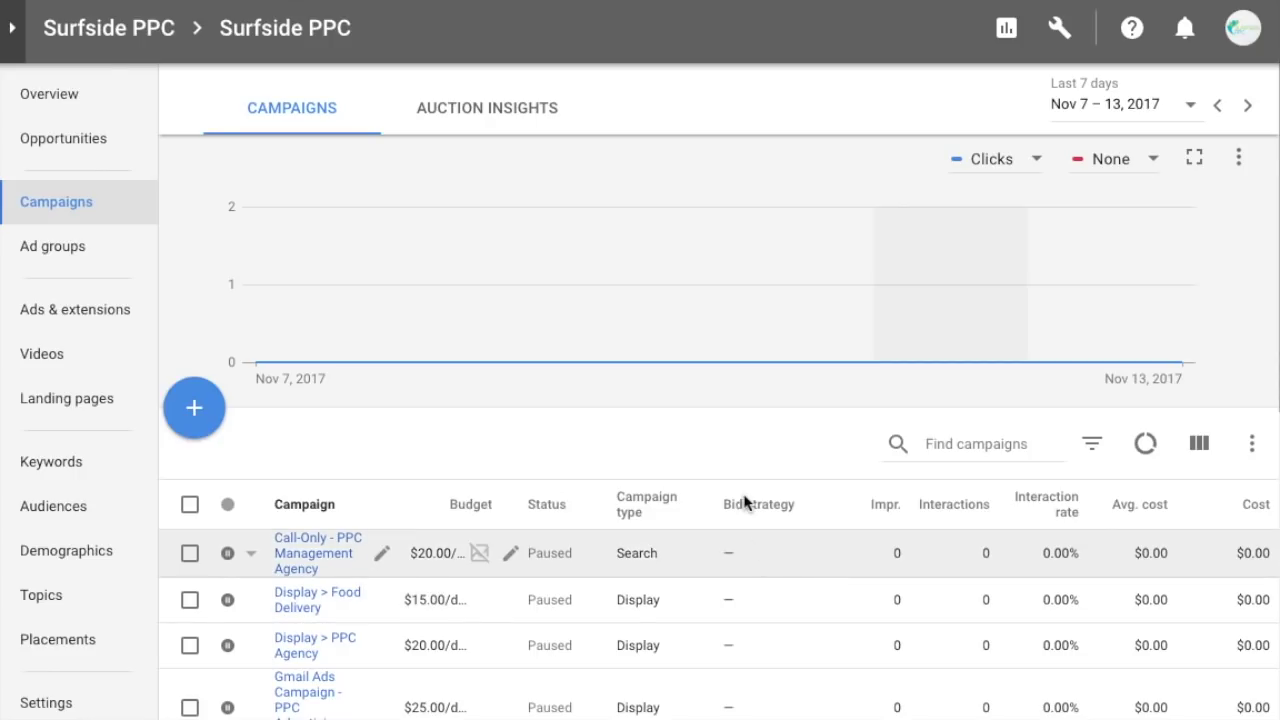
left_click(201, 411)
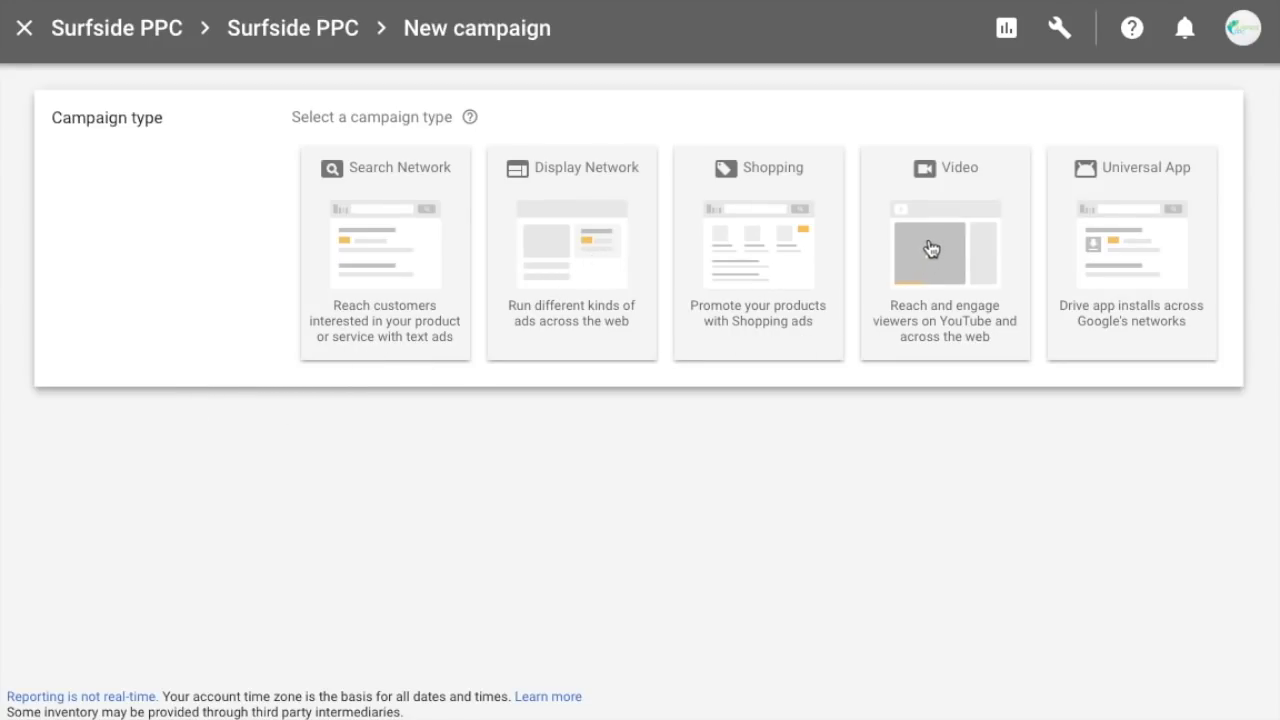
left_click(962, 176)
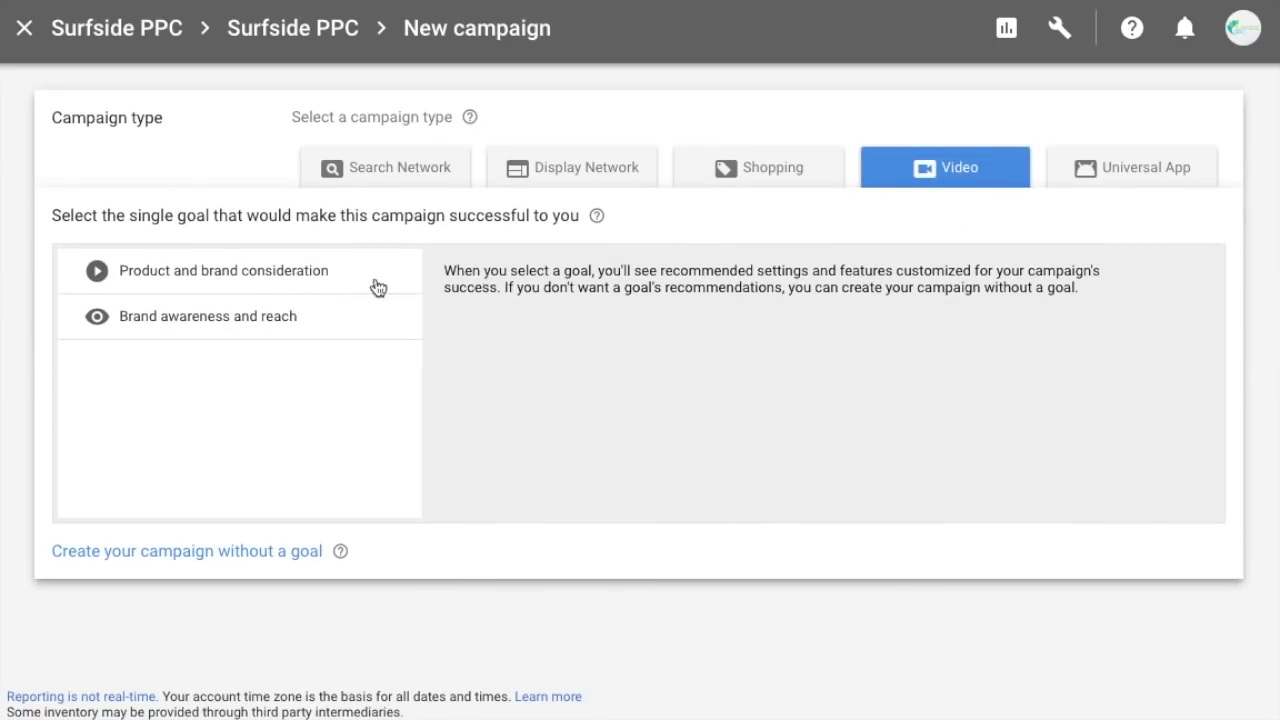
Choose the Product and brand consideration goal with the Standard consideration subtype, and continue to the campaign settings.
left_click(340, 283)
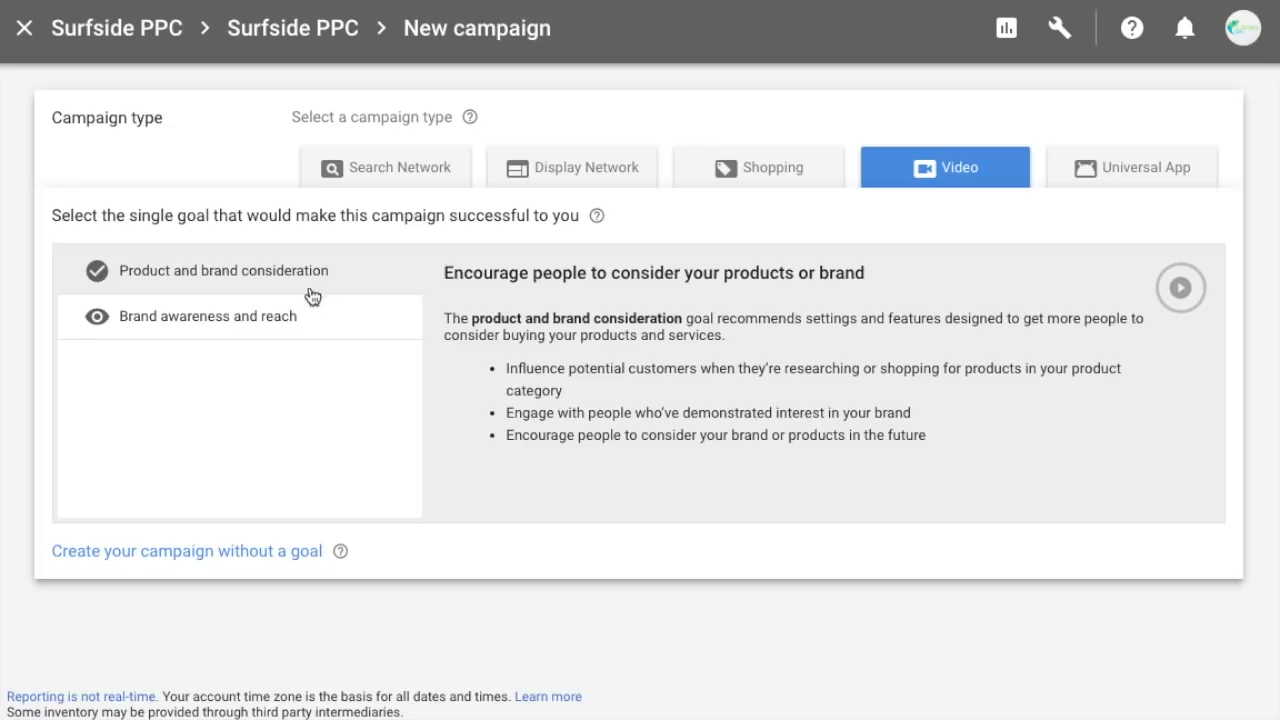
left_click(299, 320)
left_click(176, 284)
left_click(214, 277)
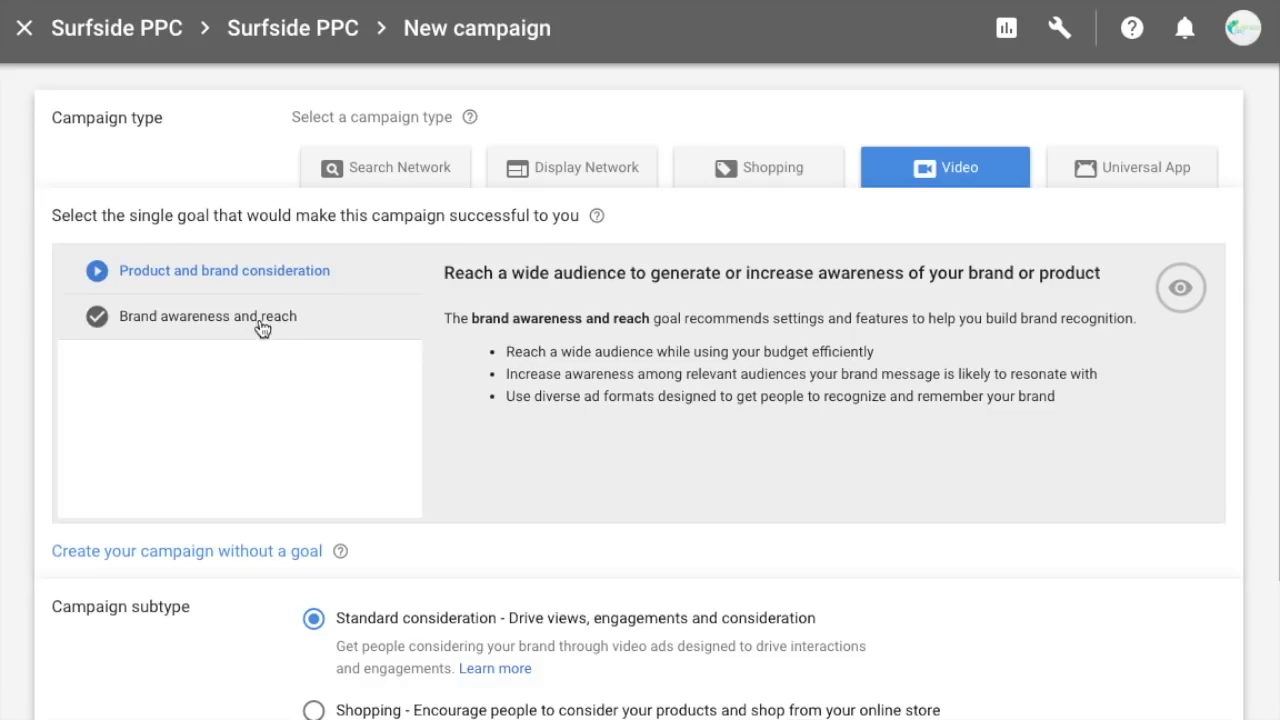
left_click(282, 276)
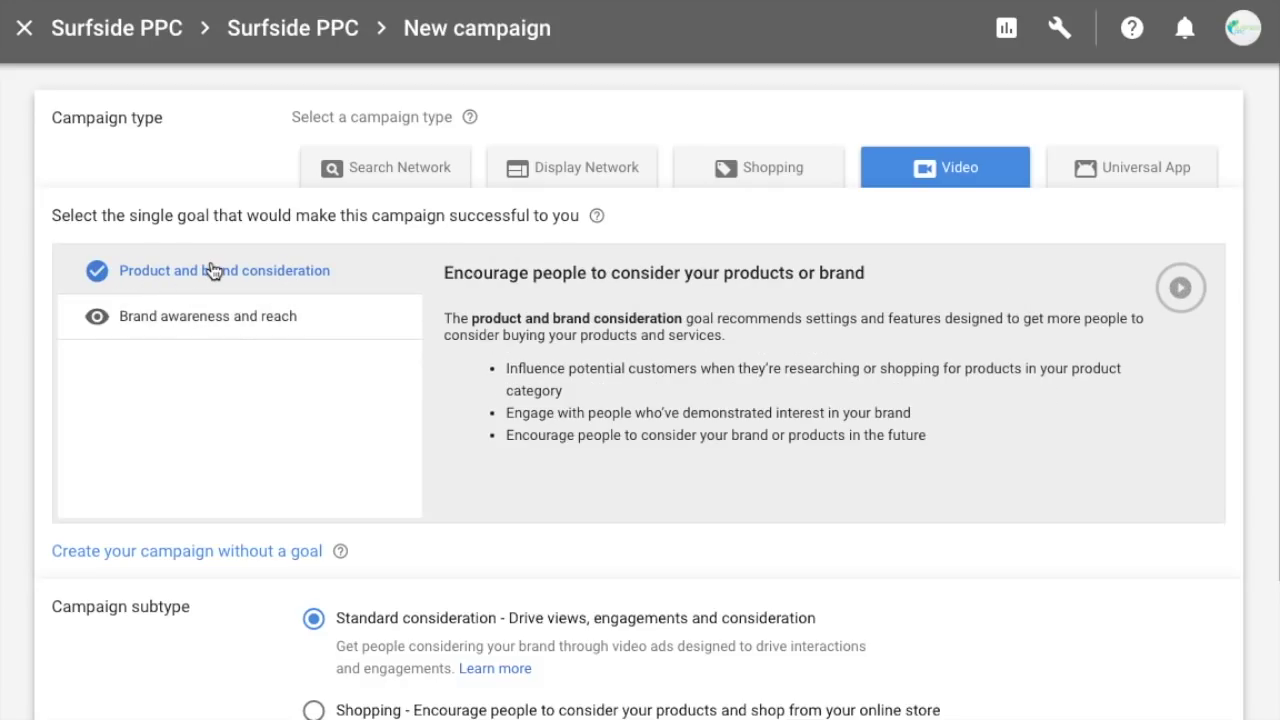
scroll(909, 401, "down", 3)
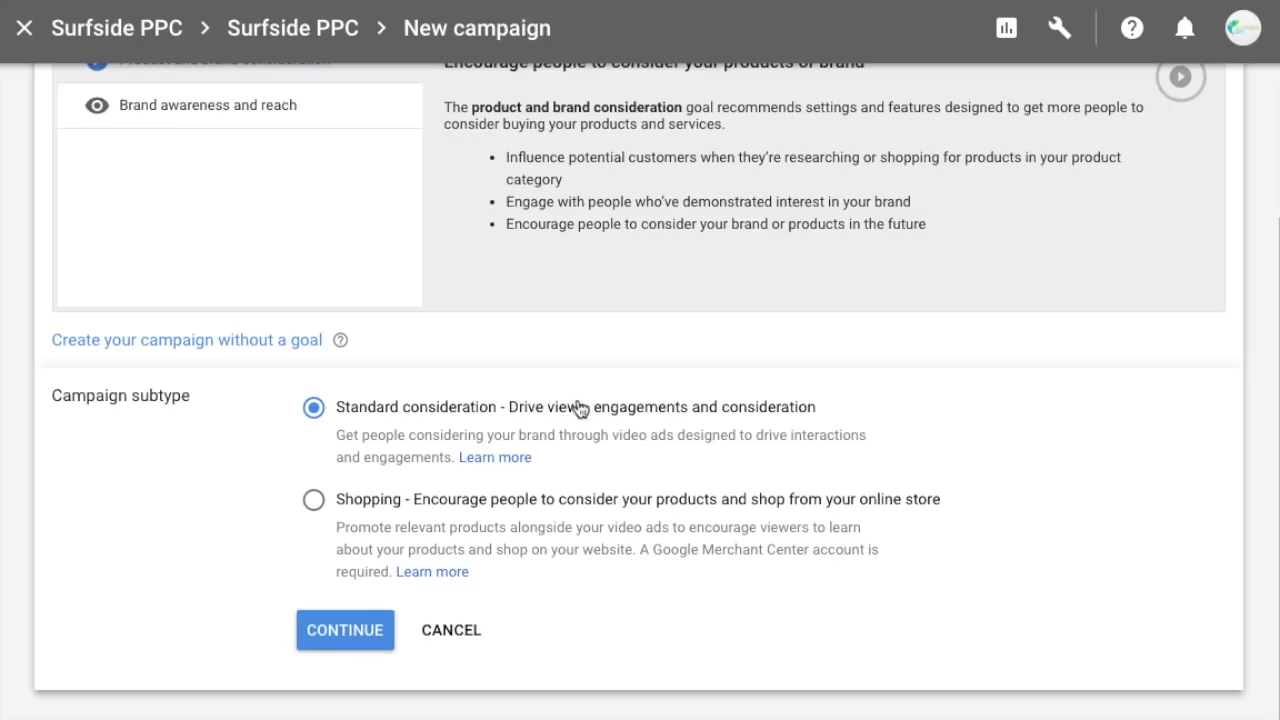
scroll(982, 420, "down", 1)
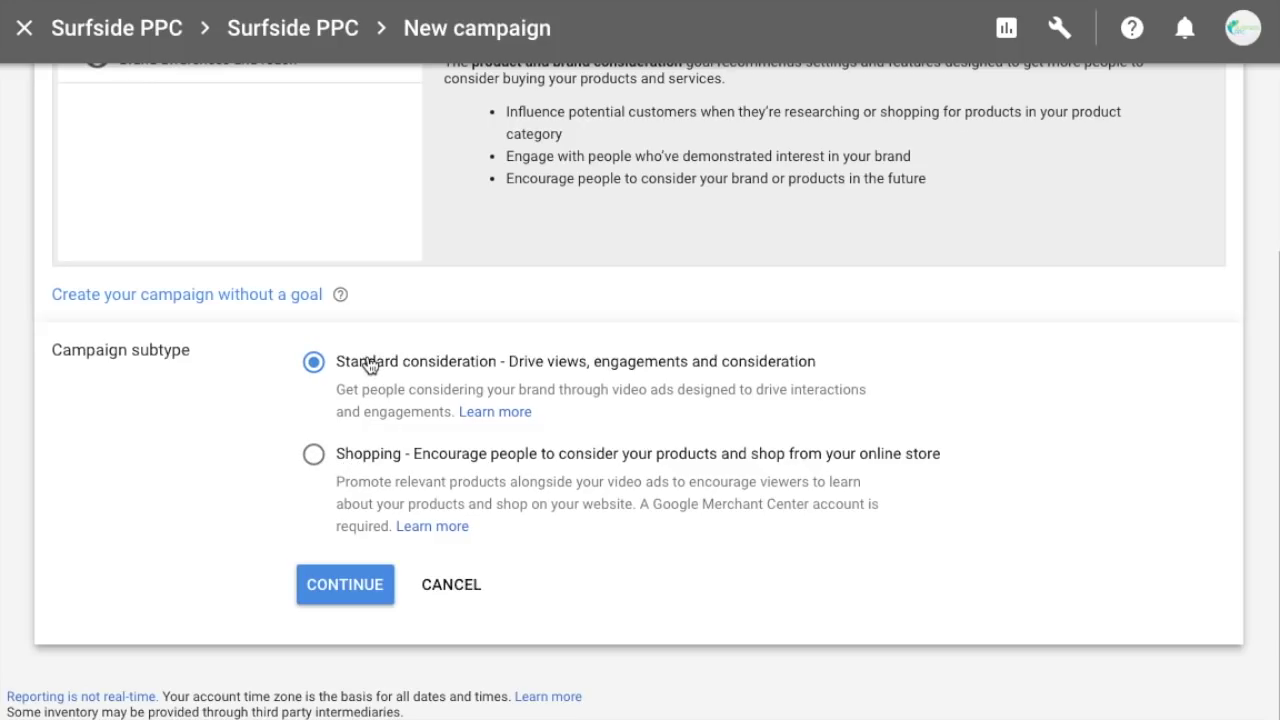
left_click(328, 598)
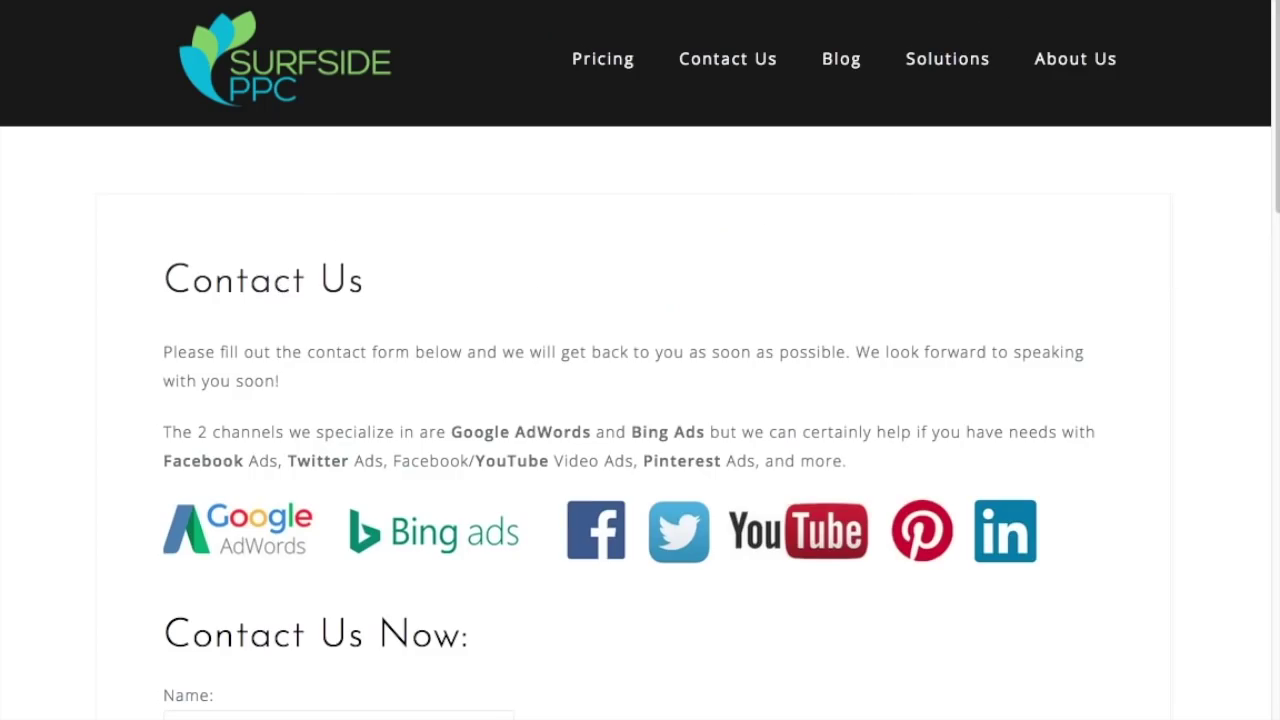
Name the new video campaign "How Does PPC Management Work".
scroll(585, 345, "down", 3)
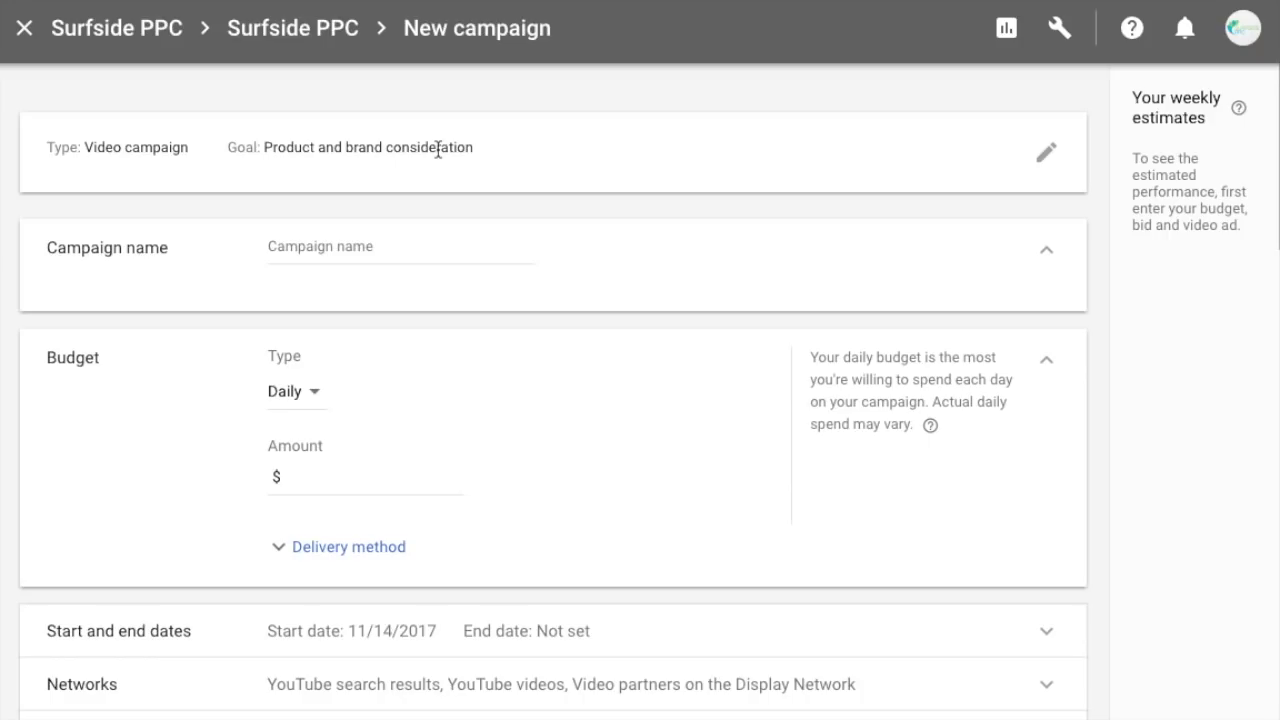
left_click(375, 246)
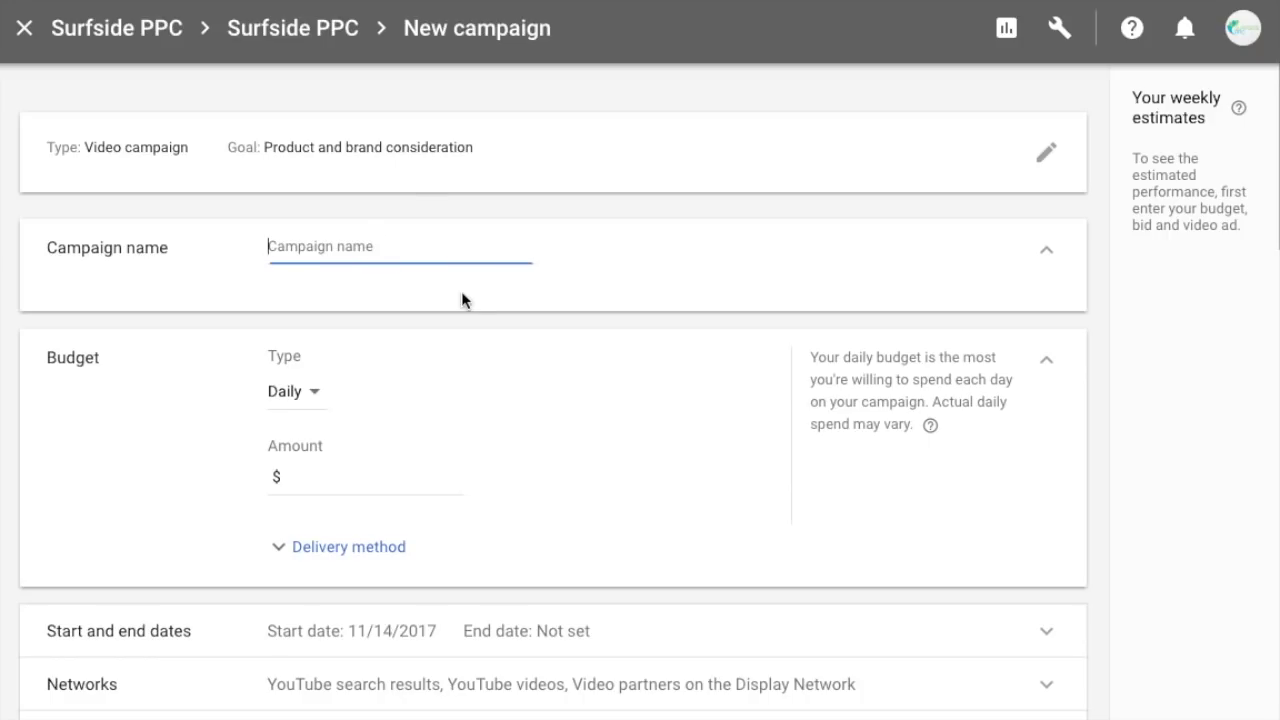
type("How oe")
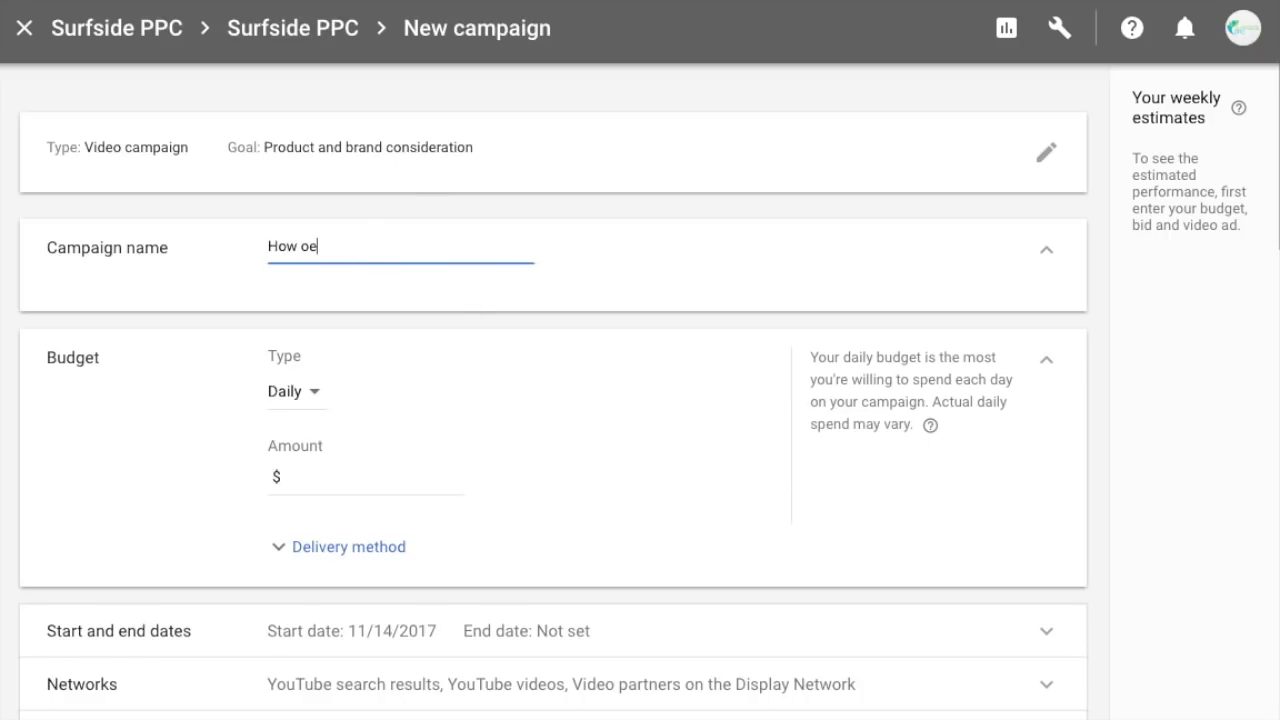
key("BackSpace")
key("BackSpace")
type("Does PPC Management Work")
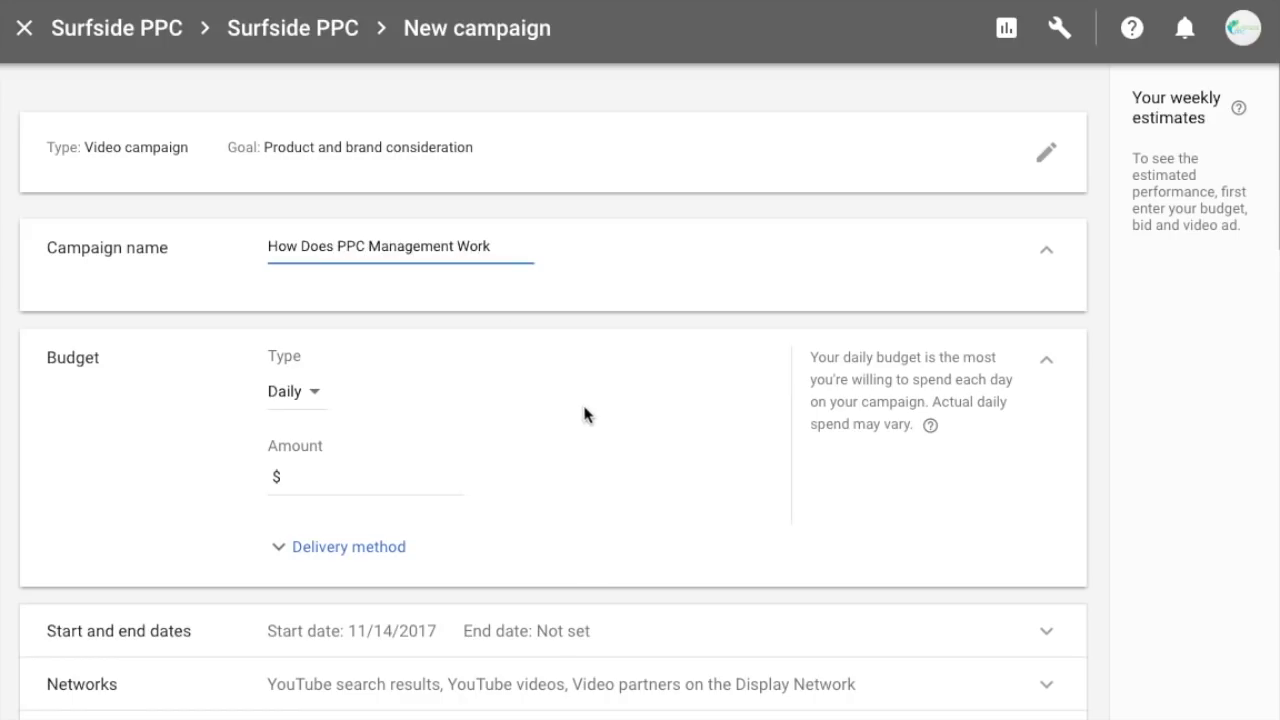
Set a Daily budget of $20.00 for the campaign and expand its delivery method options.
scroll(600, 450, "down", 1)
left_click(312, 345)
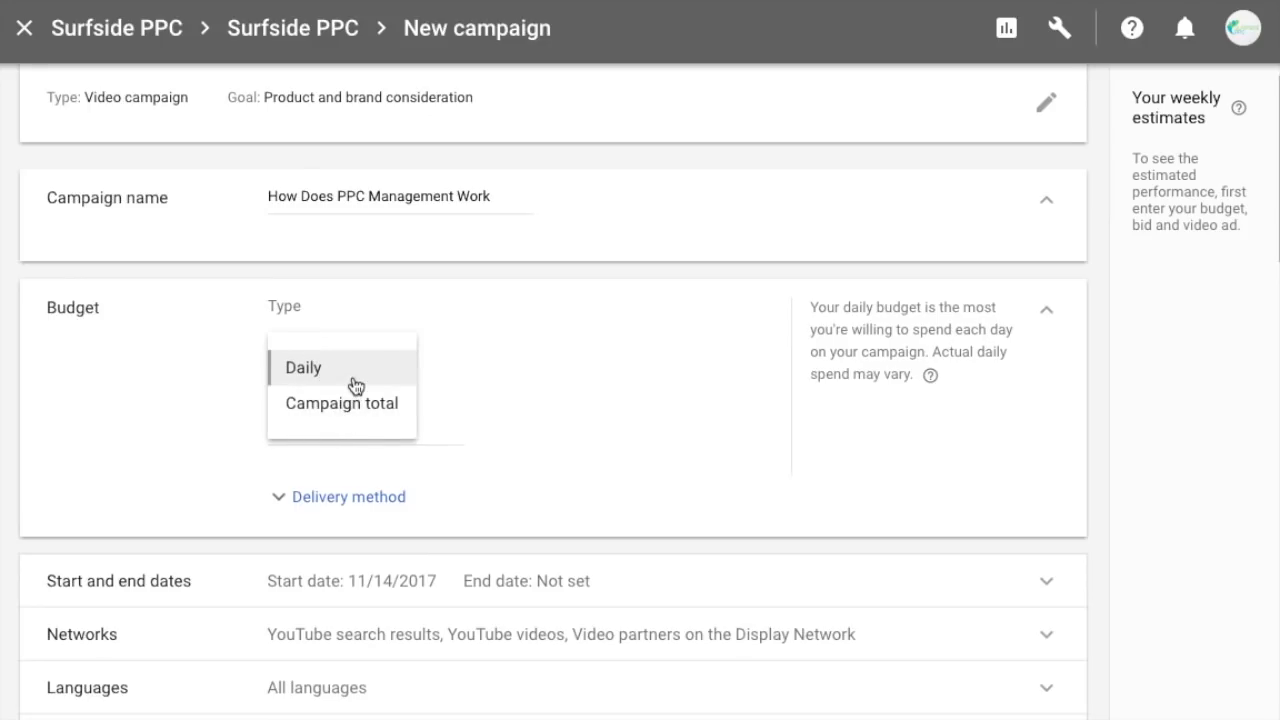
left_click(352, 370)
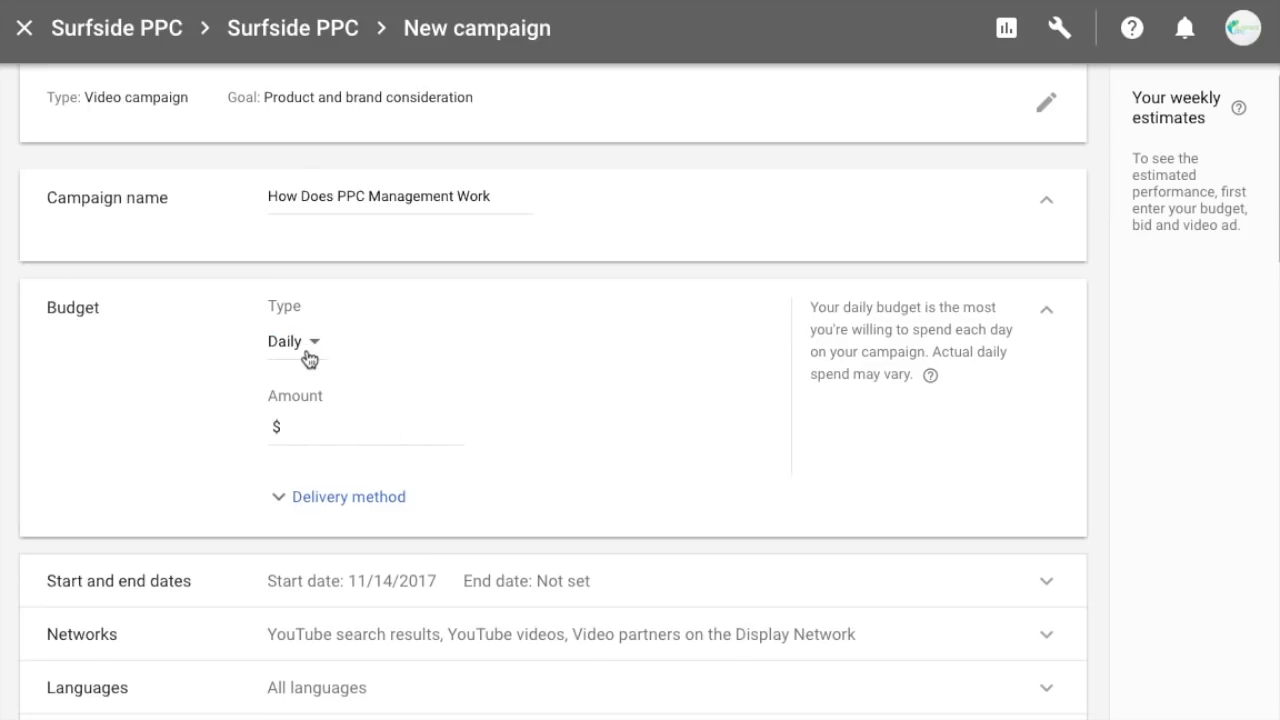
left_click(330, 428)
type("20")
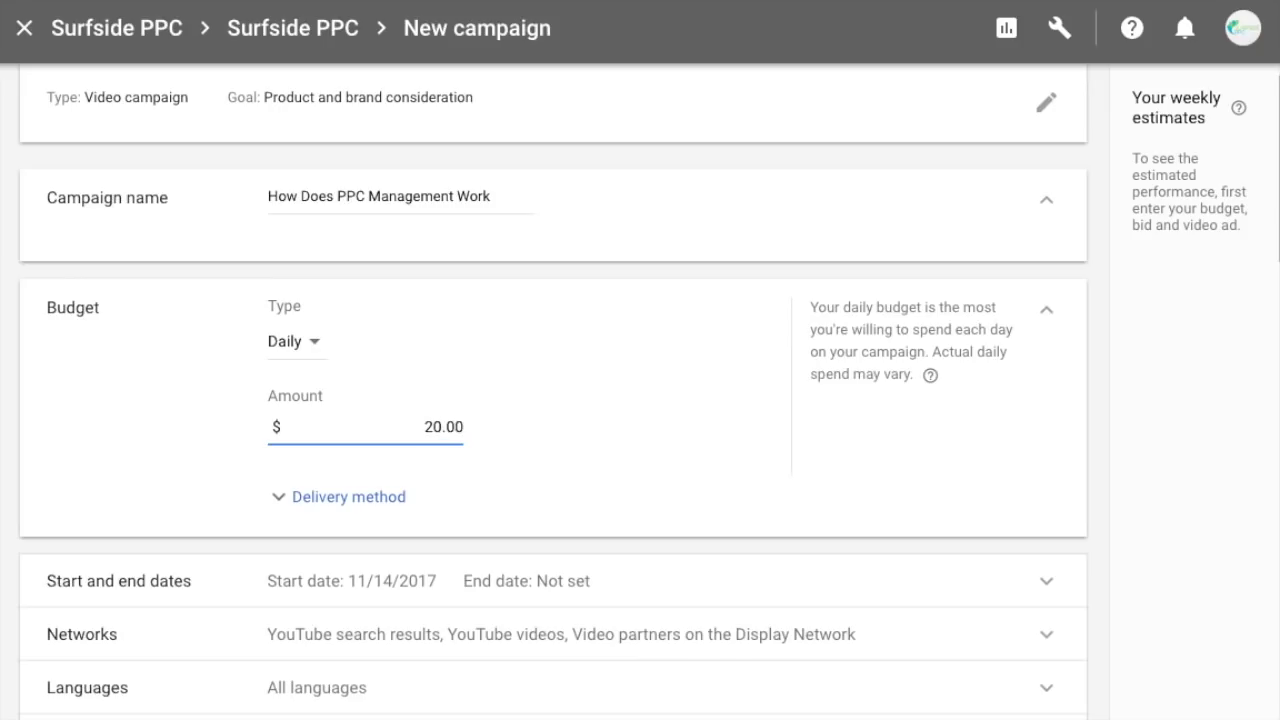
left_click(1093, 466)
left_click(338, 500)
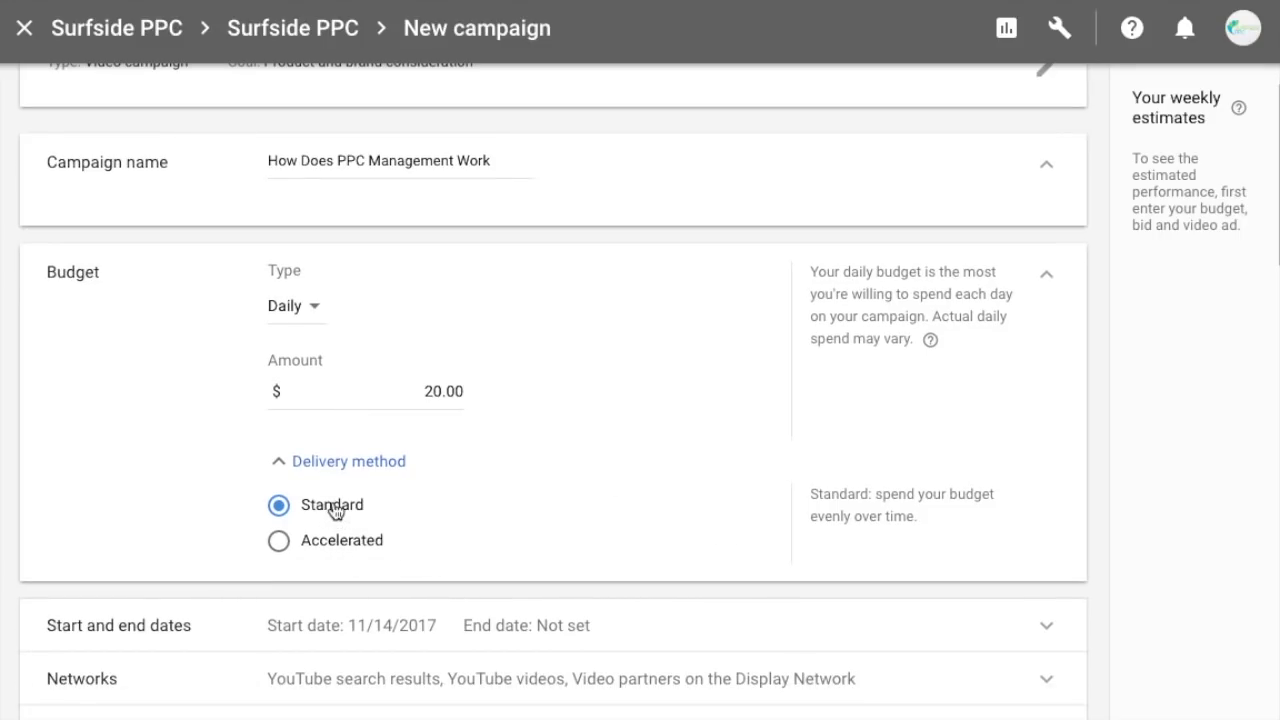
Set the campaign's end date to Dec 14, 2017.
scroll(877, 485, "down", 1)
scroll(900, 466, "down", 1)
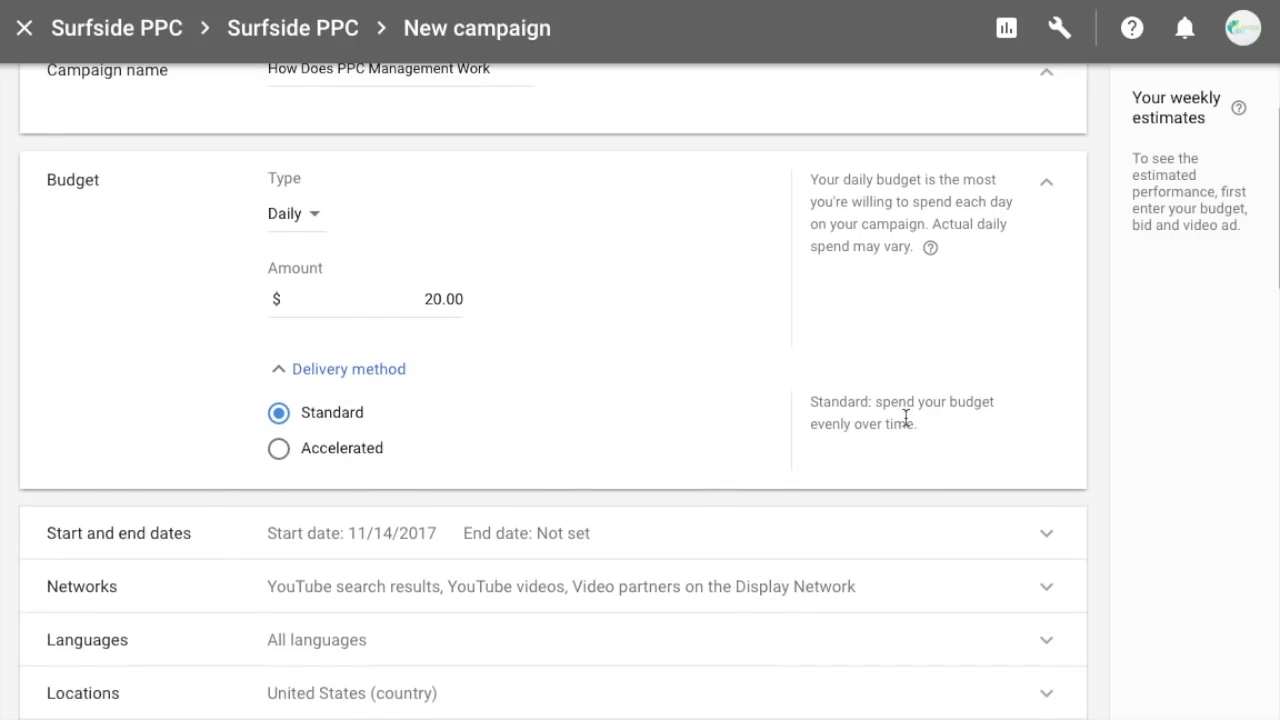
scroll(907, 414, "down", 3)
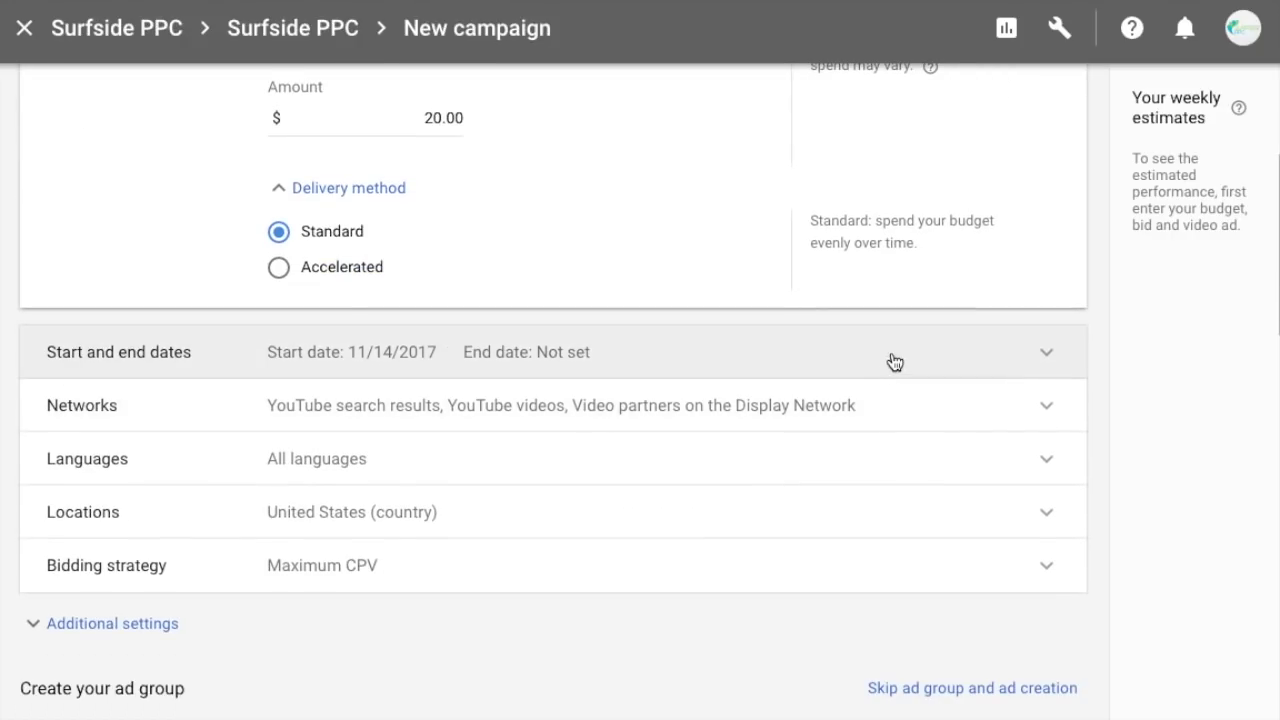
left_click(895, 360)
left_click(450, 508)
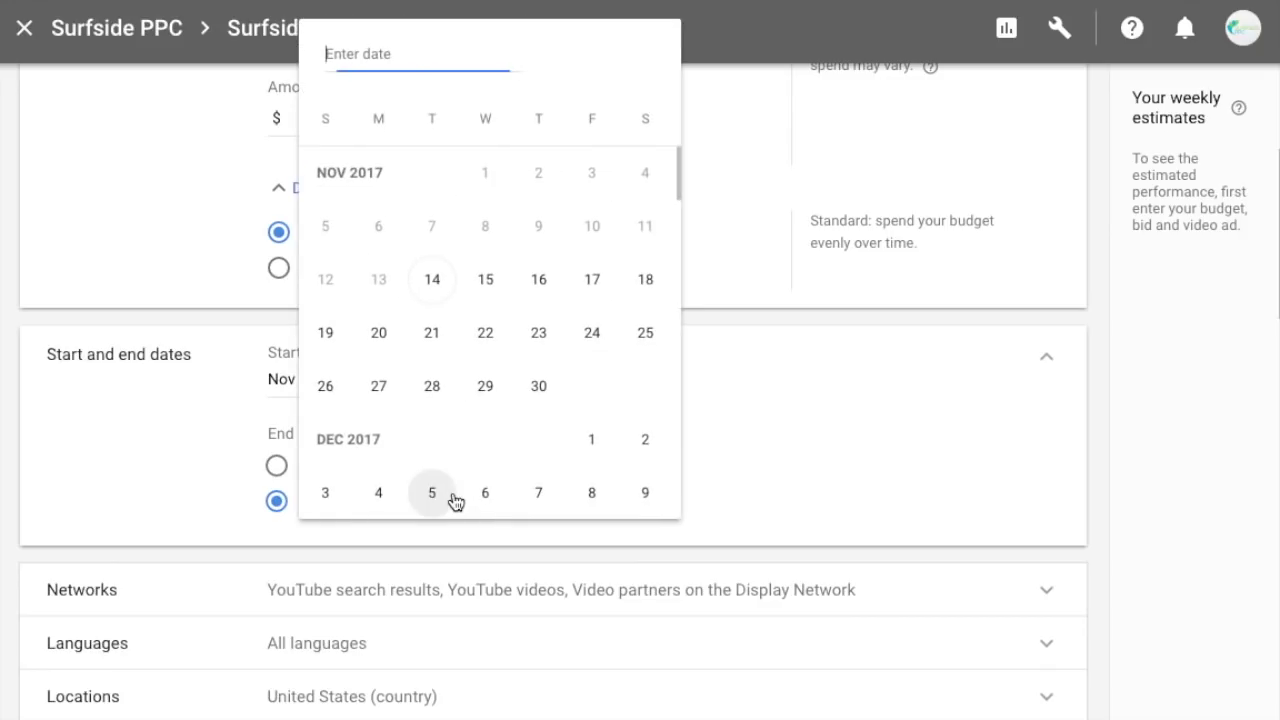
scroll(455, 400, "down", 1)
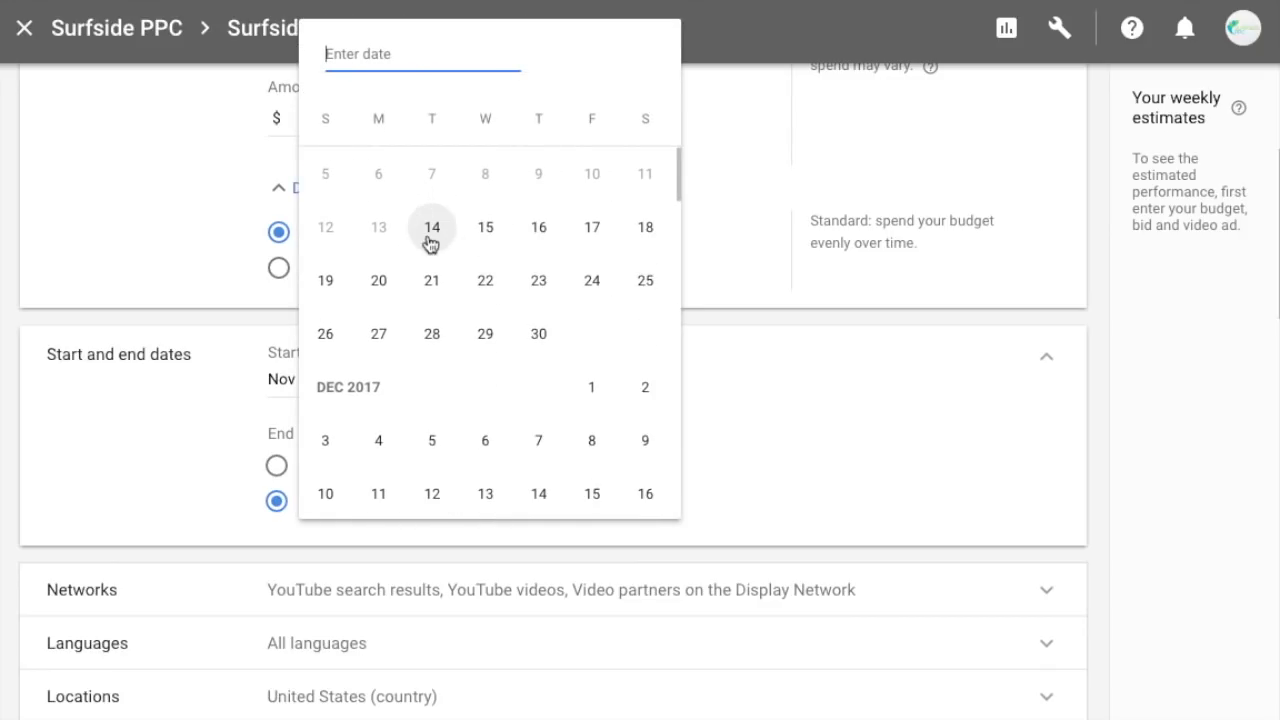
scroll(440, 330, "down", 2)
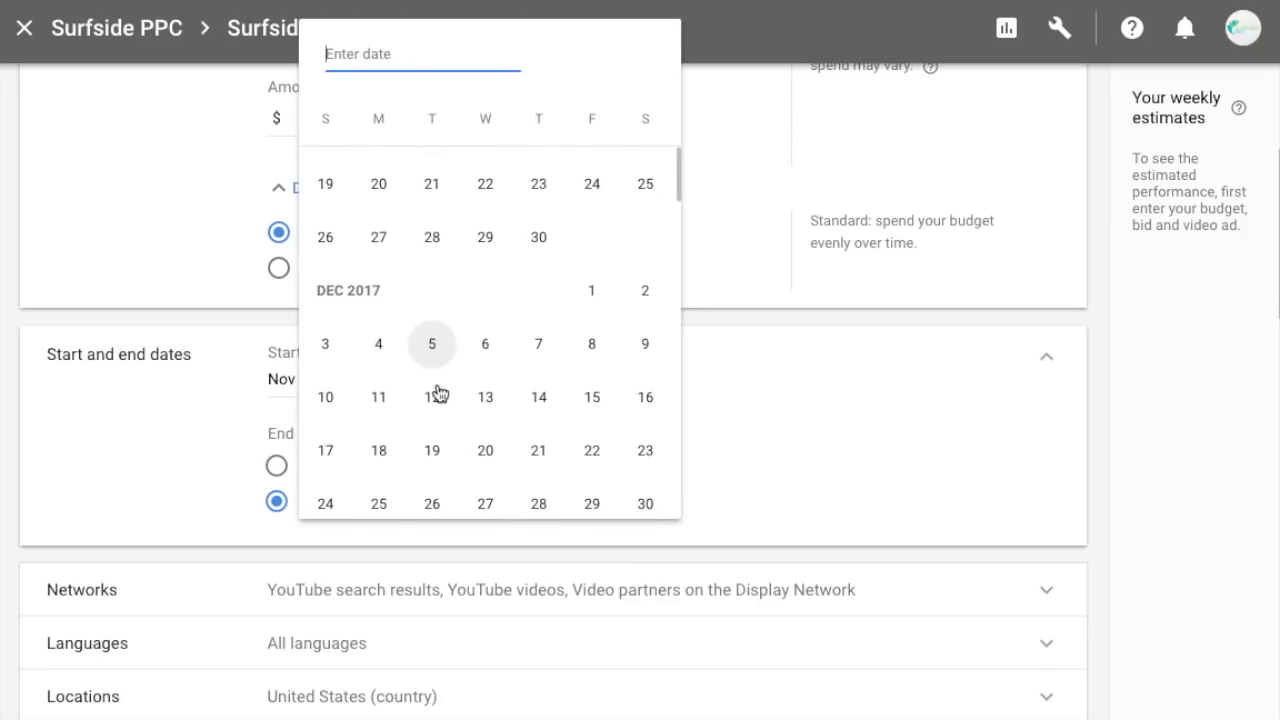
left_click(540, 400)
Expand the campaign's Networks settings to examine where the video ads can appear.
scroll(985, 441, "down", 1)
scroll(985, 441, "down", 6)
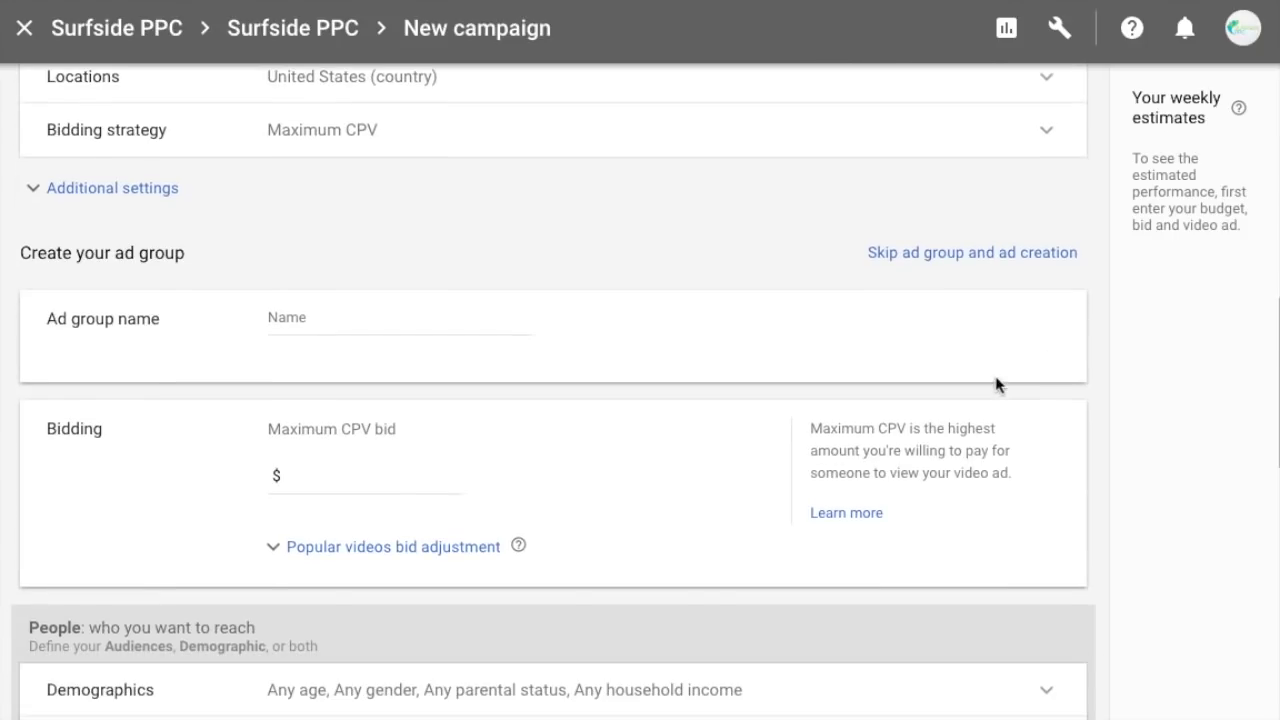
scroll(996, 385, "up", 3)
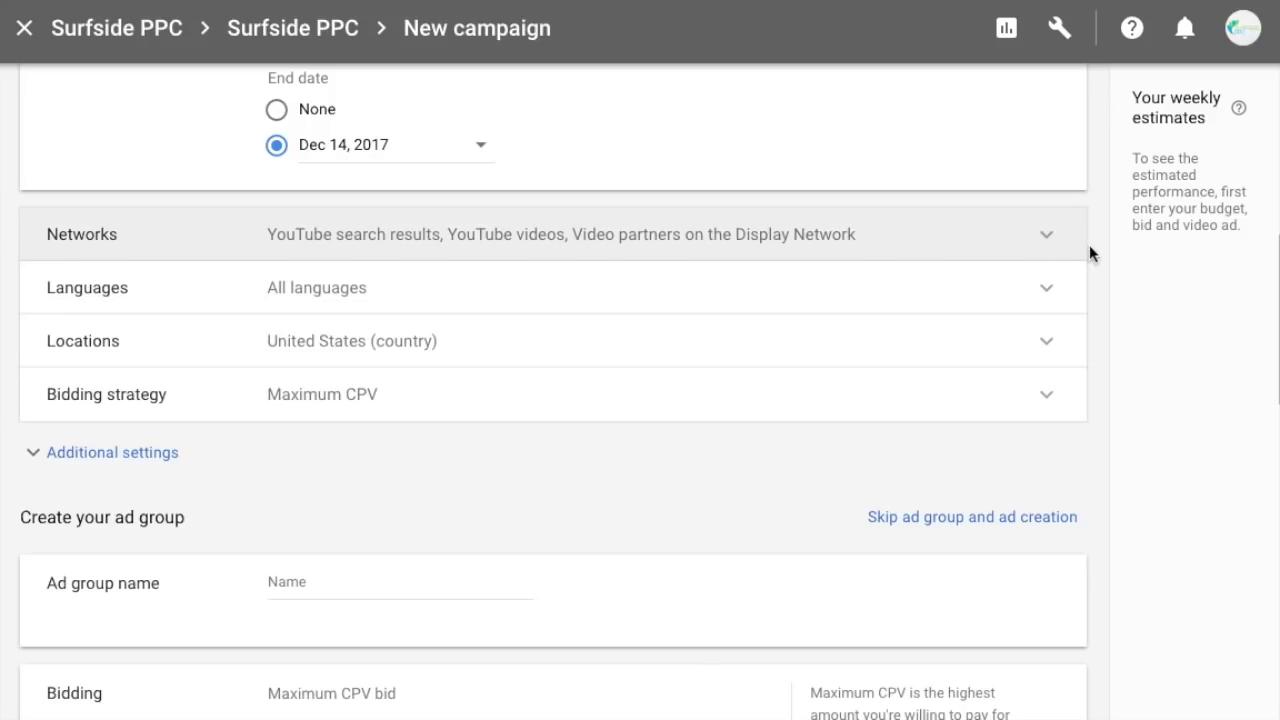
left_click(1046, 234)
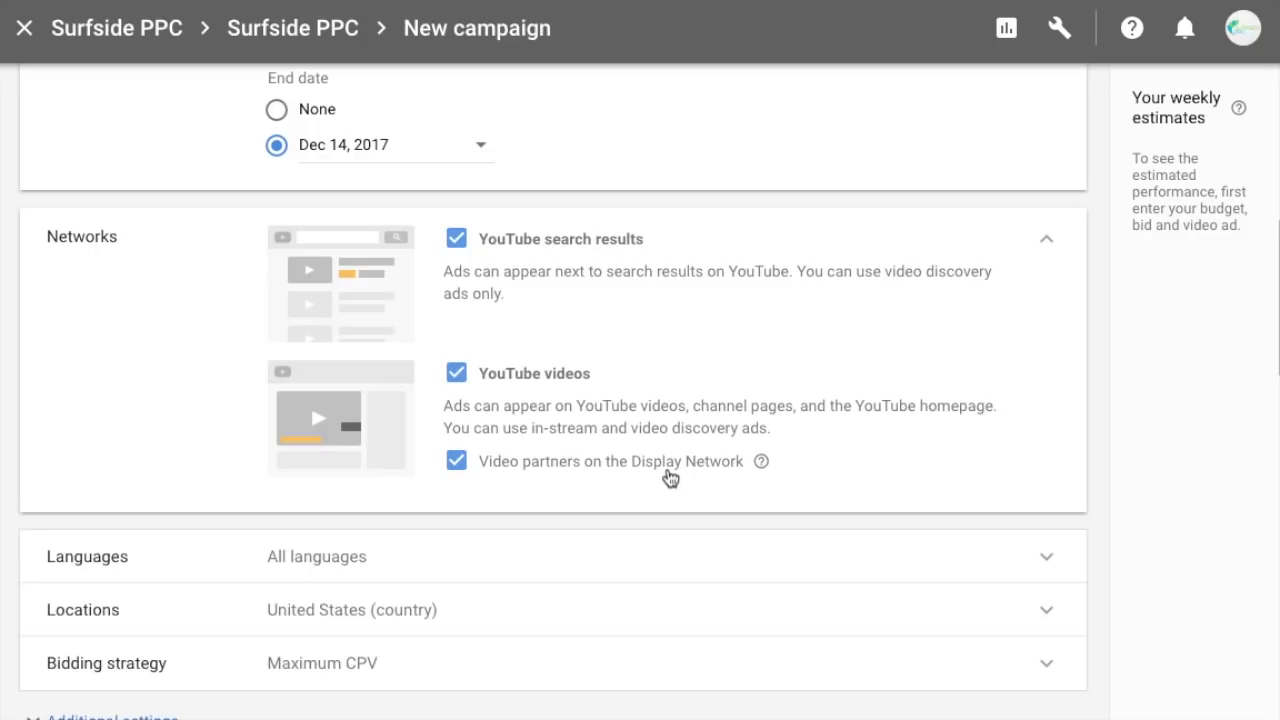
Set the campaign's target language to English instead of all languages.
scroll(1203, 426, "down", 1)
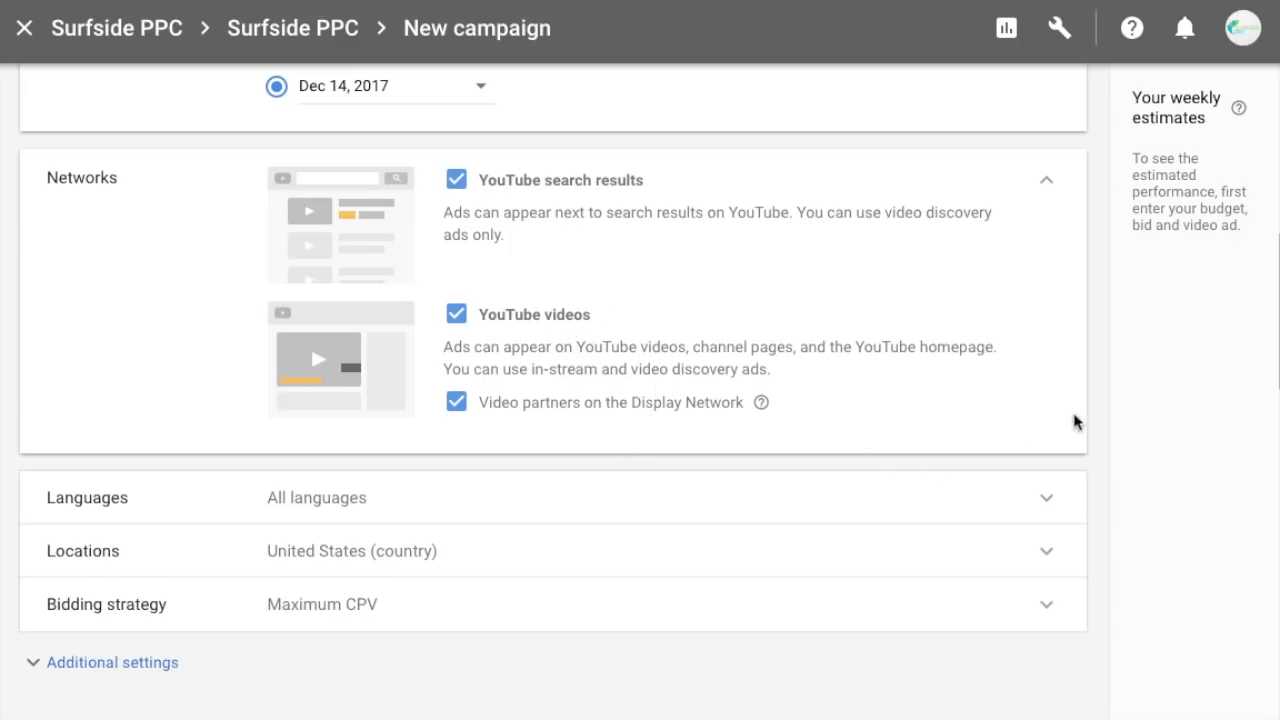
scroll(1090, 408, "down", 1)
left_click(428, 455)
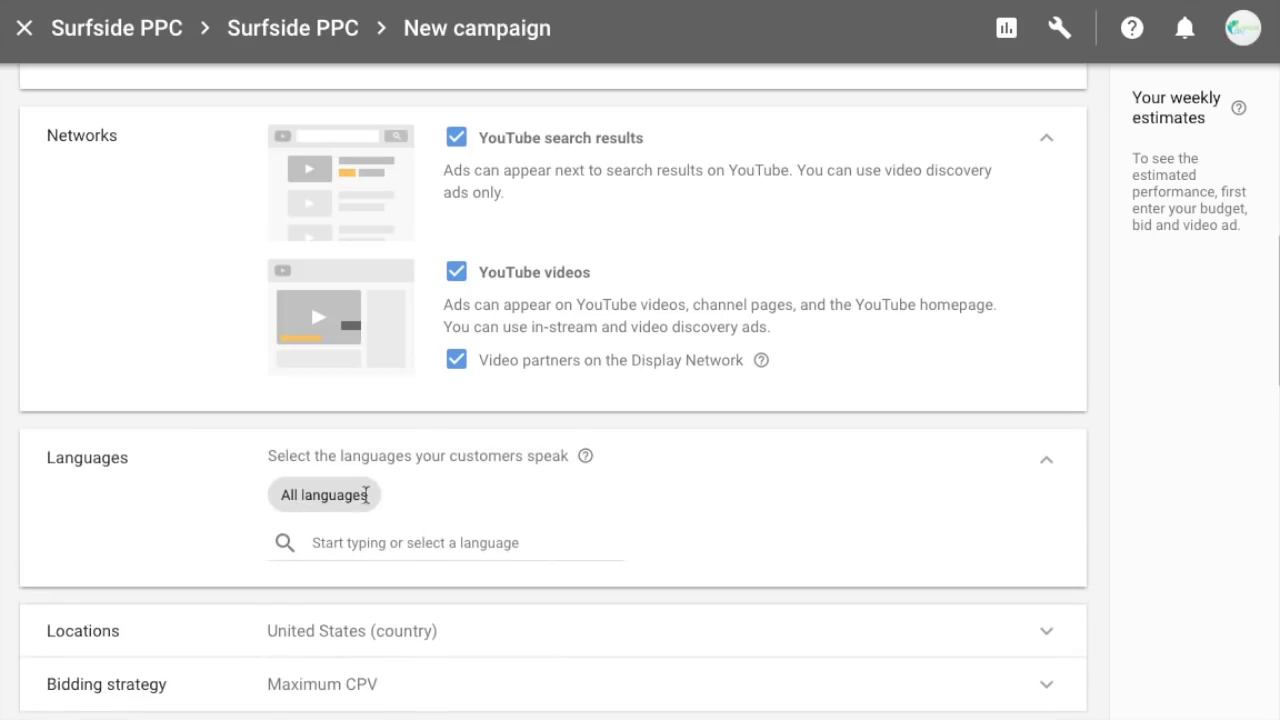
left_click(367, 543)
type("engl")
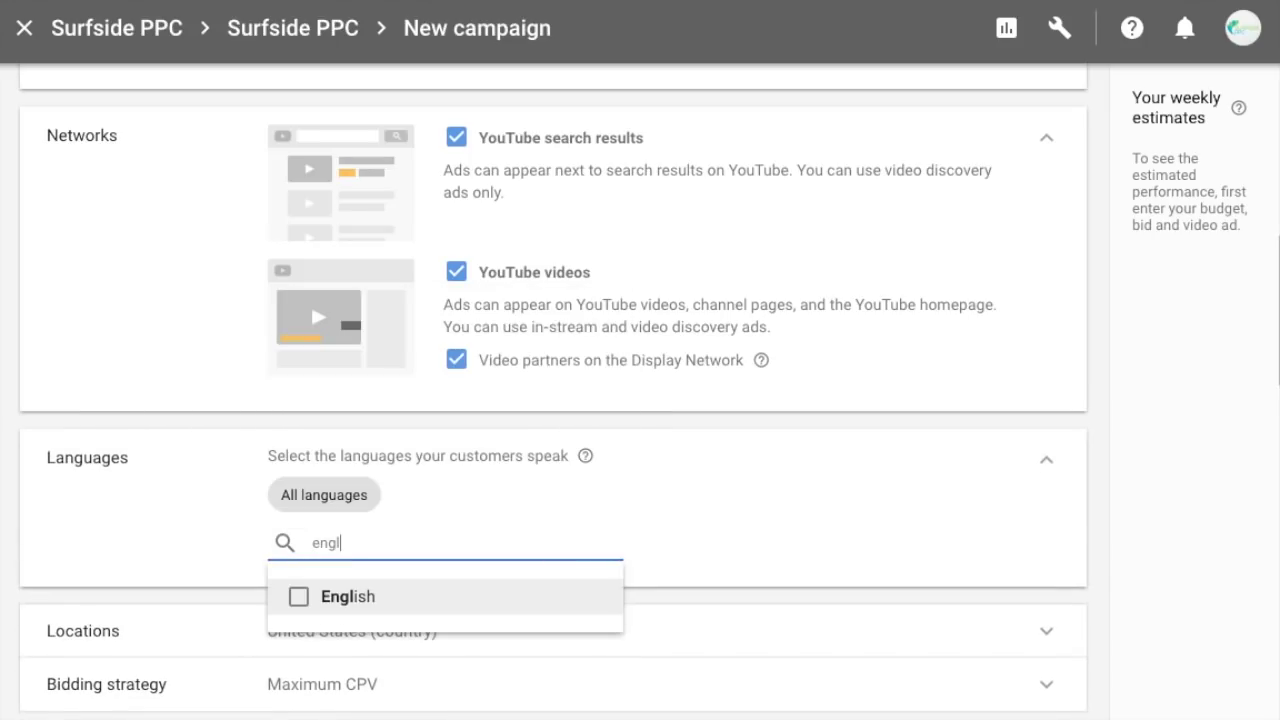
left_click(297, 596)
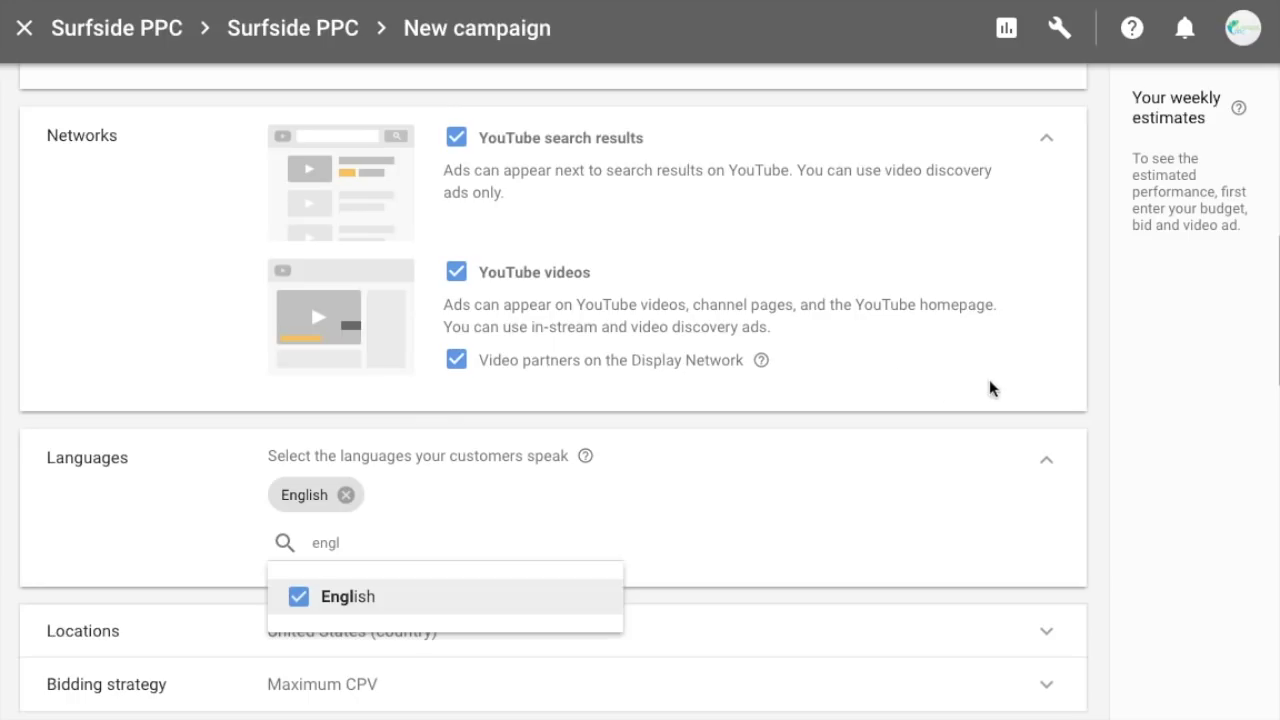
left_click(1094, 274)
Expand the campaign's Locations settings to examine the targeting choices, and collapse them with United States kept.
scroll(1100, 276, "down", 1)
scroll(1100, 277, "down", 1)
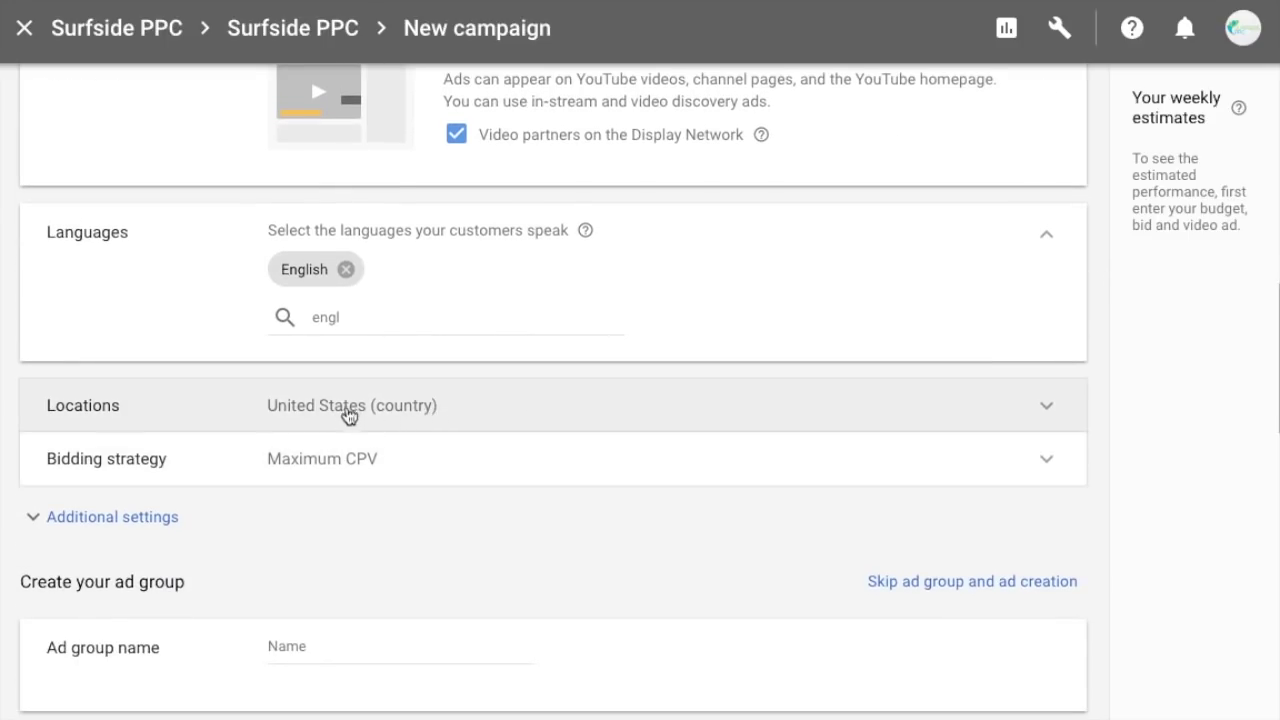
left_click(350, 414)
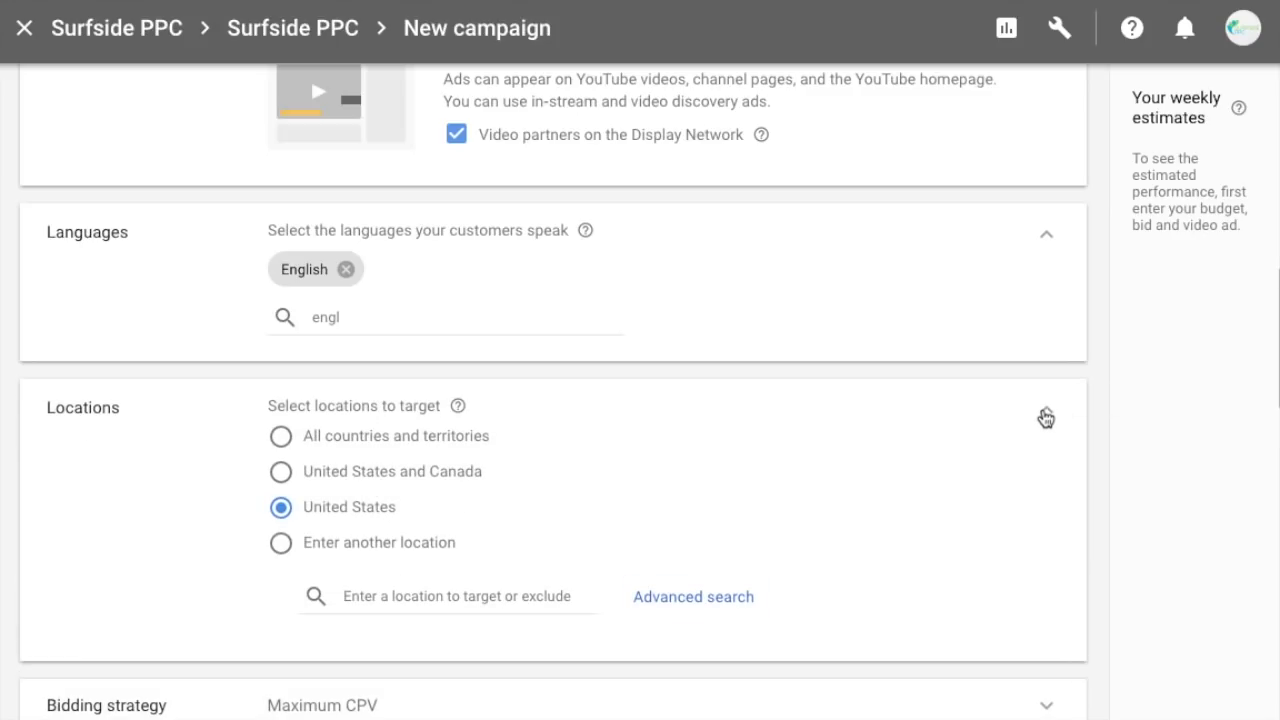
left_click(1047, 417)
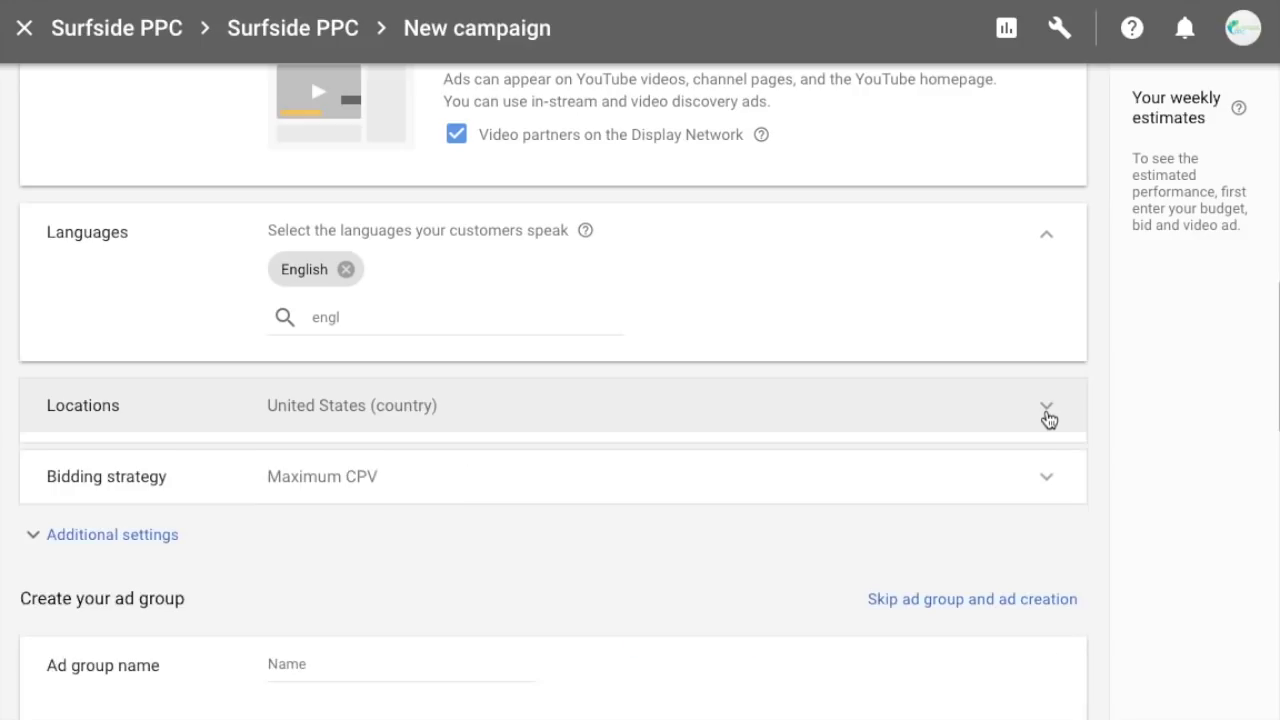
Review the available bid strategies for the campaign and choose Maximum CPV.
left_click(489, 466)
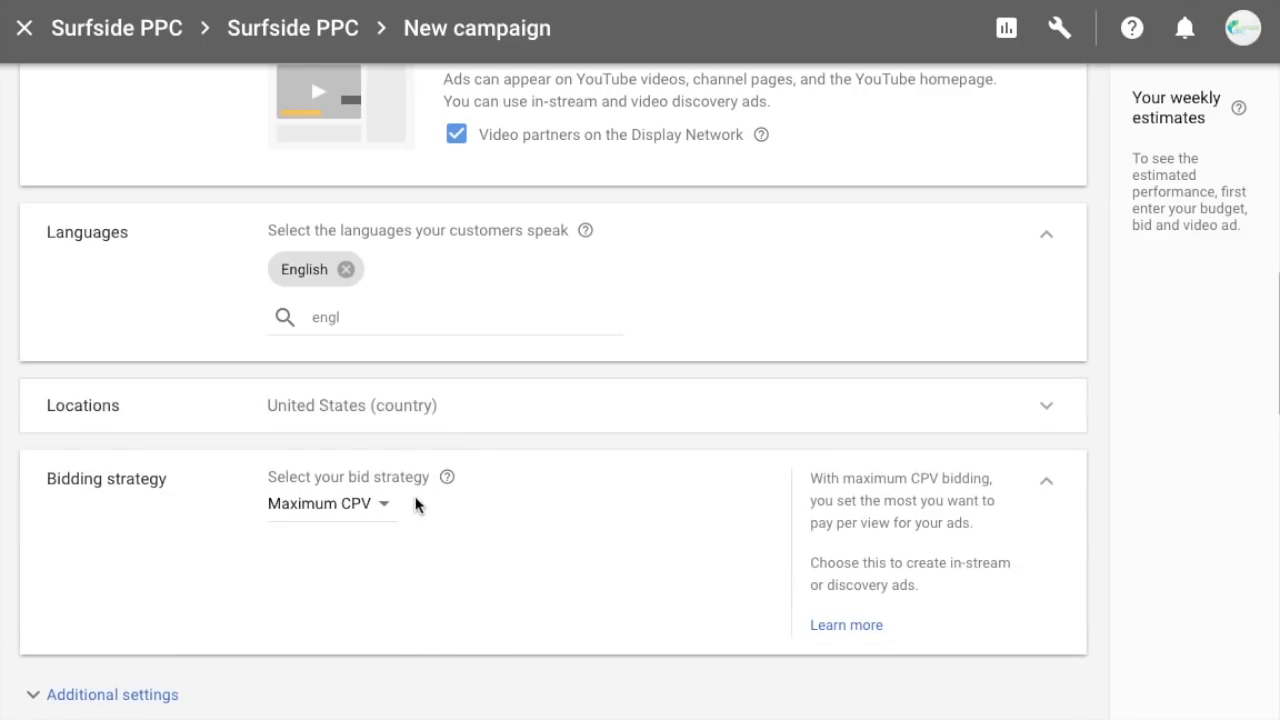
left_click(380, 506)
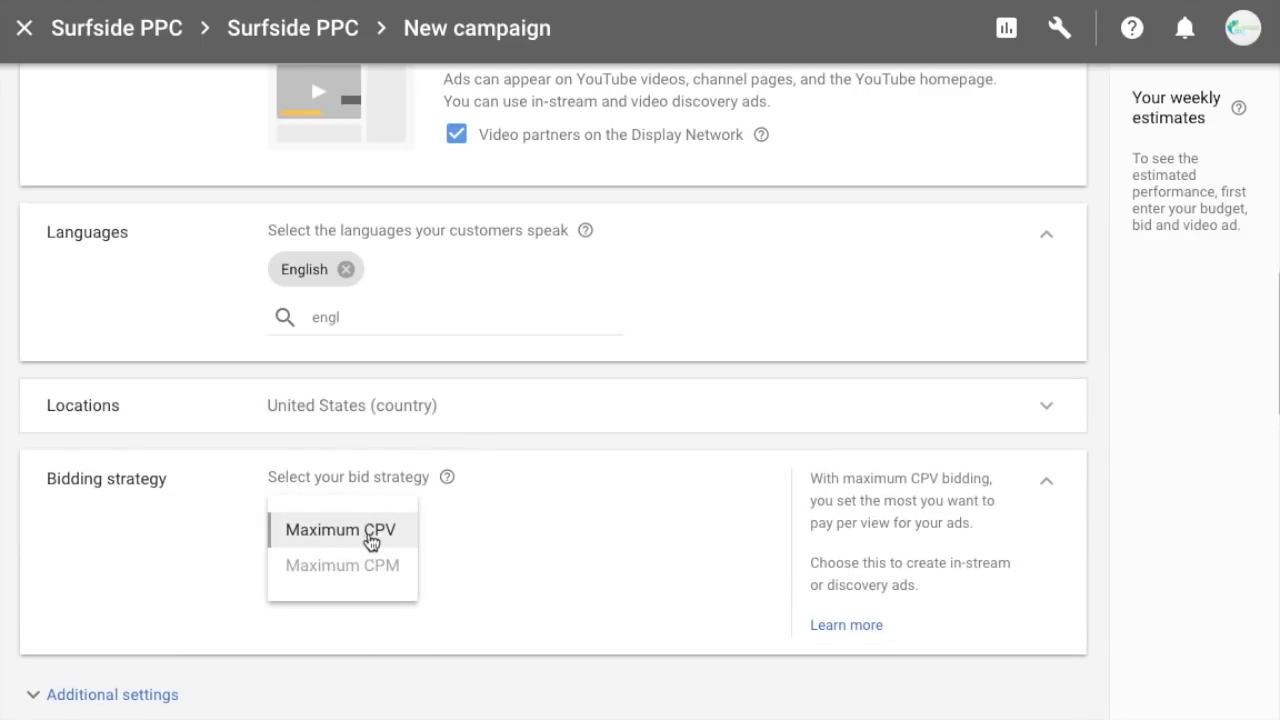
mouse_move(358, 570)
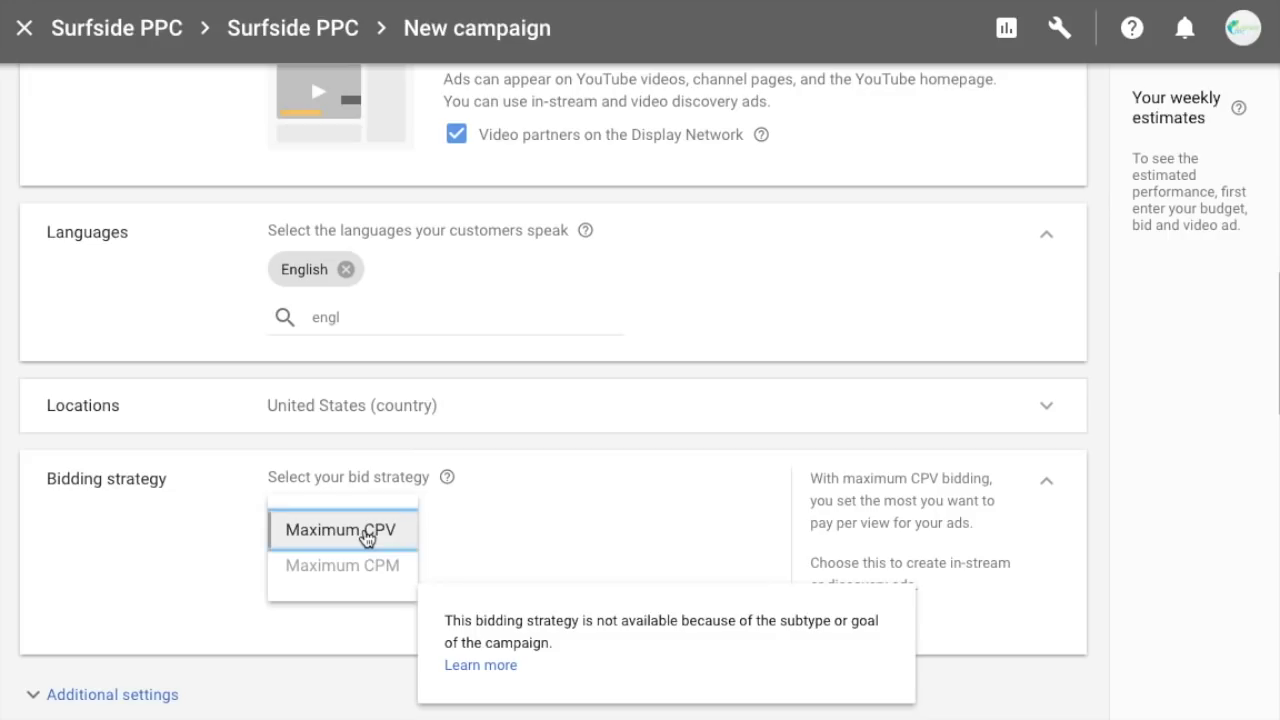
left_click(363, 537)
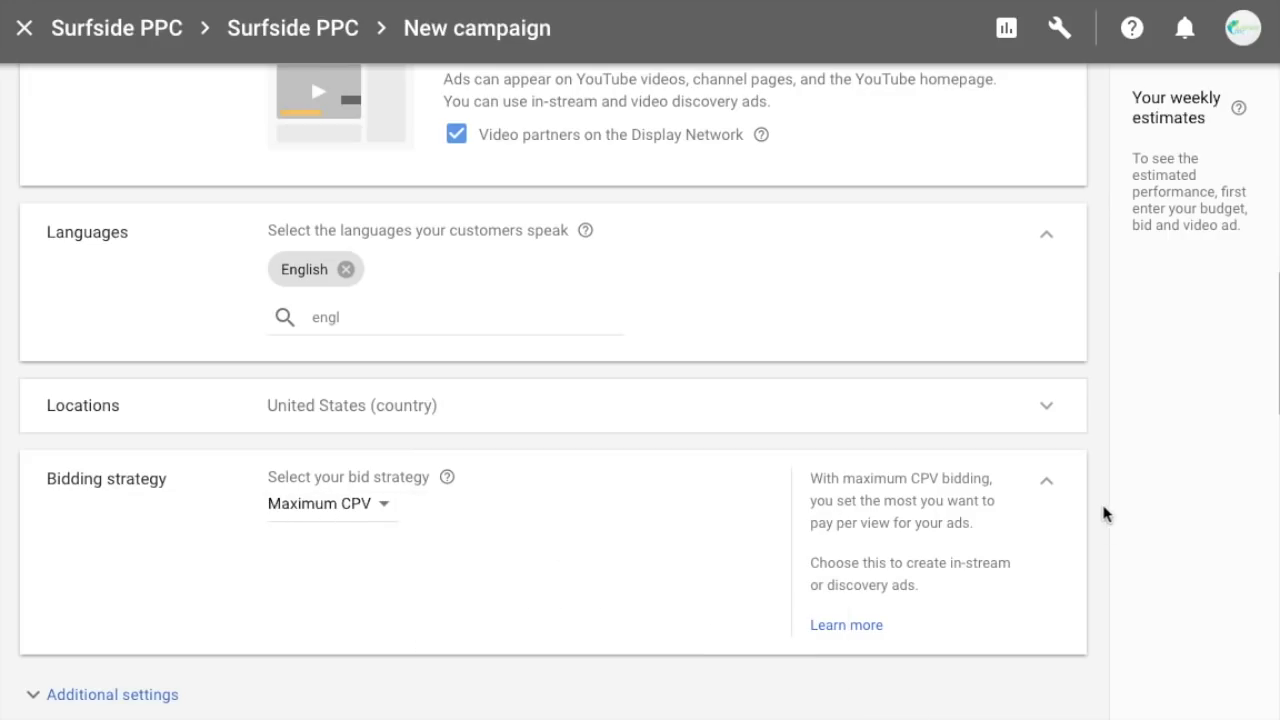
left_click(1046, 484)
scroll(1043, 475, "down", 1)
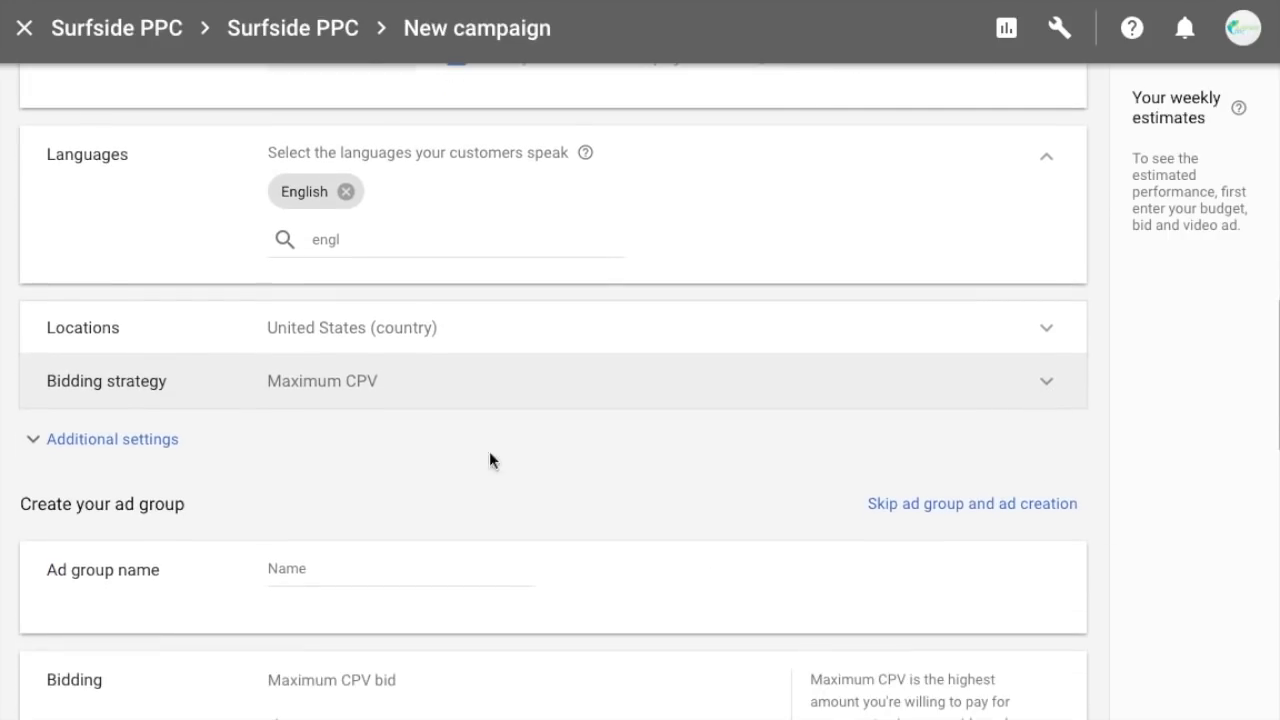
Reveal the additional campaign settings and cap the ad frequency at 5 impressions per day at campaign level.
left_click(157, 439)
scroll(570, 480, "down", 1)
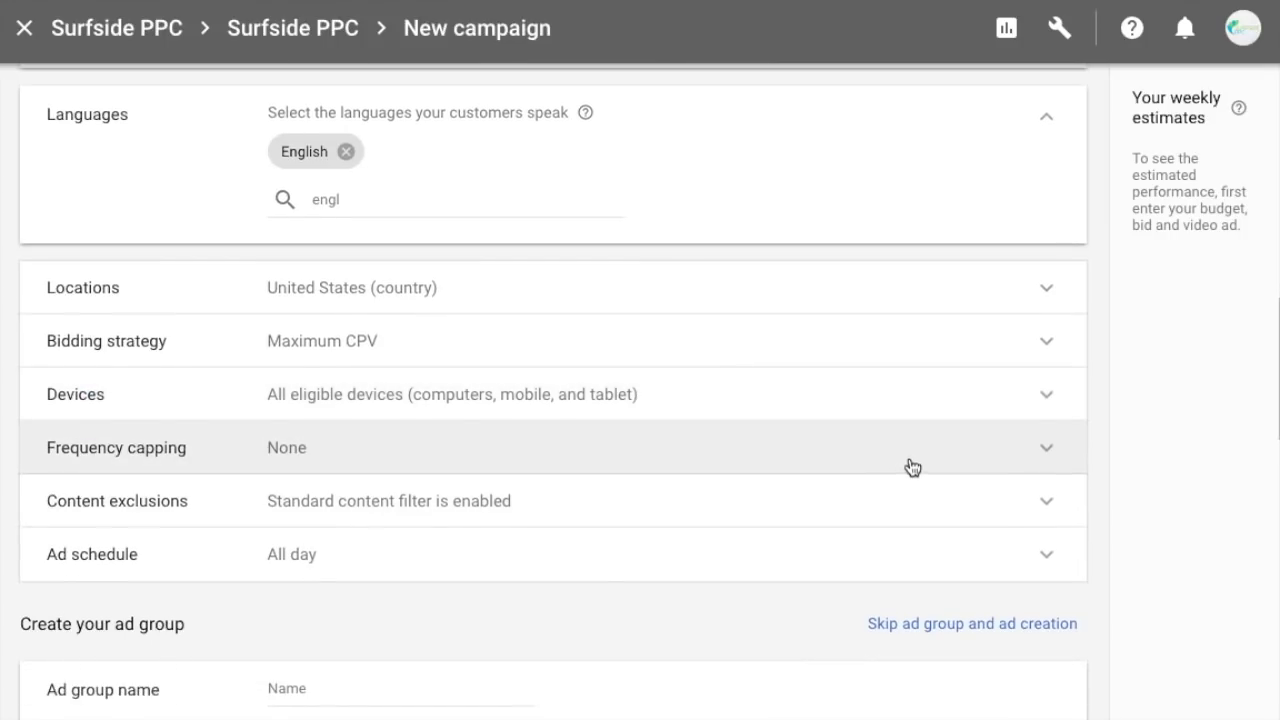
left_click(908, 462)
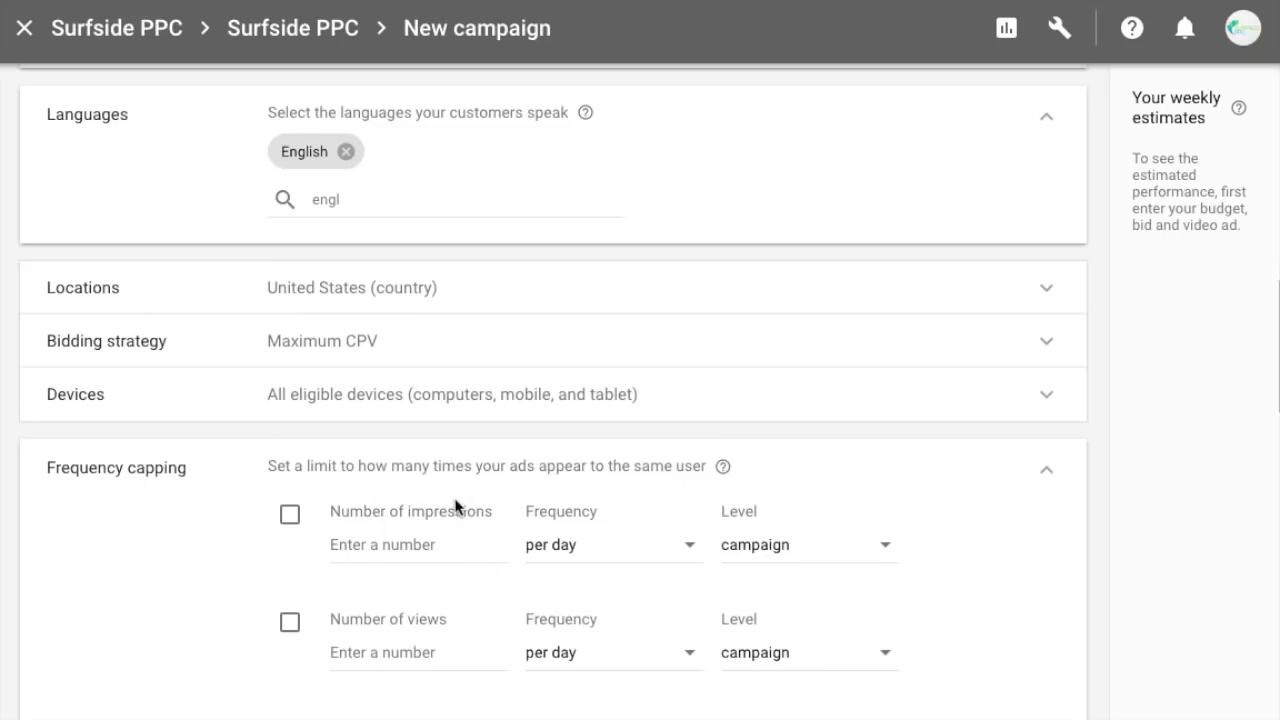
left_click(290, 516)
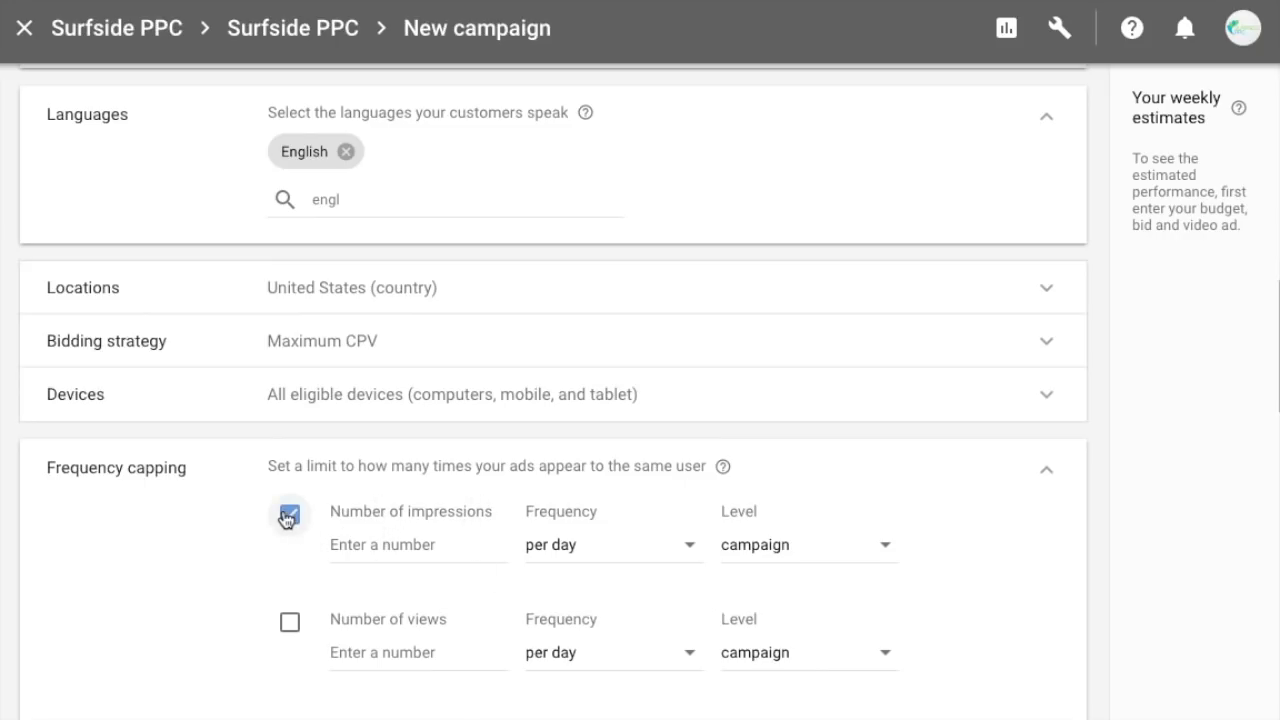
left_click(404, 550)
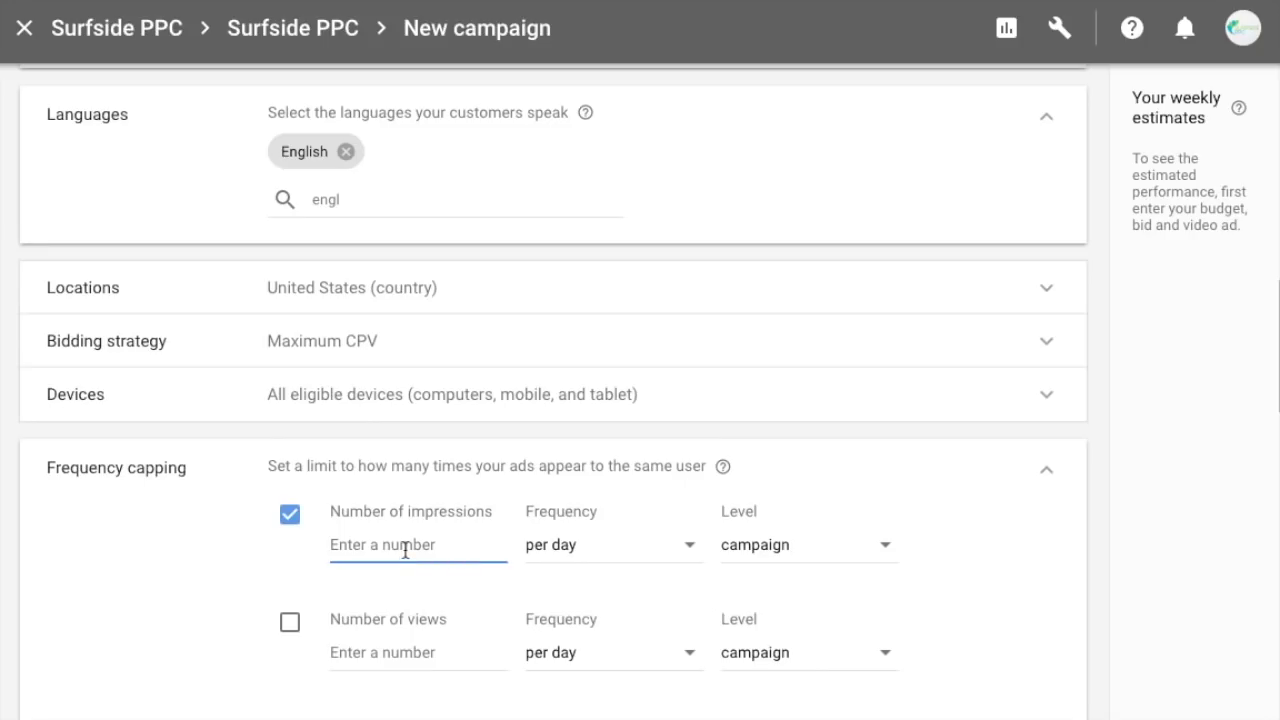
type("5")
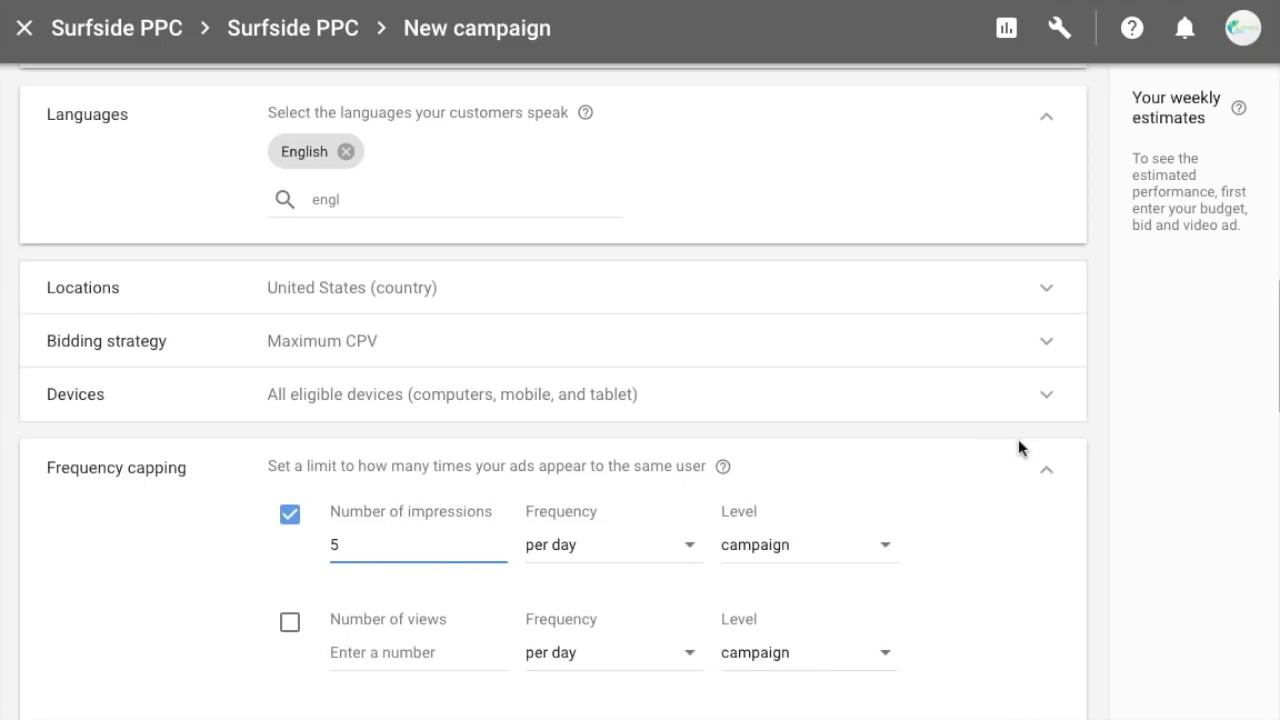
left_click(1047, 472)
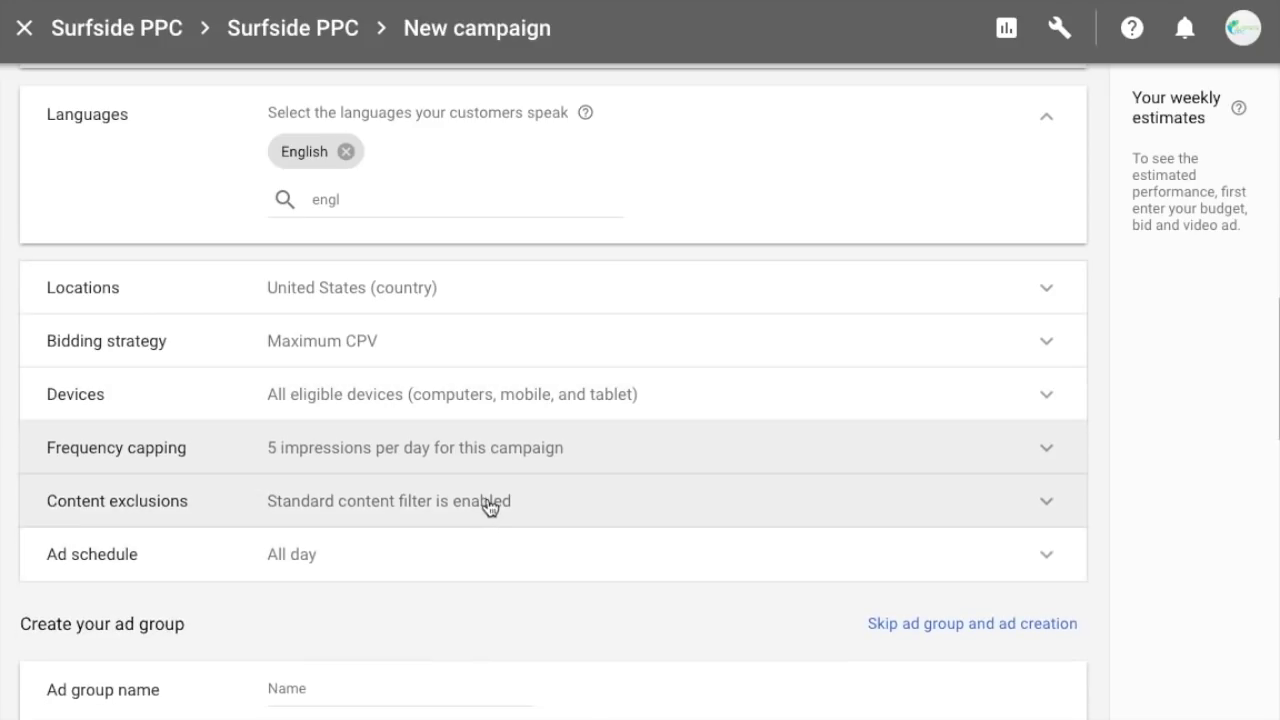
Exclude all five sensitive content categories, from Tragedy and conflict through Profanity & rough language, in the campaign's content exclusions.
left_click(497, 509)
scroll(575, 535, "down", 3)
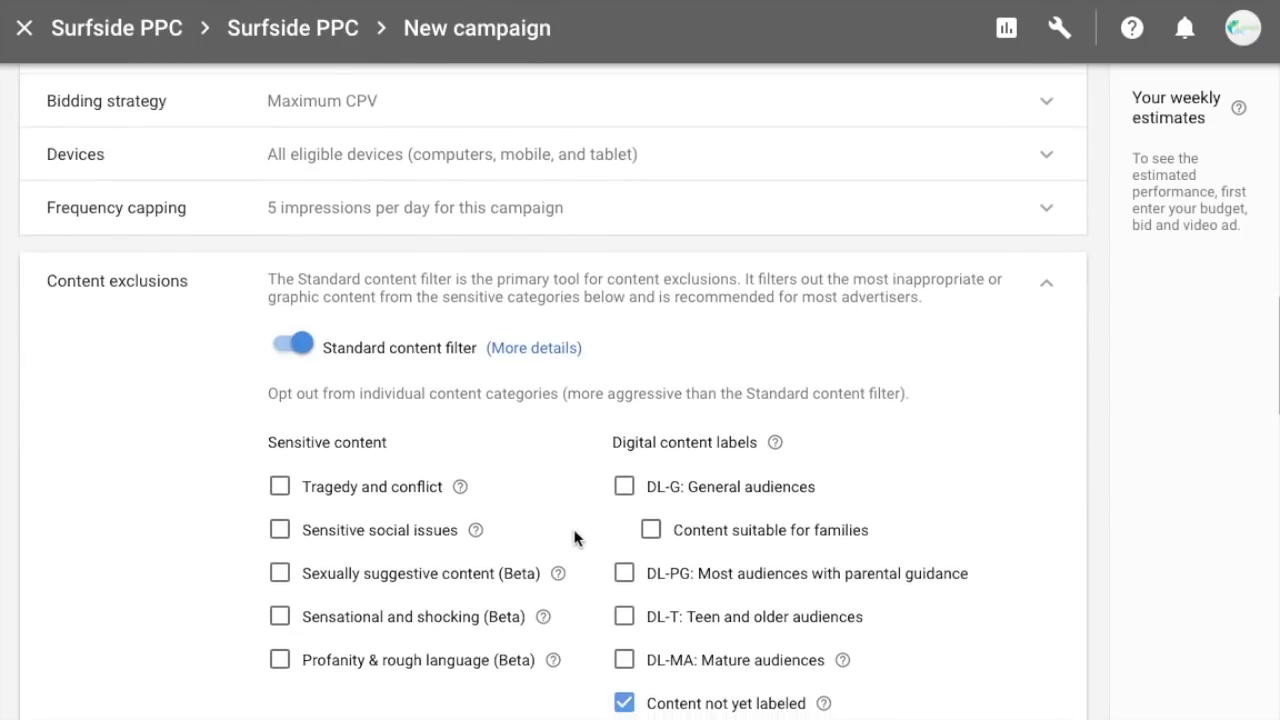
scroll(571, 495, "down", 1)
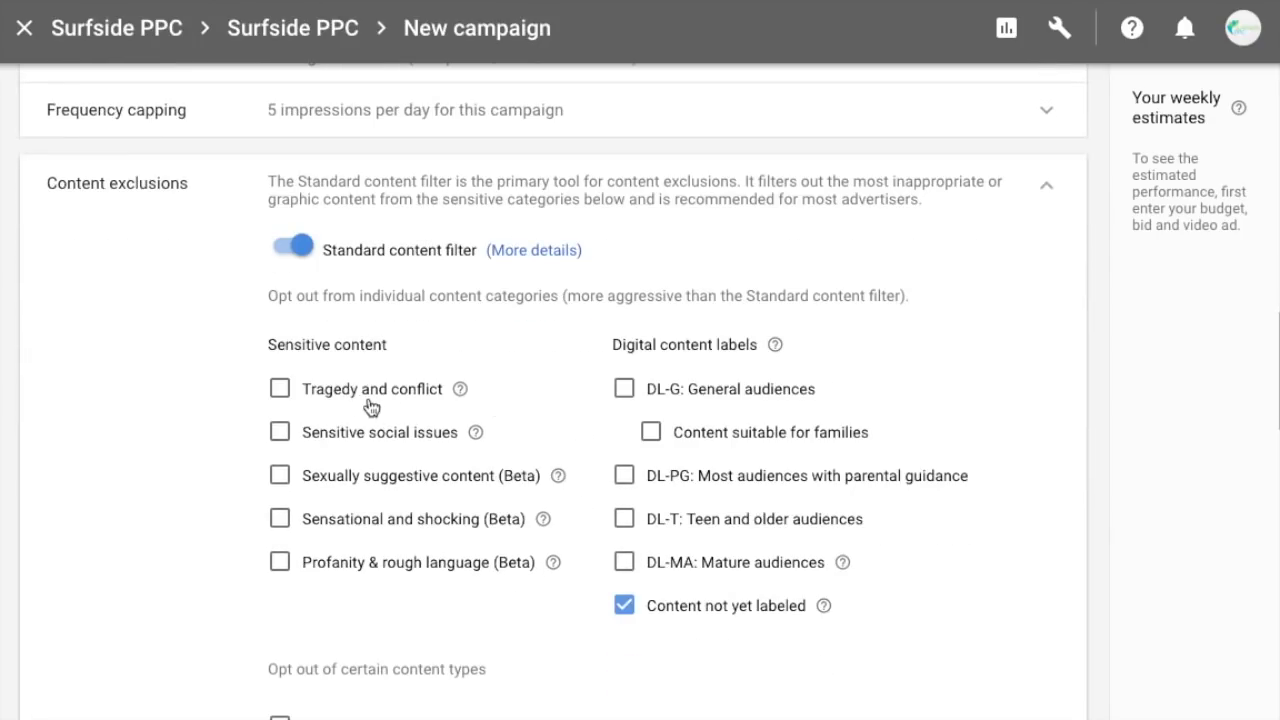
left_click(281, 390)
left_click(280, 432)
left_click(281, 476)
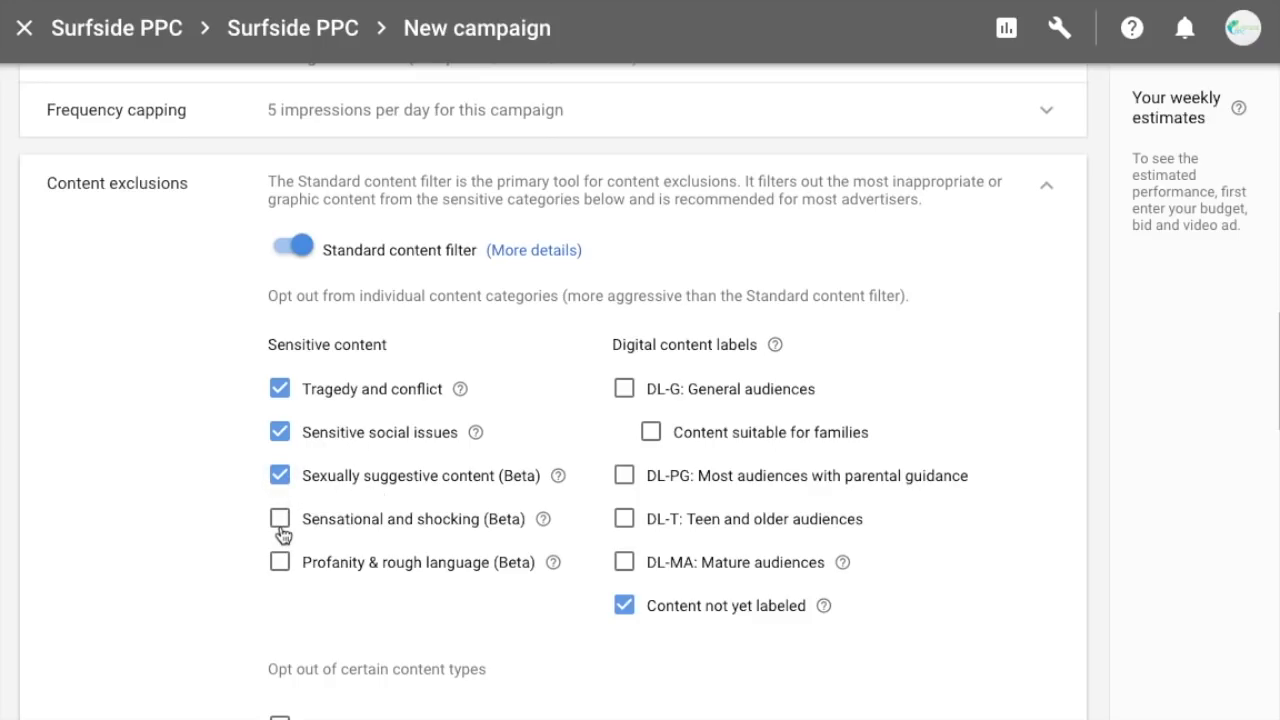
left_click(281, 521)
left_click(282, 564)
Exclude DL-MA: Mature audiences content and opt out of Live streaming videos and Games.
scroll(179, 484, "down", 1)
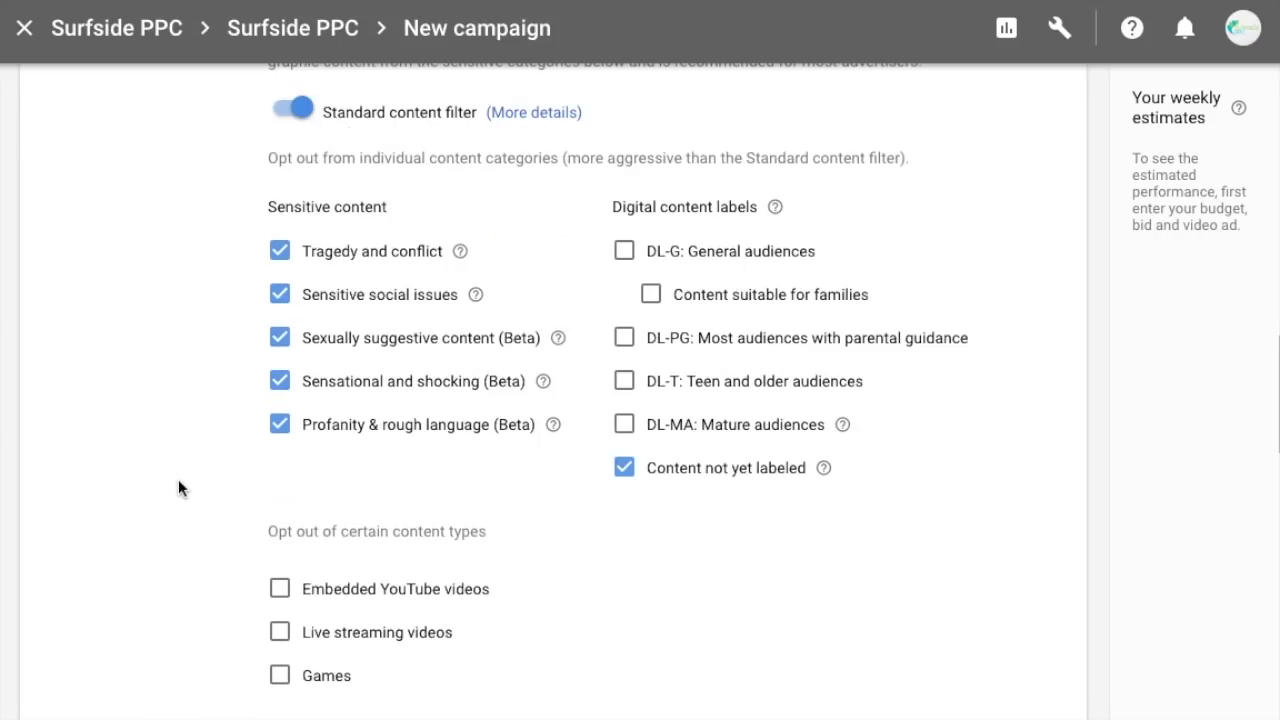
left_click(627, 431)
scroll(215, 475, "down", 2)
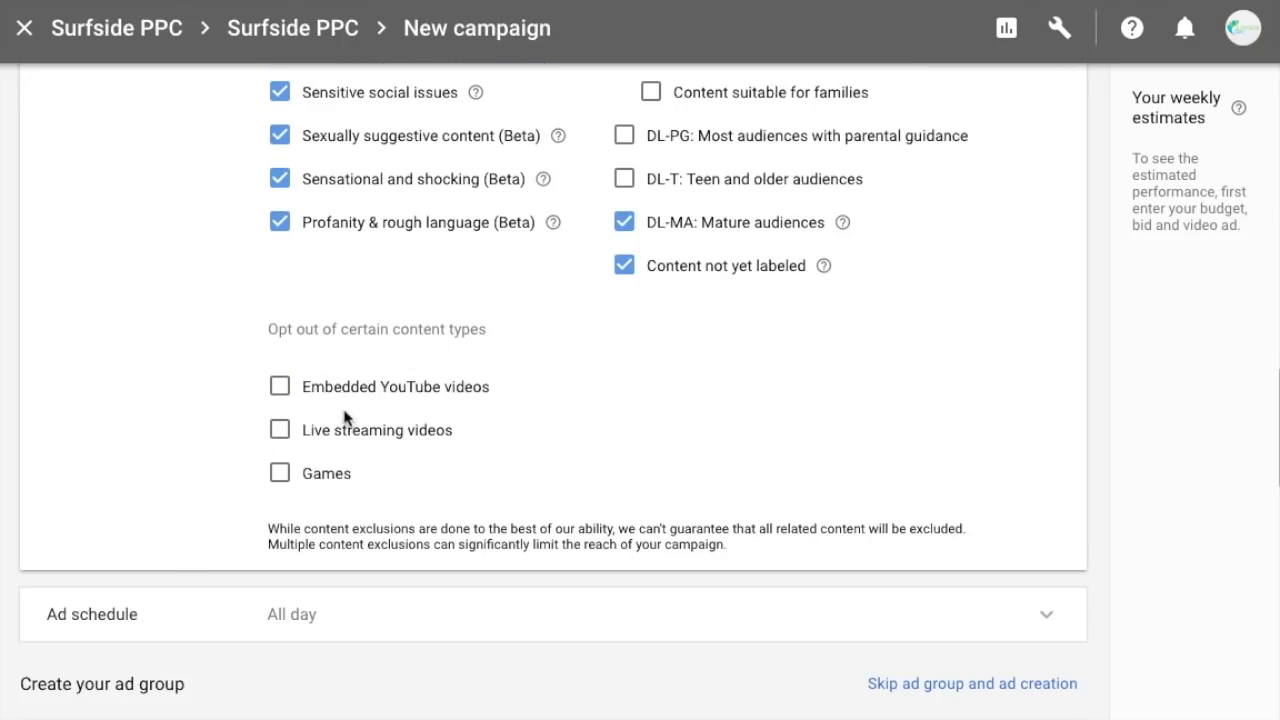
left_click(279, 430)
left_click(281, 475)
Expand the Ad schedule settings to examine the days and hours ads can run, and collapse them again.
scroll(1103, 472, "down", 3)
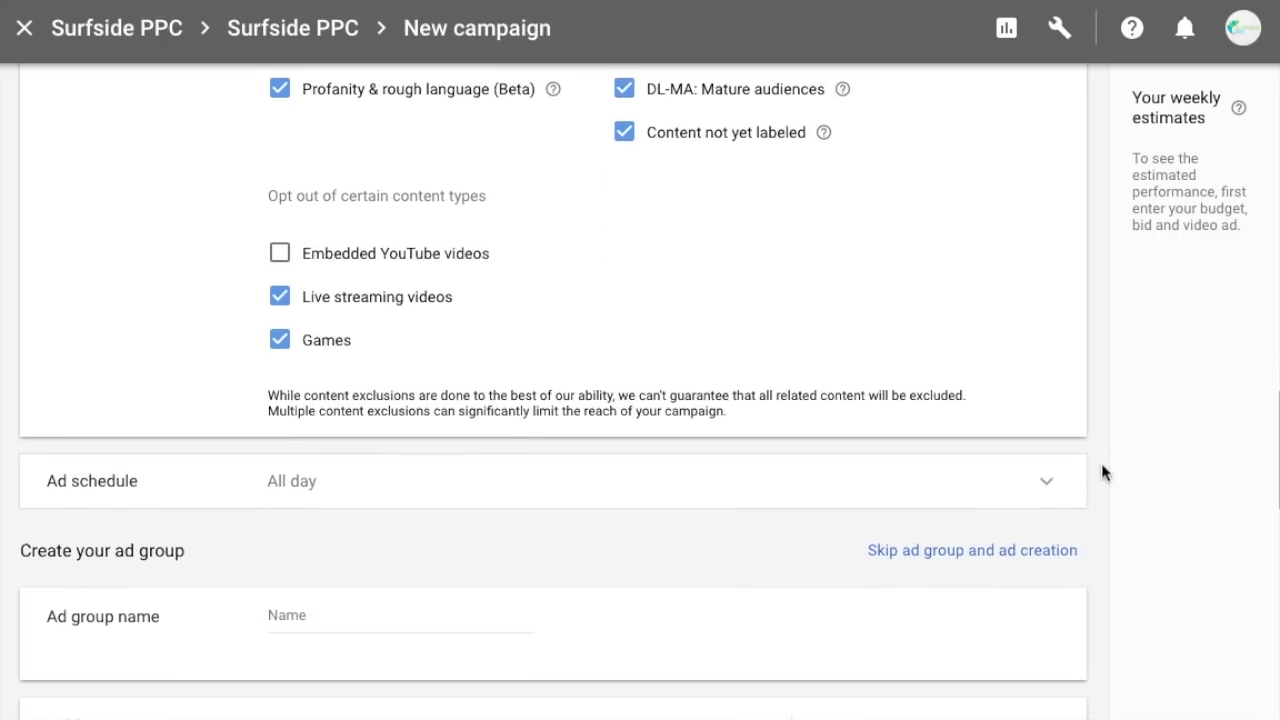
scroll(1101, 463, "down", 2)
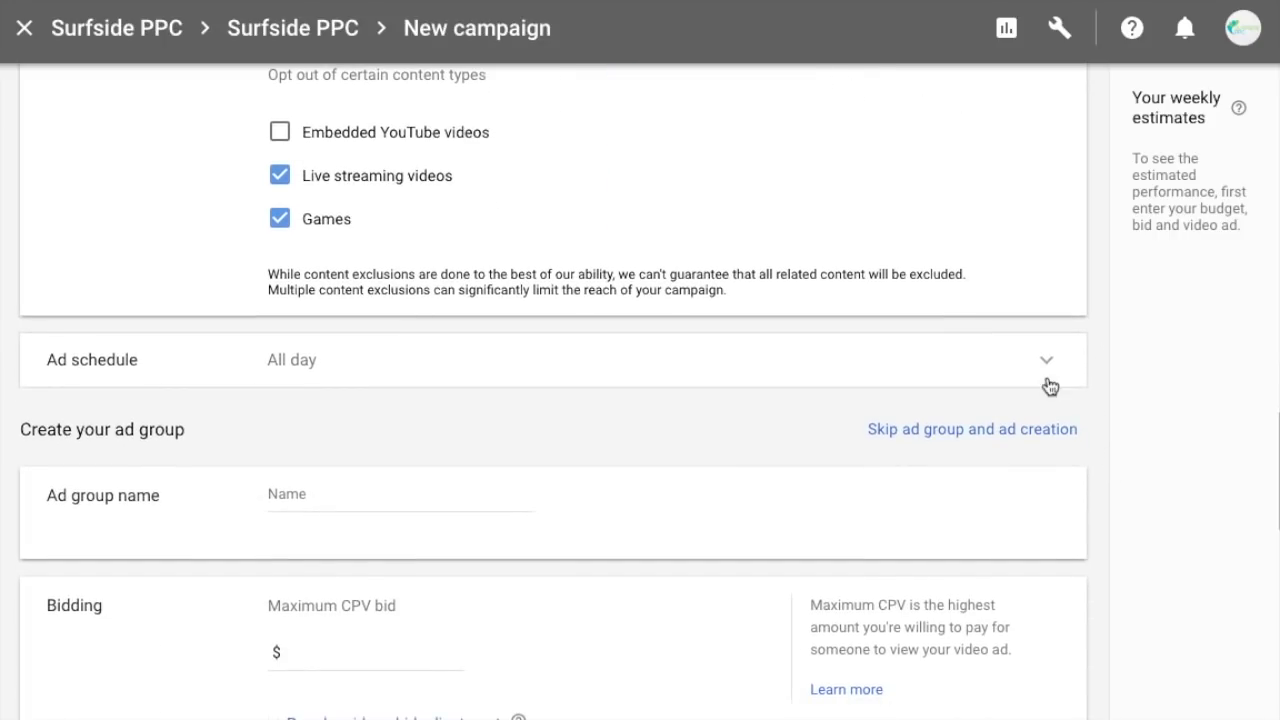
left_click(1051, 373)
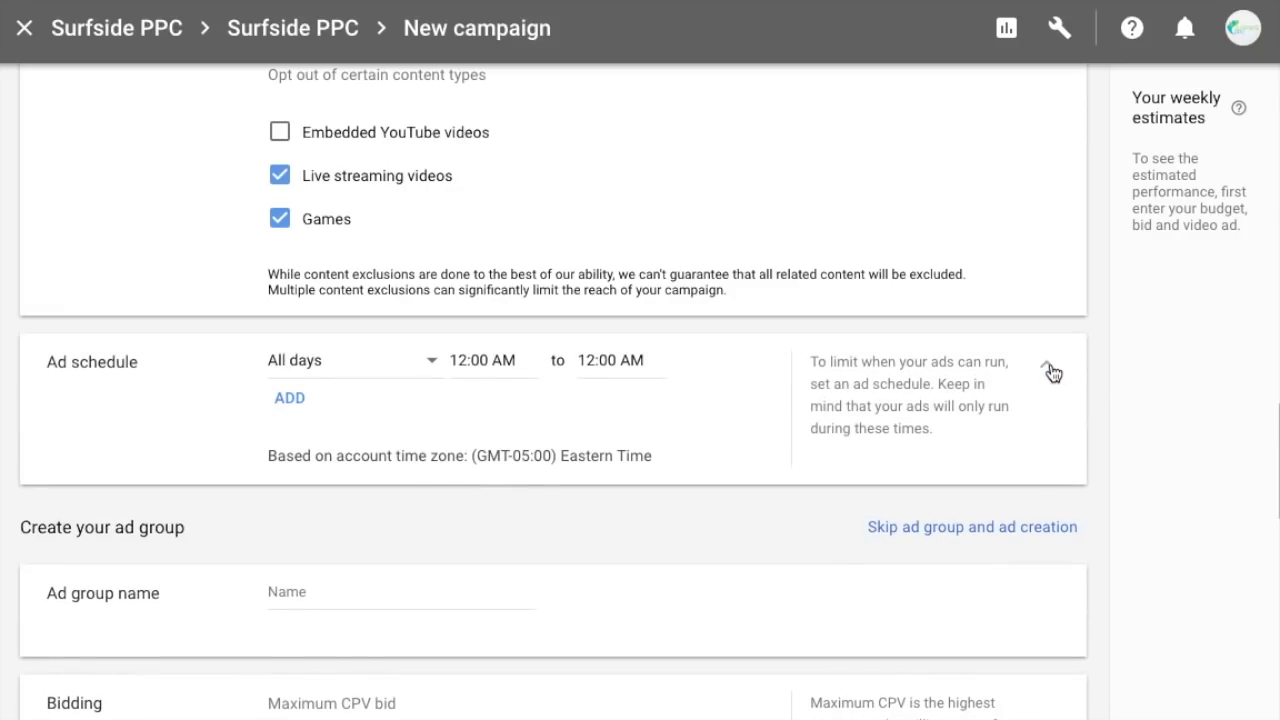
left_click(1050, 369)
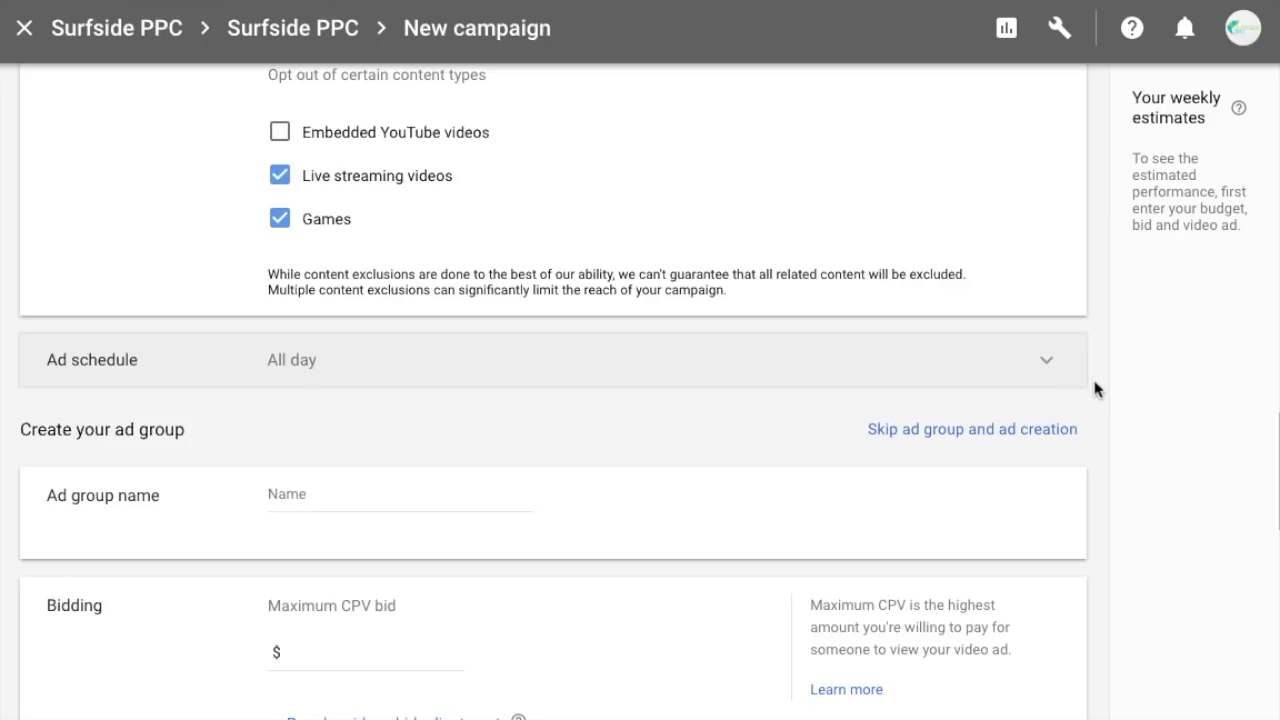
Name the ad group "Remarketing - YouTube Visitors".
scroll(1094, 388, "down", 2)
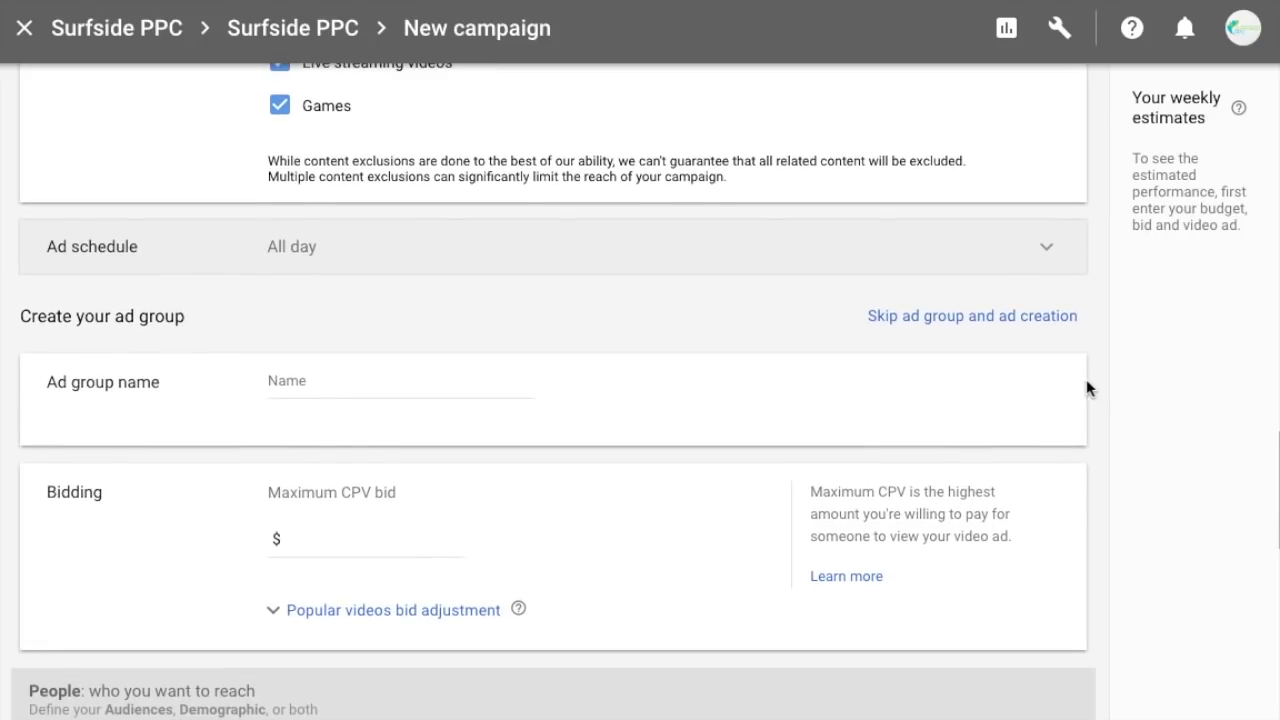
scroll(1088, 380, "up", 3)
scroll(1088, 389, "down", 1)
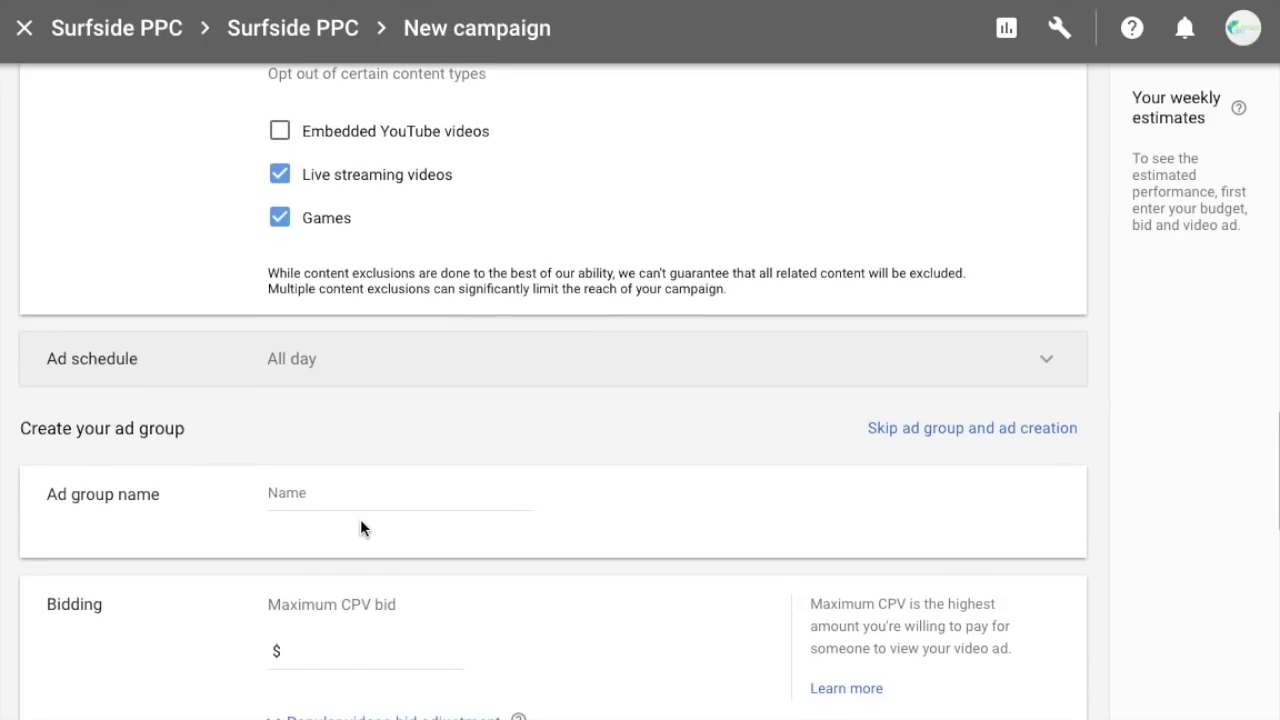
left_click(344, 494)
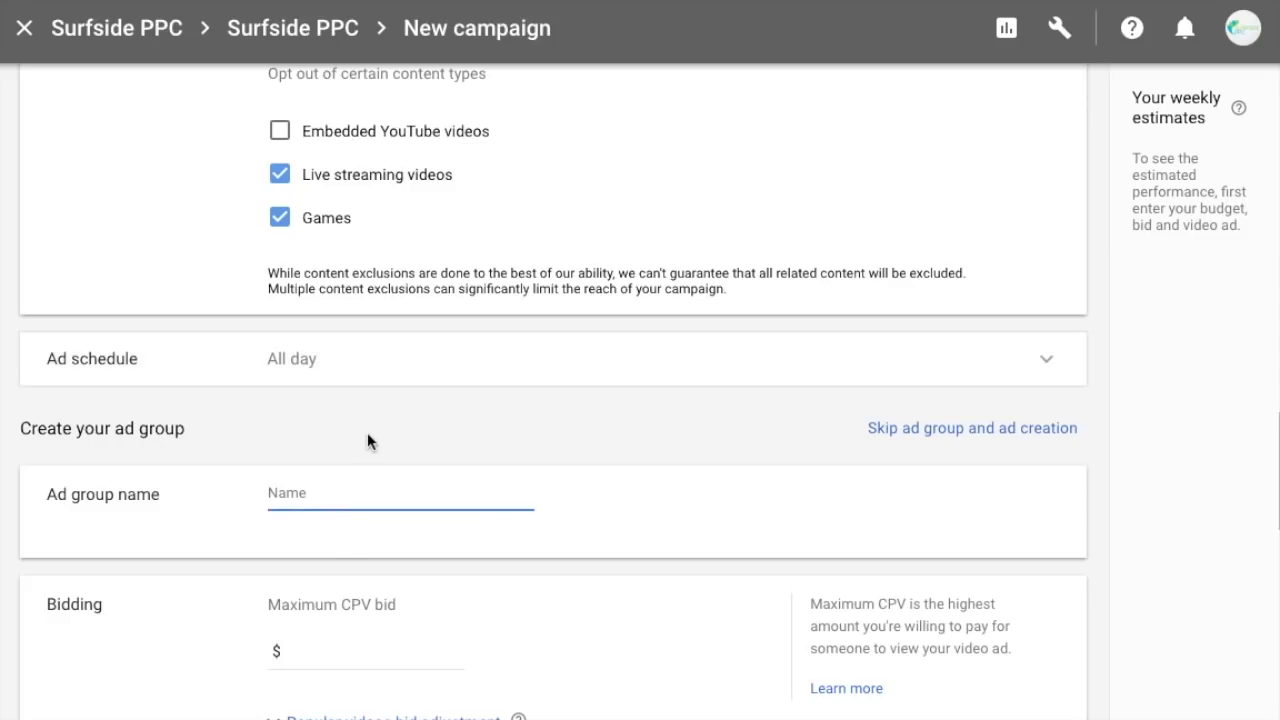
type("Remarketing - YouTube Visitors")
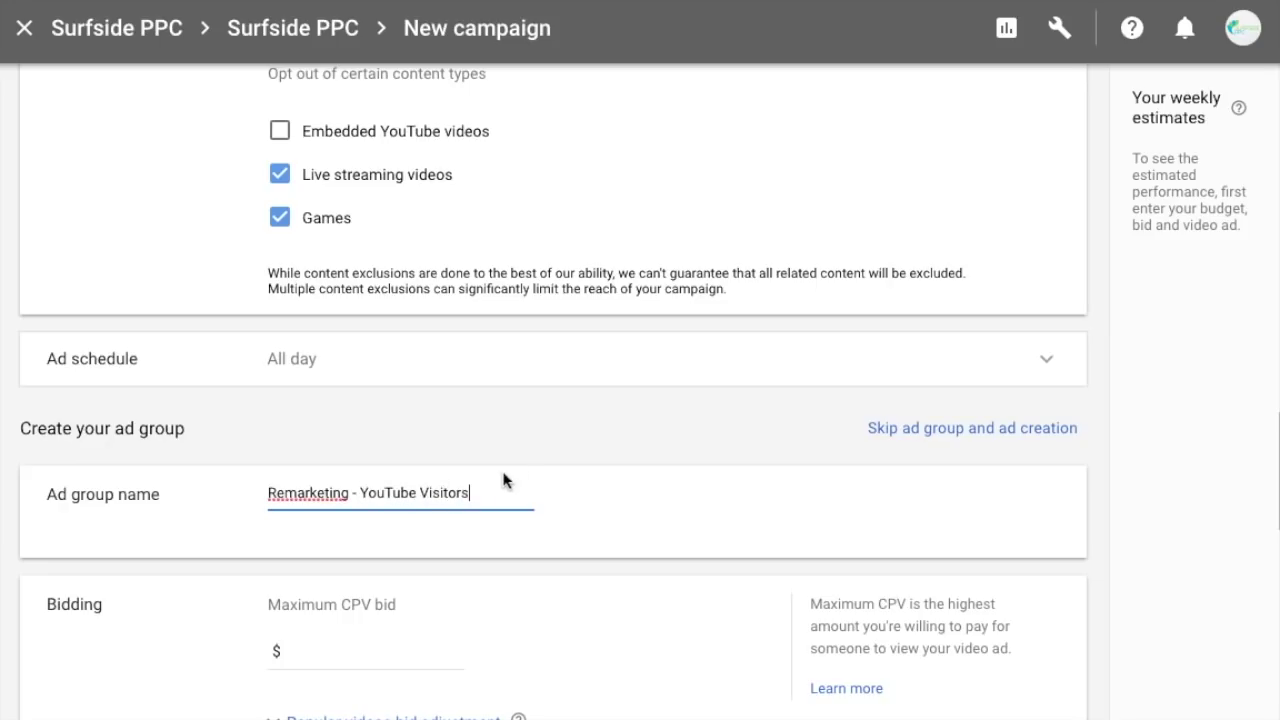
Set the ad group's Maximum CPV bid to $0.10 and expand the popular videos bid adjustment.
scroll(505, 478, "down", 2)
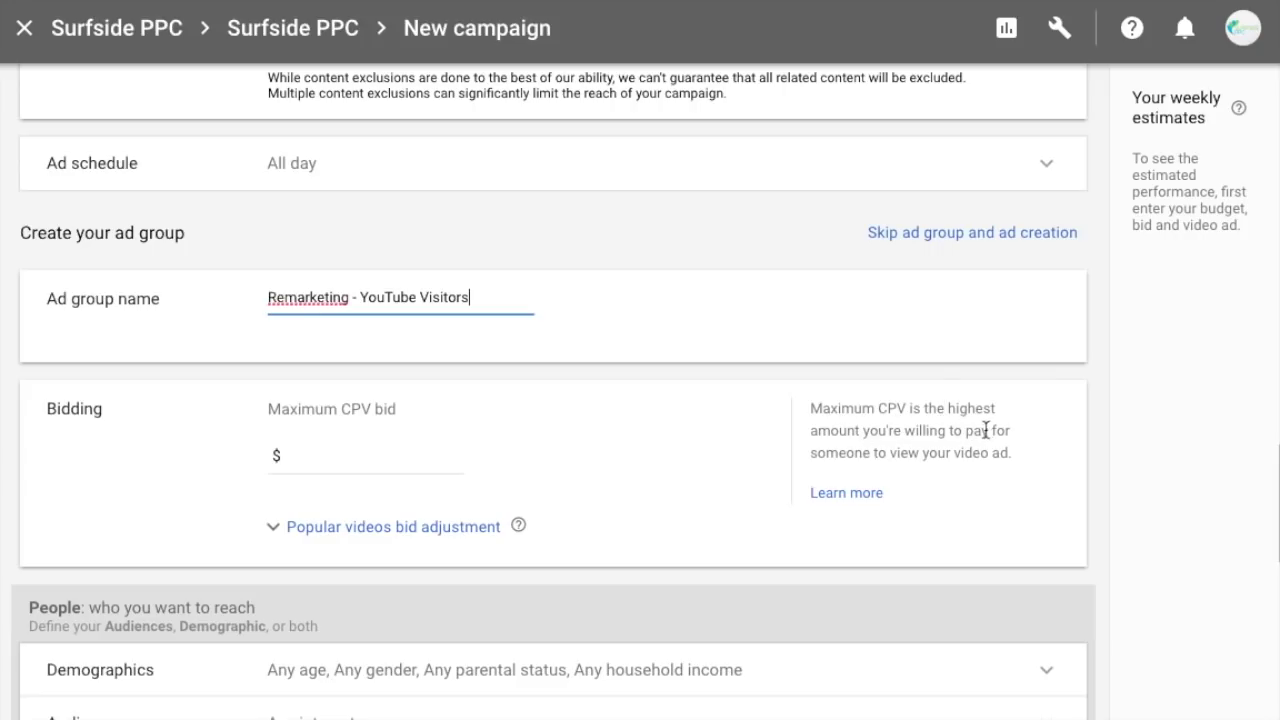
left_click(368, 456)
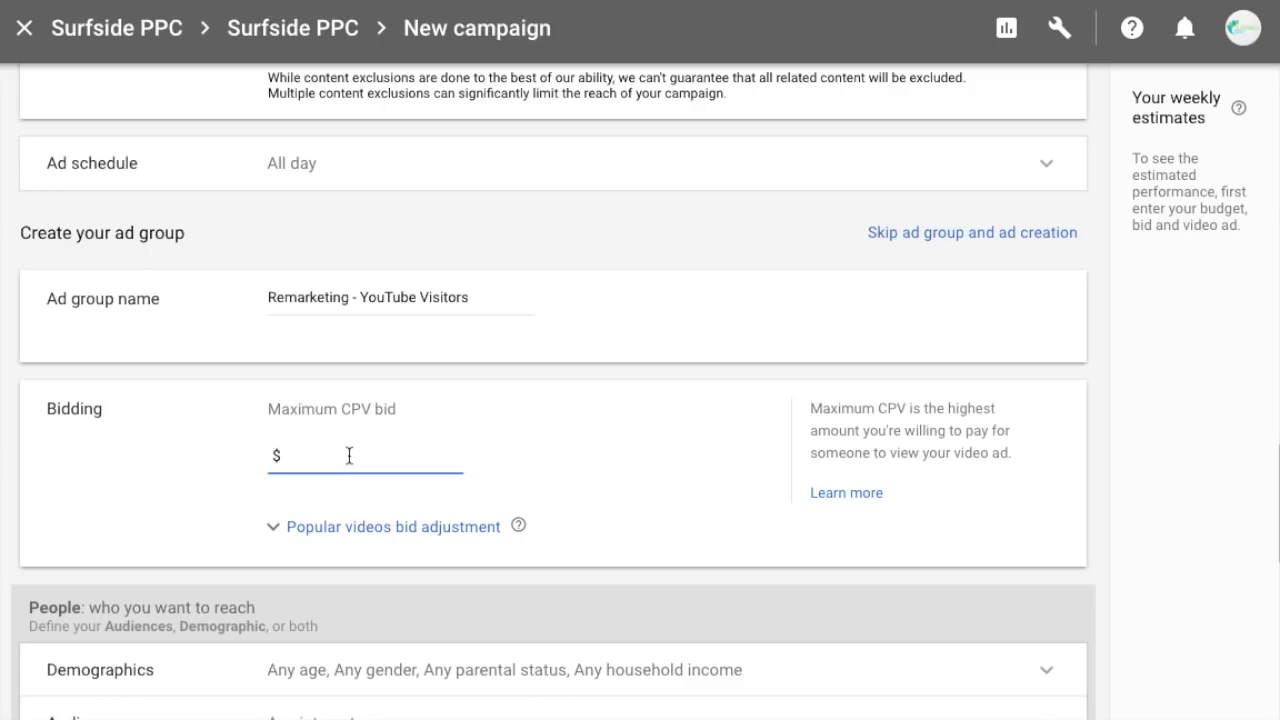
type("0.10")
left_click(1105, 373)
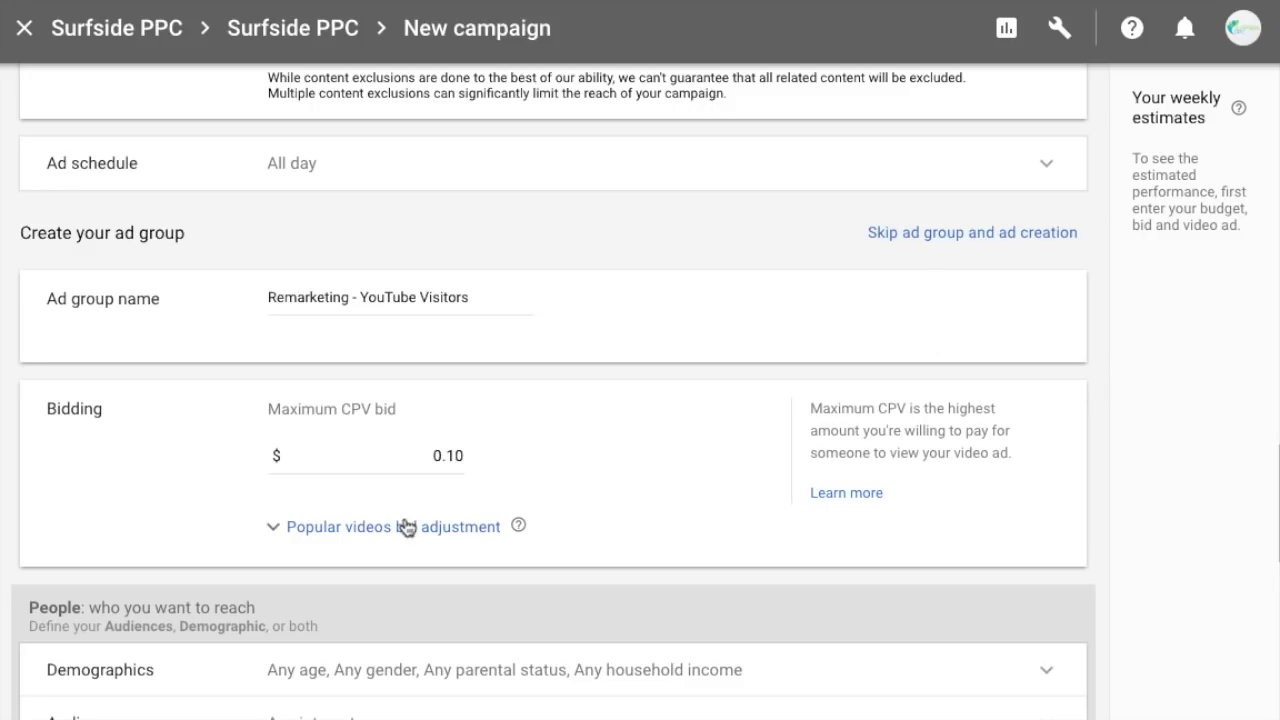
left_click(430, 529)
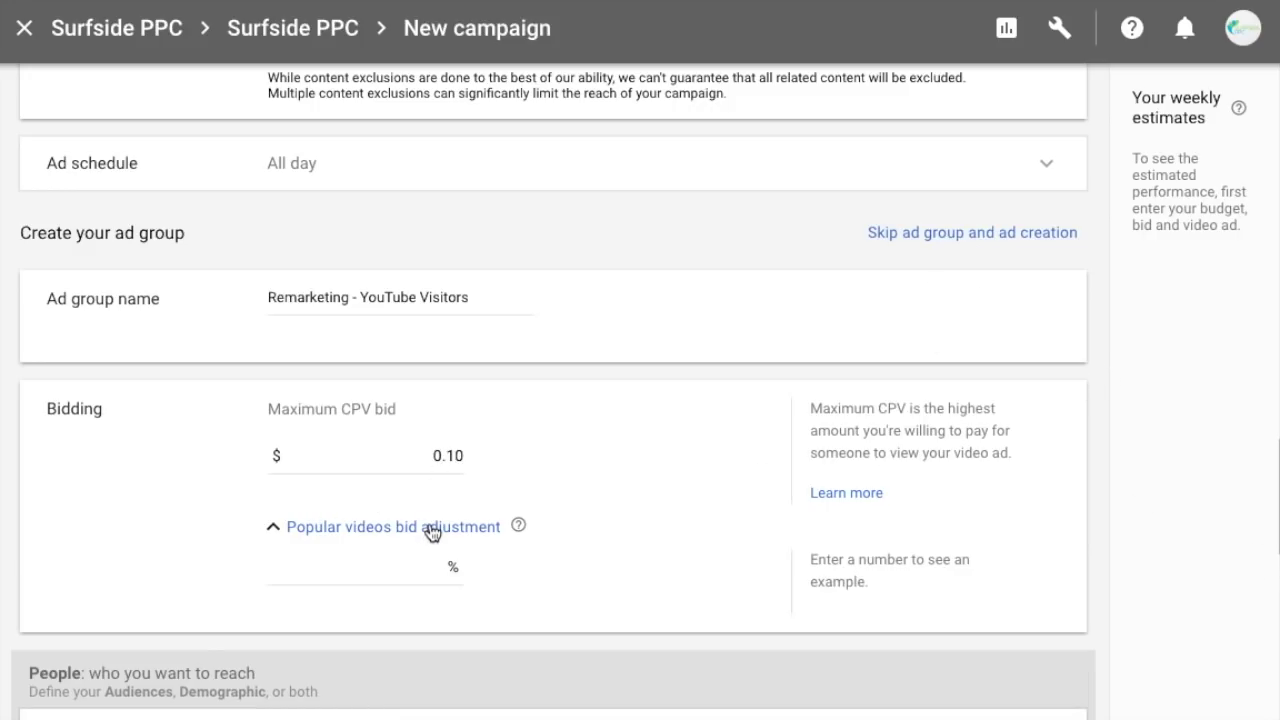
Exclude the 18 - 24 and Unknown age groups from the ad group's demographic targeting.
left_click(418, 571)
scroll(1100, 485, "down", 1)
scroll(1098, 484, "down", 4)
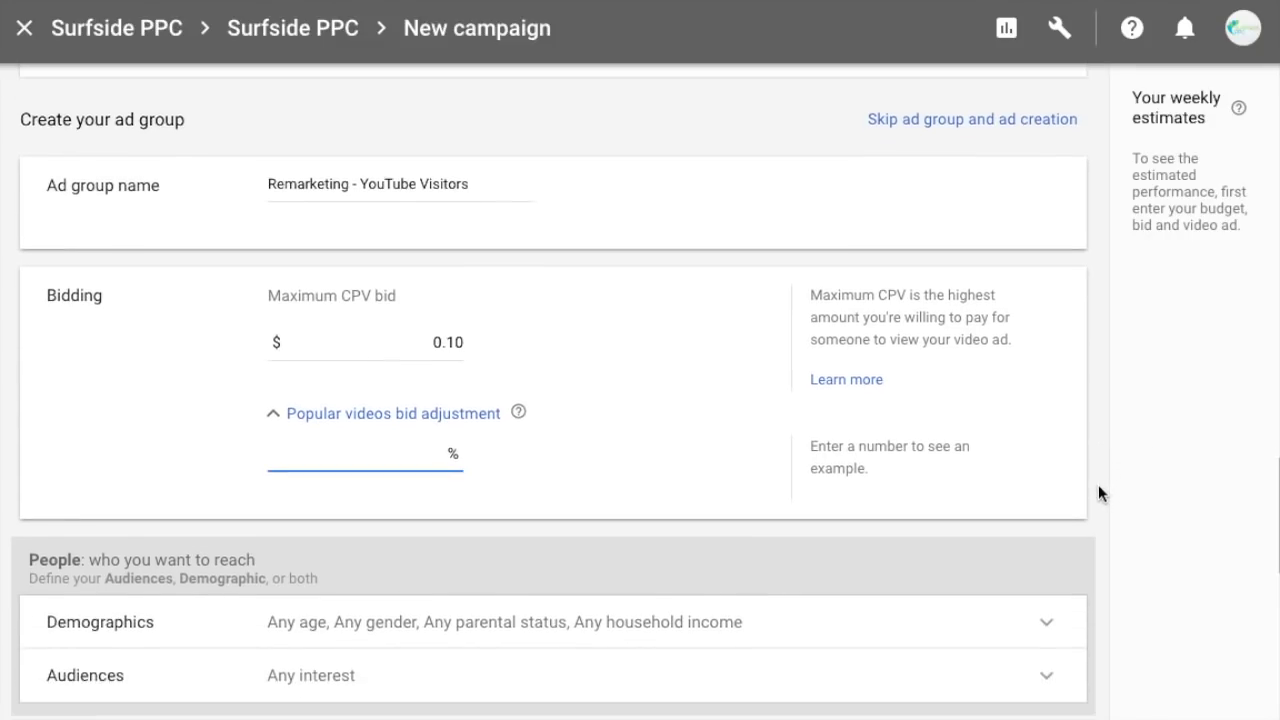
scroll(1099, 481, "down", 3)
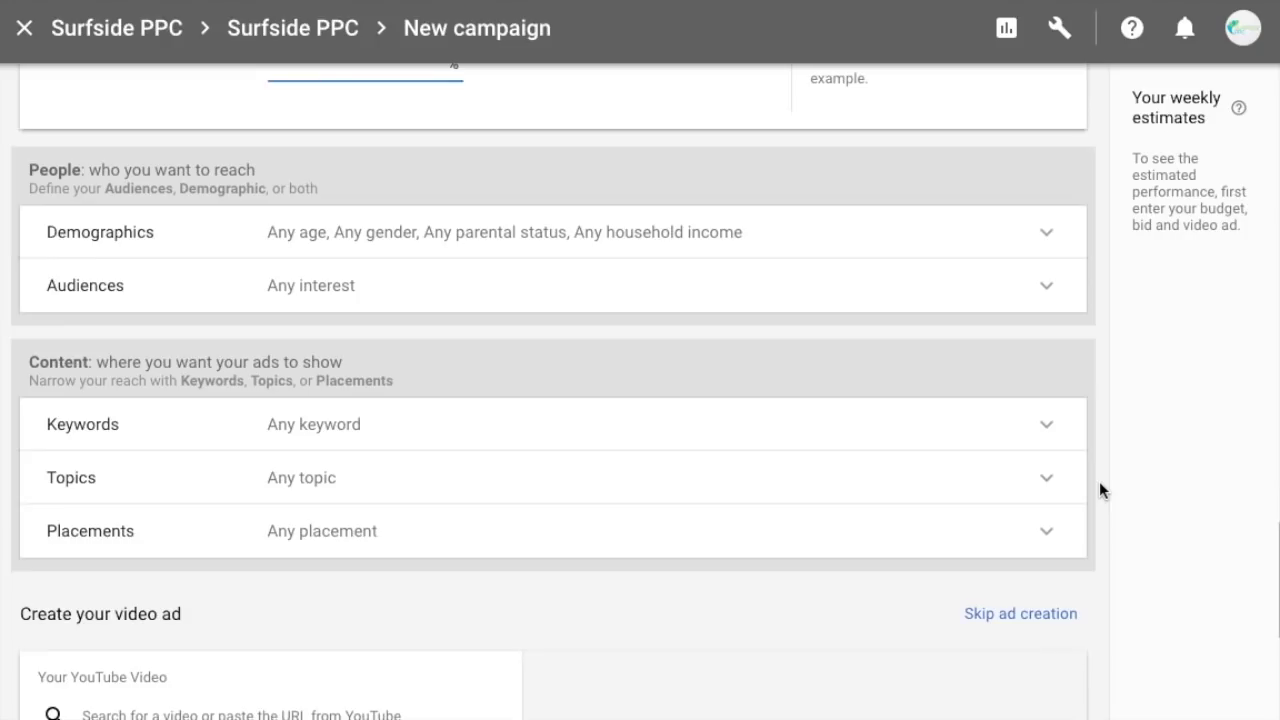
left_click(541, 205)
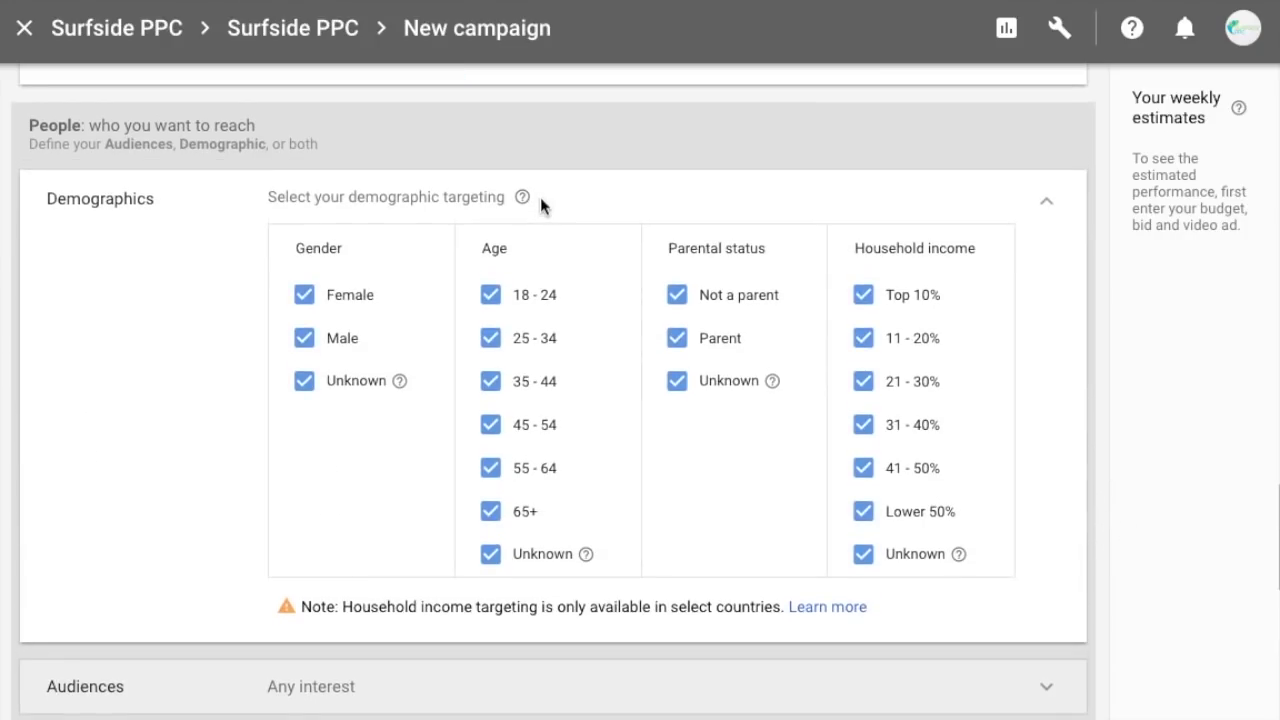
left_click(490, 558)
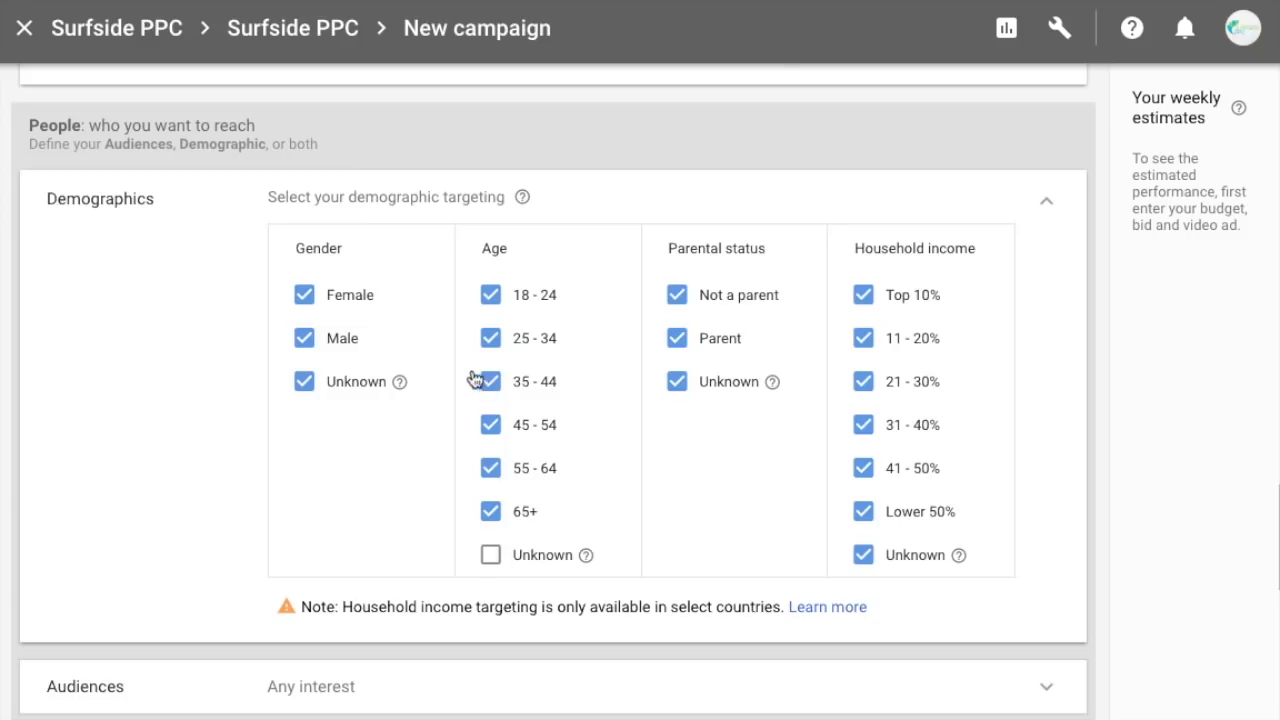
left_click(491, 296)
left_click(863, 517)
left_click(1045, 203)
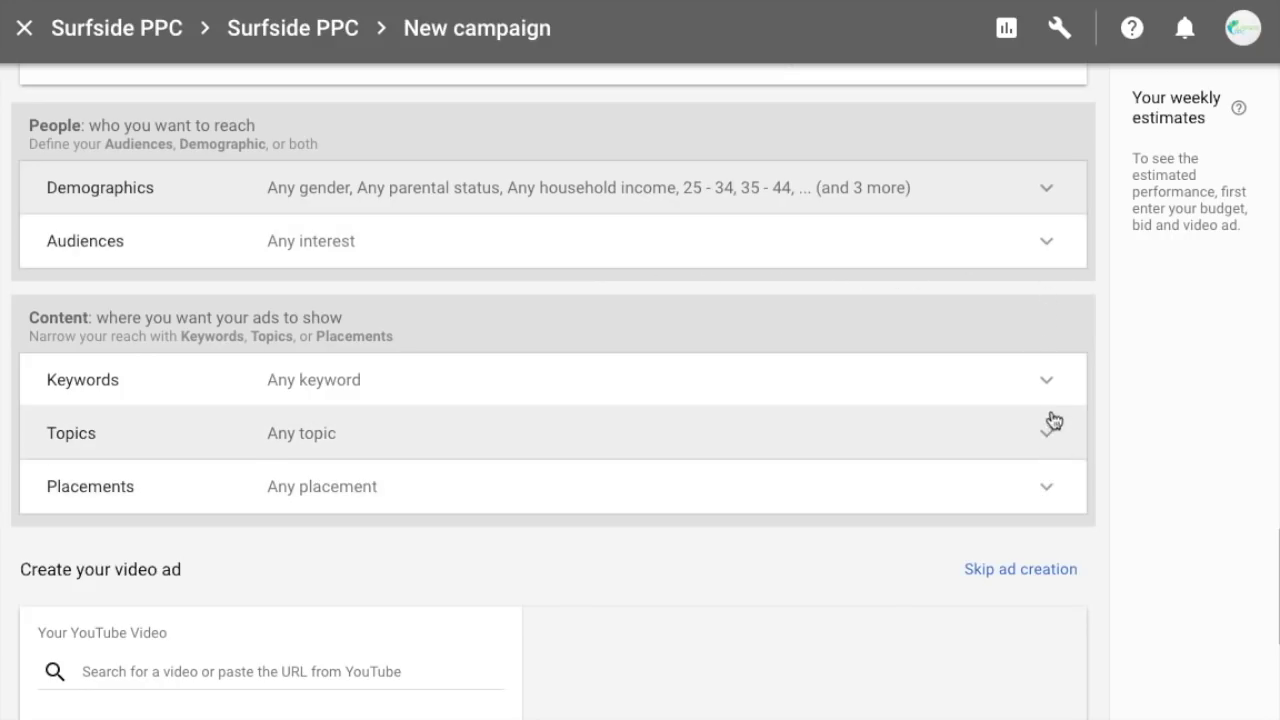
Examine the Life events and In-market audiences categories under Intent and life events in the audience targeting.
left_click(1036, 241)
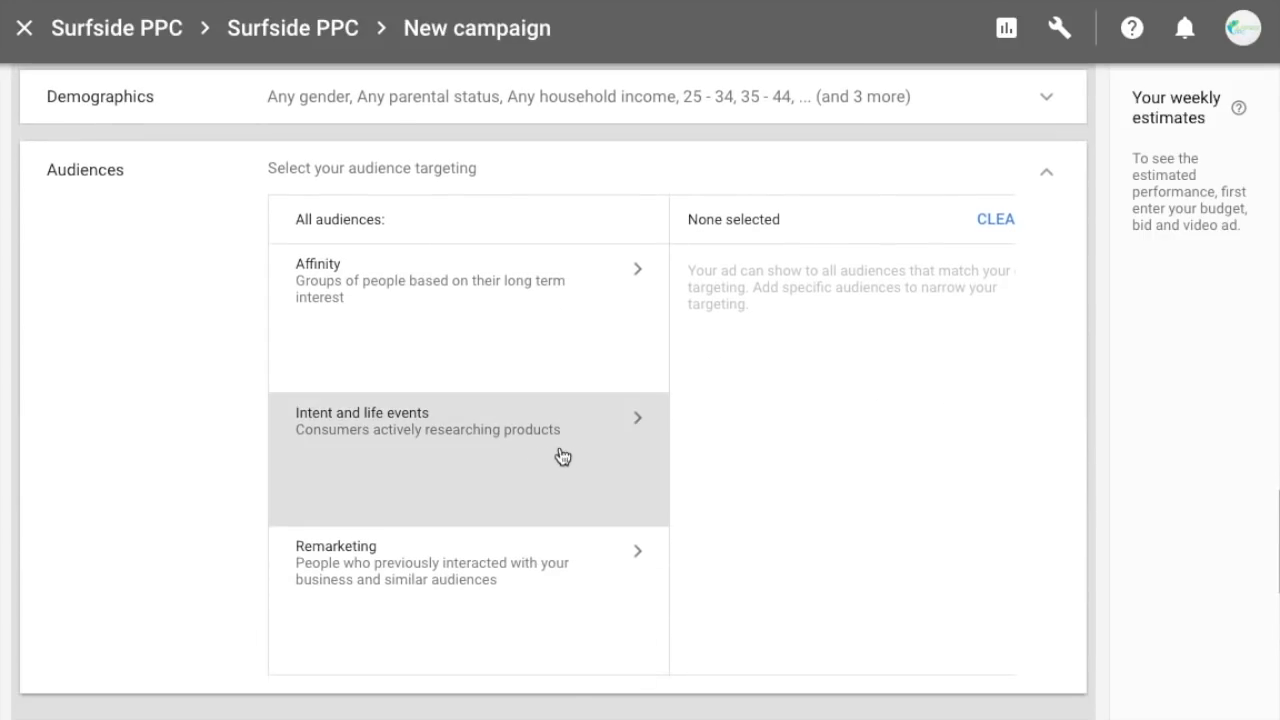
left_click(528, 418)
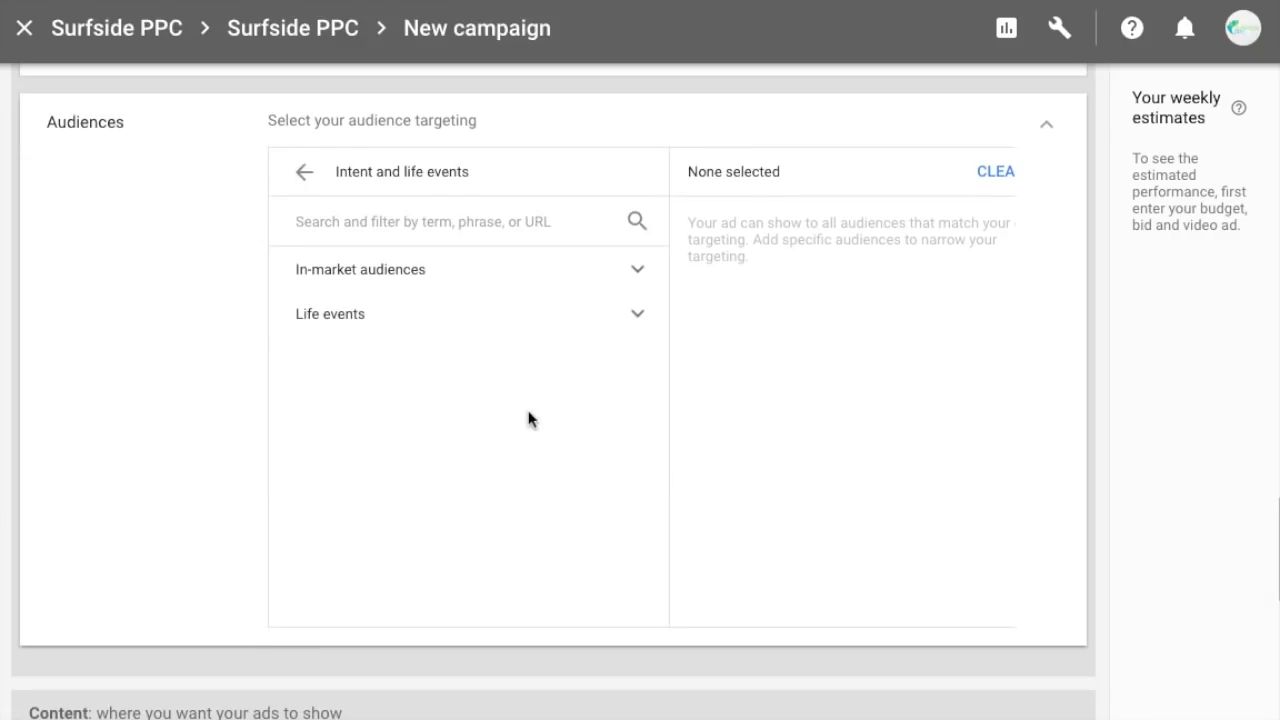
left_click(636, 318)
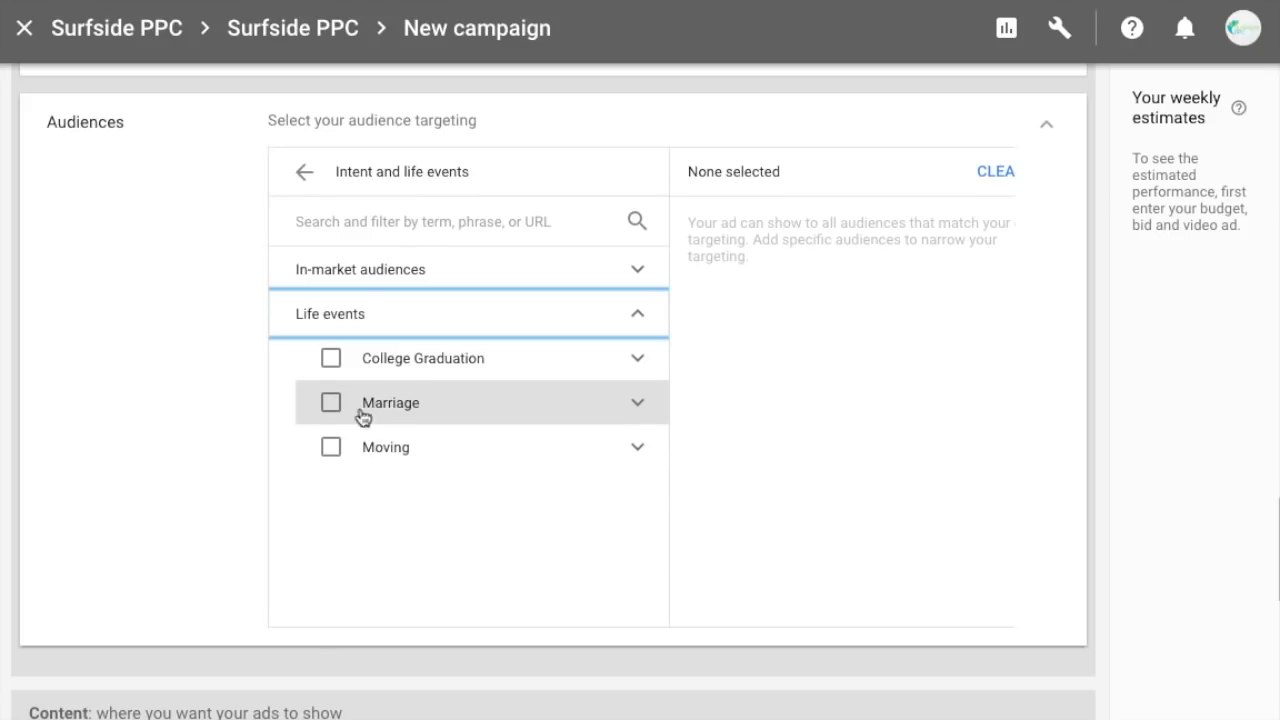
left_click(641, 318)
left_click(631, 278)
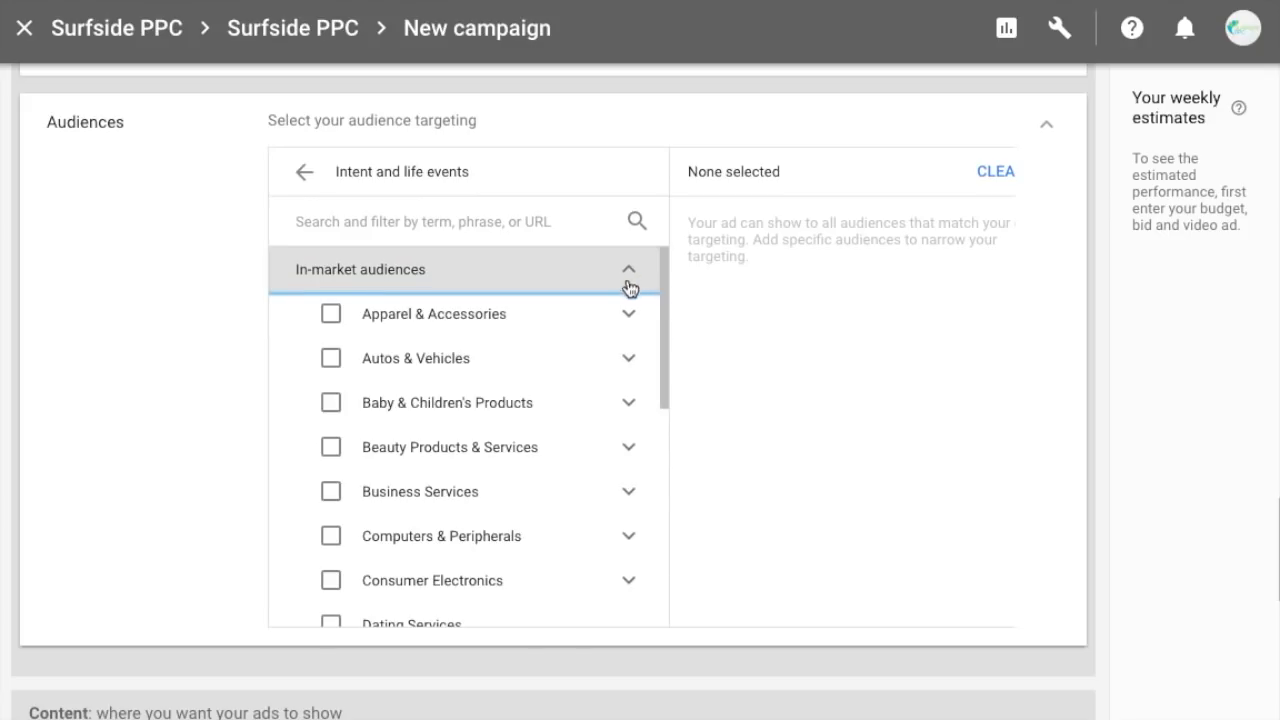
scroll(499, 357, "down", 4)
scroll(480, 366, "up", 4)
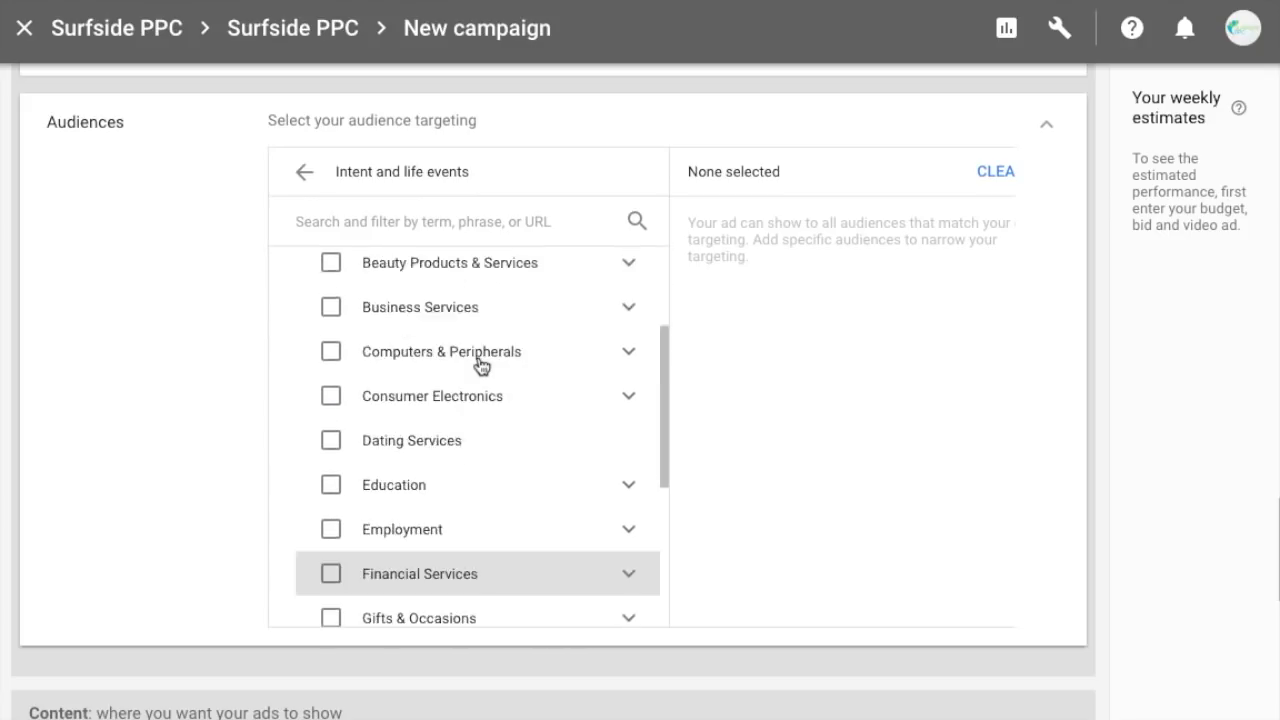
Search the intent and life events audiences for "marketing".
left_click(436, 227)
type("mark")
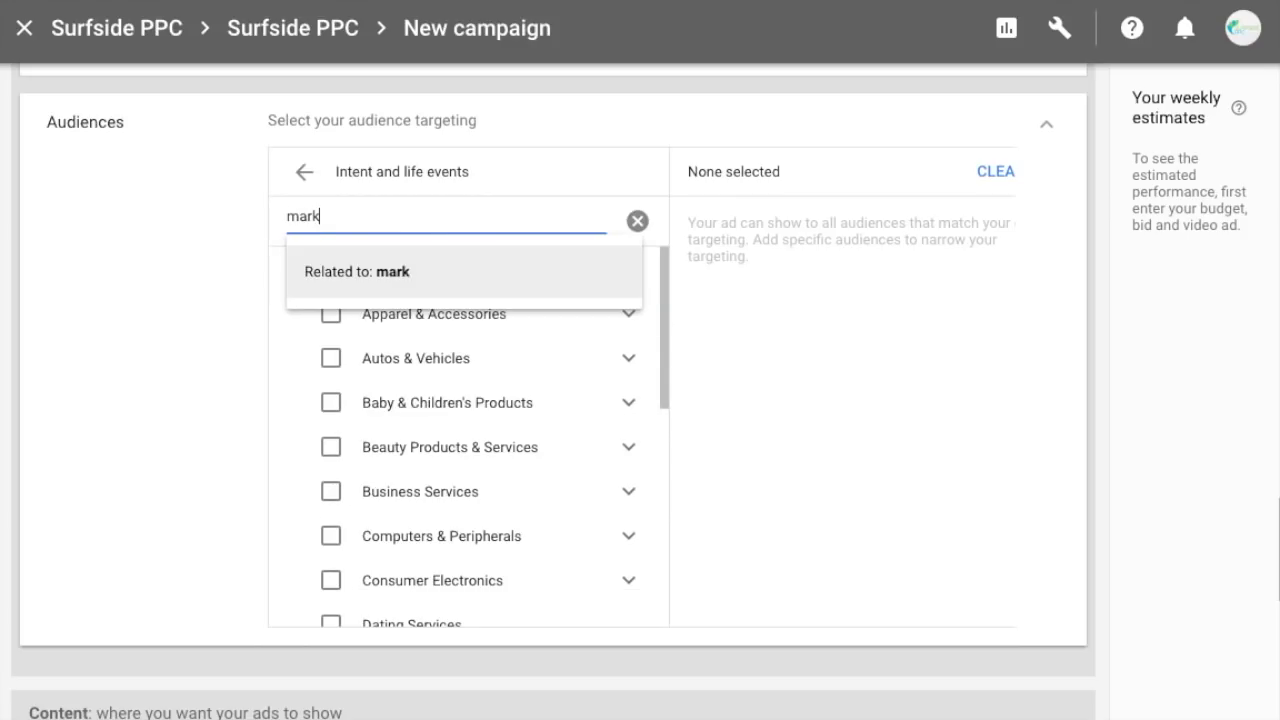
type("eting")
key("Return")
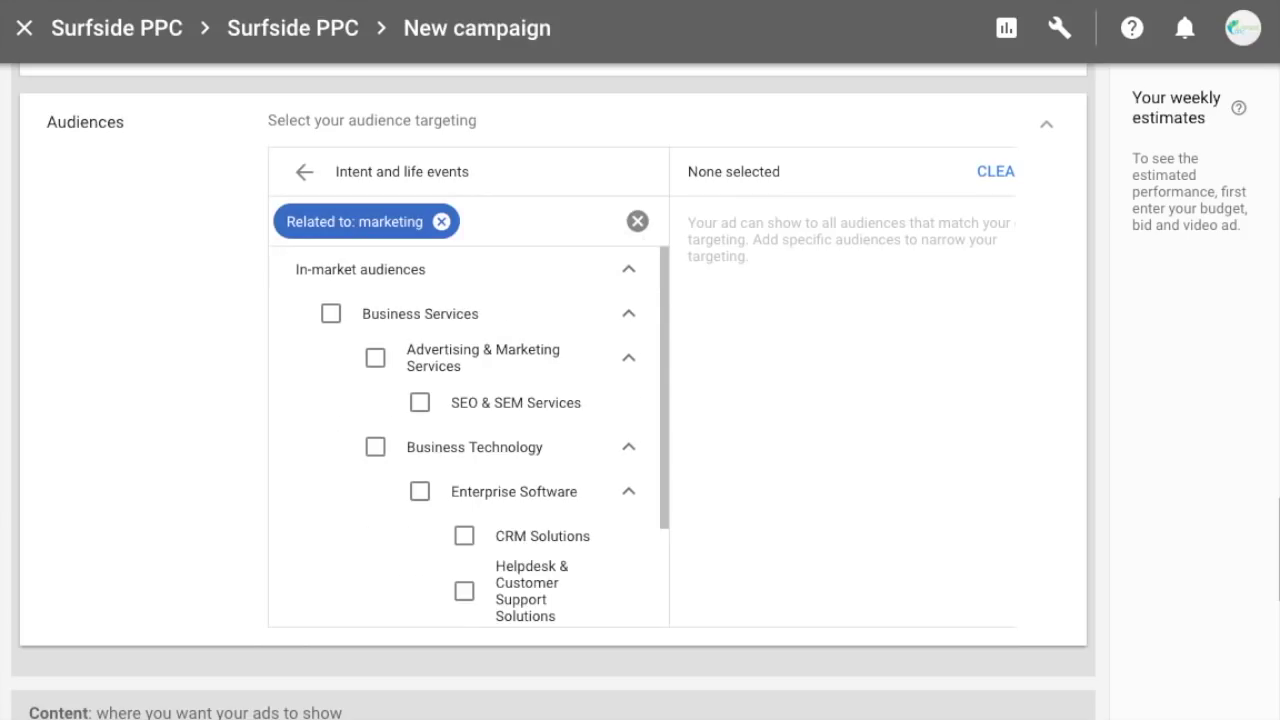
Select the SEO & SEM Services and Web Services in-market audiences.
left_click(419, 408)
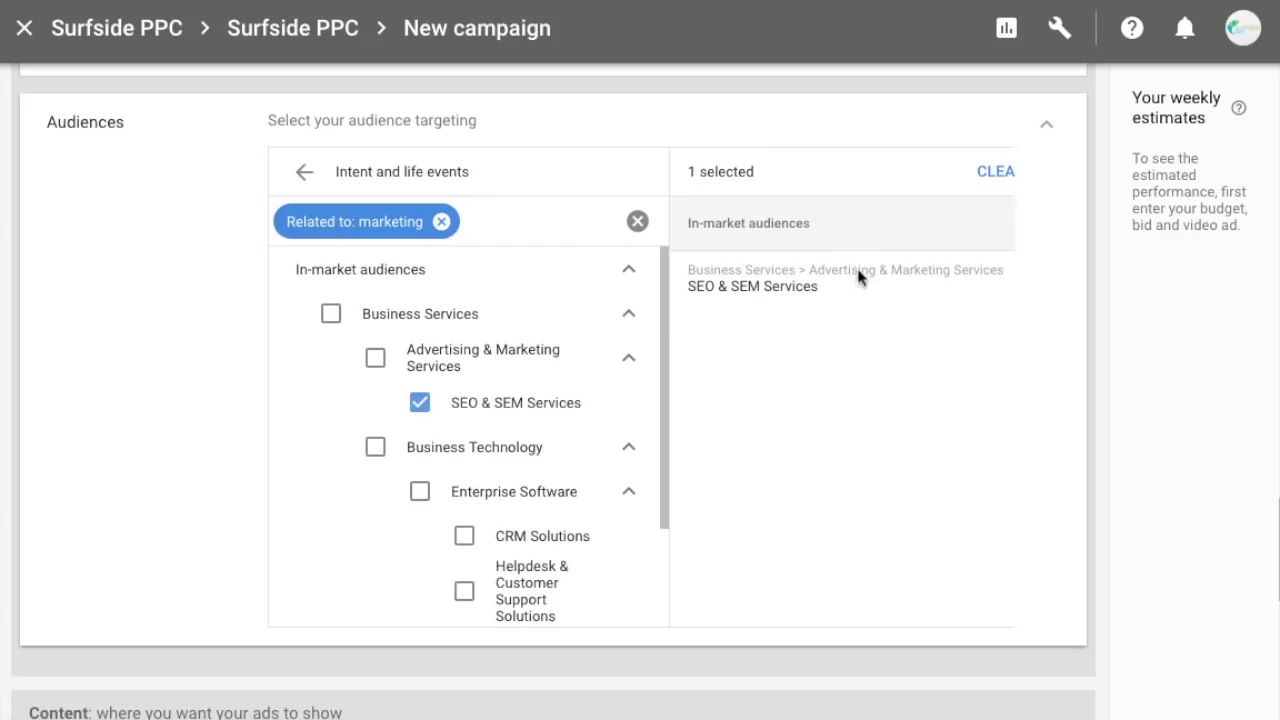
scroll(503, 449, "down", 1)
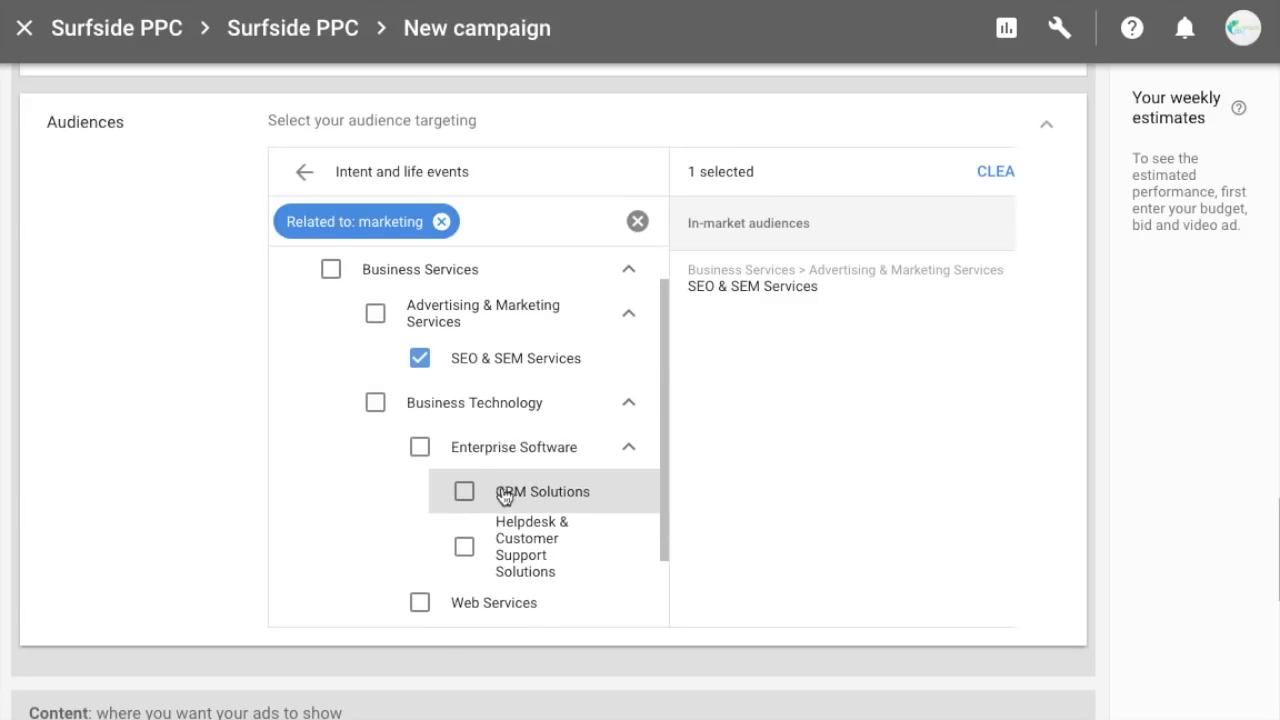
scroll(432, 462, "down", 2)
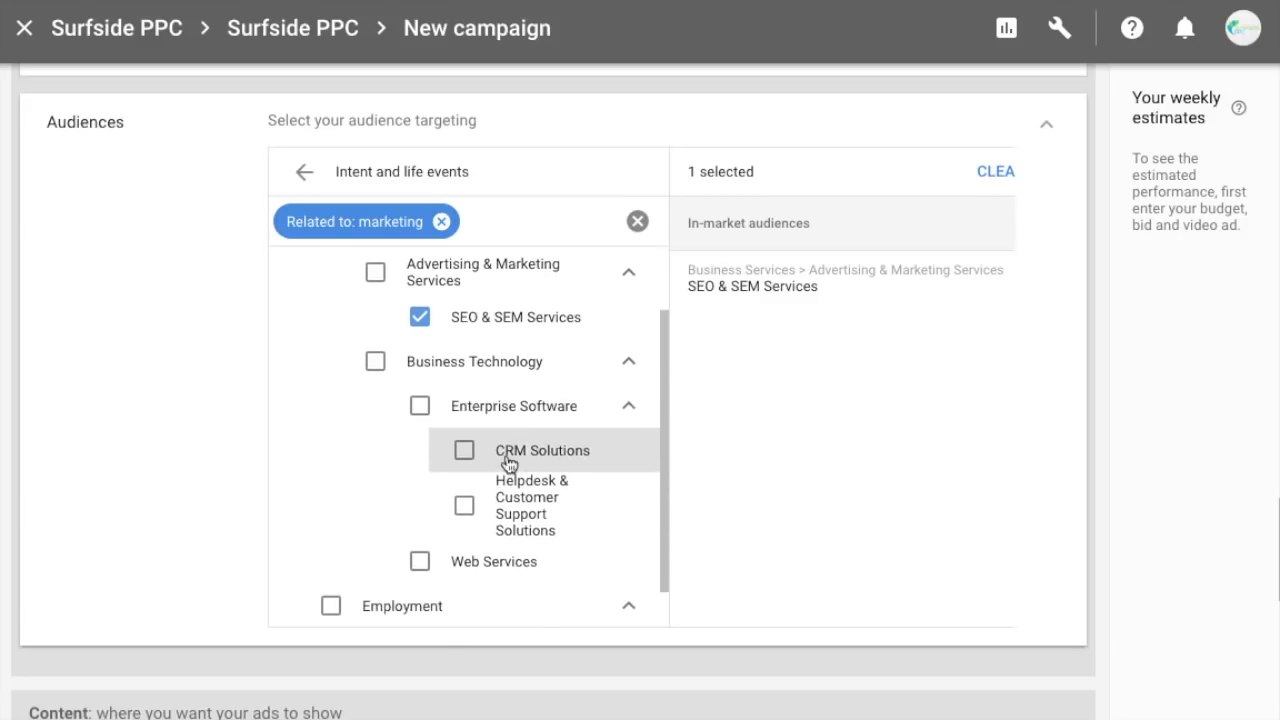
left_click(421, 518)
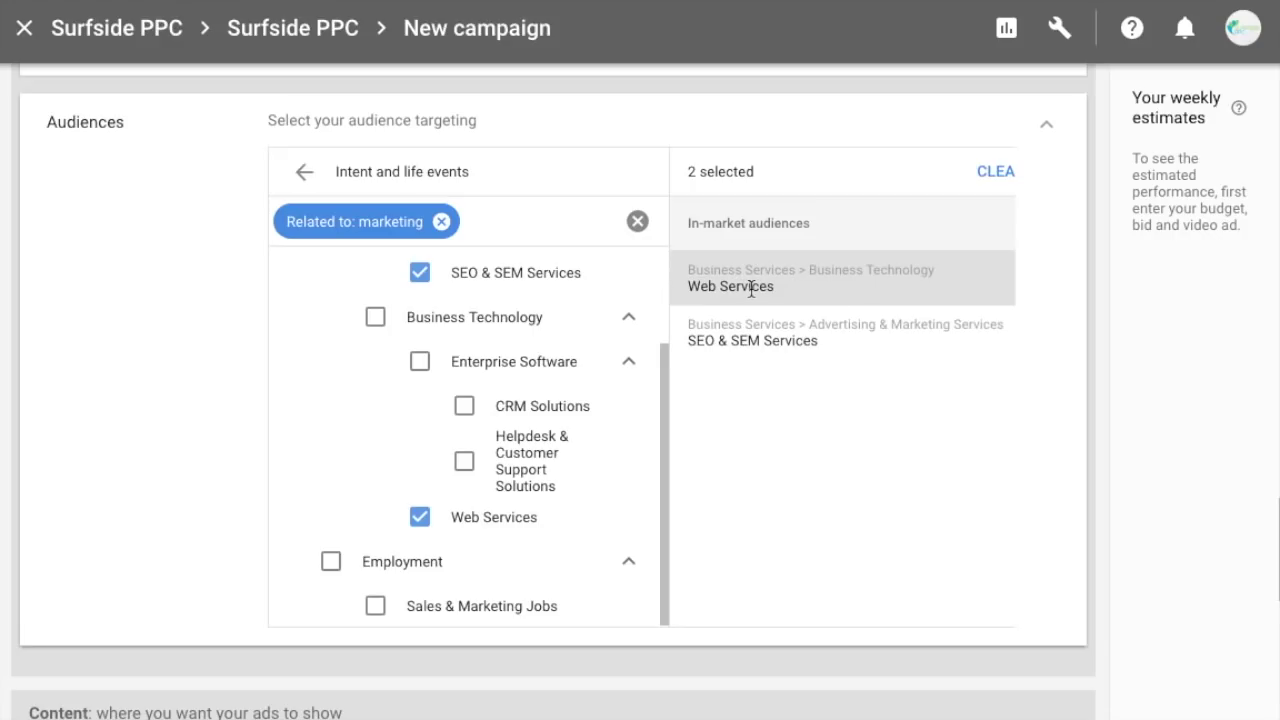
Deselect the Web Services and SEO & SEM Services audiences and return to the overview of all audiences.
left_click(420, 517)
left_click(420, 272)
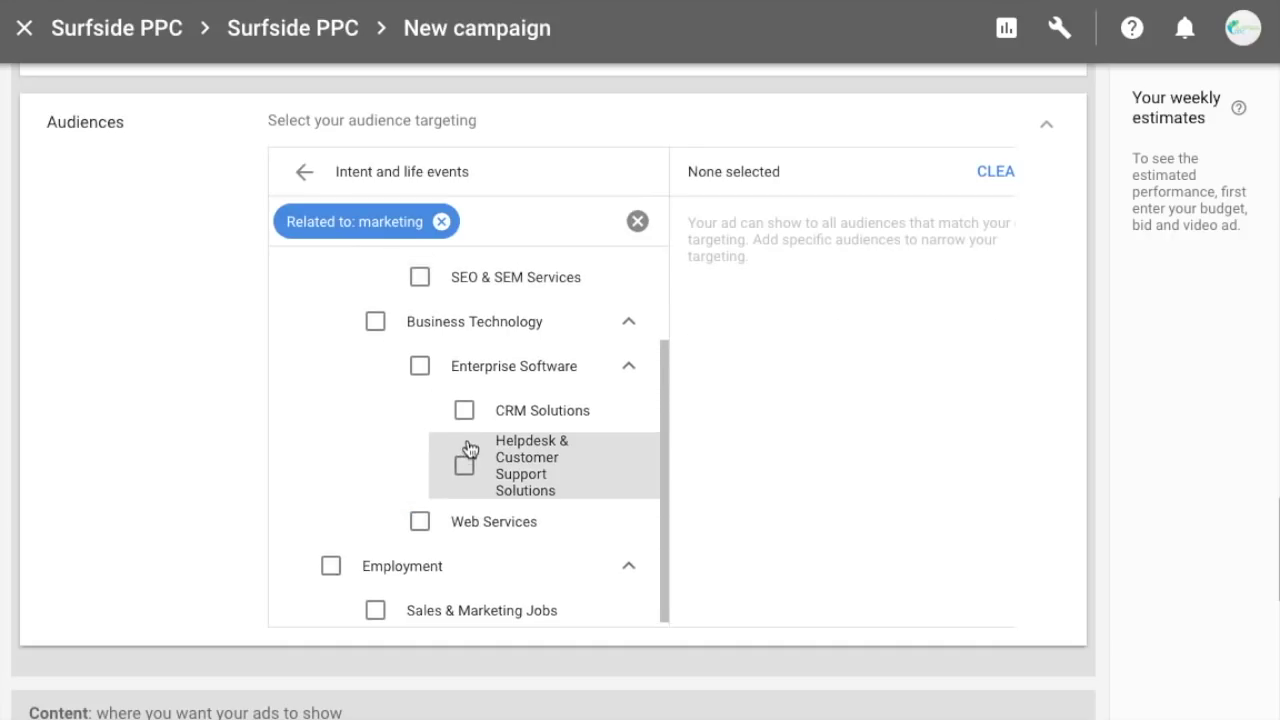
scroll(464, 440, "up", 2)
scroll(464, 432, "up", 1)
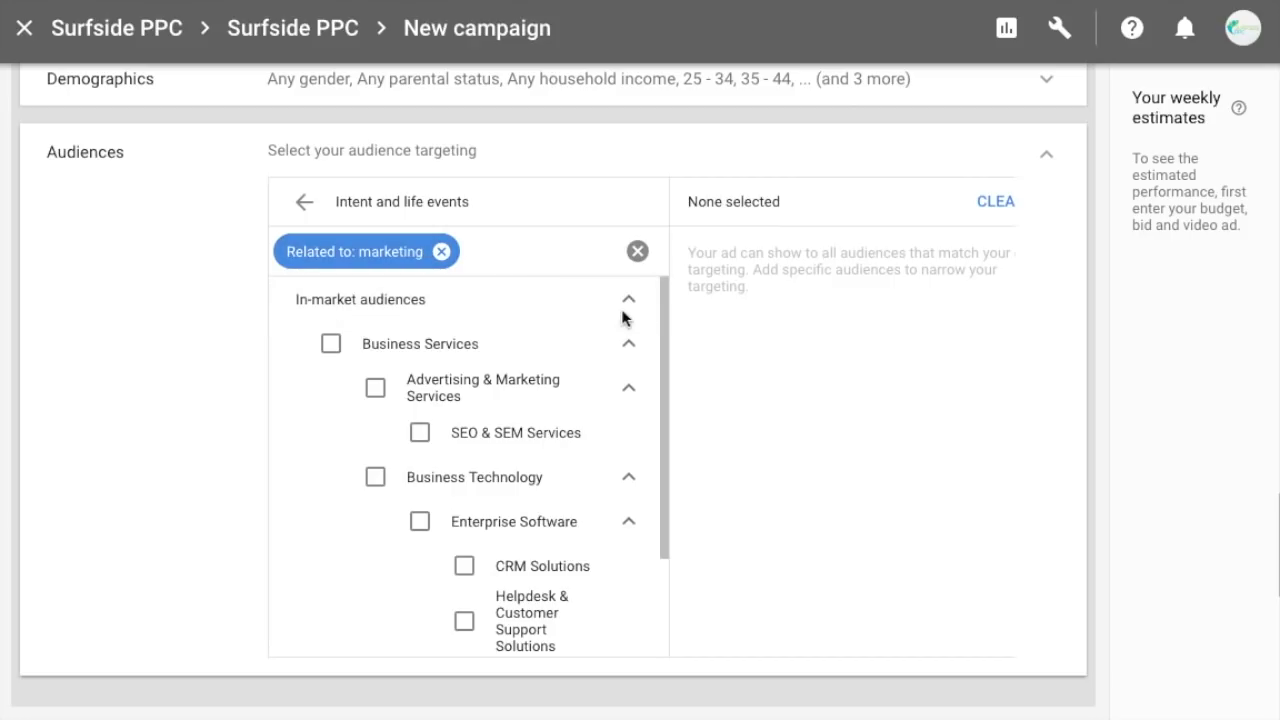
left_click(300, 201)
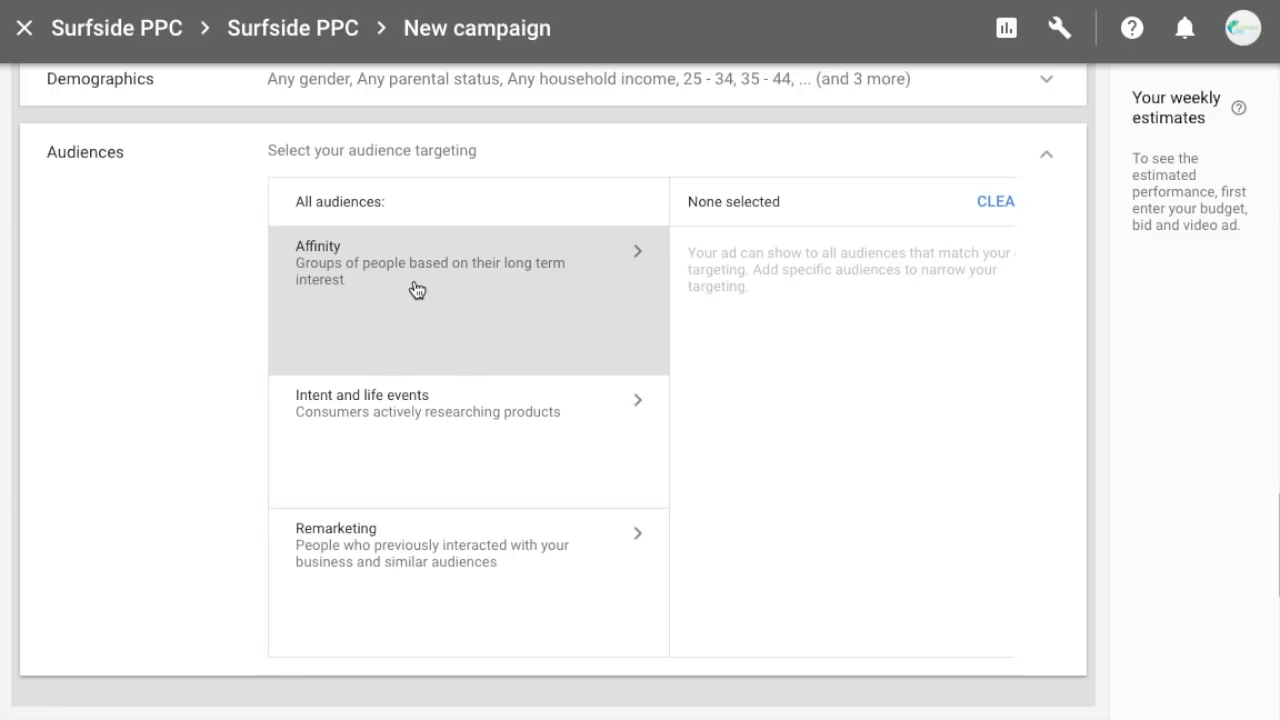
Search the Affinity audiences for "marketing" and clear the filter again.
left_click(416, 289)
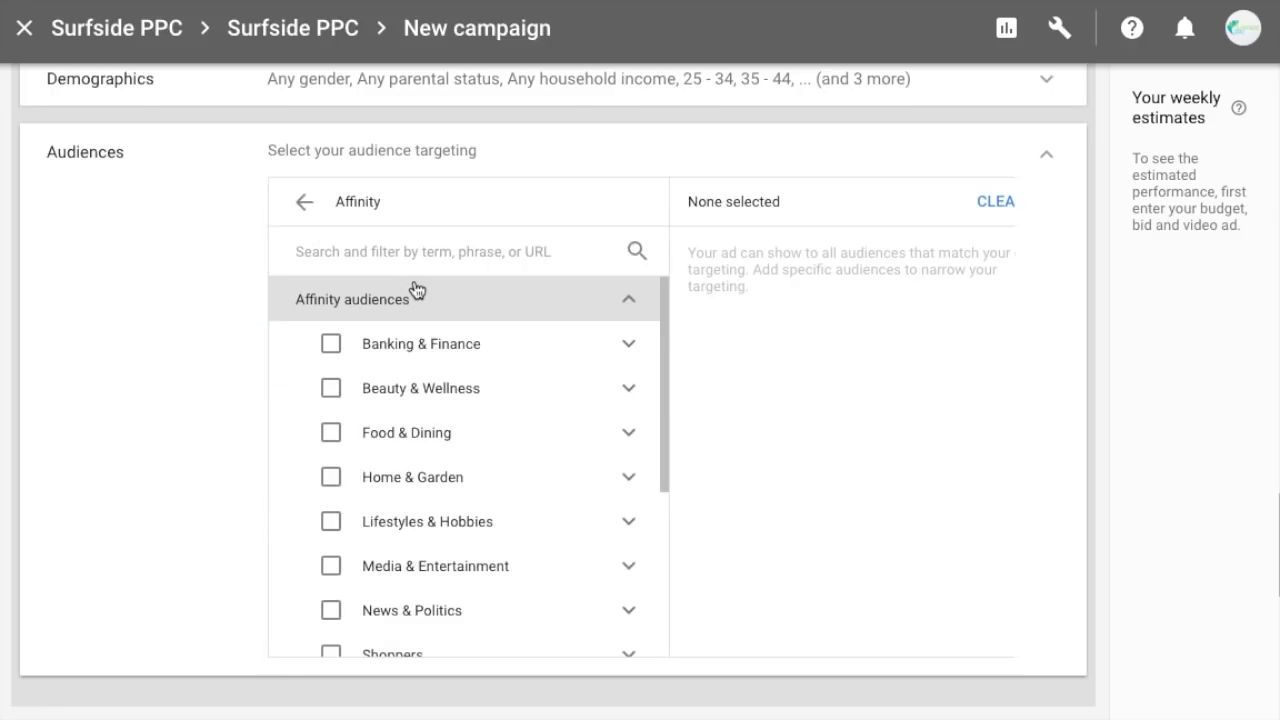
left_click(401, 250)
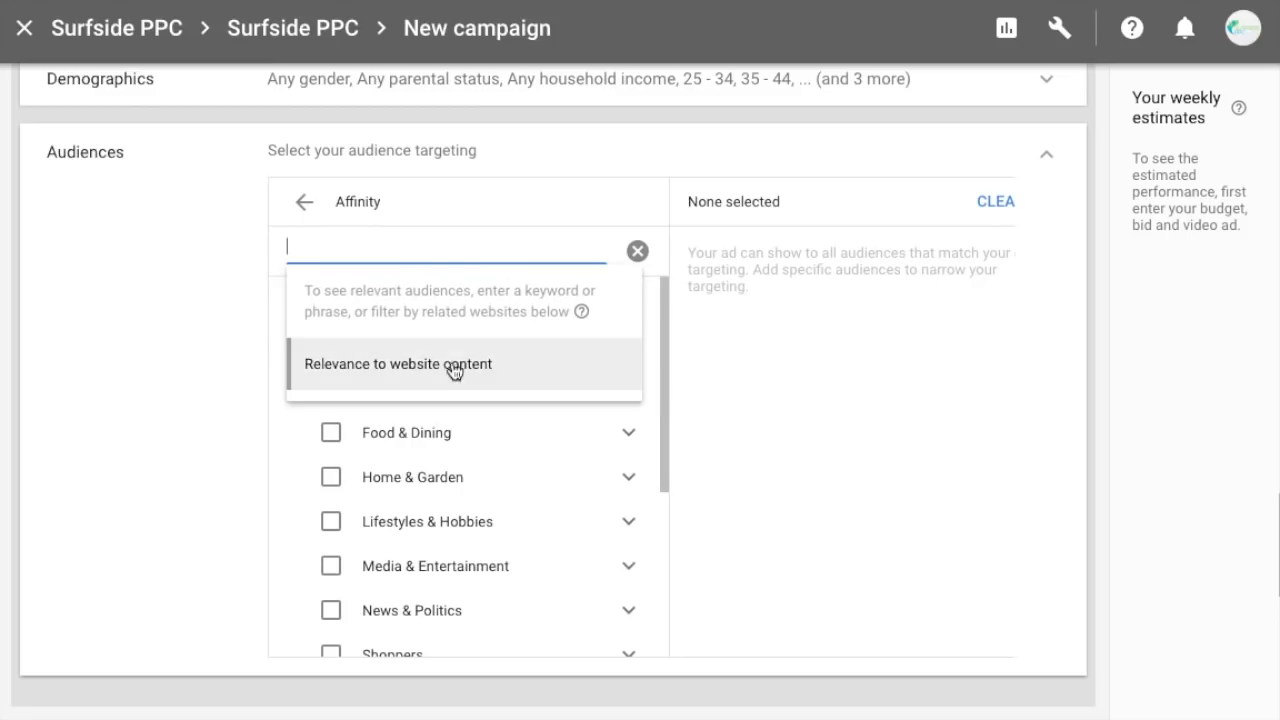
type("marketing")
key("Return")
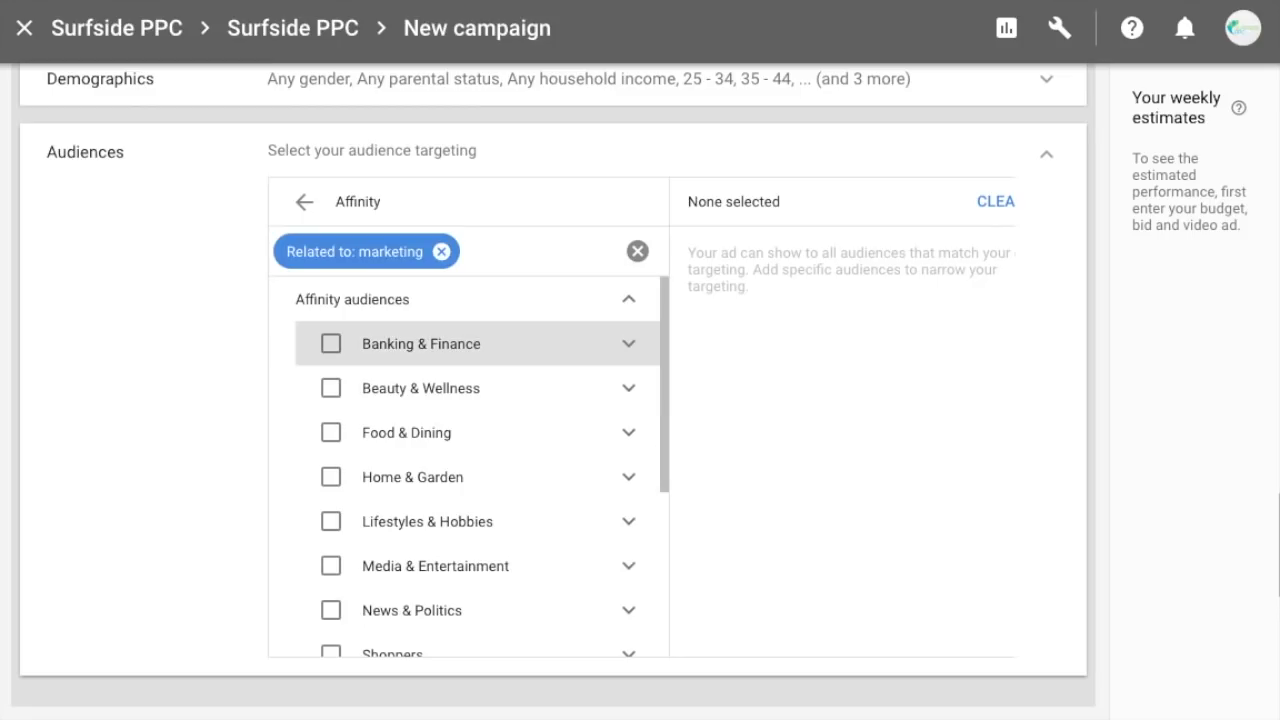
left_click(441, 251)
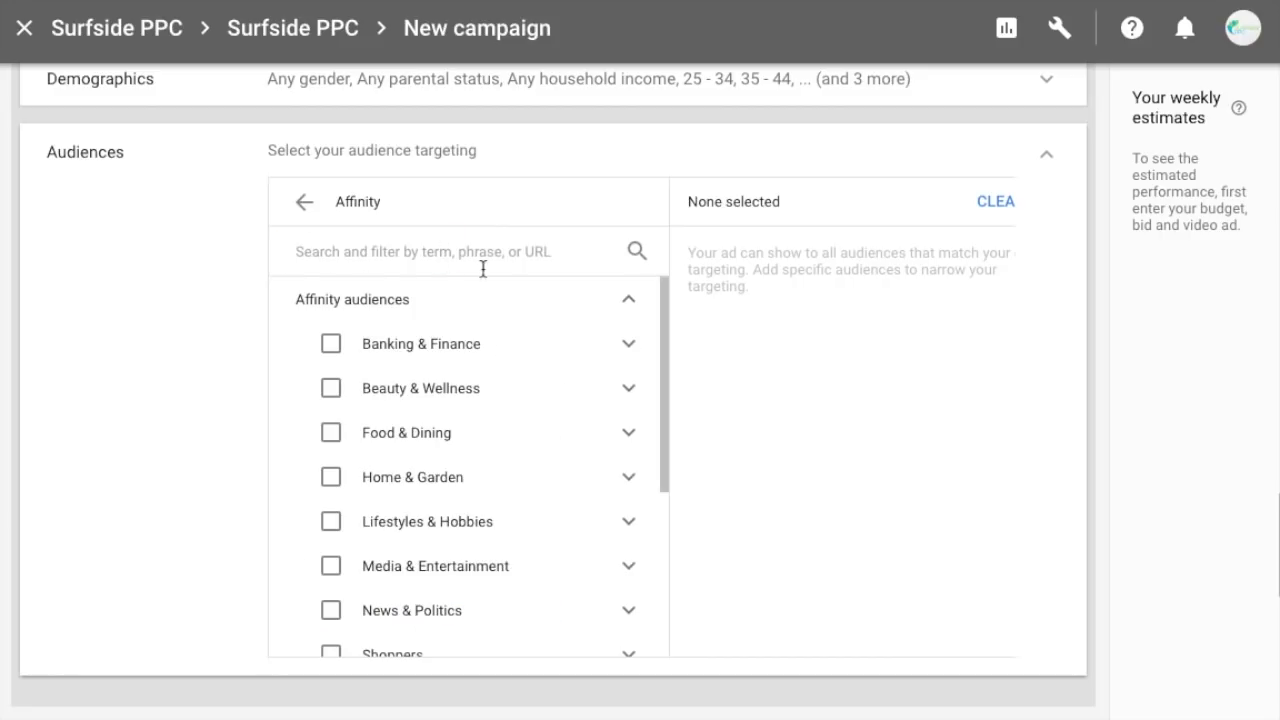
Examine the affinity audience categories, including the subgroups of Banking & Finance and Media & Entertainment, down to the custom affinity audiences.
left_click(626, 343)
left_click(626, 344)
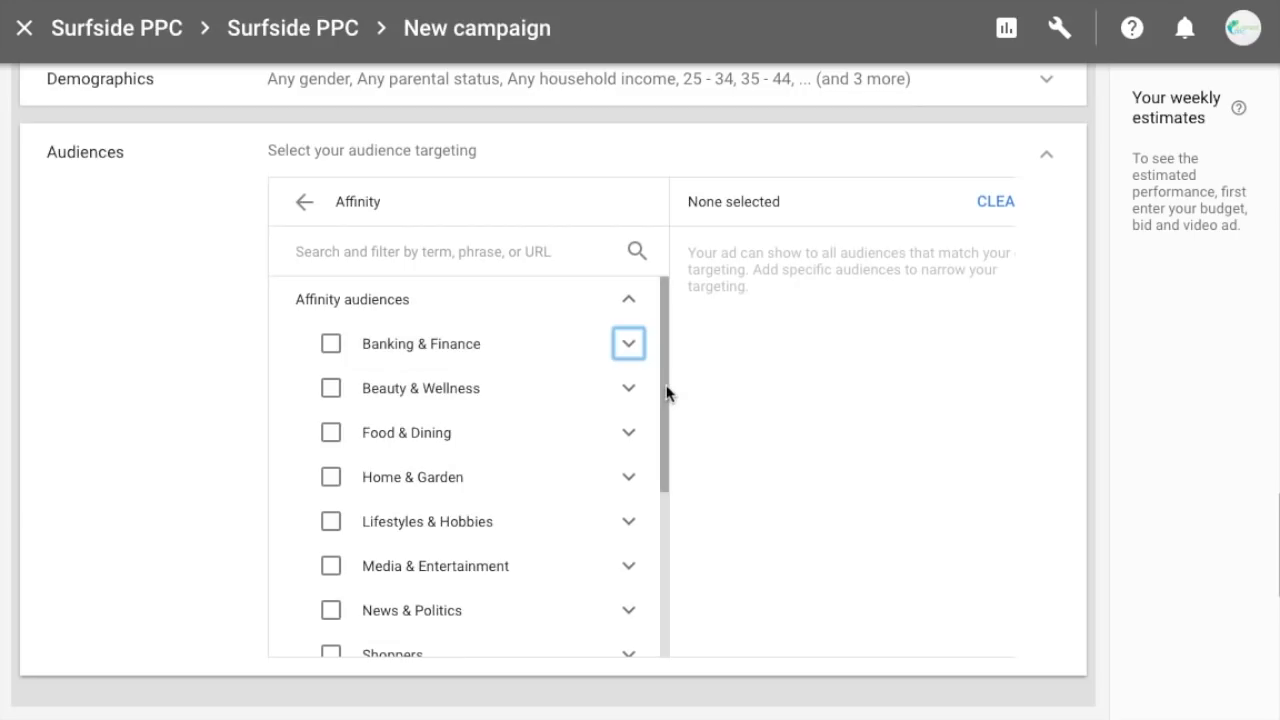
scroll(666, 404, "down", 1)
left_click_drag(661, 400, 653, 492)
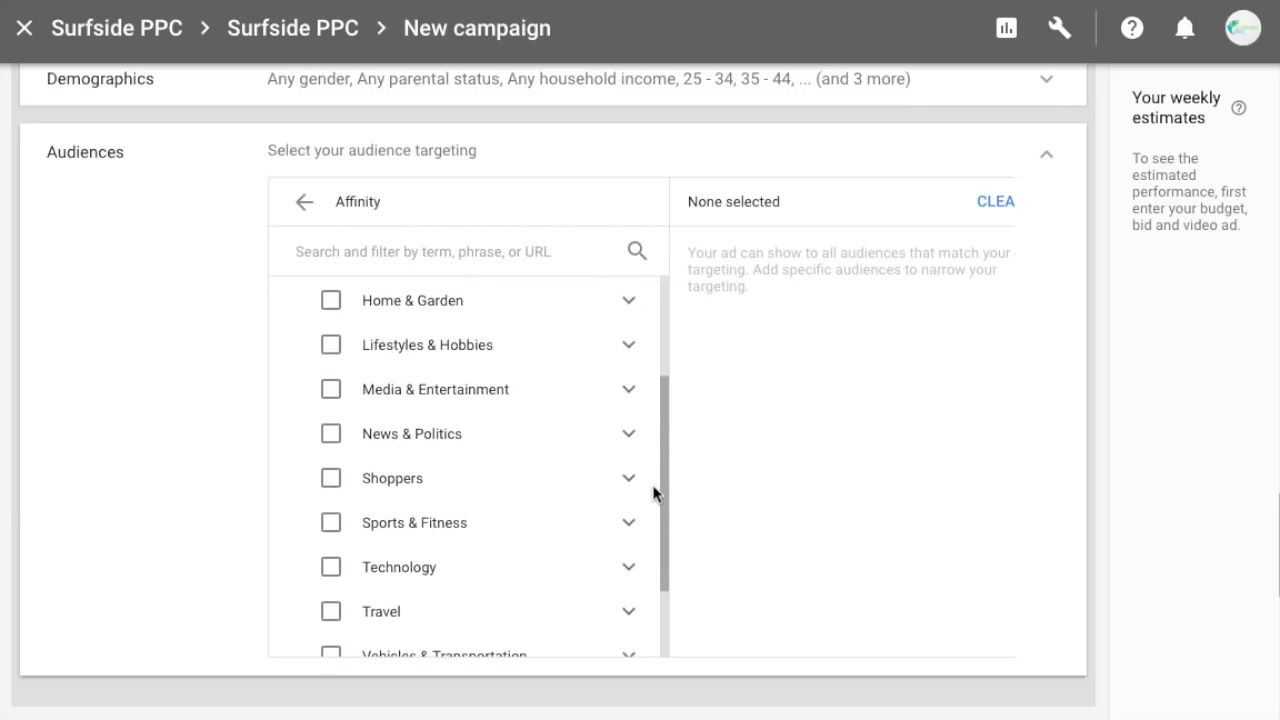
left_click(628, 389)
mouse_move(662, 472)
left_mouse_down()
mouse_move(667, 508)
mouse_move(664, 496)
left_mouse_up()
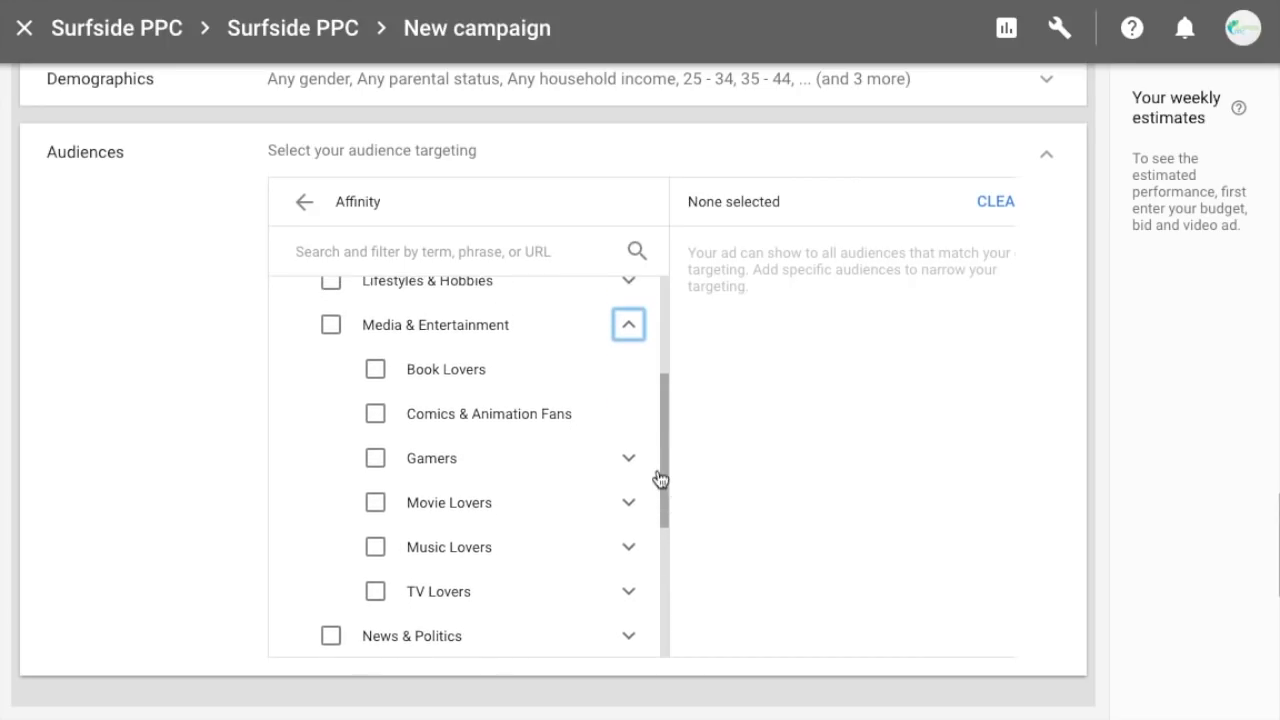
left_click(627, 325)
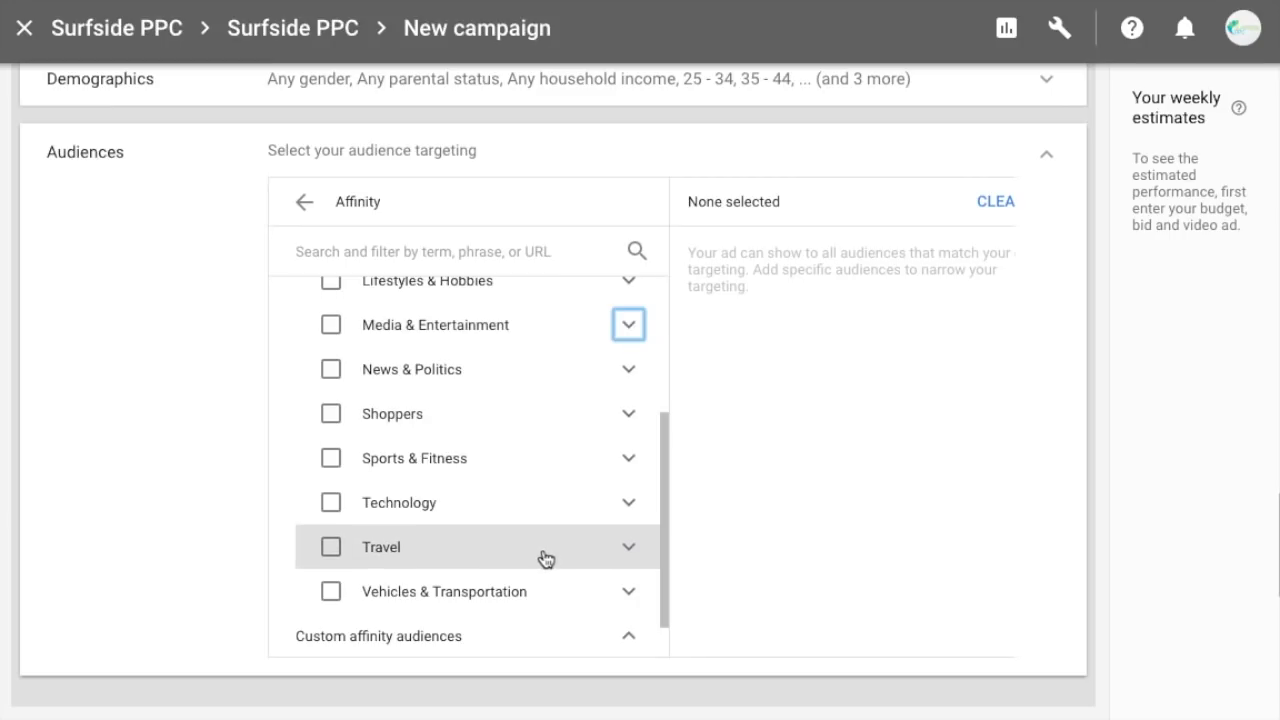
scroll(535, 500, "down", 1)
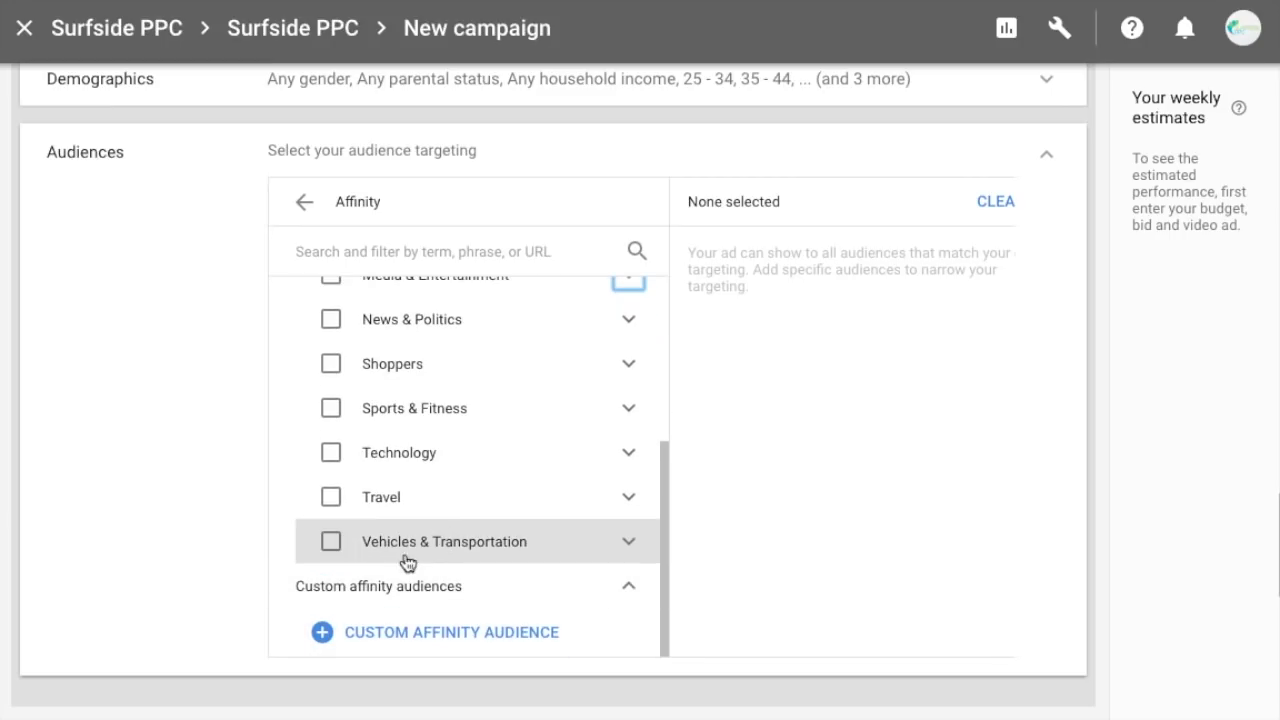
Start a new custom affinity audience and name it "Marketing Interests".
left_click(417, 643)
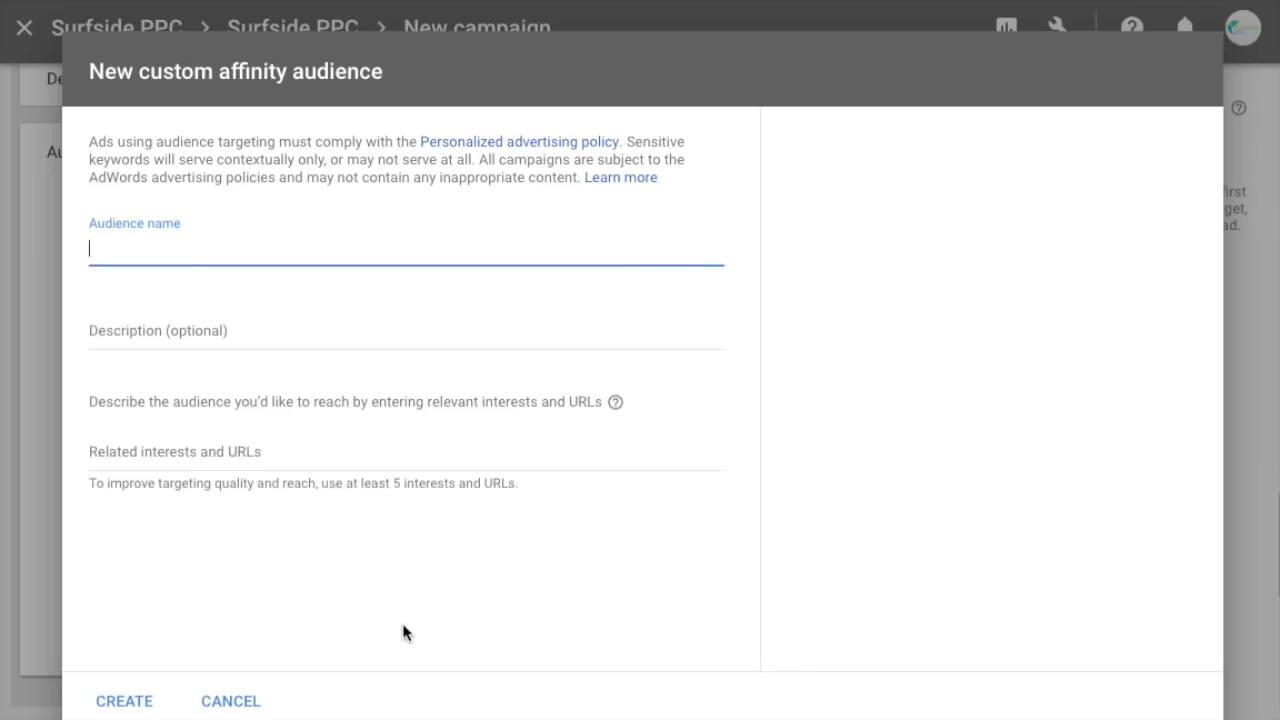
left_click(140, 455)
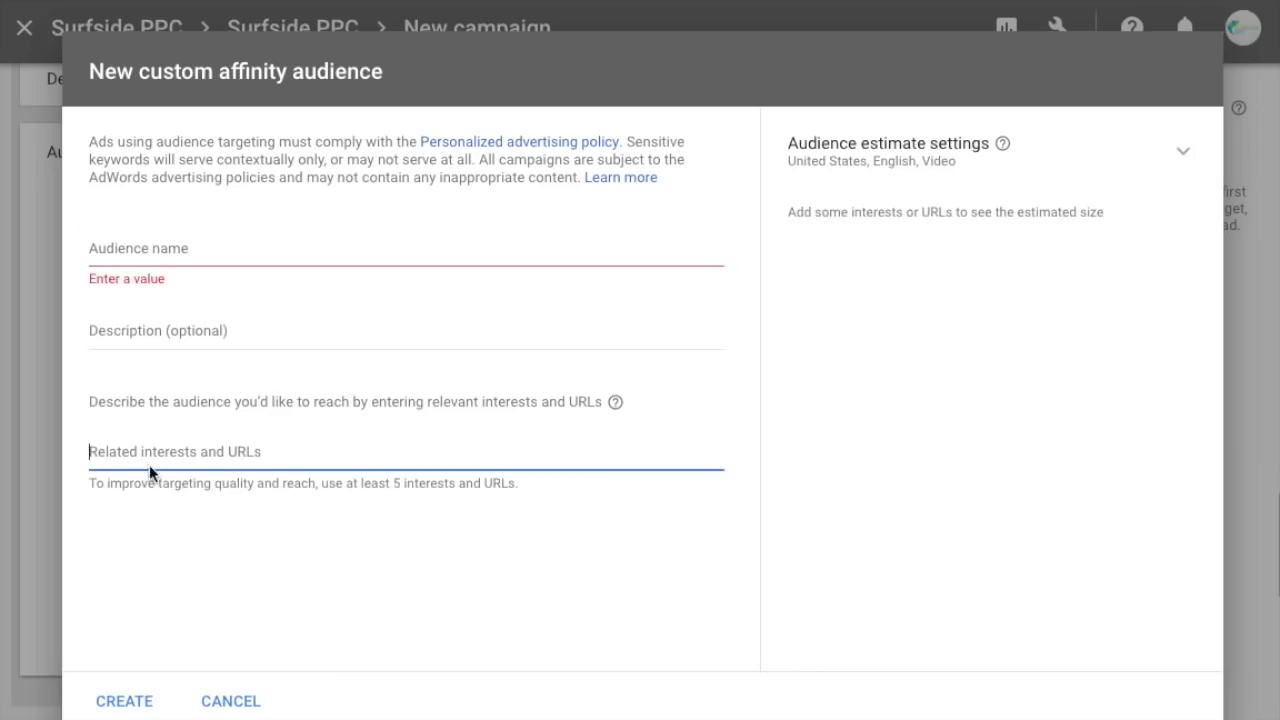
left_click(189, 251)
type("Marketing I")
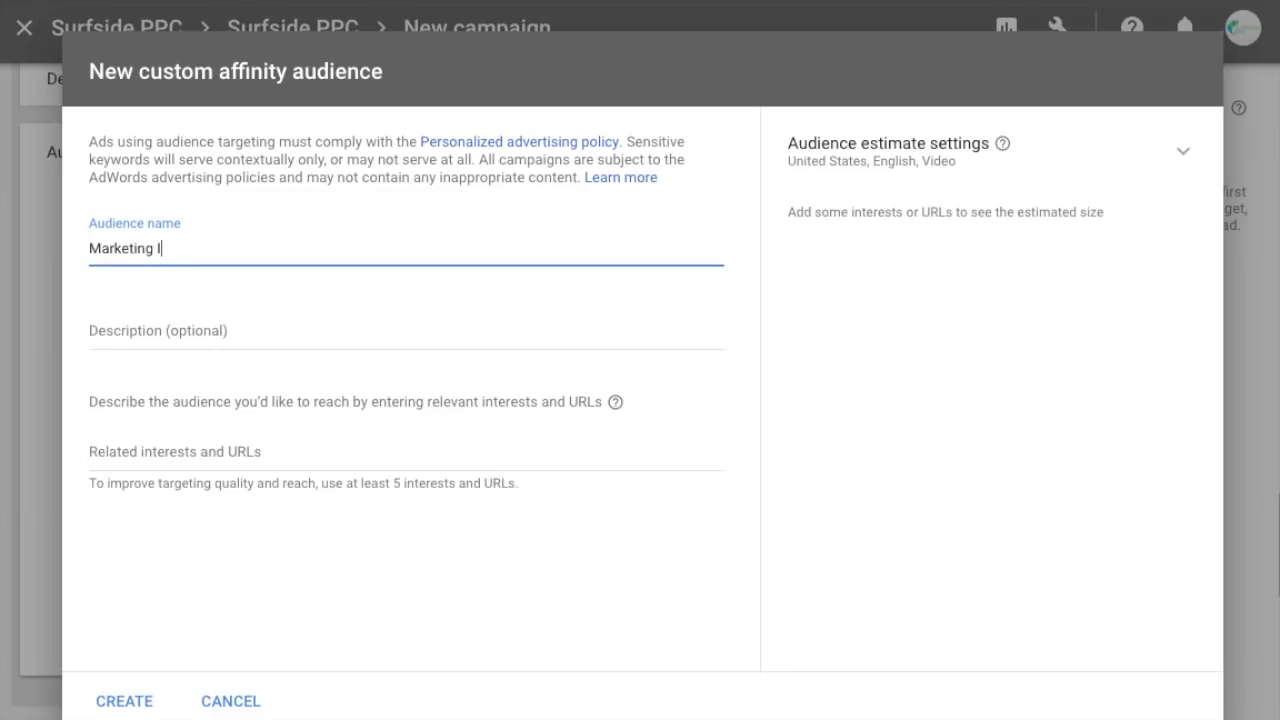
type("nterests")
Add ppchero.com, searchengineland.com and searchenginewatch.com as the audience's related URLs and enter the description "People with marketing interests.".
left_click(210, 451)
type("ppchero.com")
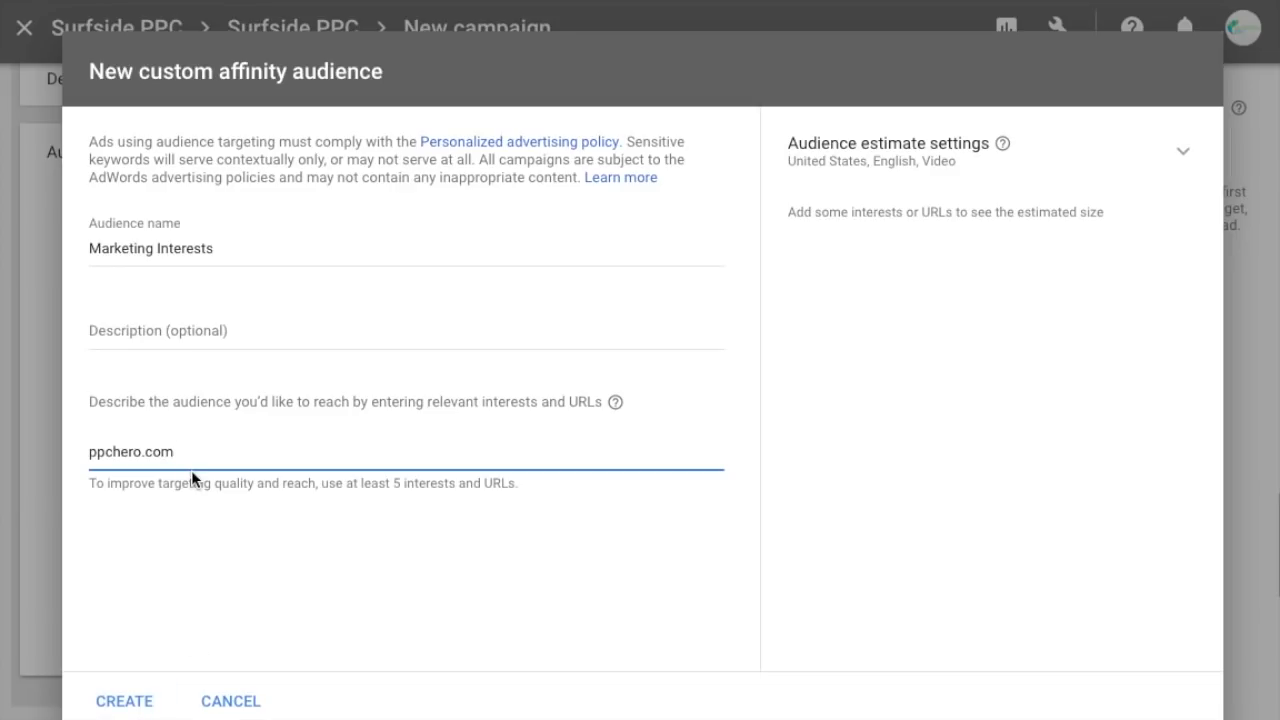
key("Return")
type("s")
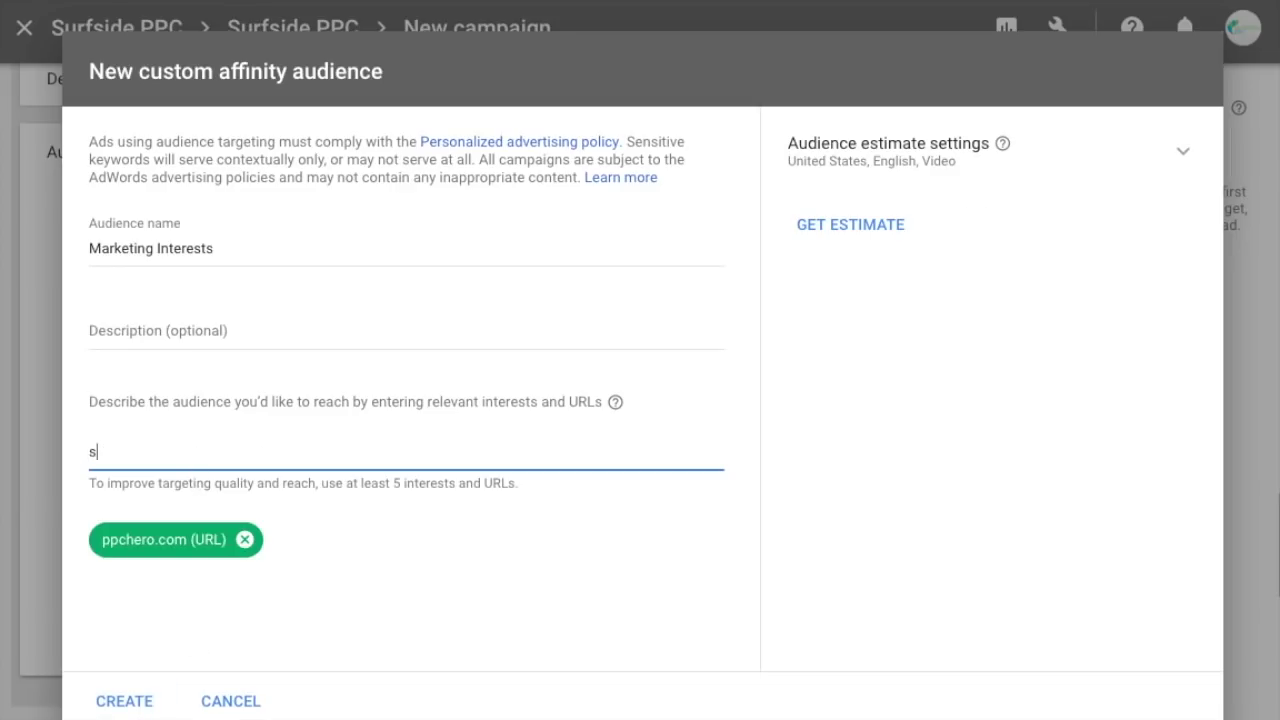
type("earchengineland.com")
key("Return")
type("searchenegin")
type("watch.com")
key("Return")
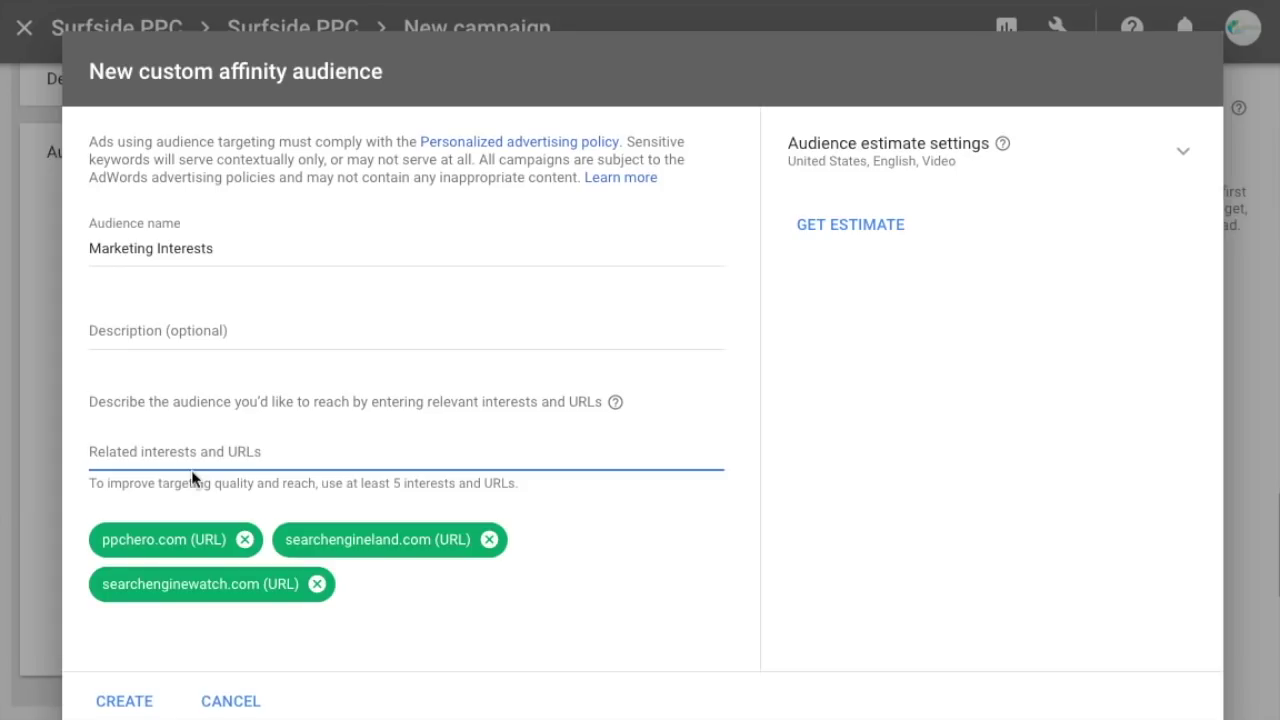
left_click(170, 324)
type("People with marketing interests.")
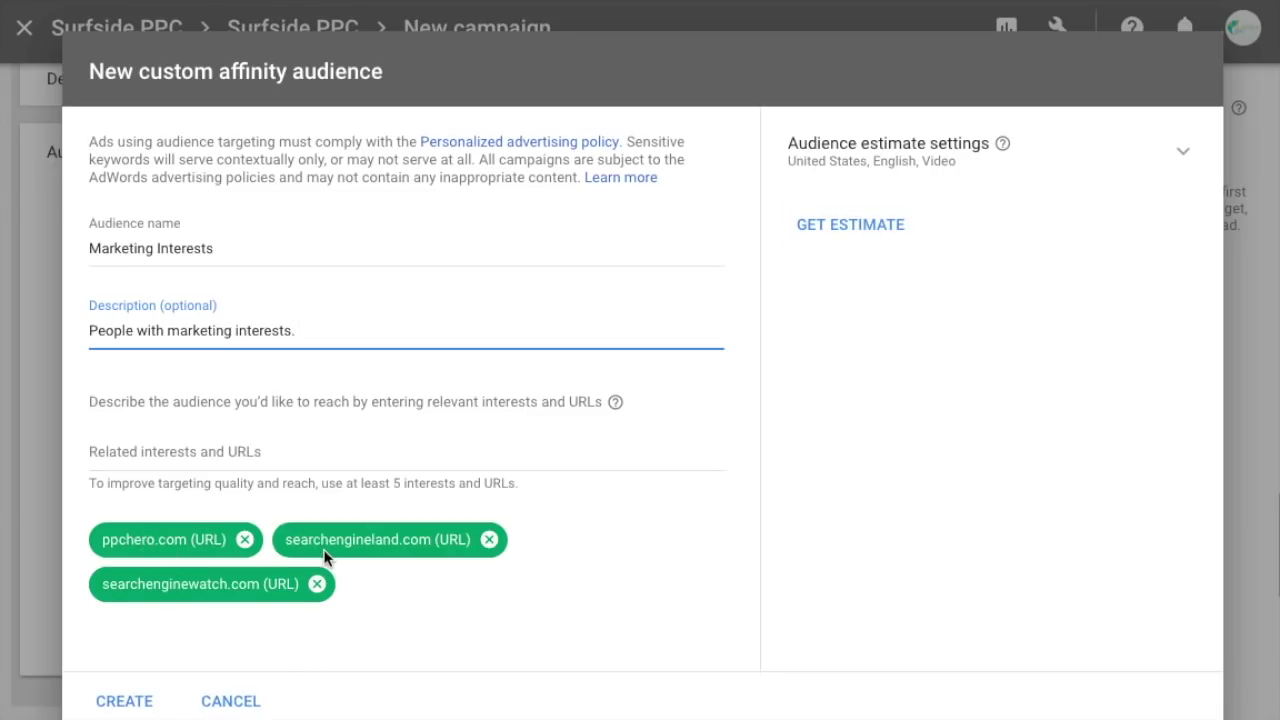
Discard the new custom affinity audience and target the 2.8K All YouTube Views list from the YouTube users remarketing audiences.
left_click(238, 706)
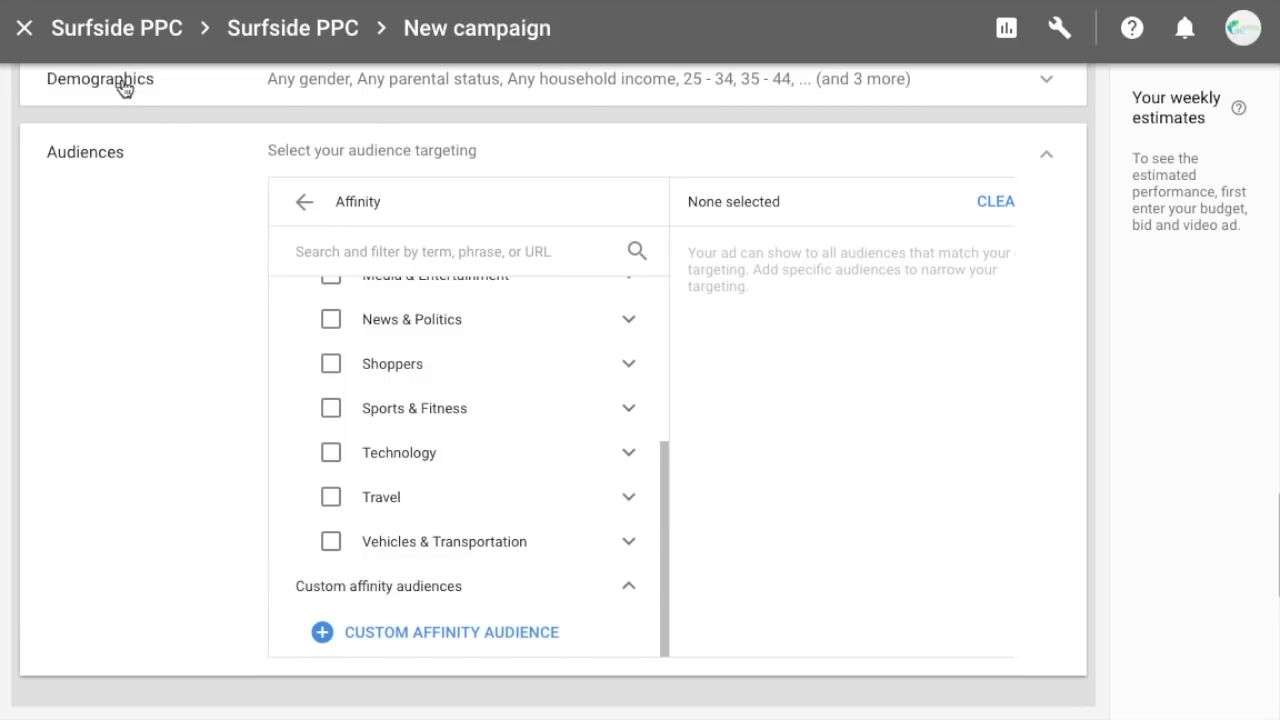
left_click(304, 200)
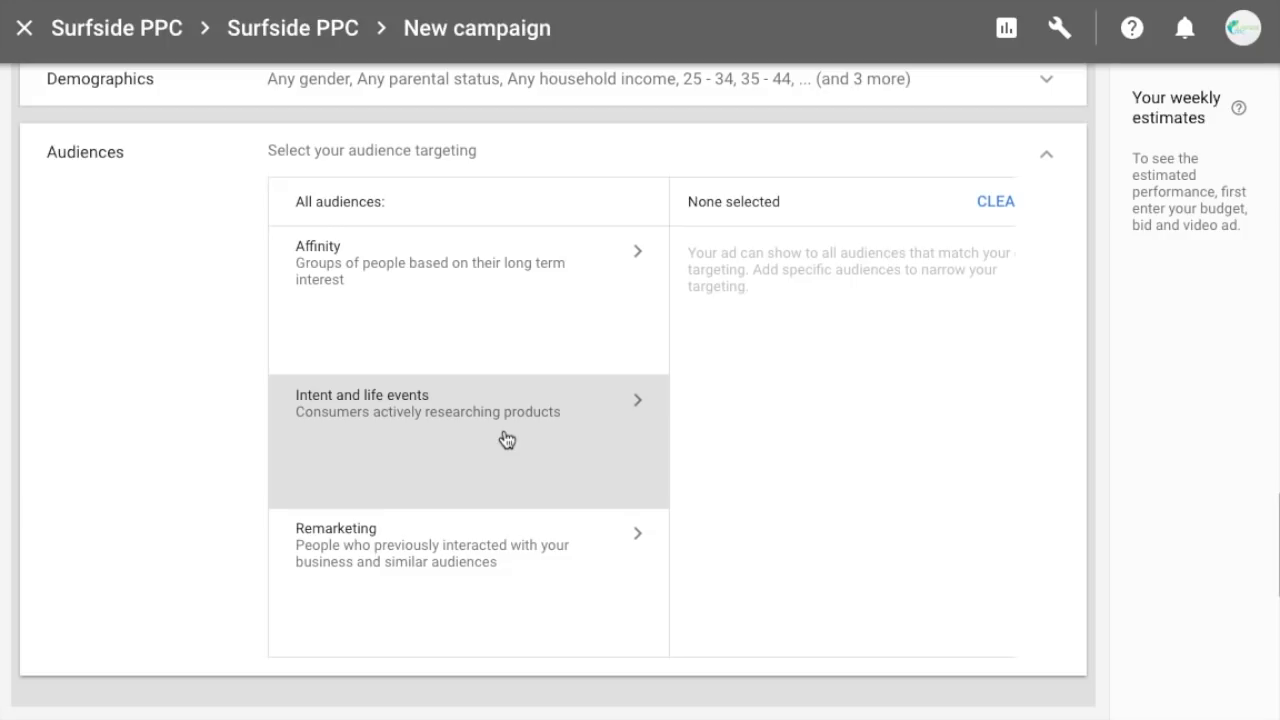
left_click(470, 548)
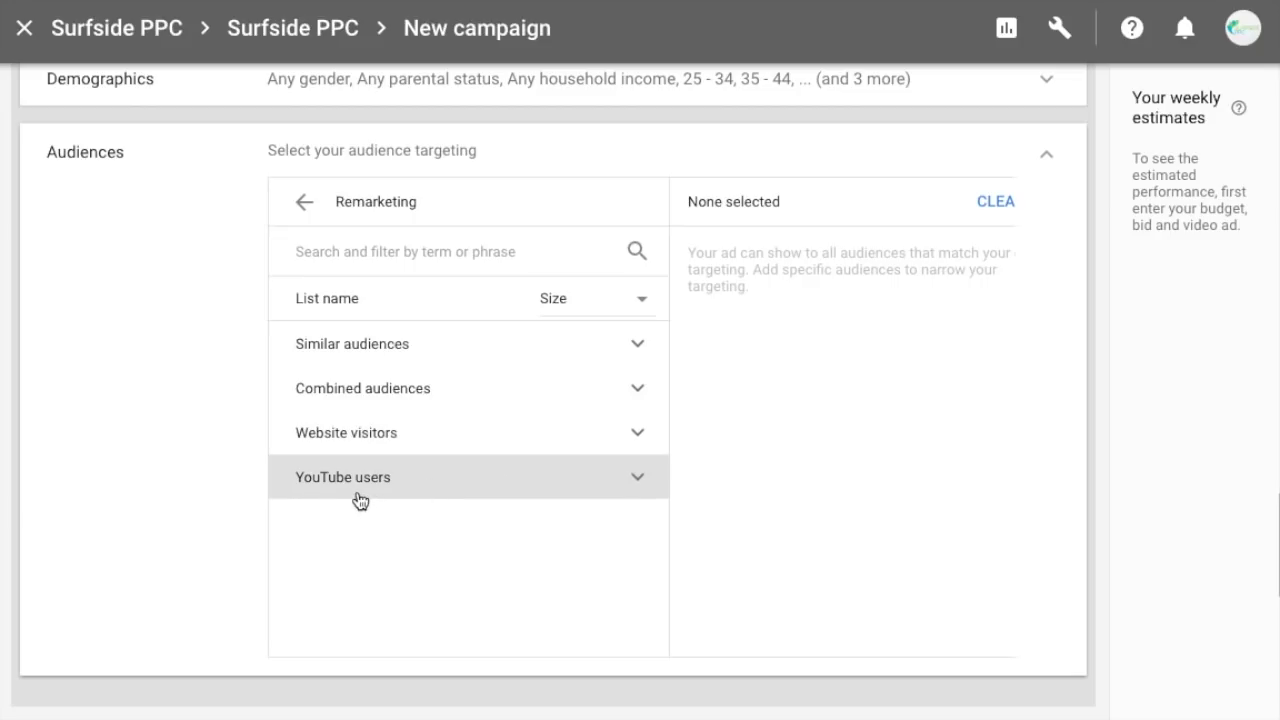
left_click(644, 481)
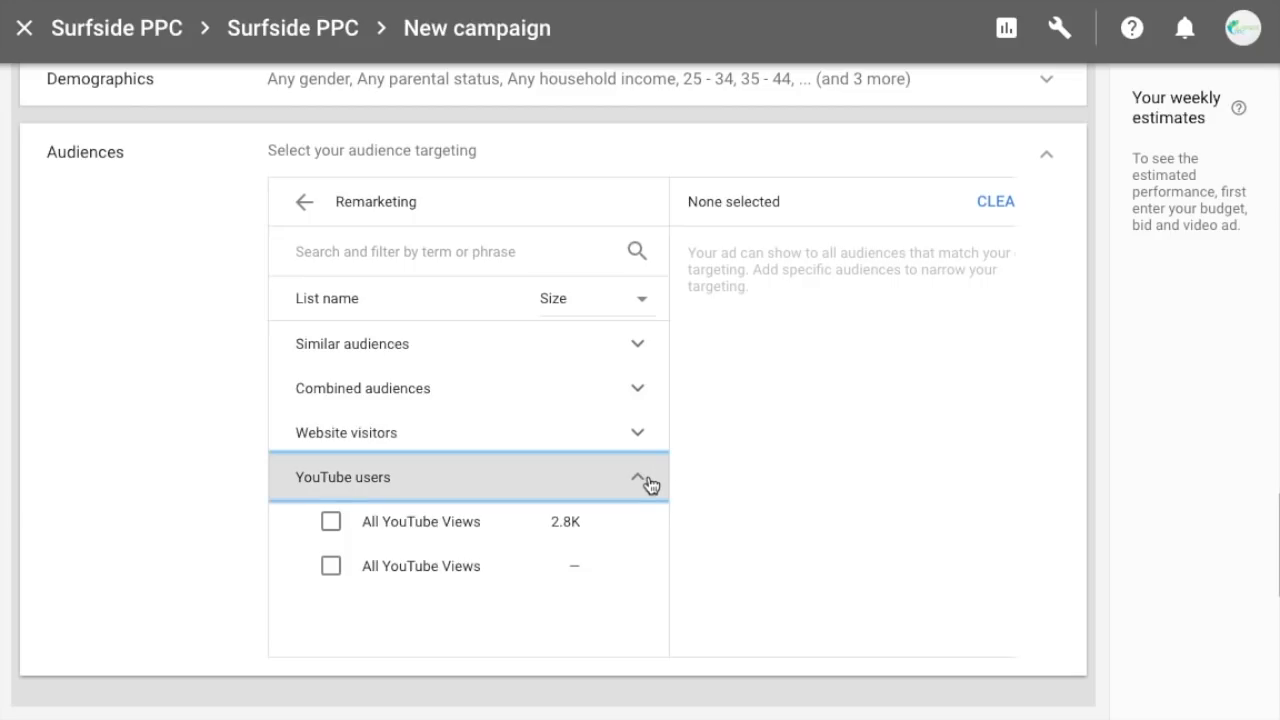
left_click(330, 523)
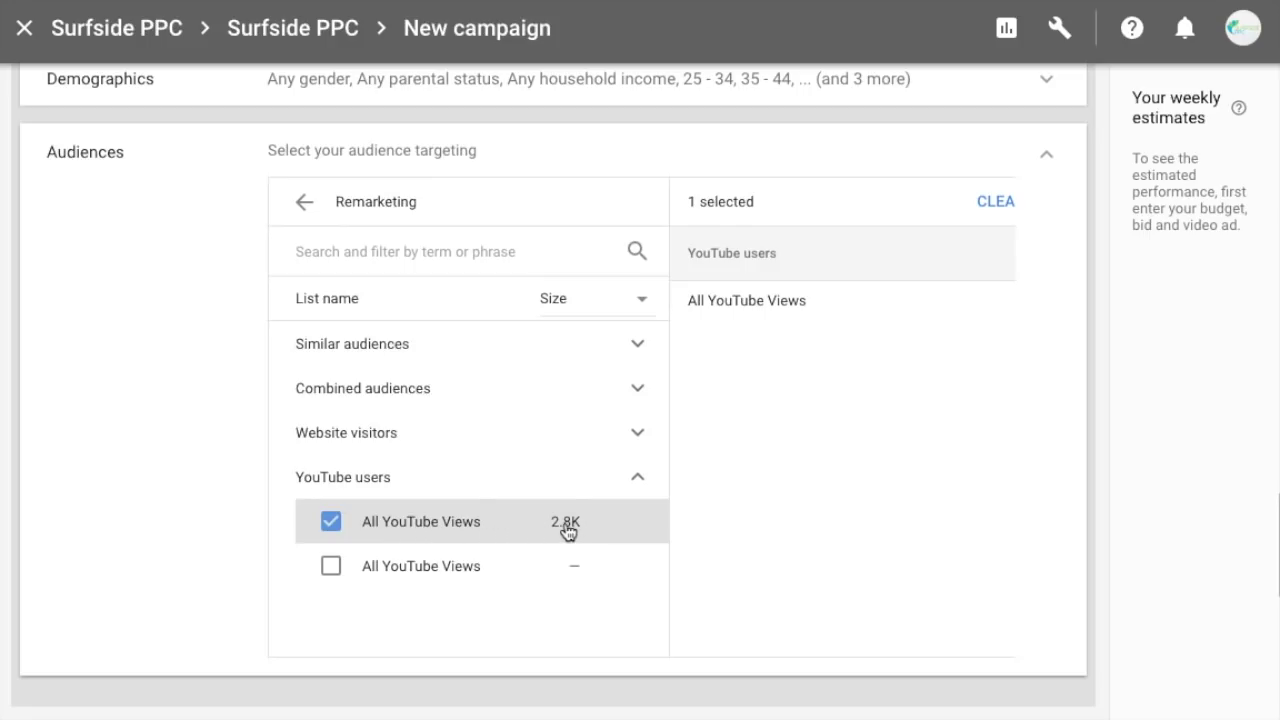
left_click(638, 478)
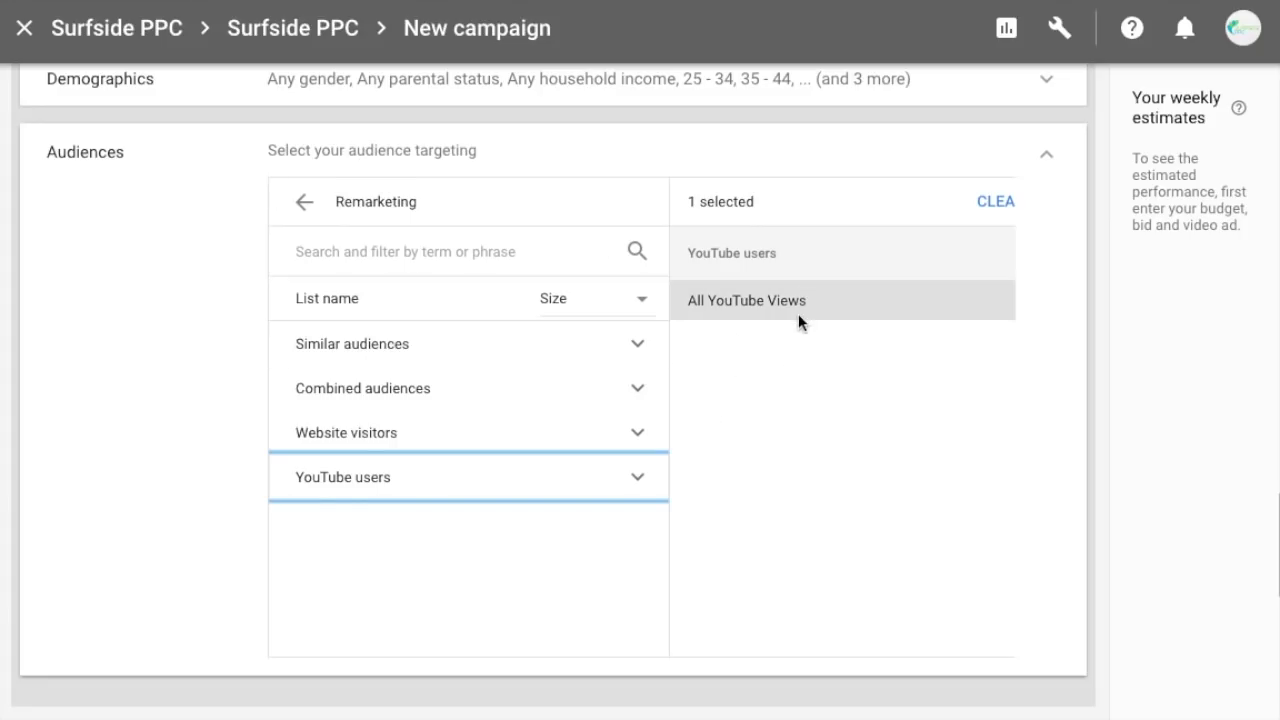
scroll(1057, 423, "down", 2)
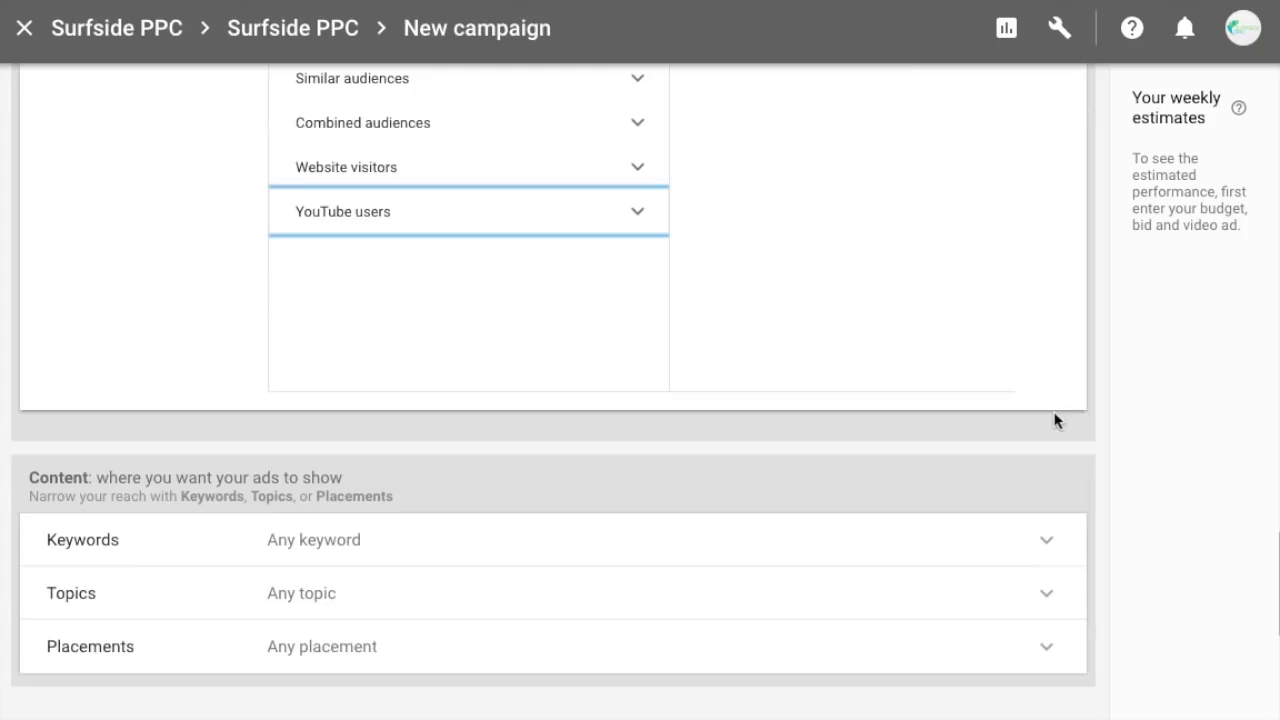
scroll(1046, 429, "up", 2)
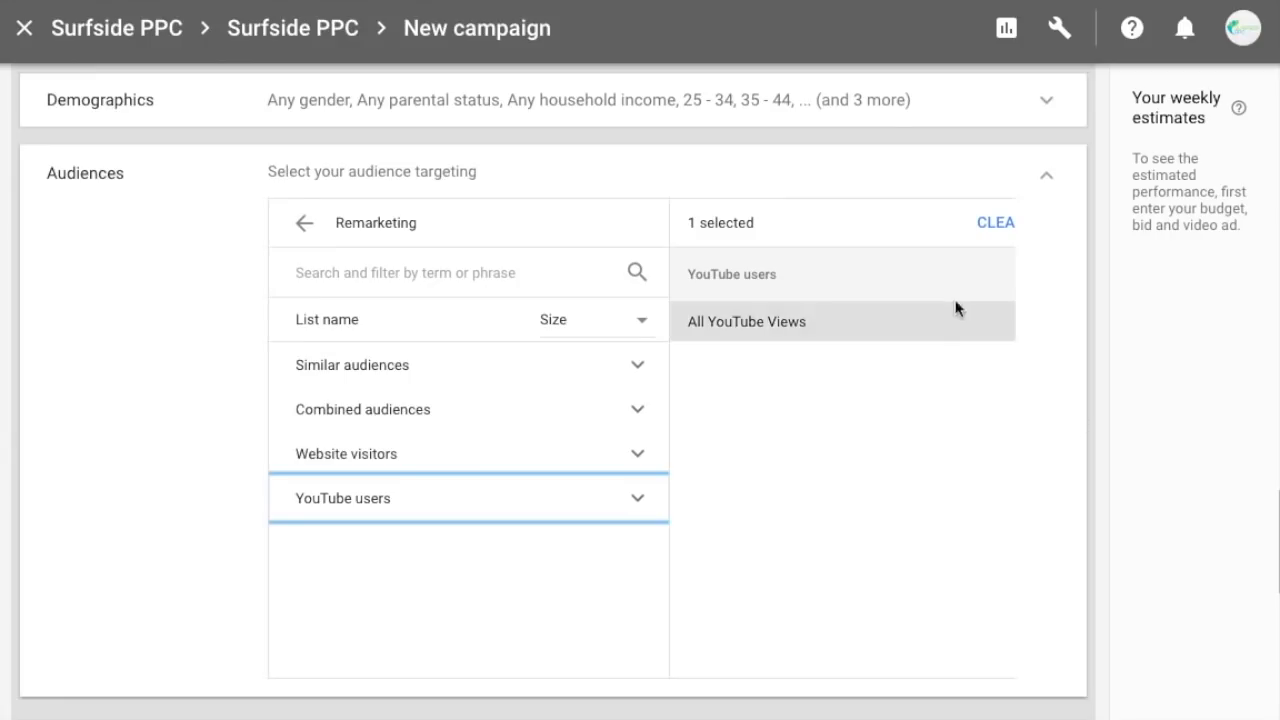
left_click(1048, 183)
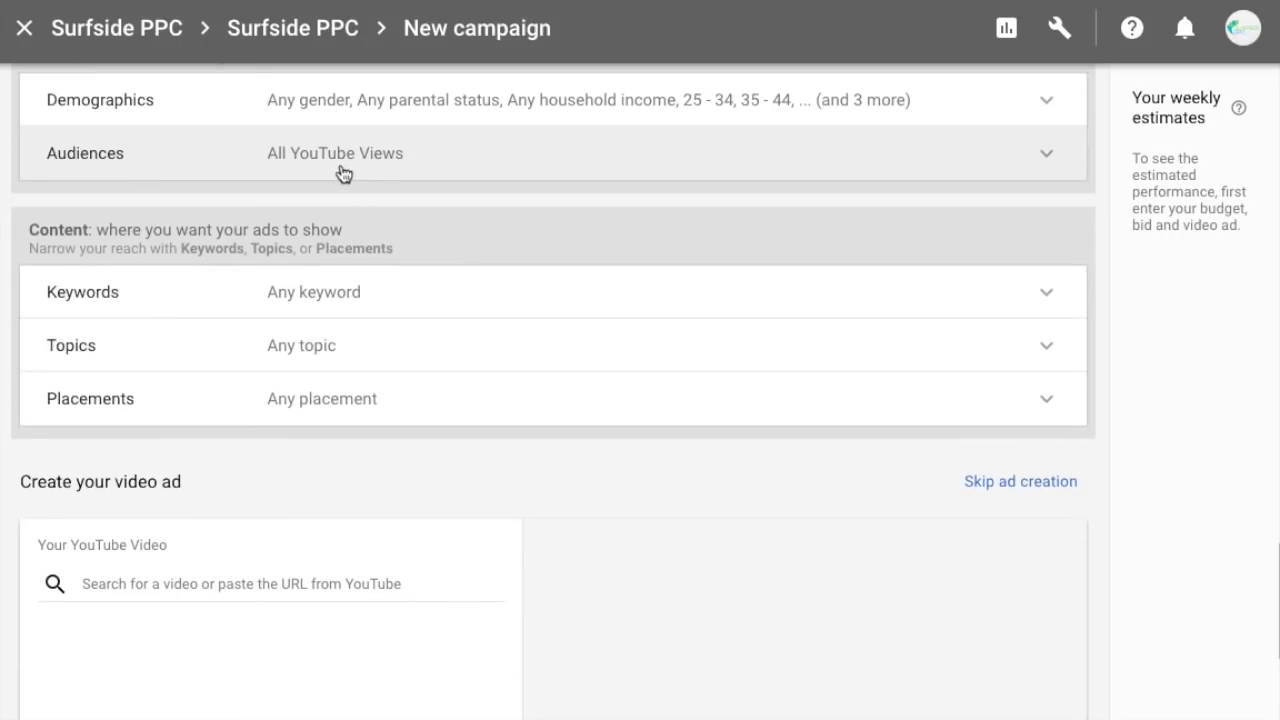
Enter ppc advertising services, ppc management, google adwords management and bing ads management as the ad group's targeting keywords.
scroll(409, 271, "up", 1)
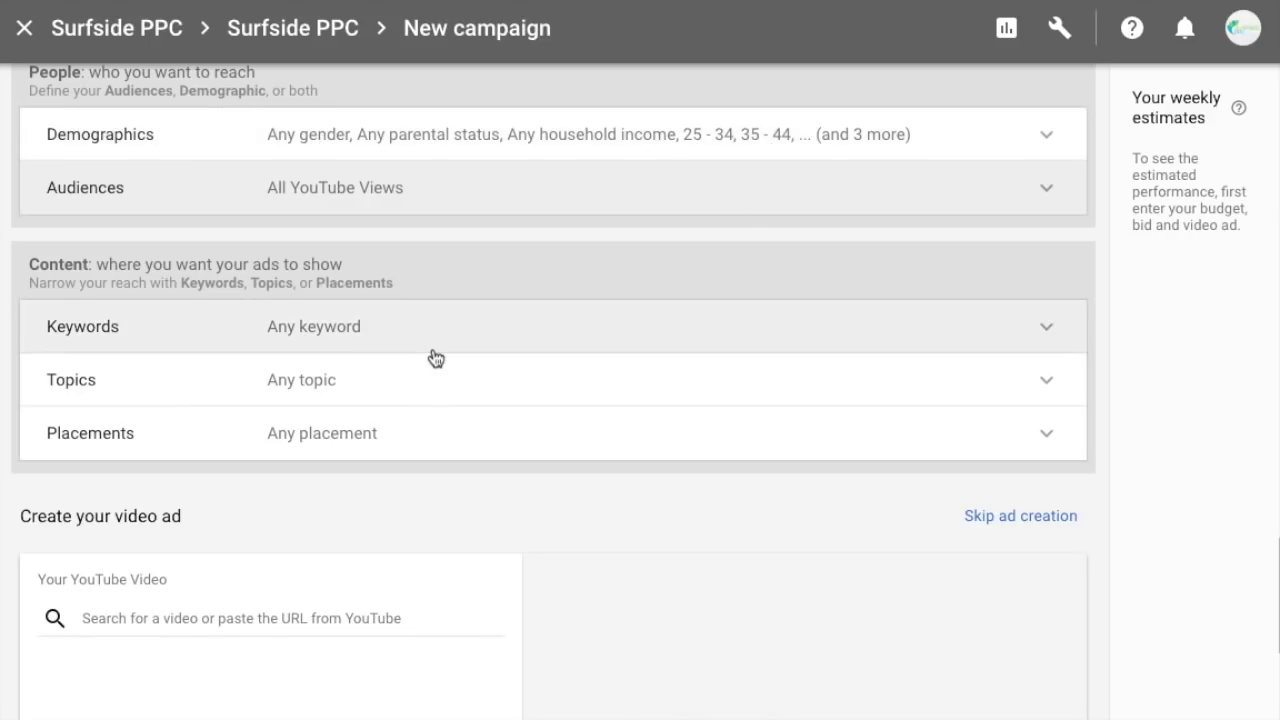
scroll(700, 457, "down", 1)
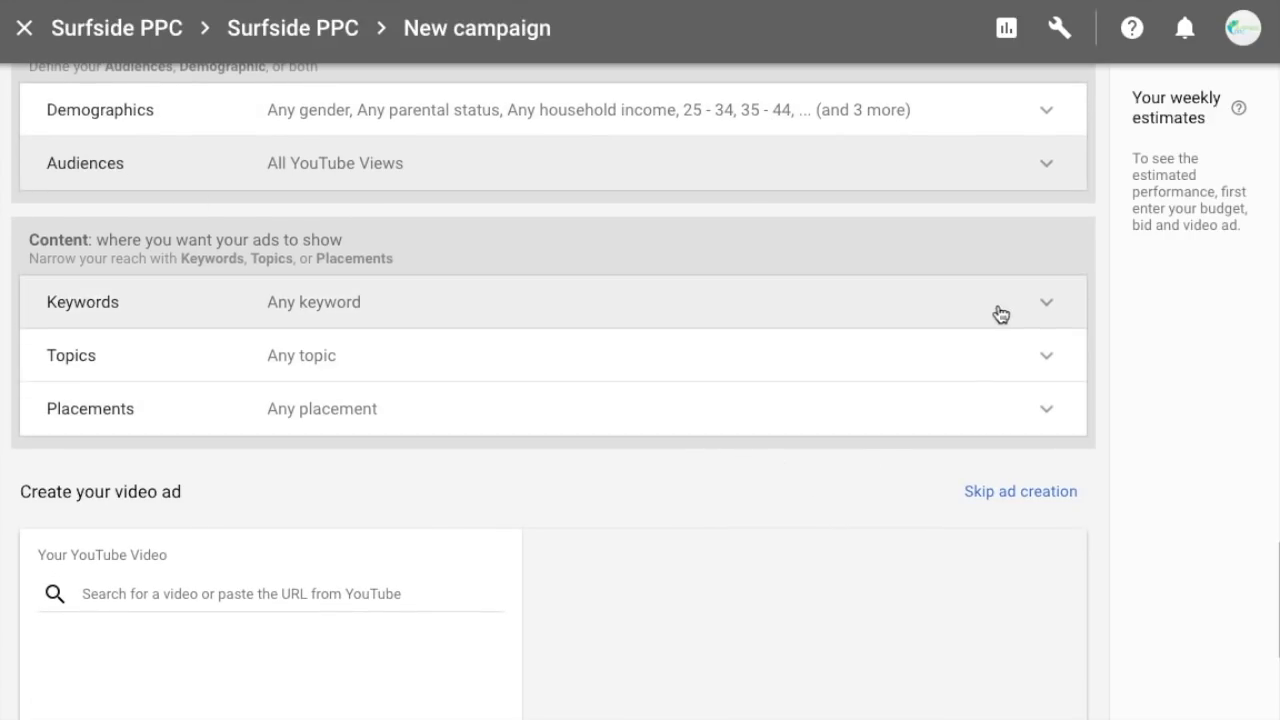
scroll(1159, 352, "up", 2)
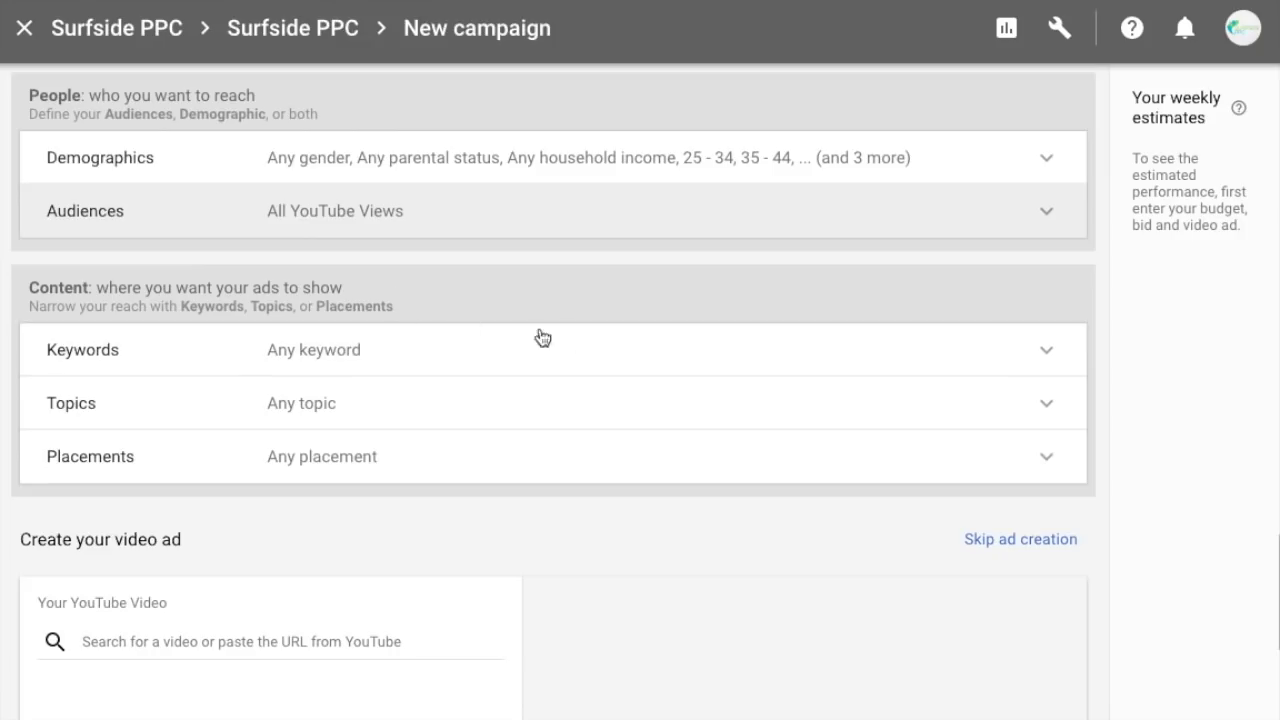
left_click(1005, 349)
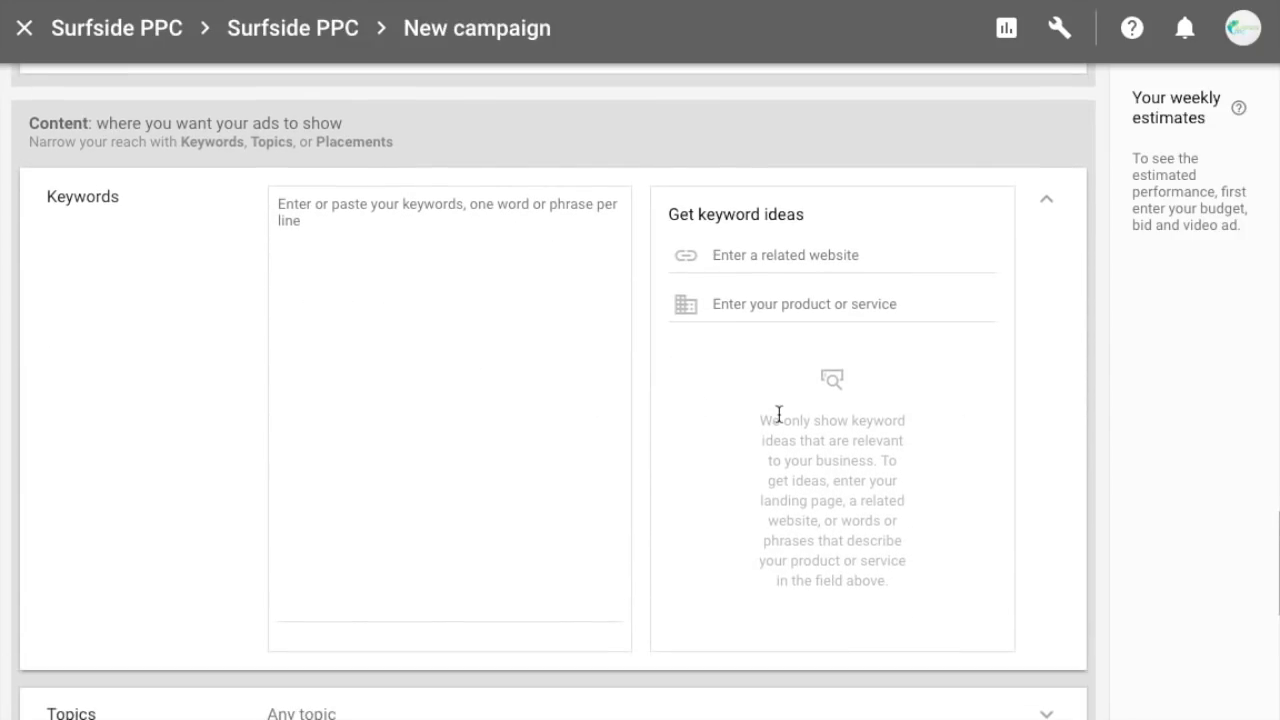
left_click(576, 385)
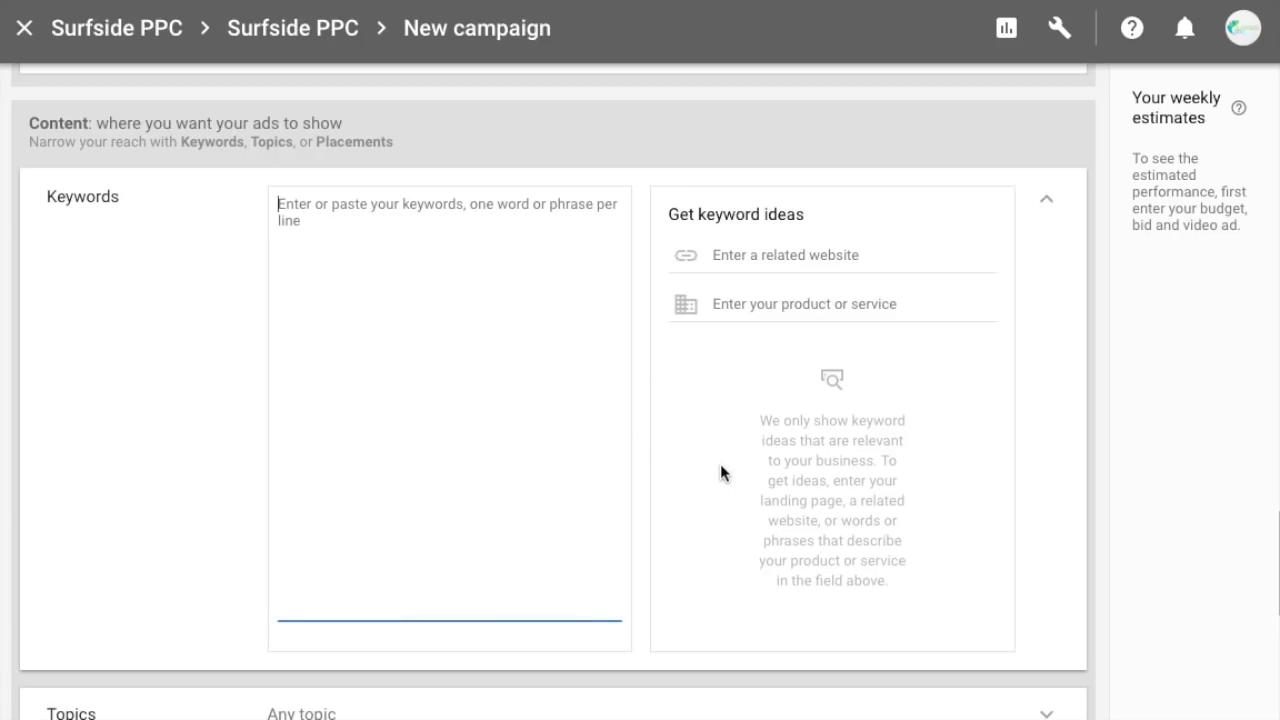
type("ppc advertising services")
key("Return")
type("ppc management")
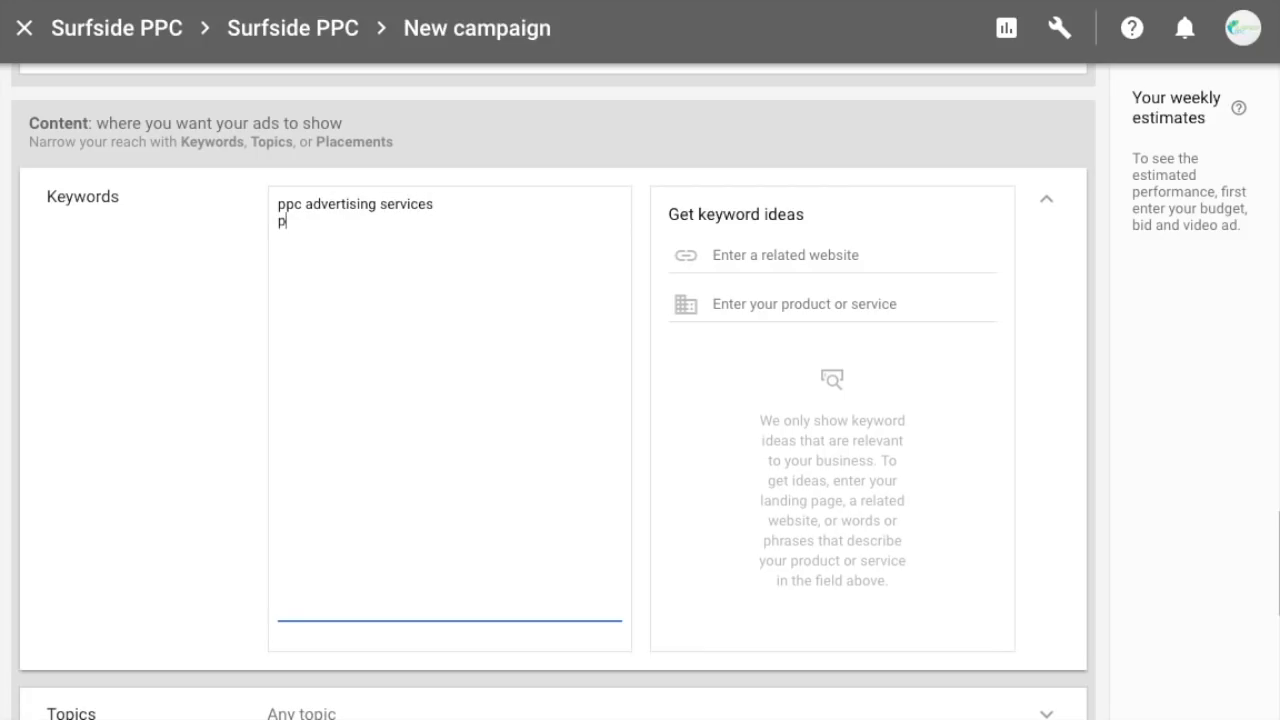
key("Return")
type("google adwords managemen")
type("t ")
type("bing ads management")
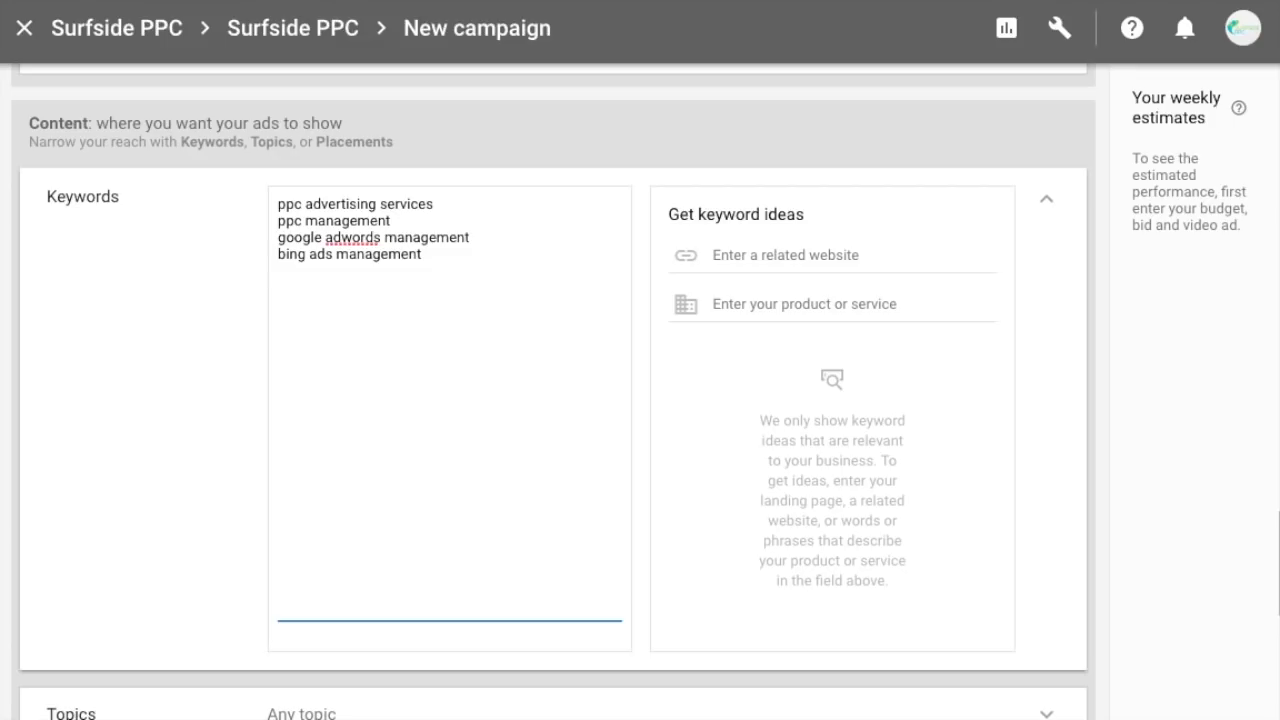
Add pay per click company, pay per click agency and adwords agency to the targeting keywords.
type("pay  per click compa")
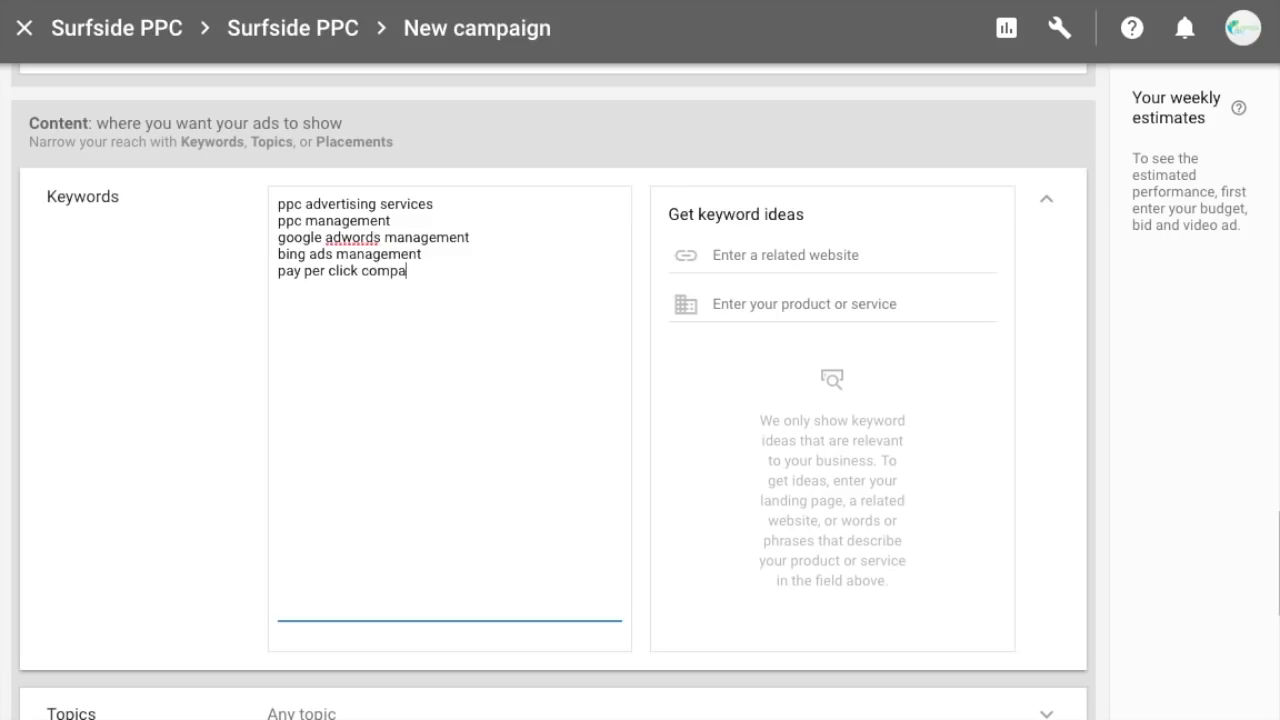
type("ny pay per click")
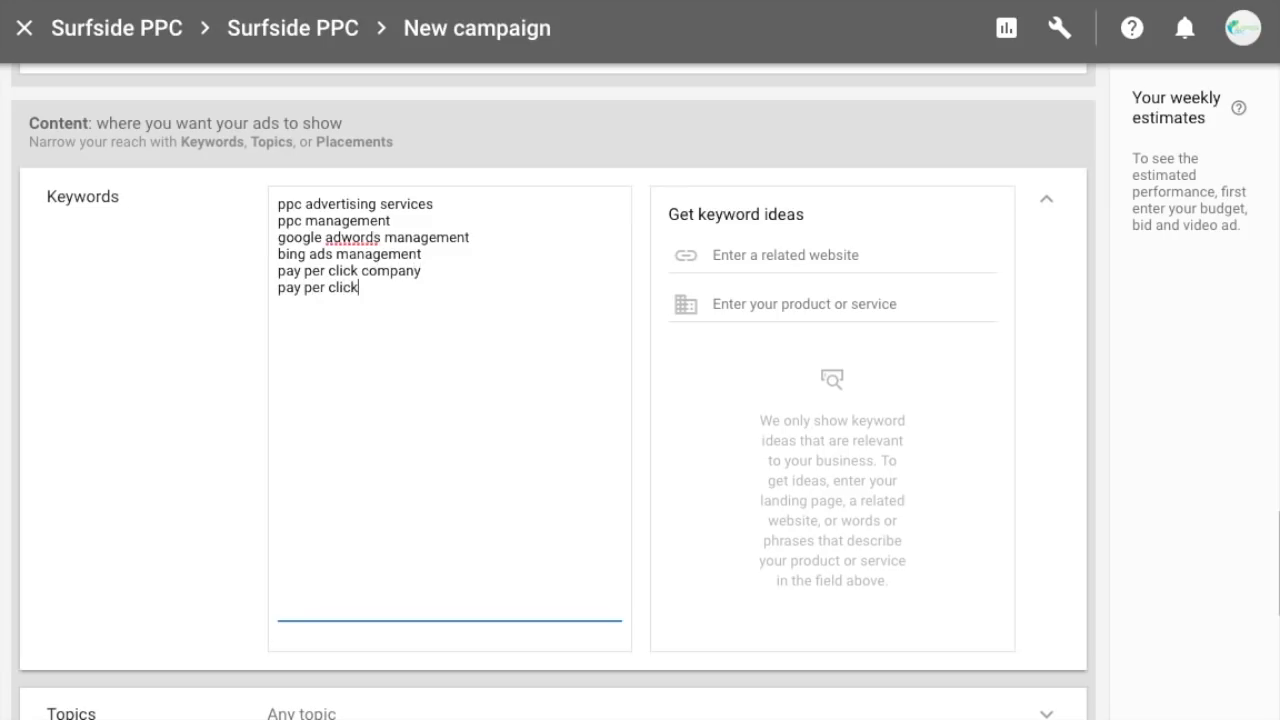
type(" agency adwords agency")
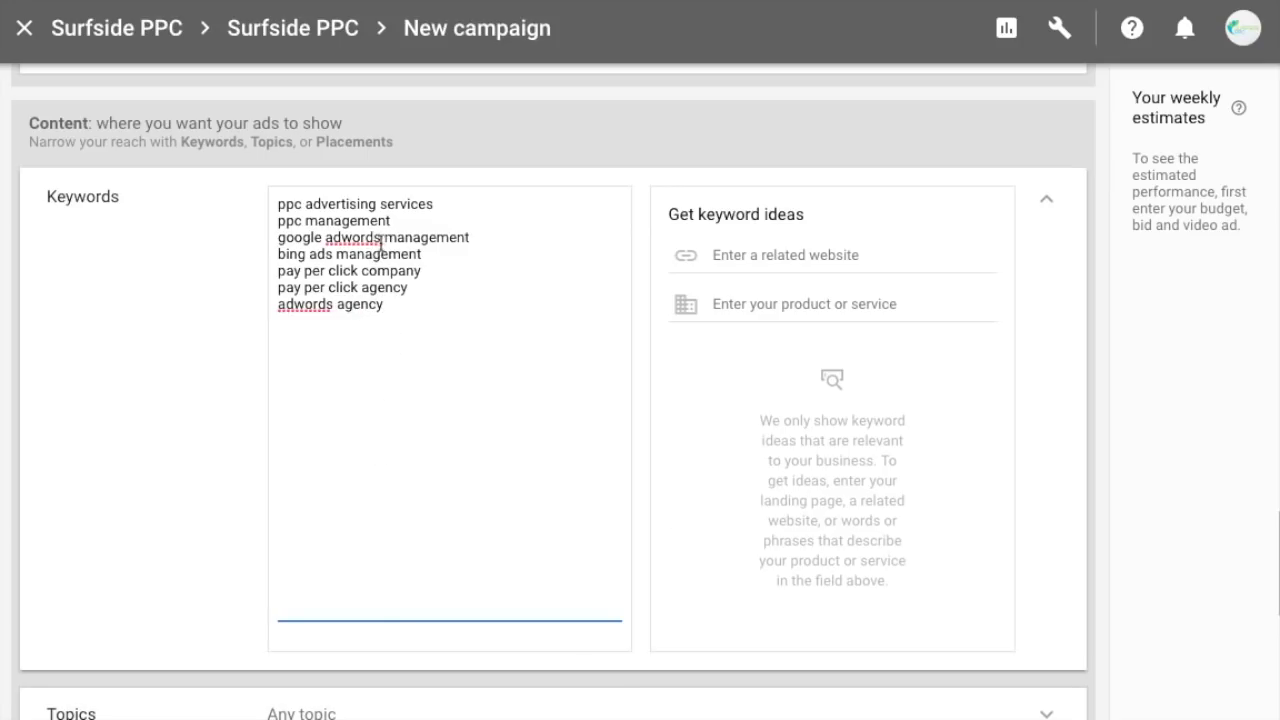
left_click(1046, 199)
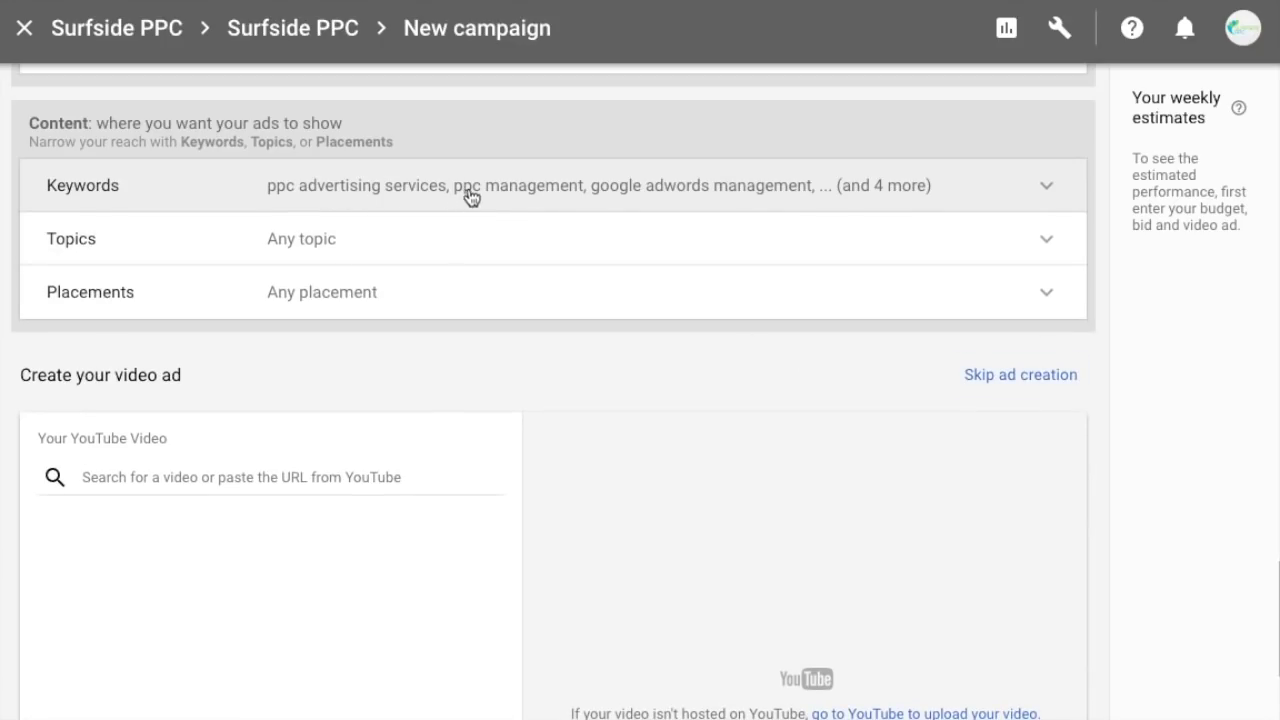
Delete all entered keywords from the ad group's keyword targeting.
left_click(1049, 194)
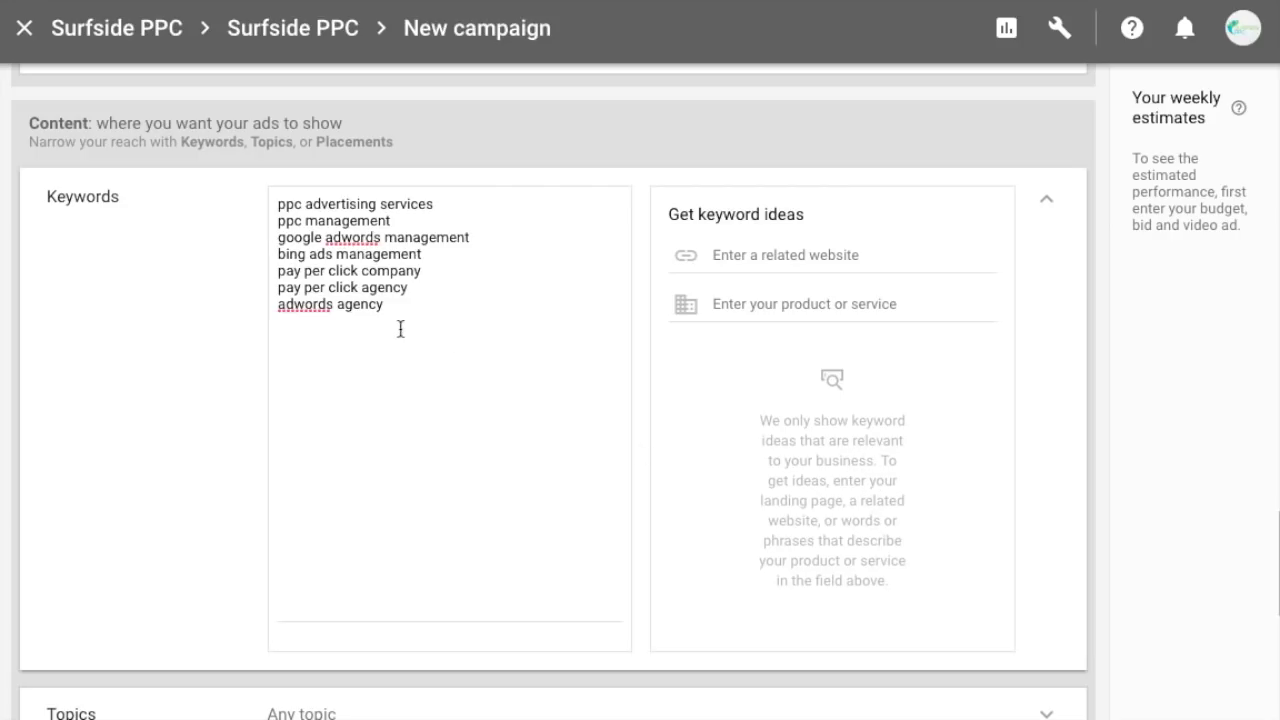
left_click_drag(393, 308, 278, 204)
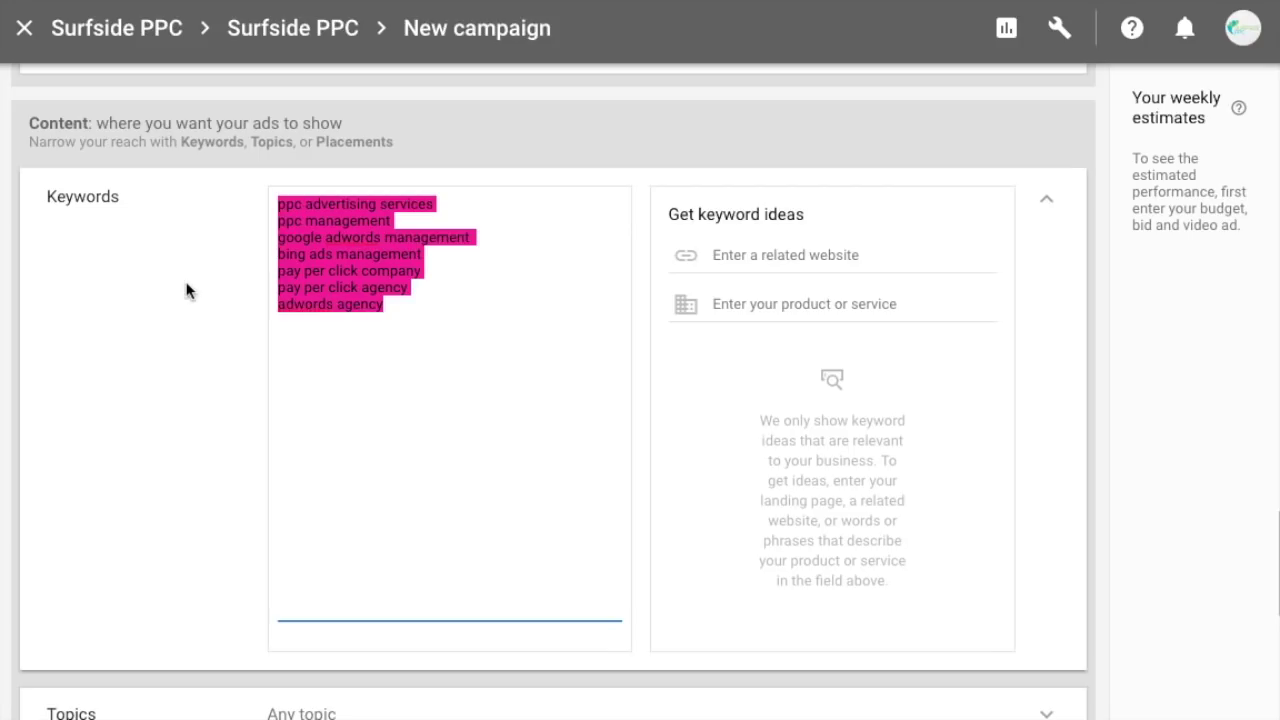
key("BackSpace")
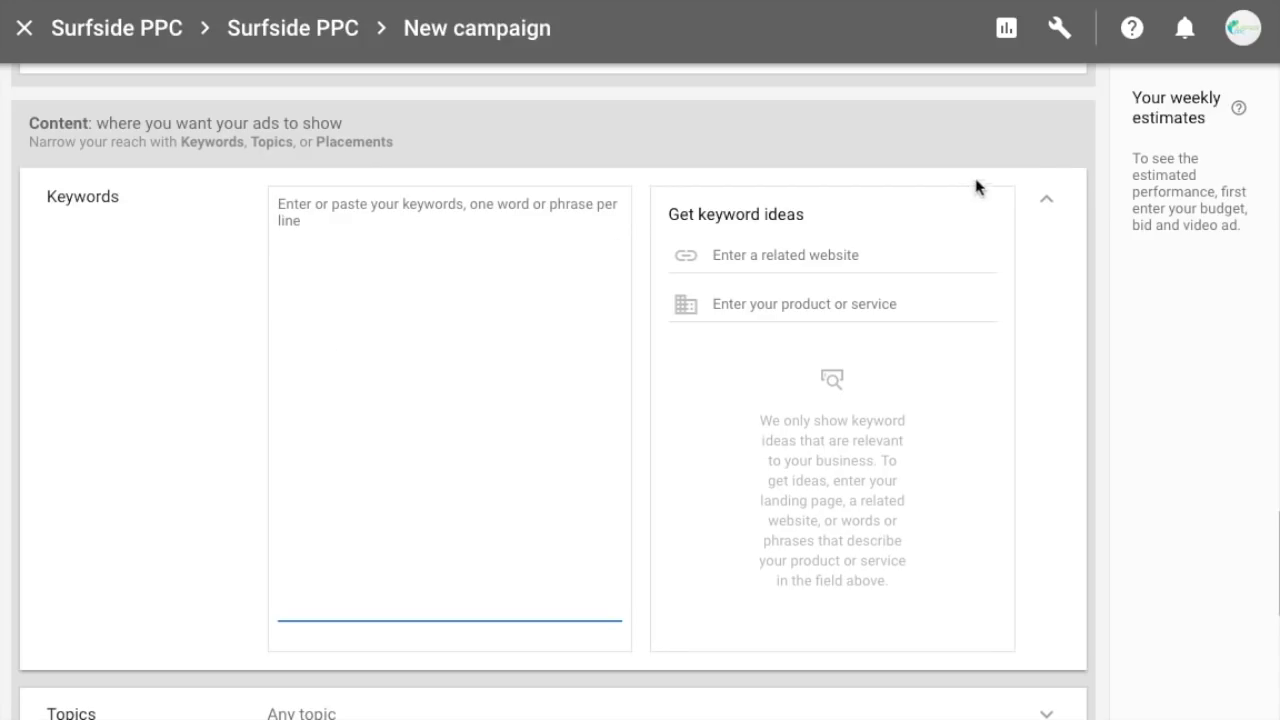
left_click(1051, 206)
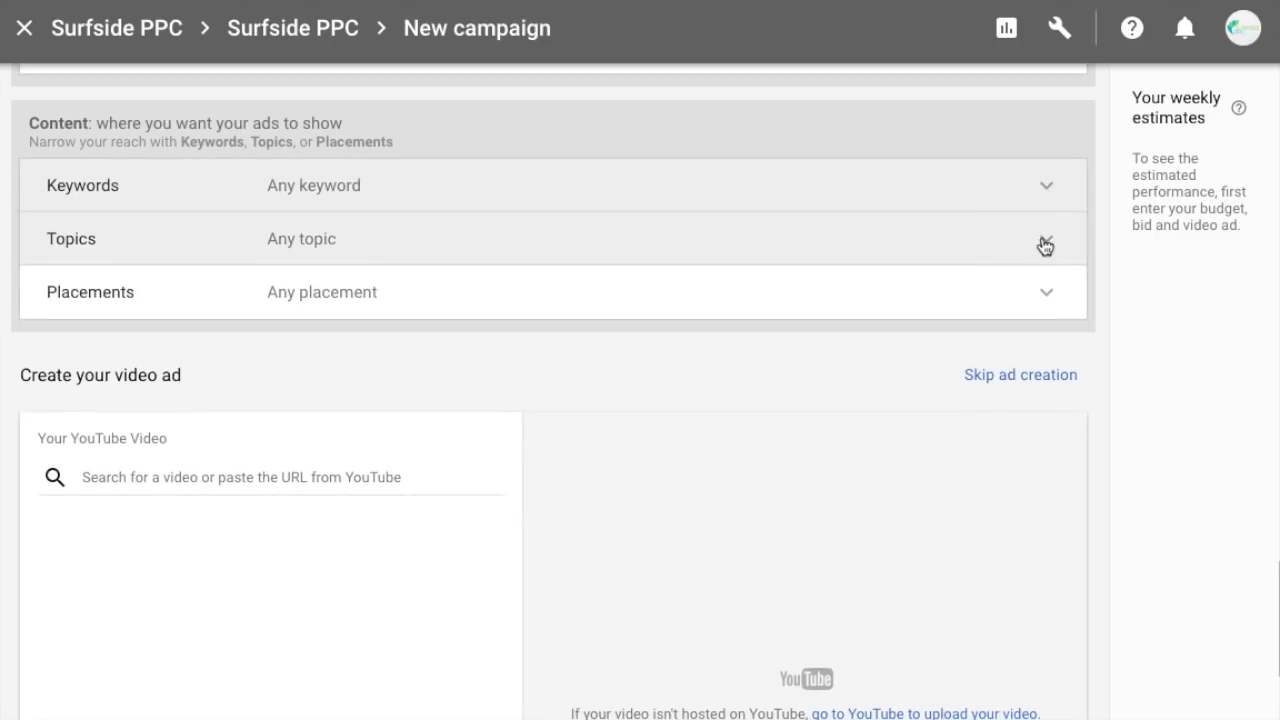
Target the Marketing topic within Advertising & Marketing under Business & Industrial.
left_click(1045, 244)
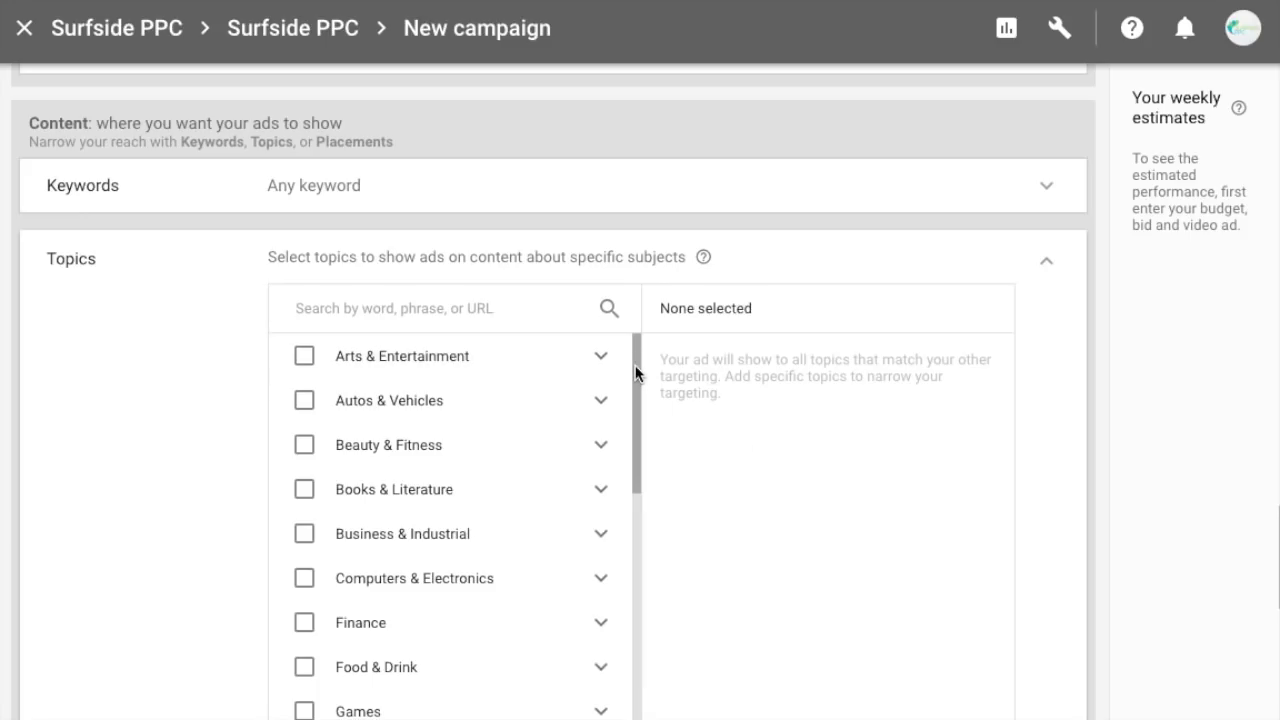
scroll(726, 410, "down", 1)
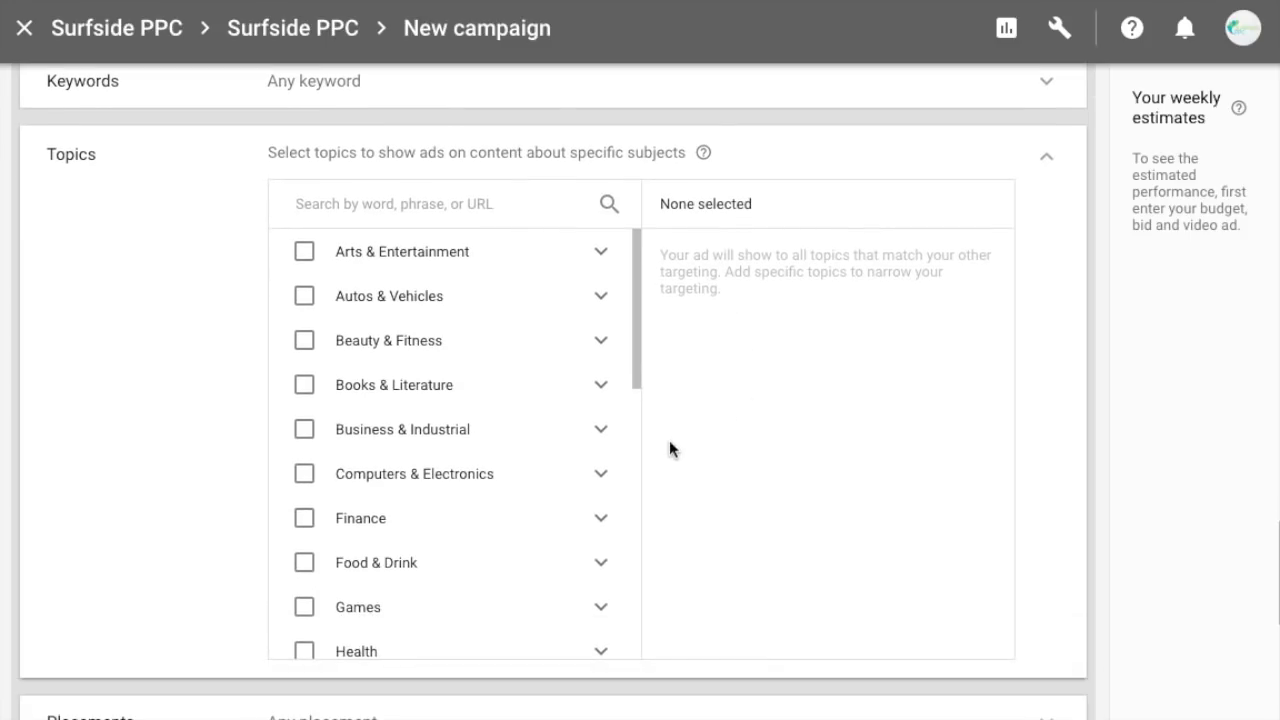
left_click(601, 430)
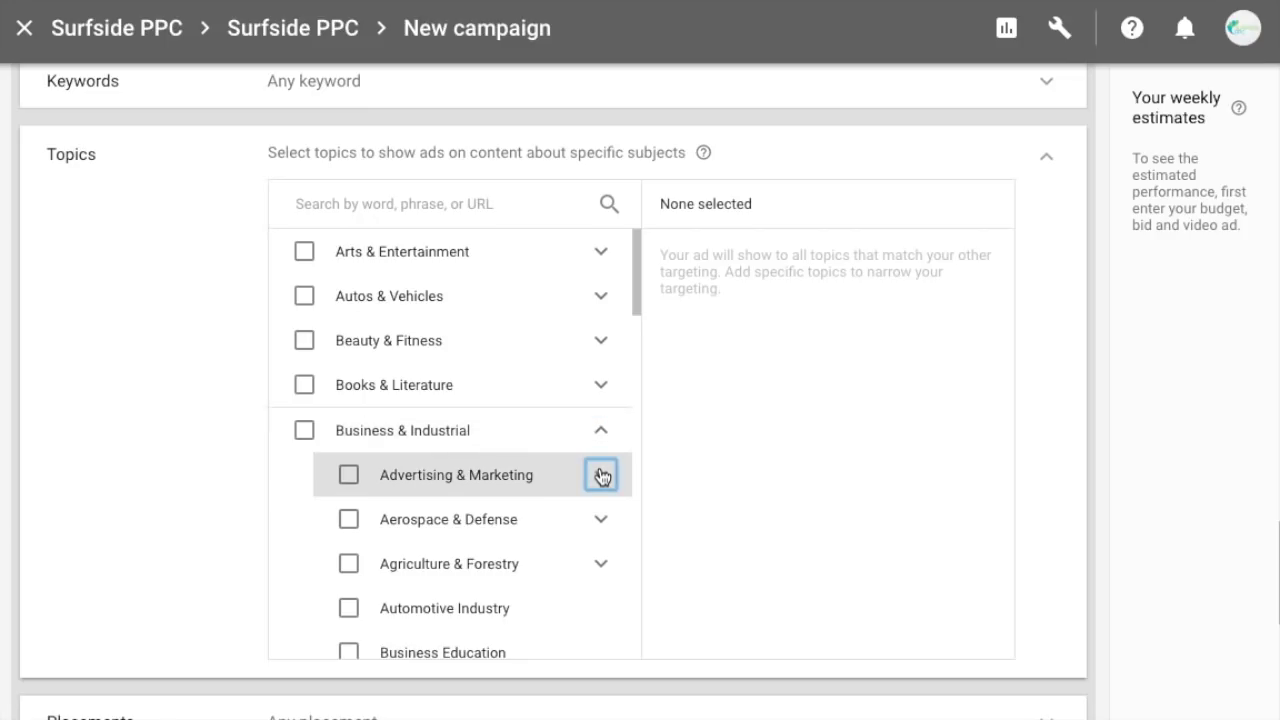
left_click(601, 474)
scroll(601, 472, "down", 3)
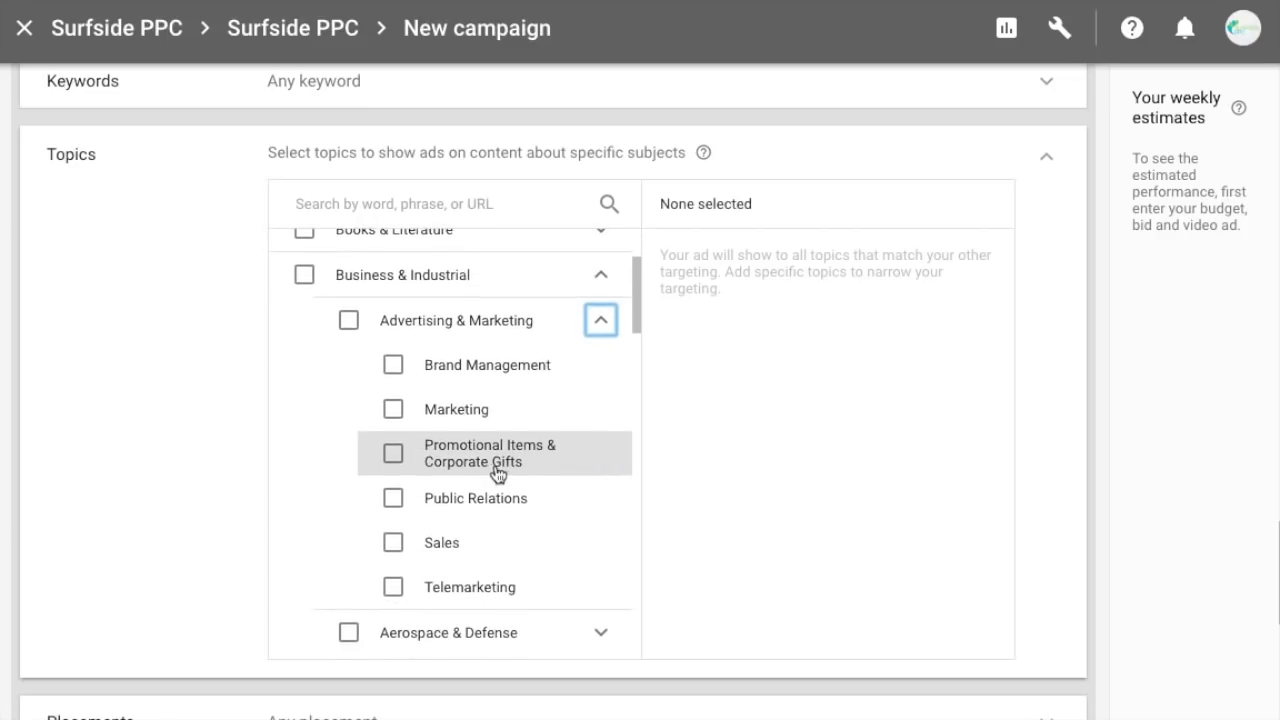
left_click(400, 413)
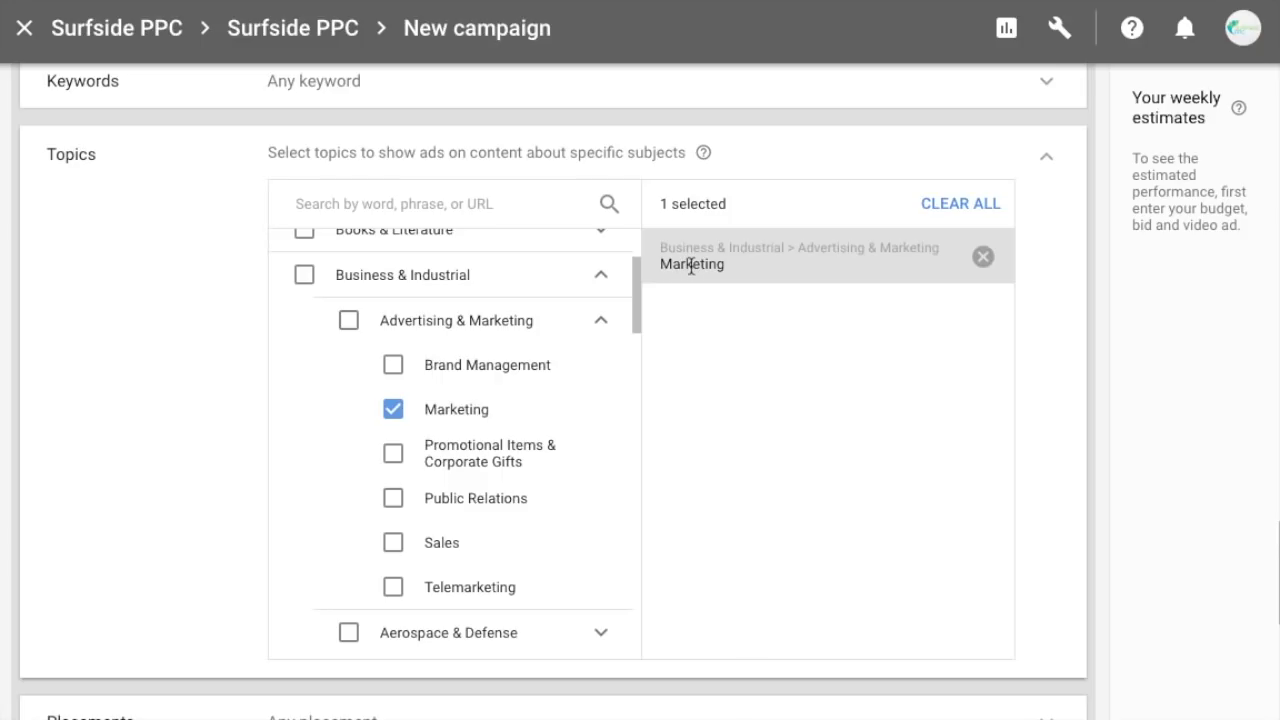
Remove the Marketing topic from the topic targeting and collapse the expanded topic categories.
left_click_drag(690, 267, 697, 297)
left_click(779, 371)
left_click(985, 259)
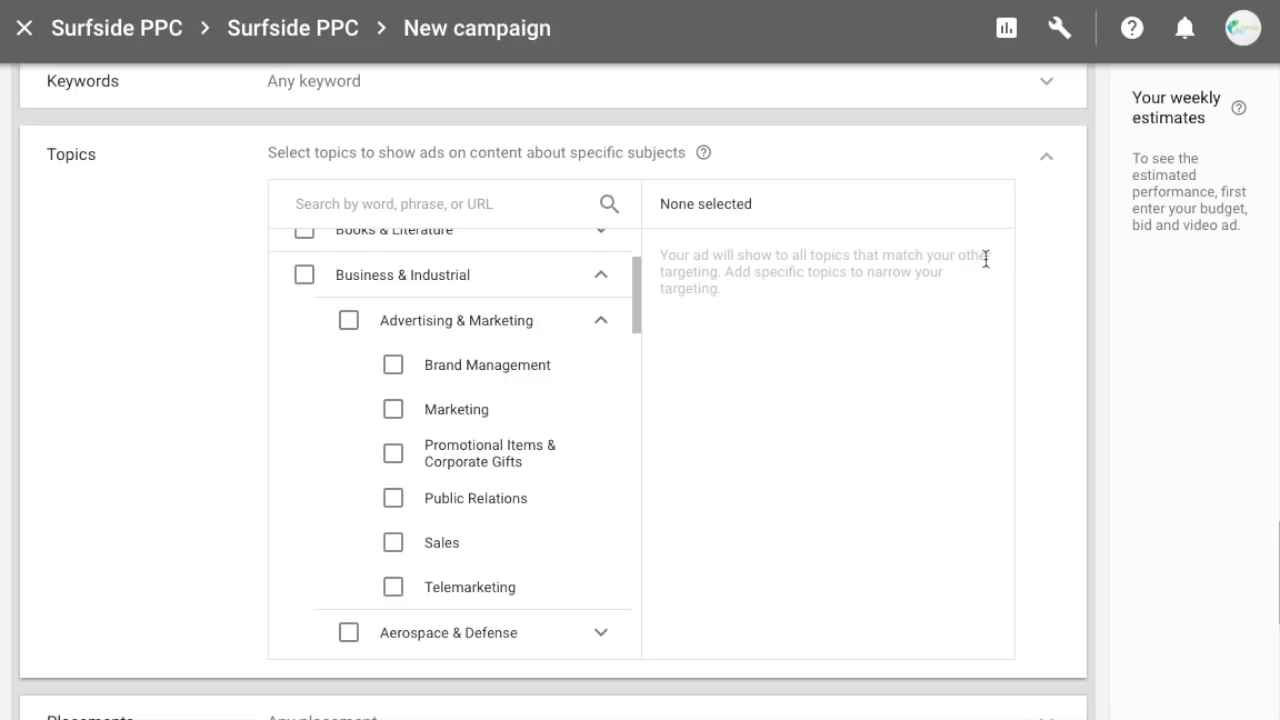
left_click(604, 320)
left_click(603, 276)
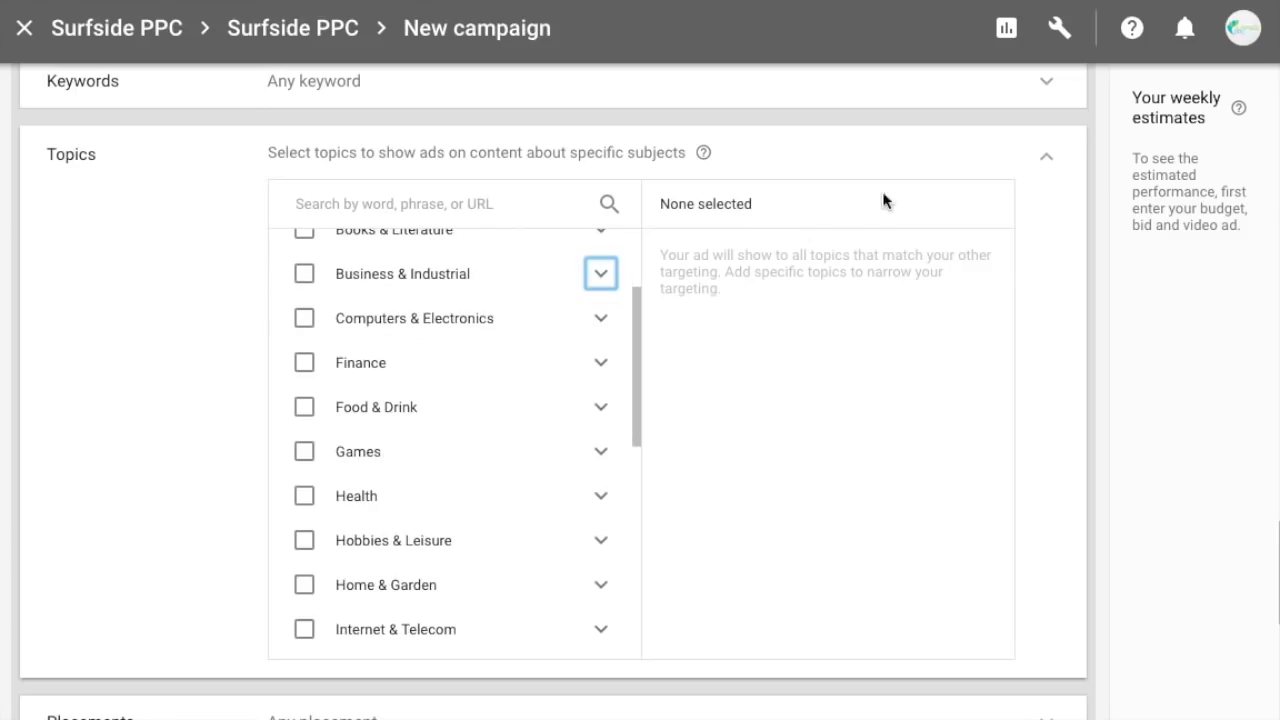
left_click(1048, 163)
scroll(740, 285, "up", 3)
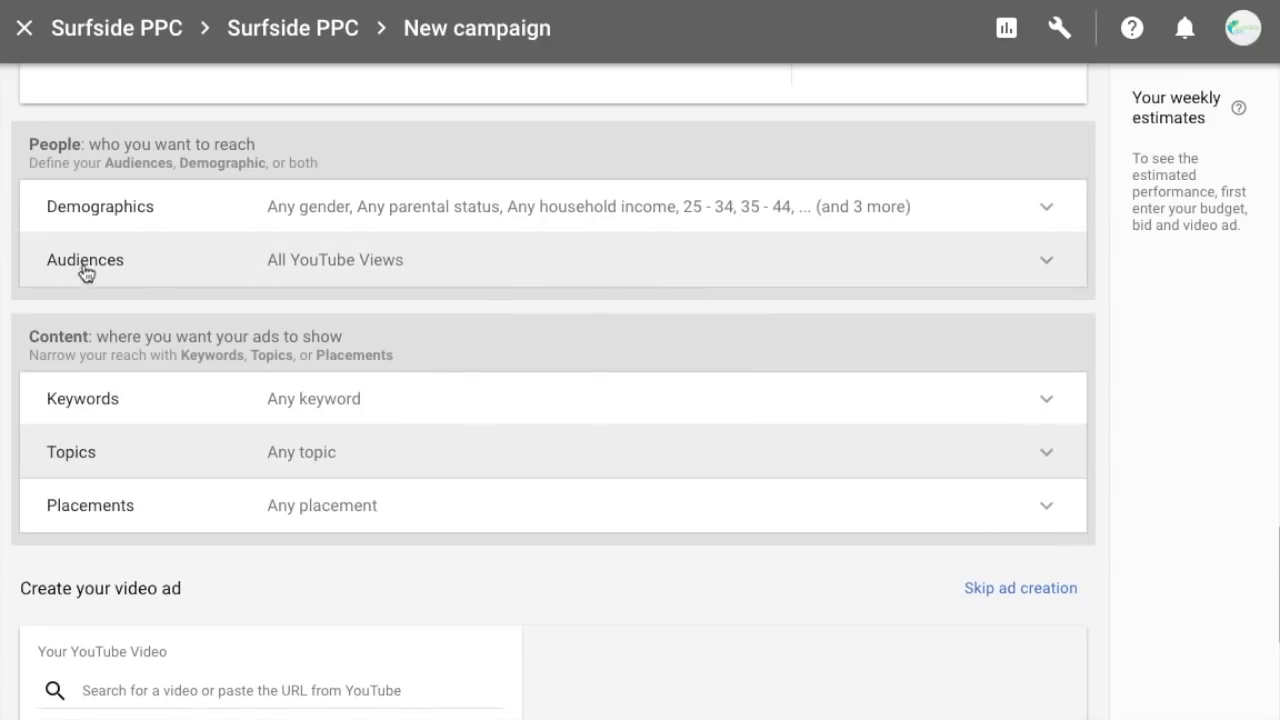
scroll(686, 585, "down", 1)
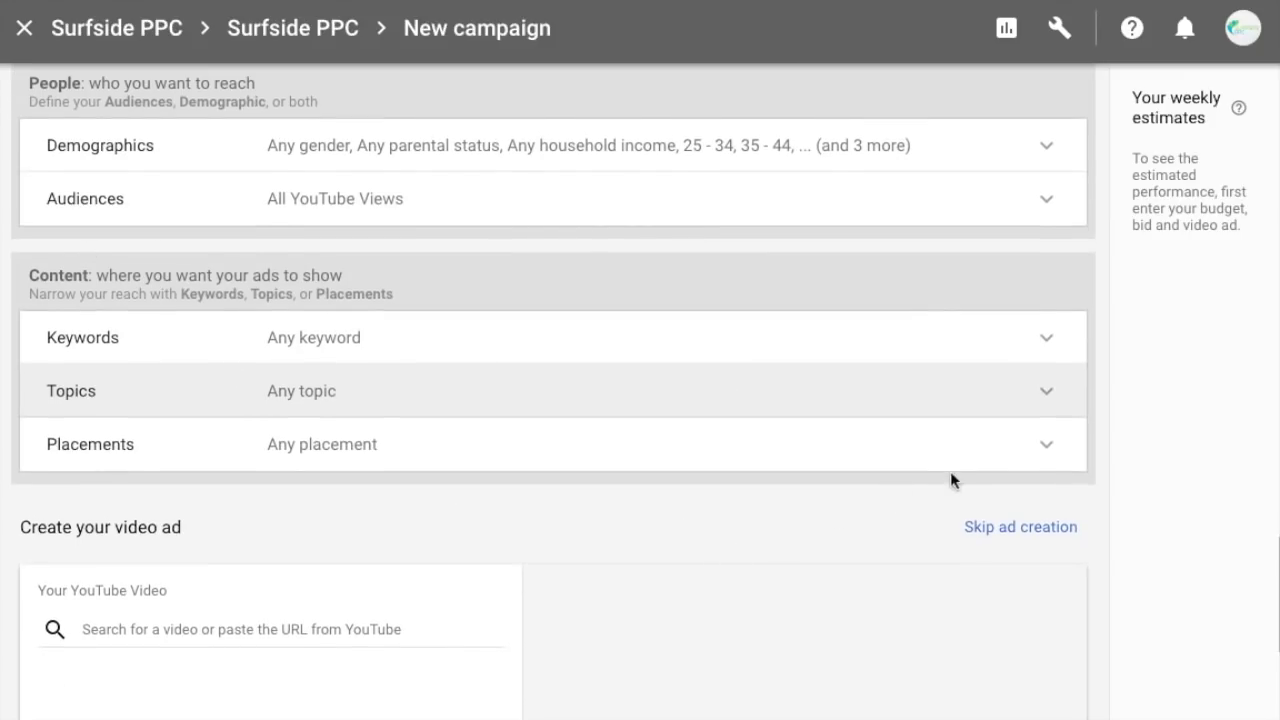
left_click(1018, 452)
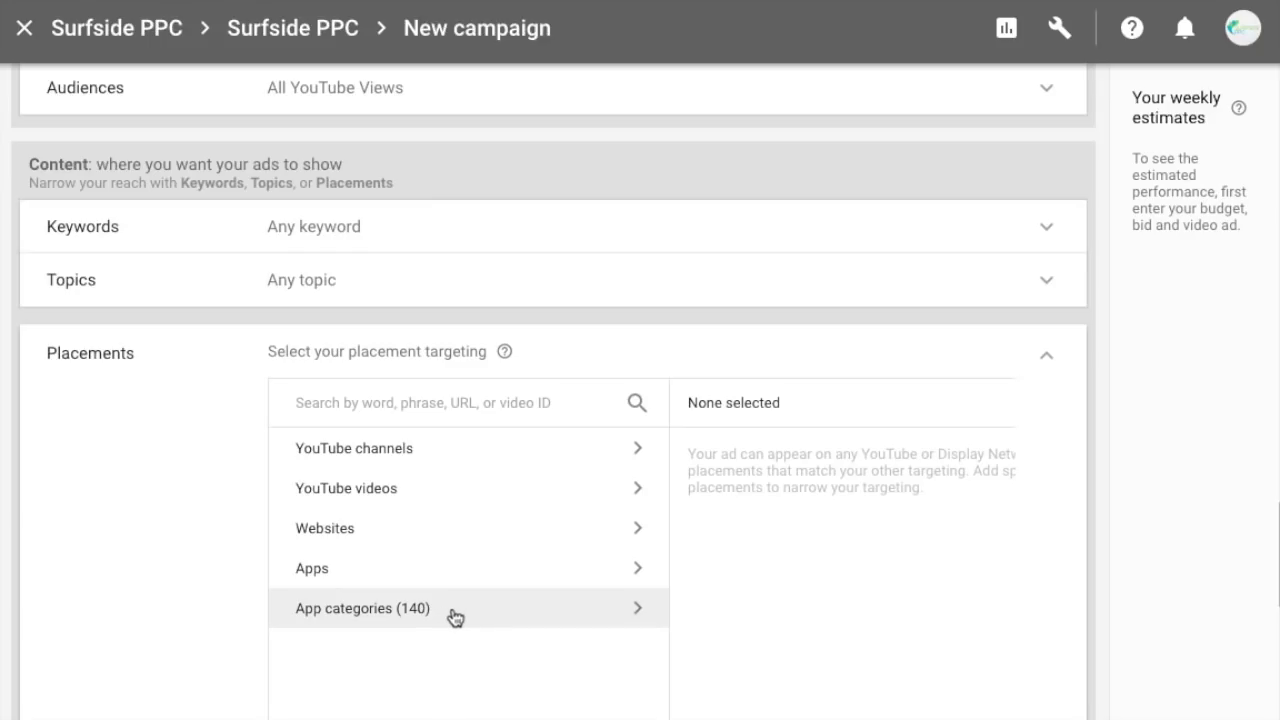
left_click(505, 446)
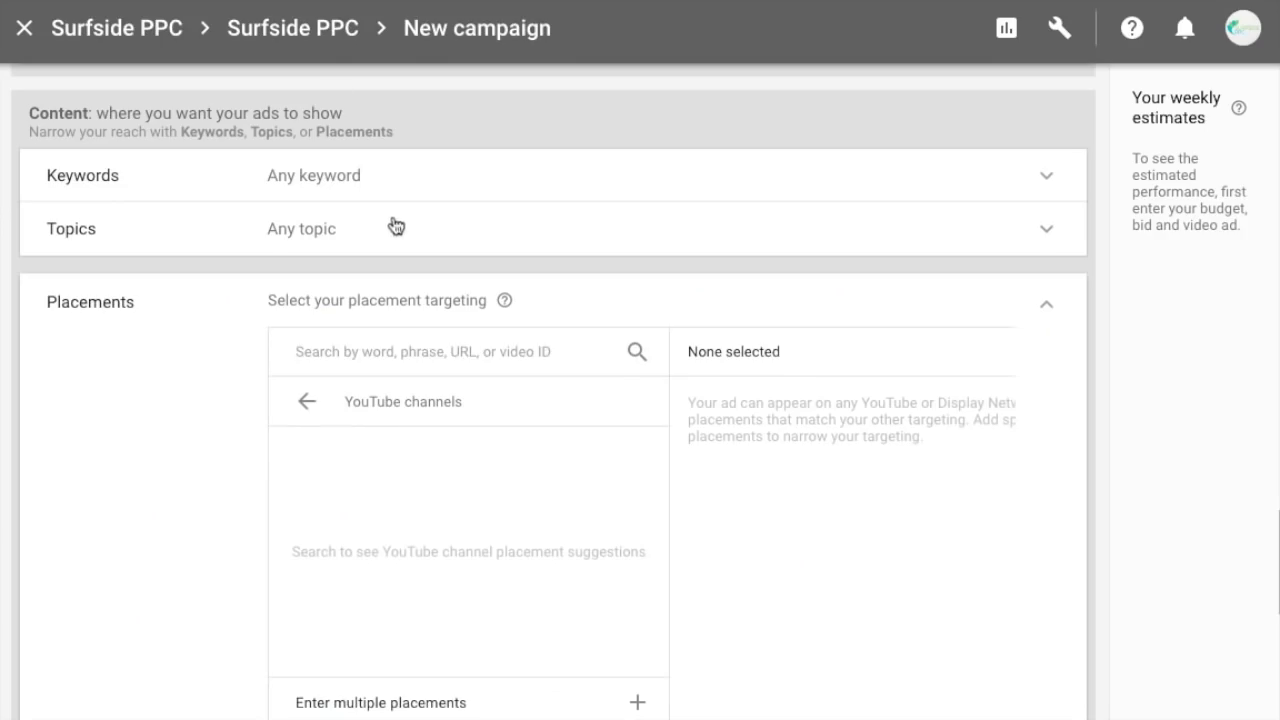
left_click(395, 351)
type("https://www.youtube.com/user/GaryVaynerchuk")
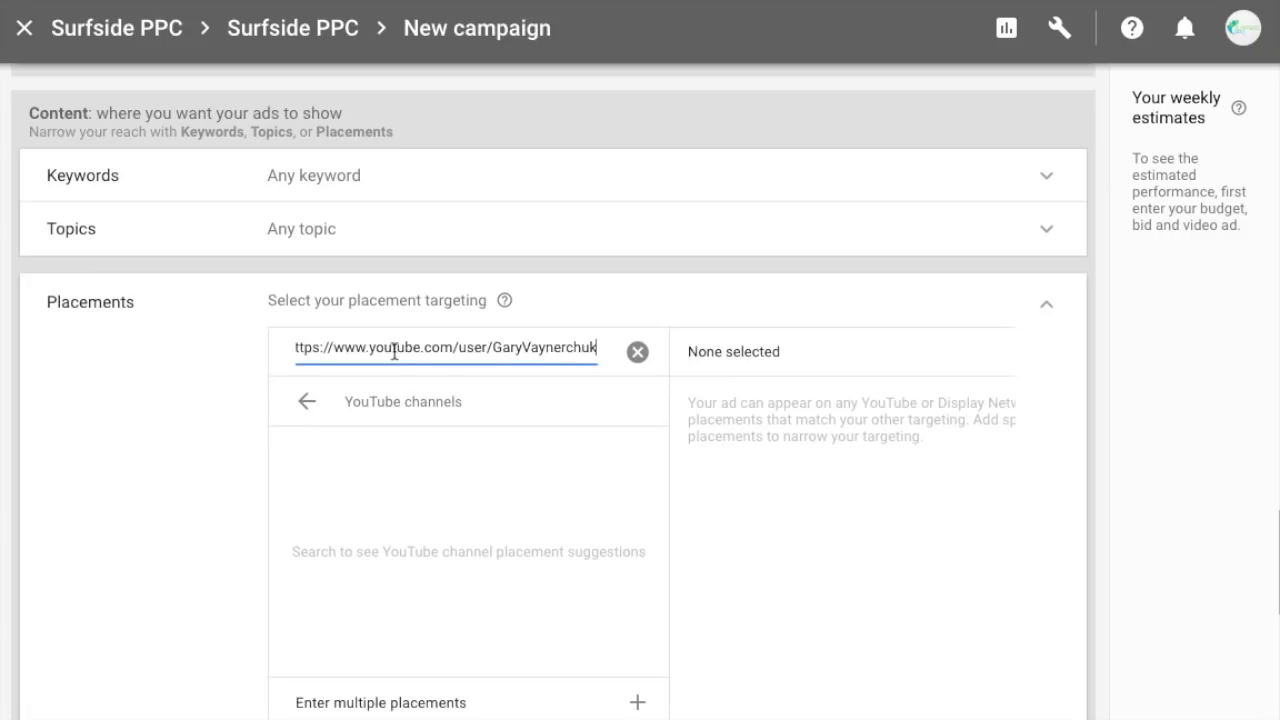
scroll(212, 386, "down", 1)
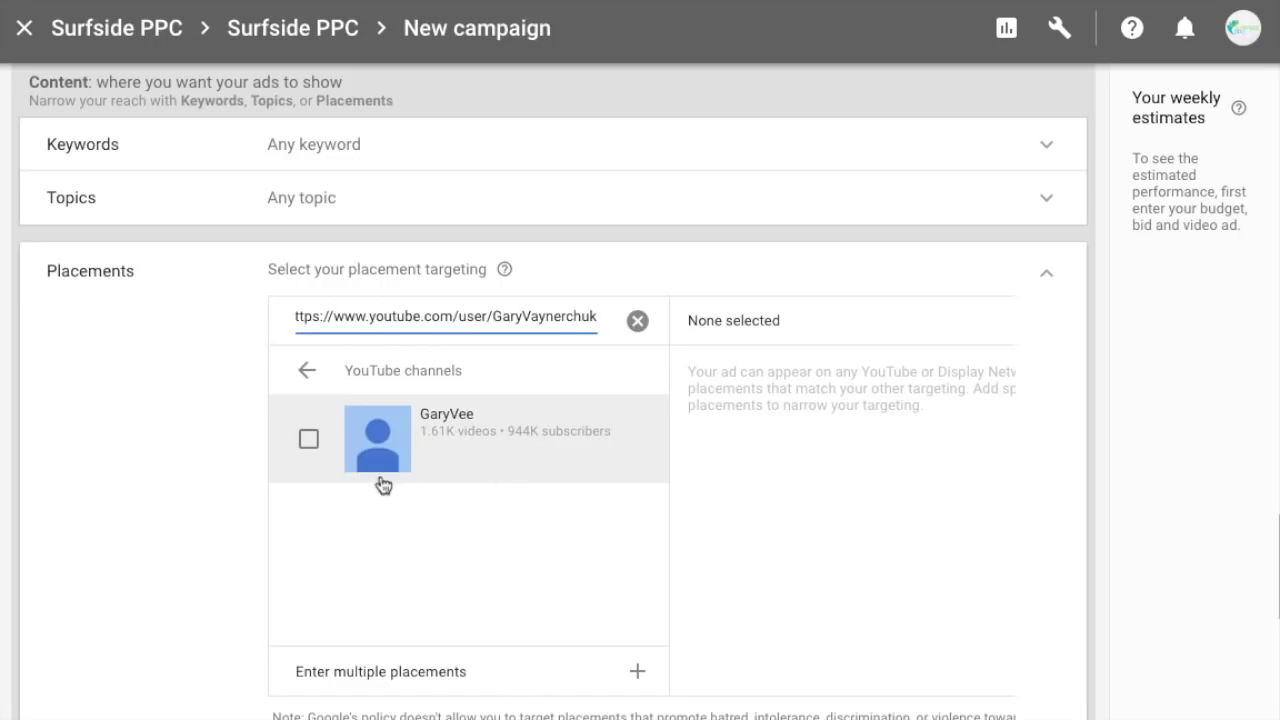
left_click(309, 442)
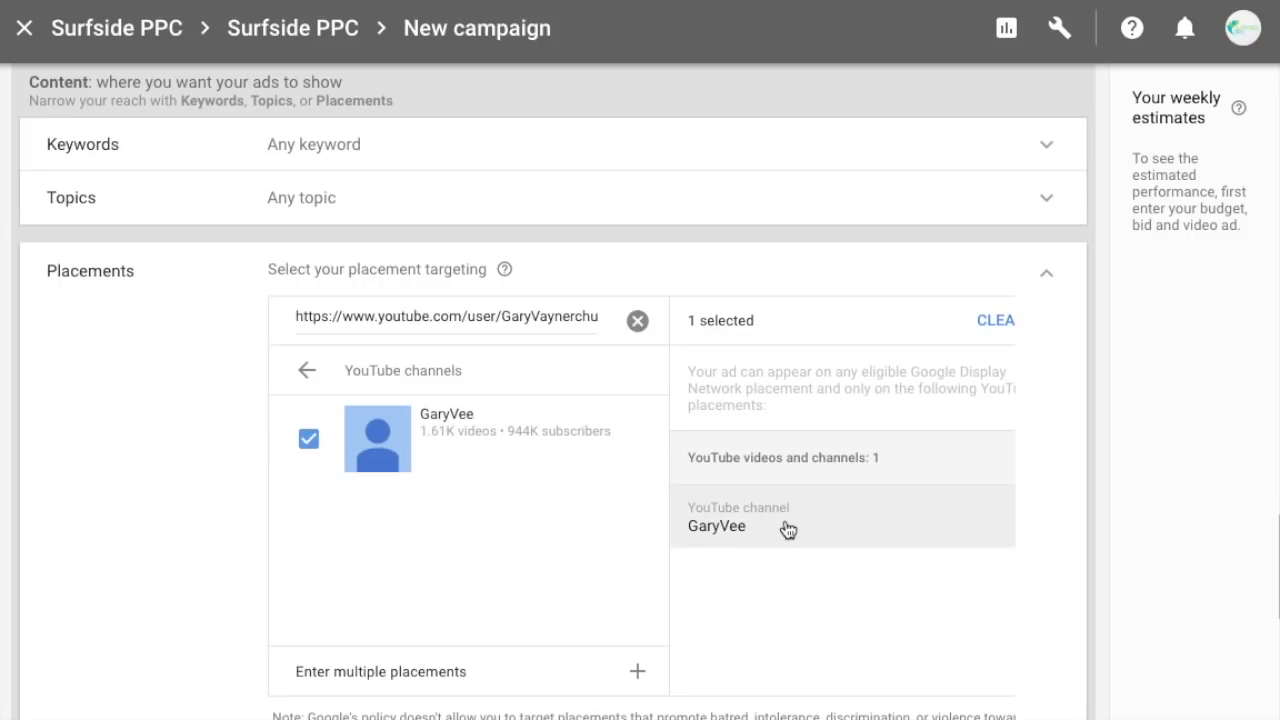
left_click(1057, 284)
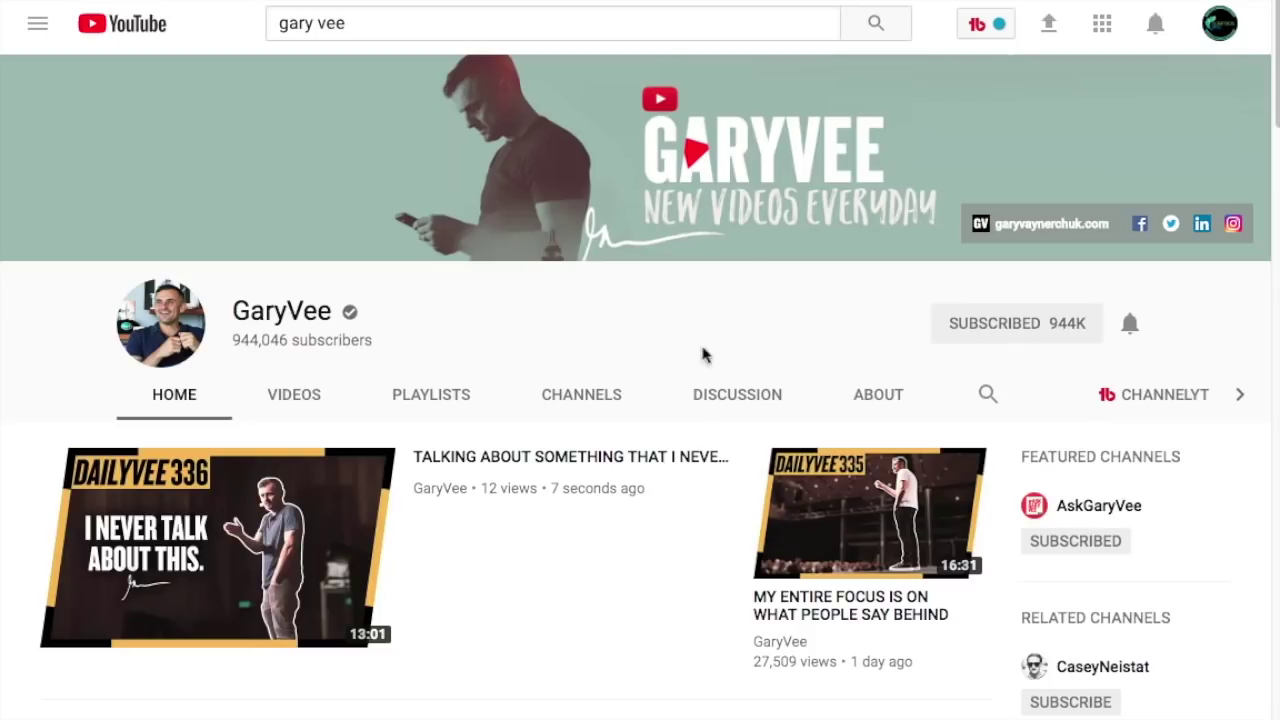
Look through the home page and uploaded videos of the GaryVee channel on YouTube.
scroll(677, 469, "down", 5)
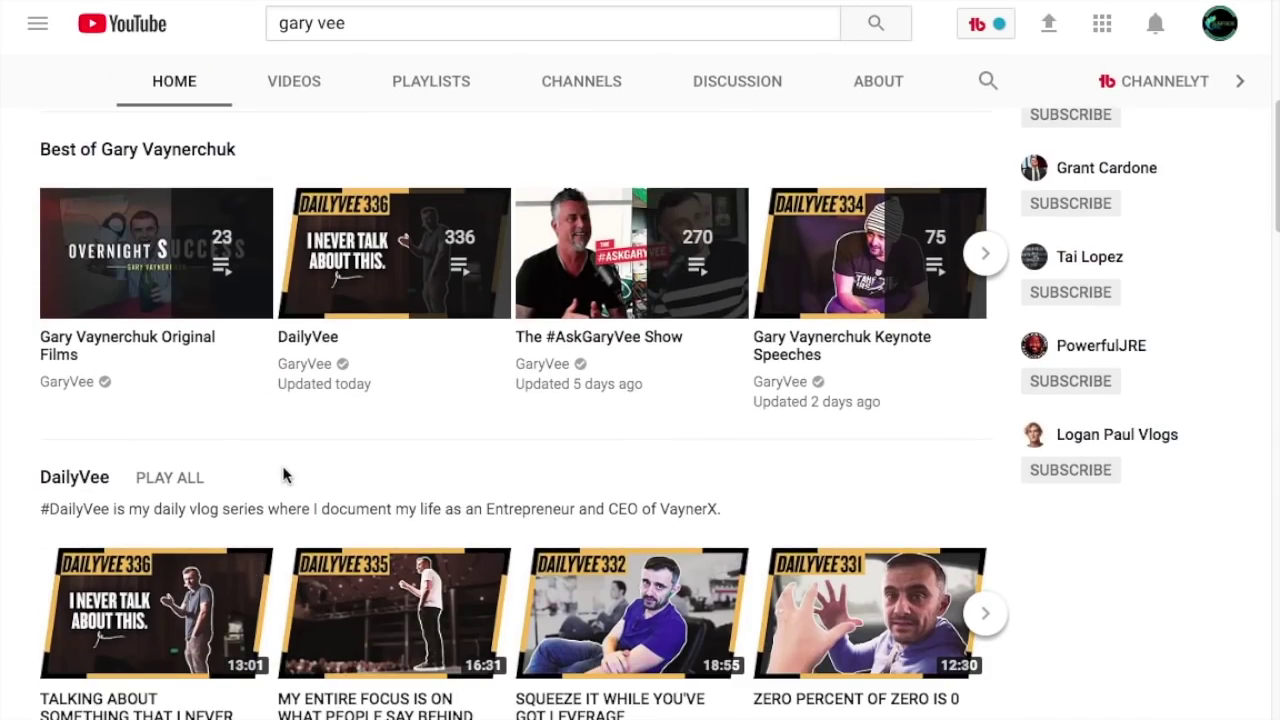
scroll(283, 476, "up", 3)
left_click(294, 83)
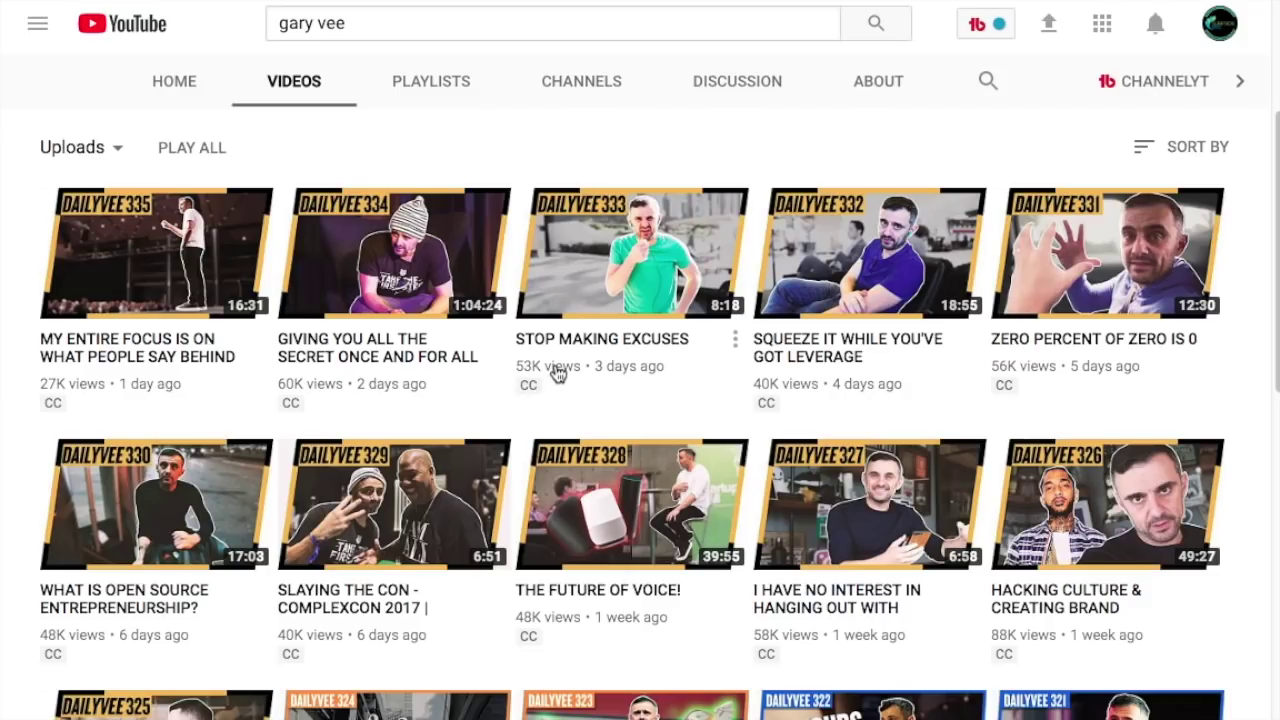
scroll(557, 372, "down", 7)
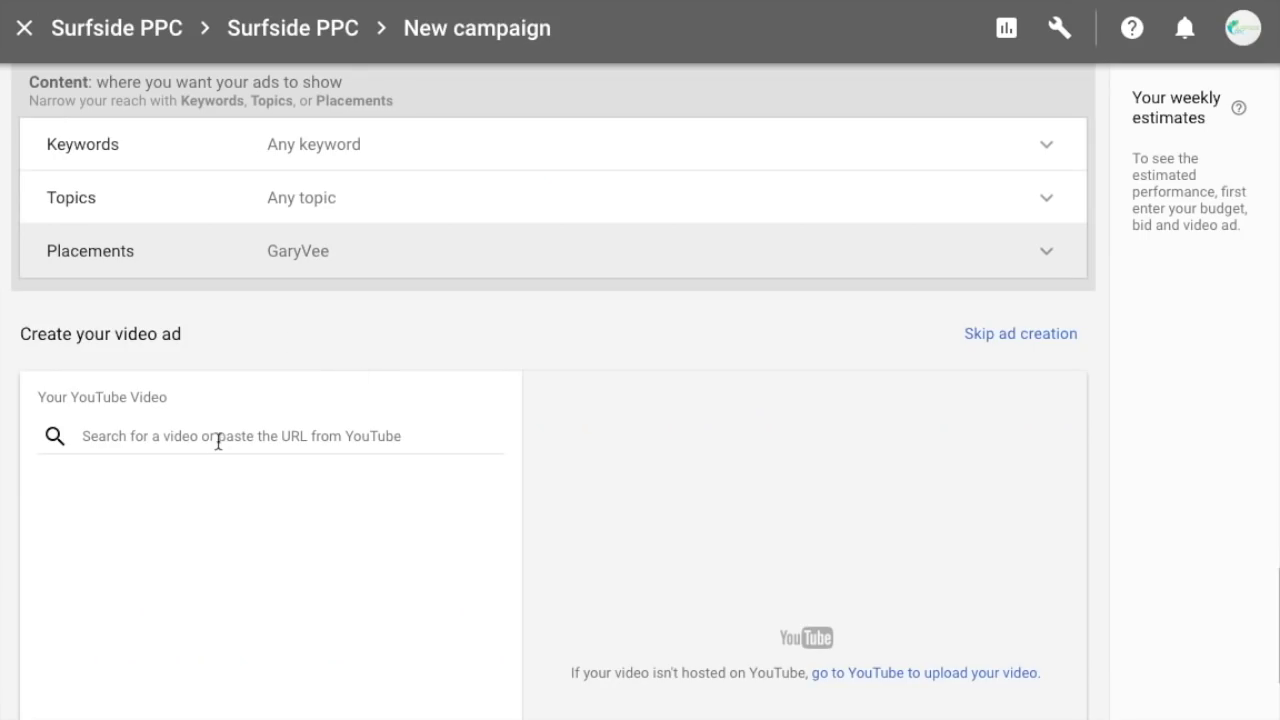
Remove the GaryVee channel from the placement targeting and return to the list of placement types.
left_click(1048, 255)
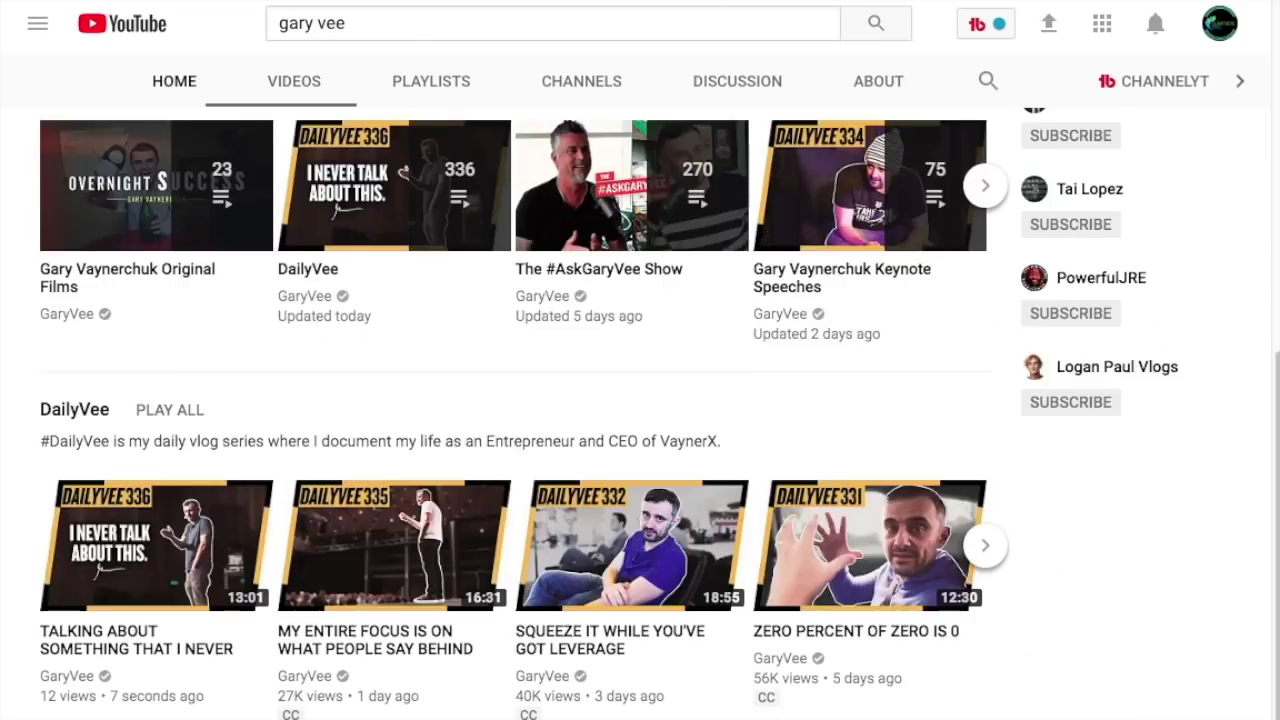
scroll(640, 400, "down", 3)
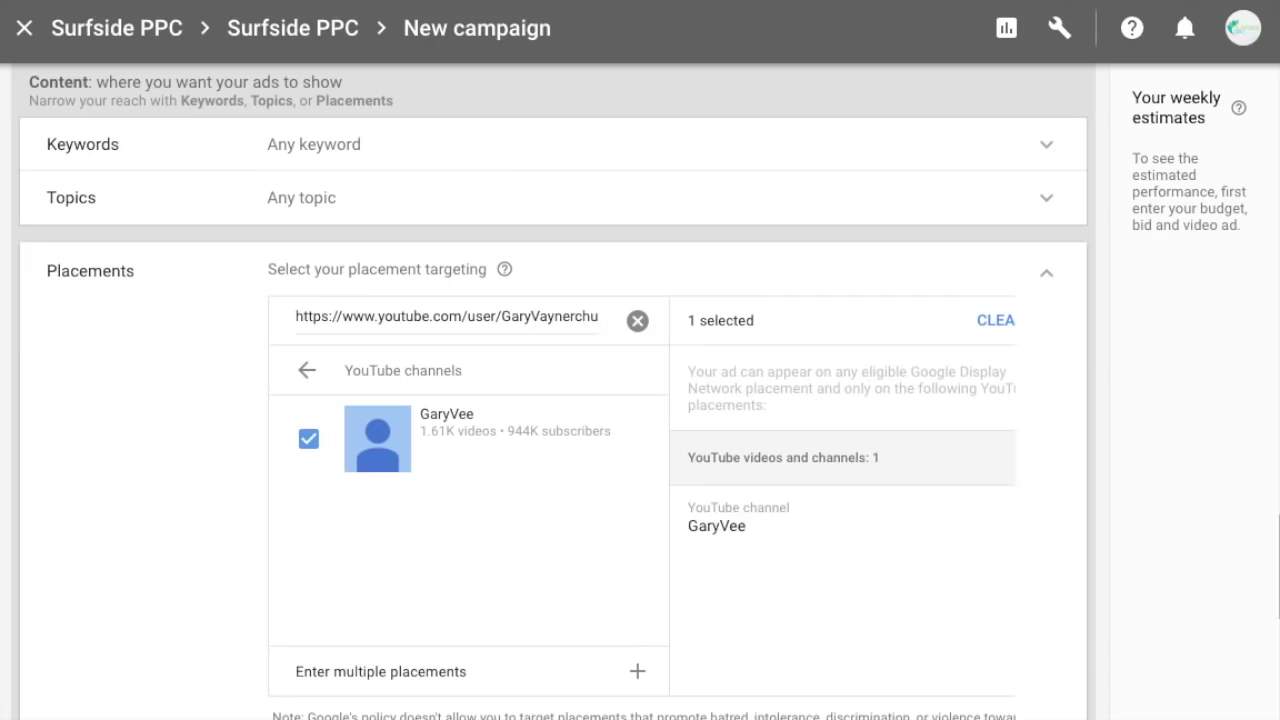
left_click(308, 438)
left_click(306, 370)
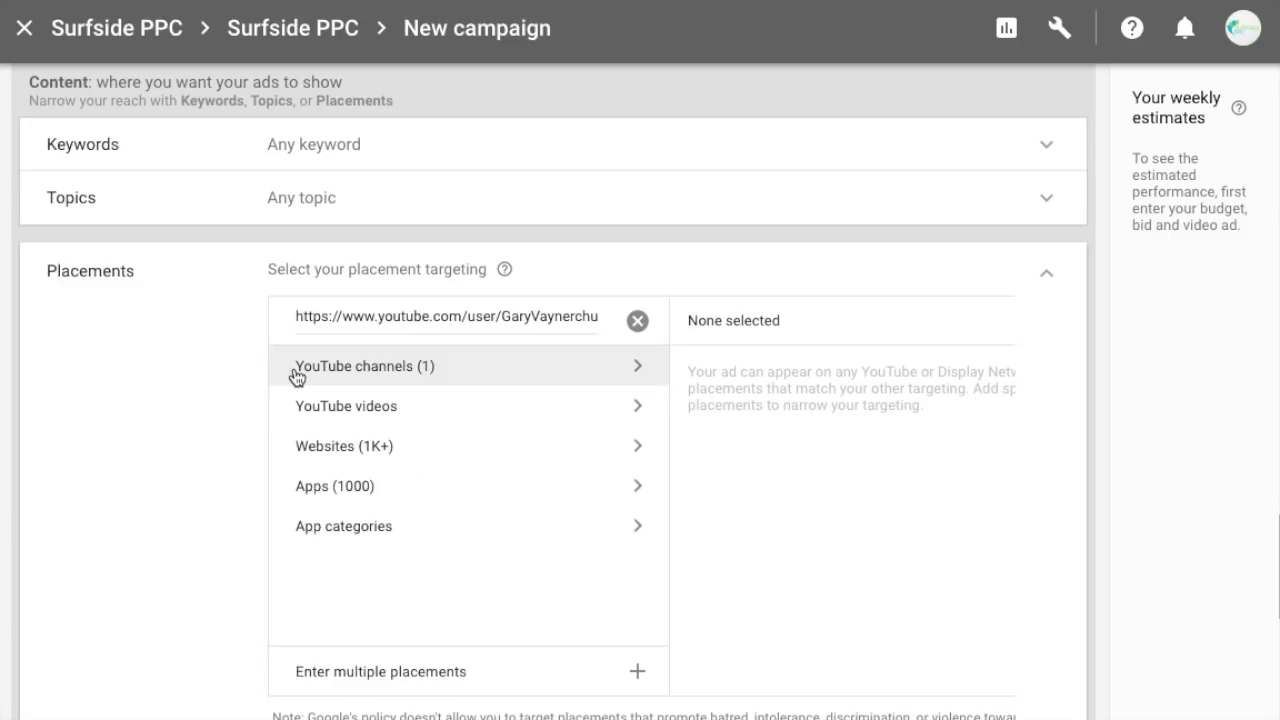
left_click(396, 421)
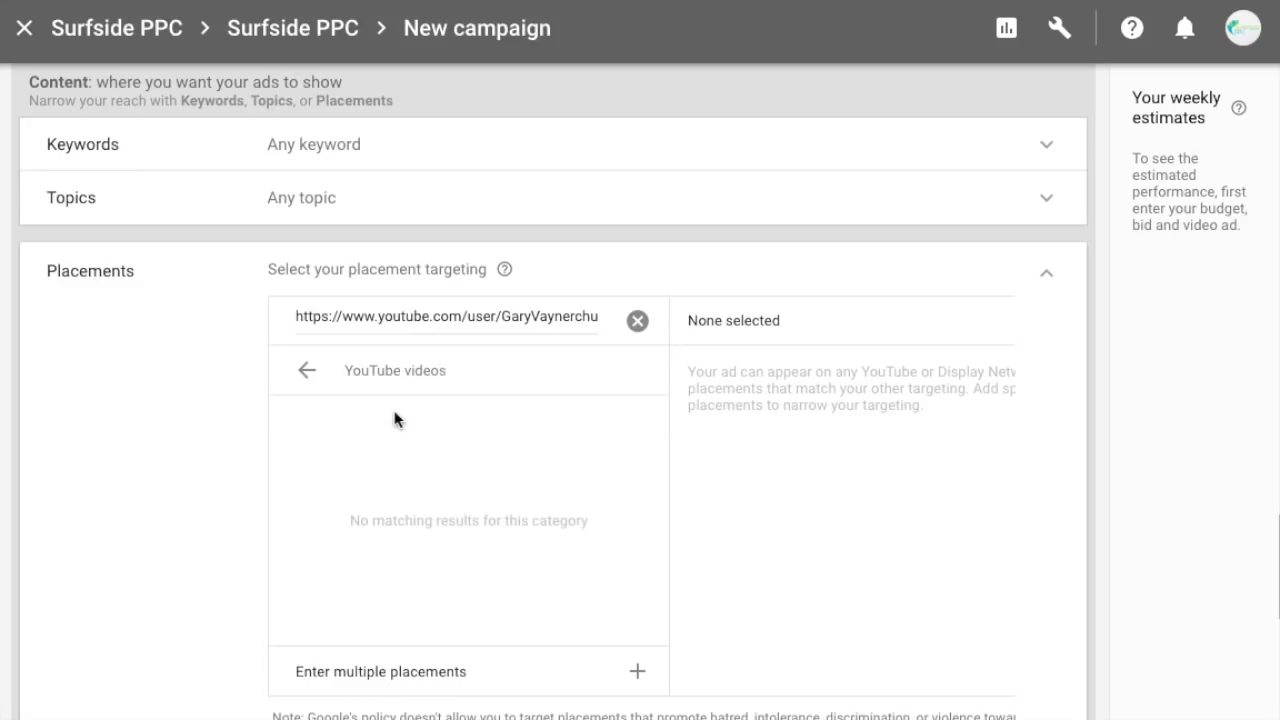
left_click(638, 321)
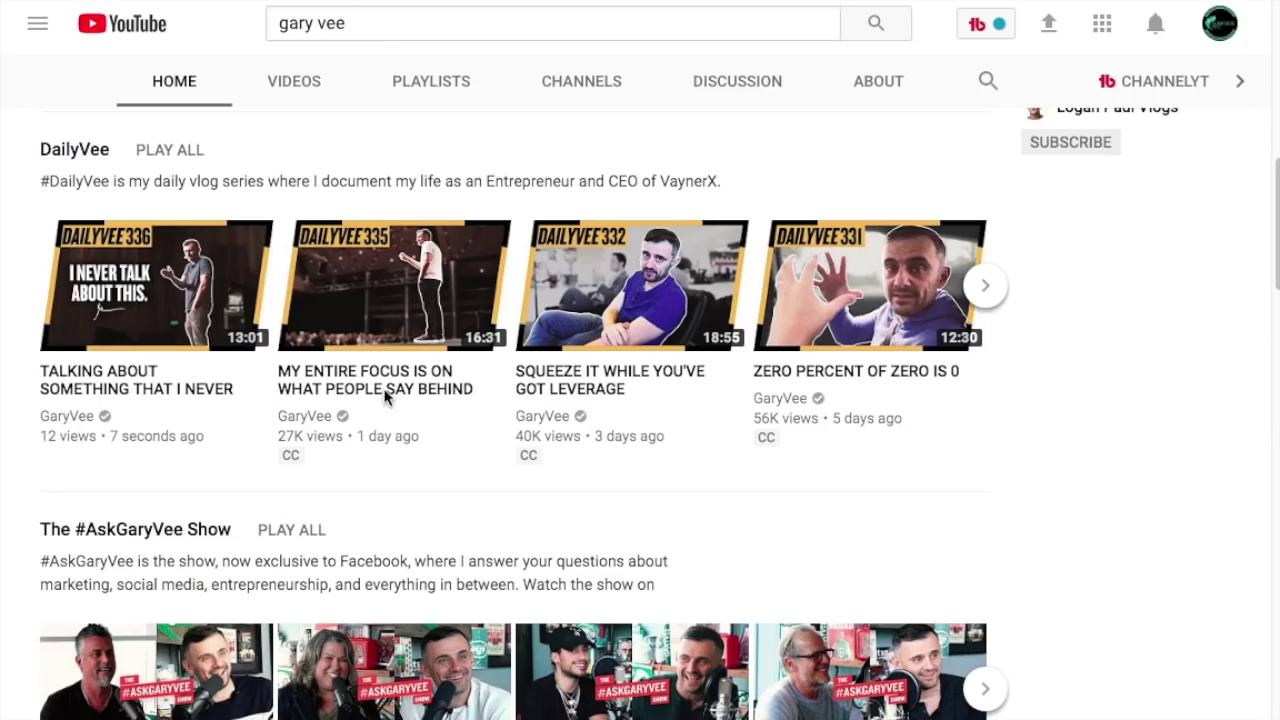
left_click(389, 396)
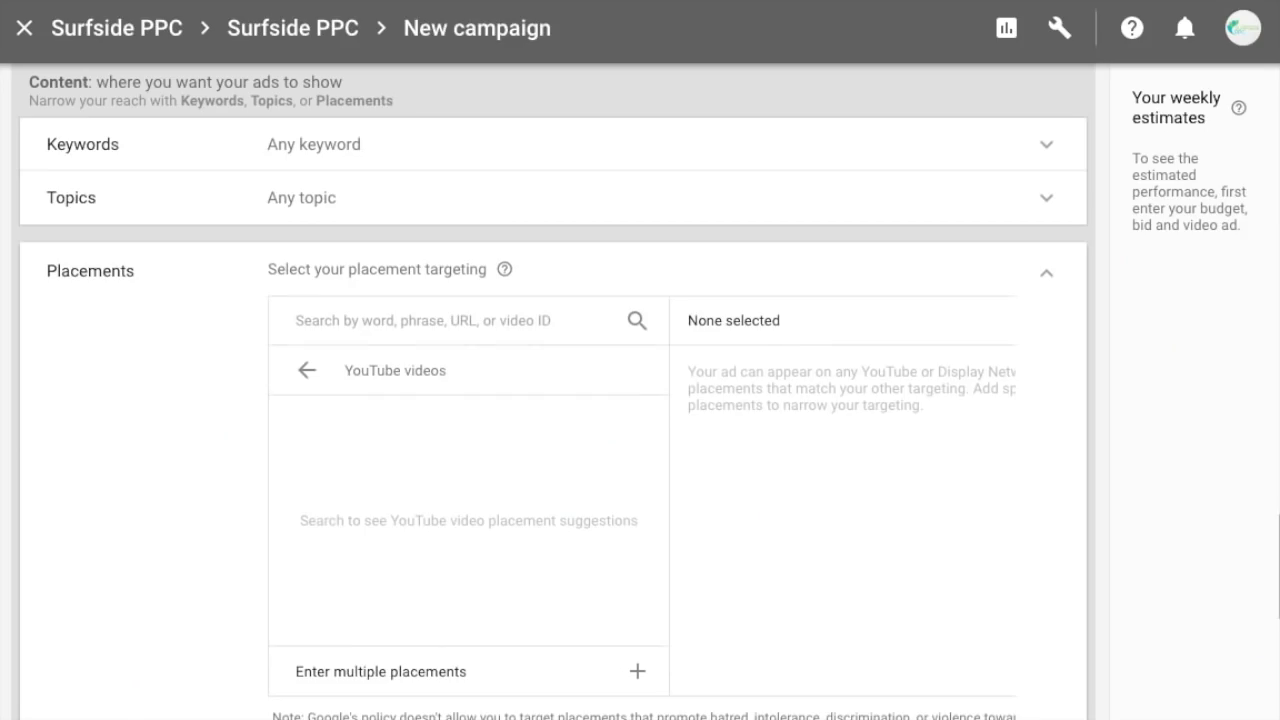
left_click(442, 321)
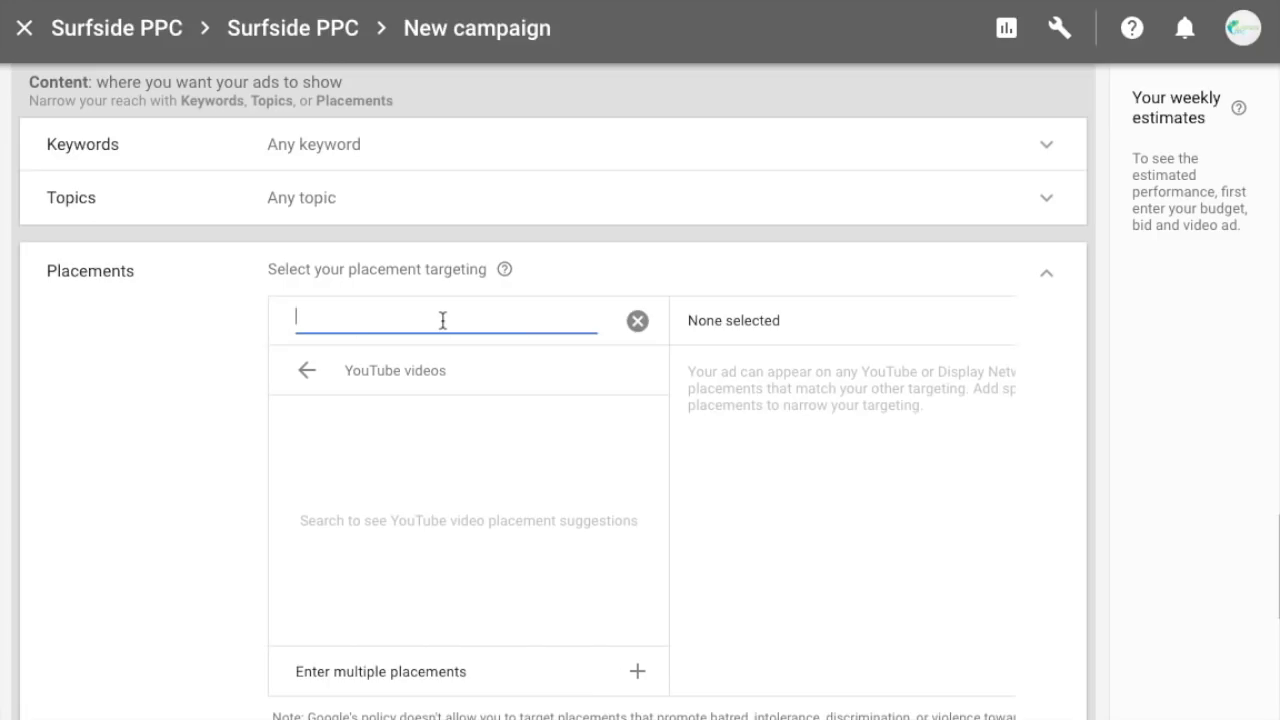
type("https://www.youtube.com/watch?v=-jksDkuEOMs")
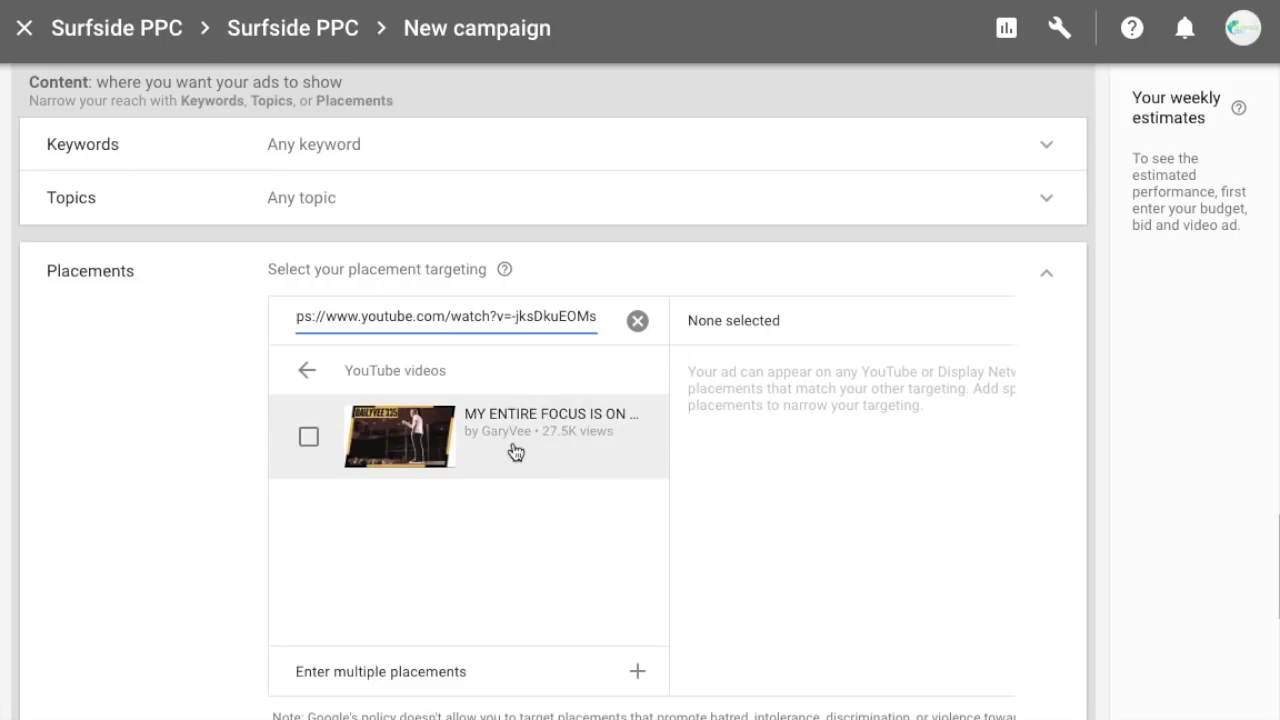
left_click(308, 437)
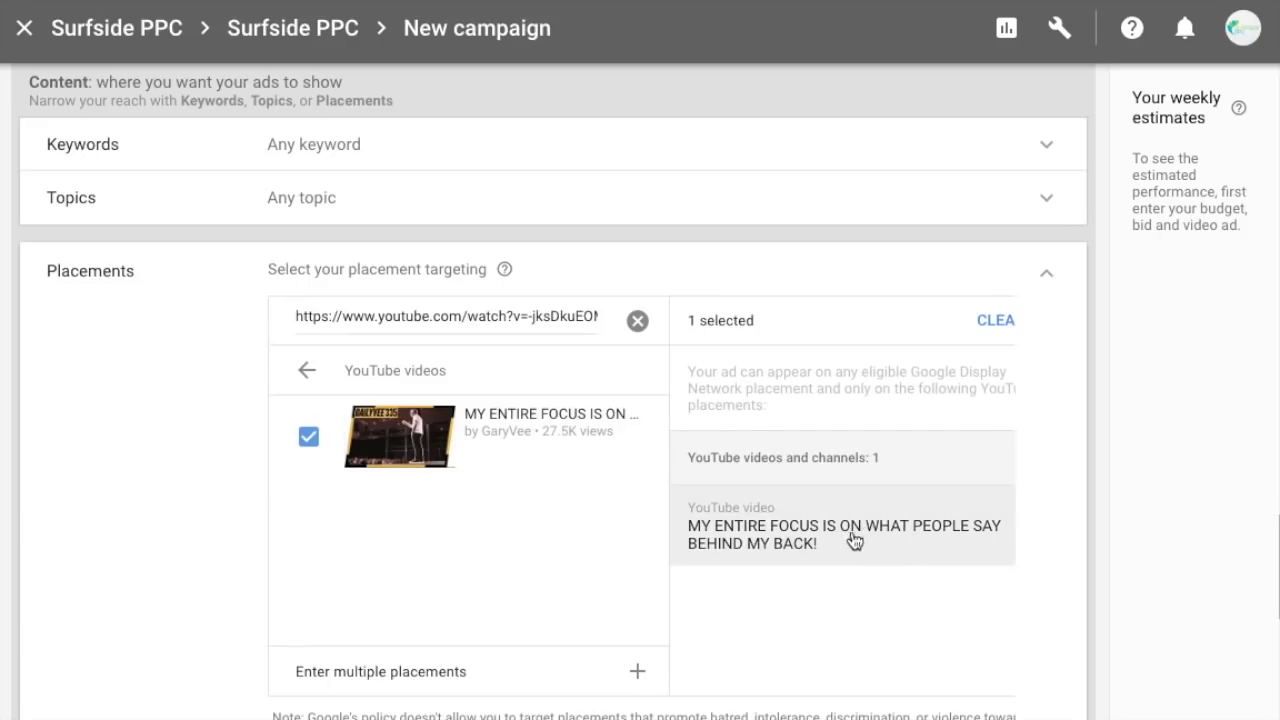
left_click(1047, 287)
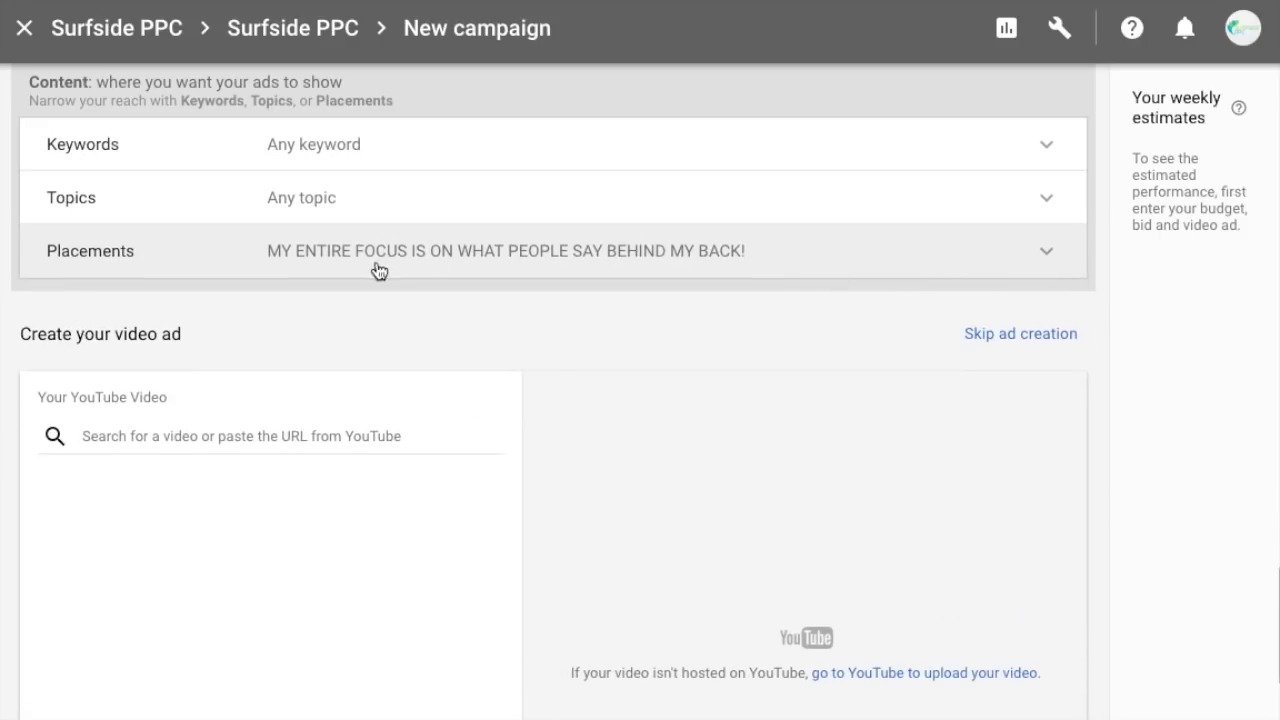
Clear the video URL search and remove the selected YouTube video from the placement targeting.
left_click(1047, 252)
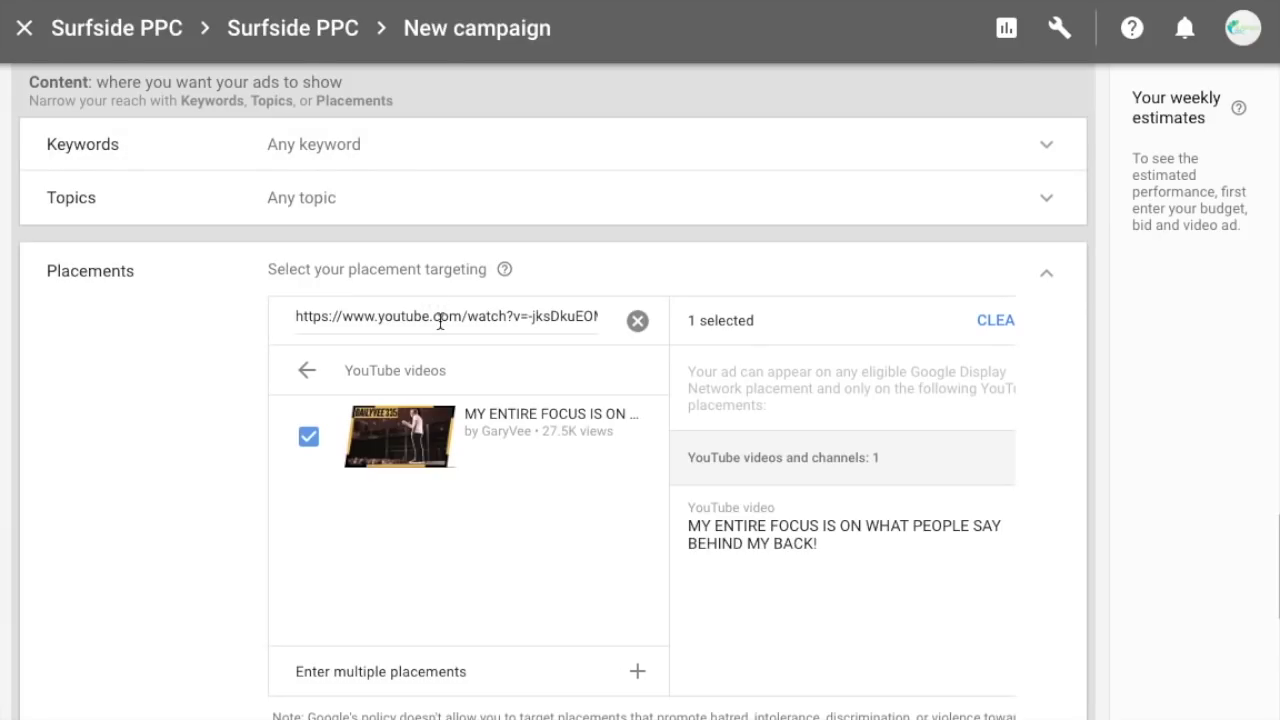
left_click(637, 320)
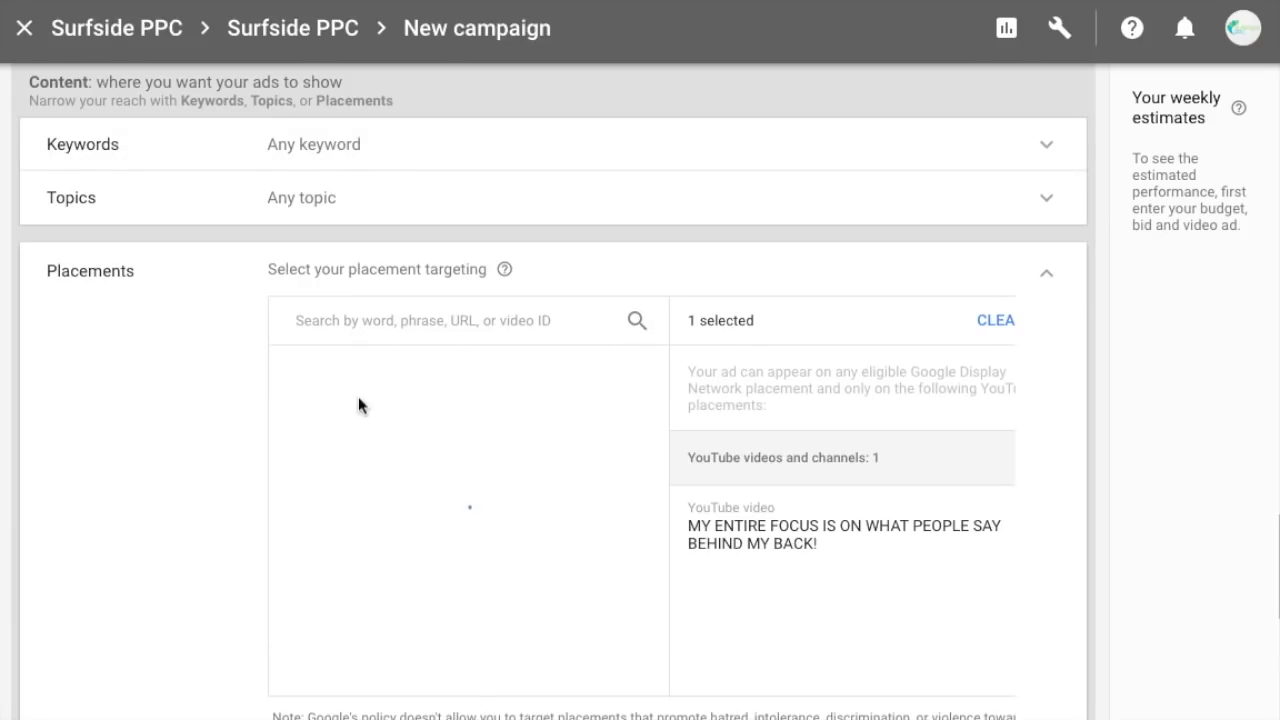
left_click(309, 378)
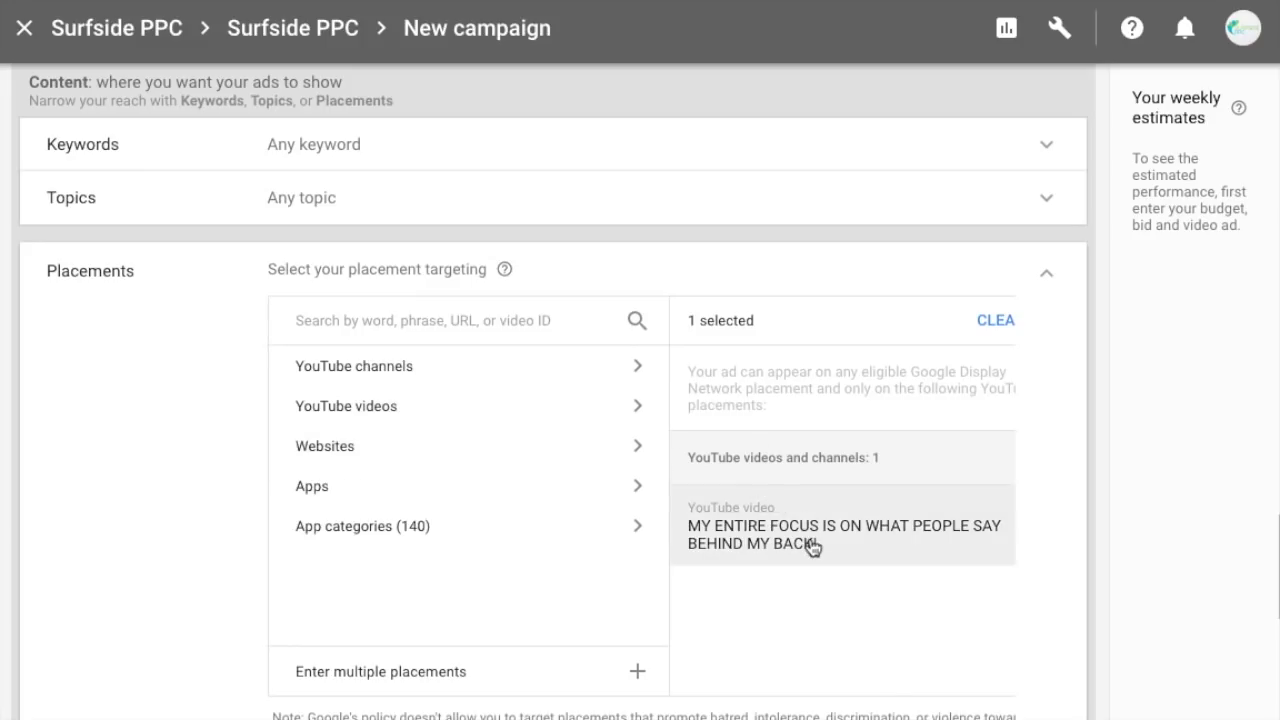
left_click(996, 320)
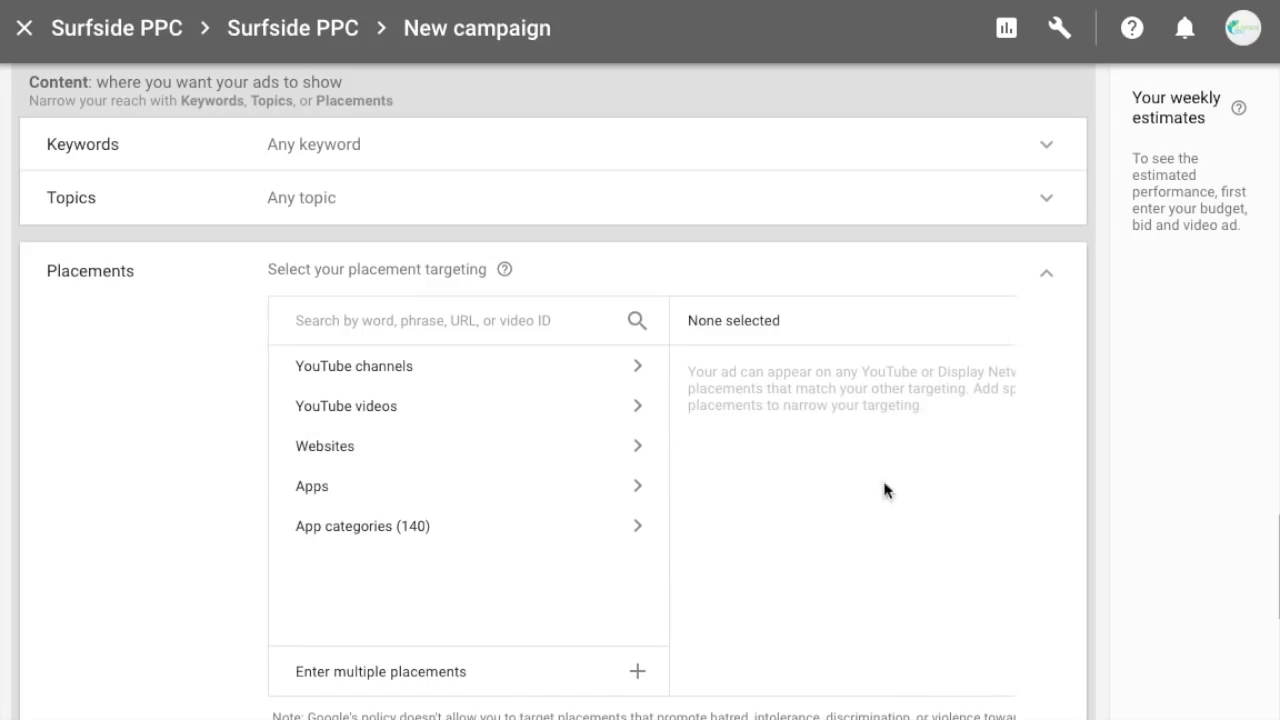
Search the website placements for searchenginewatch.com and target that site.
left_click(461, 449)
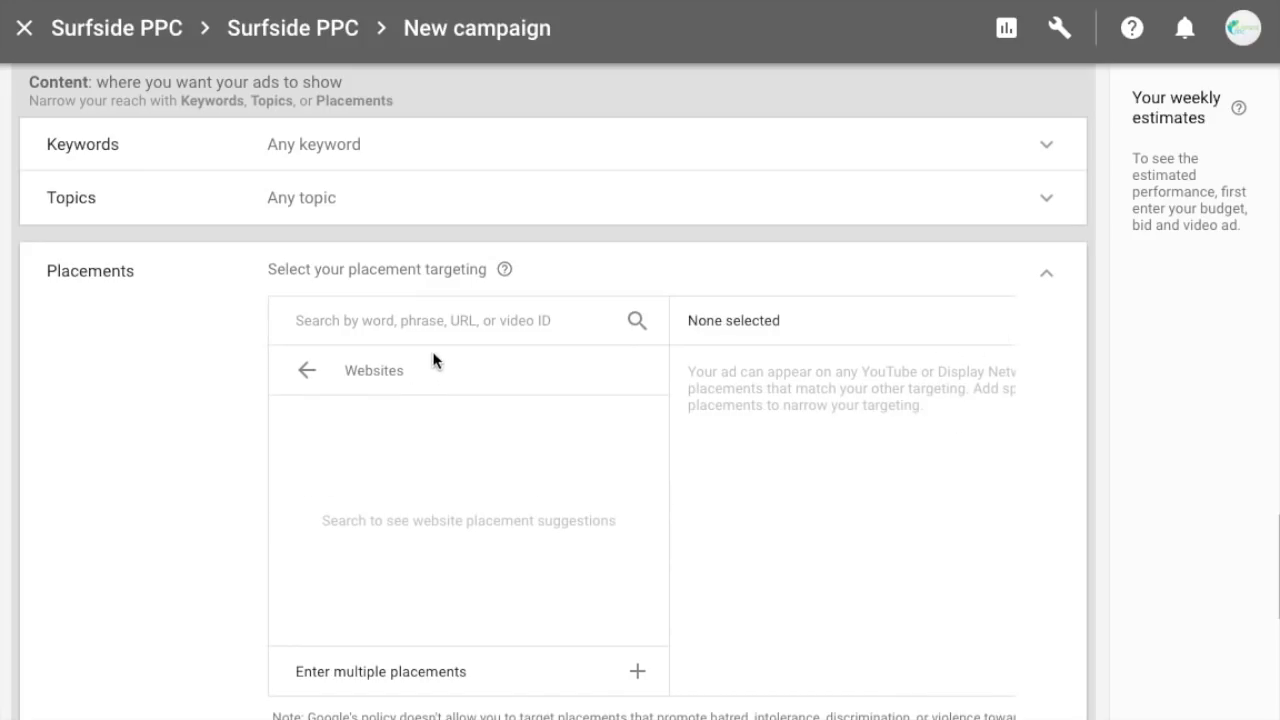
left_click(439, 321)
type("searchenginewatch.com")
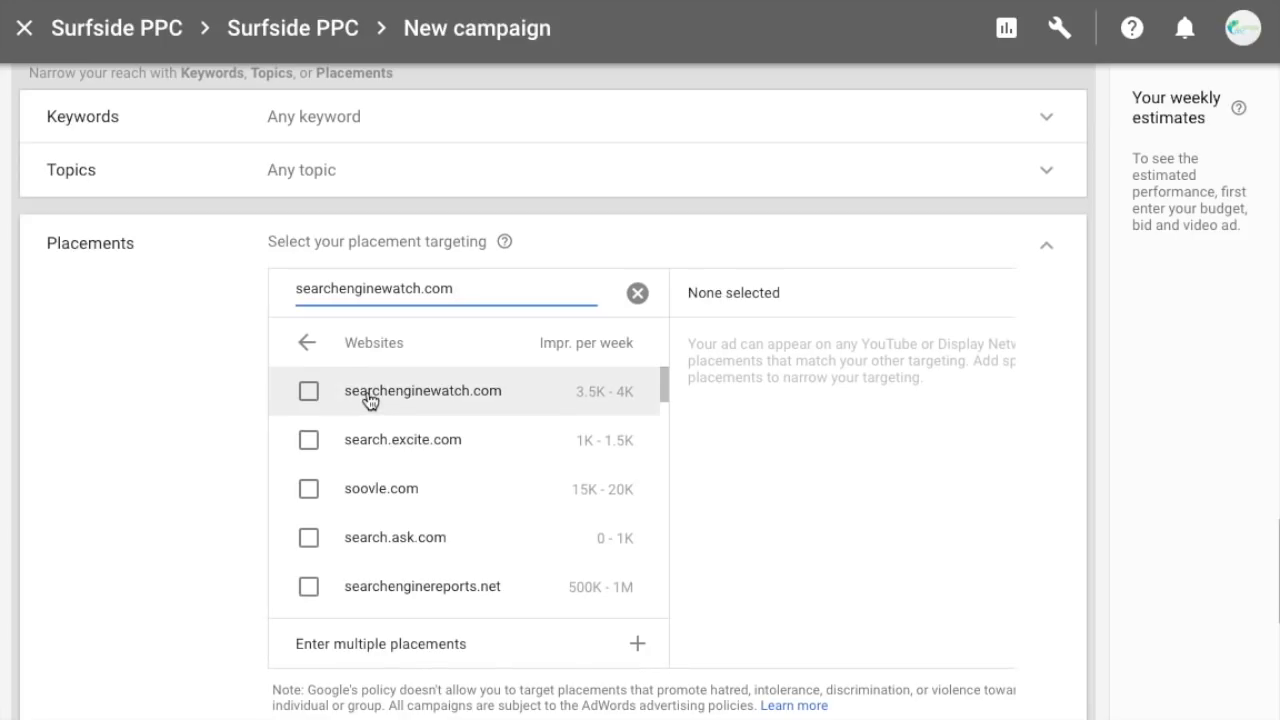
left_click(308, 391)
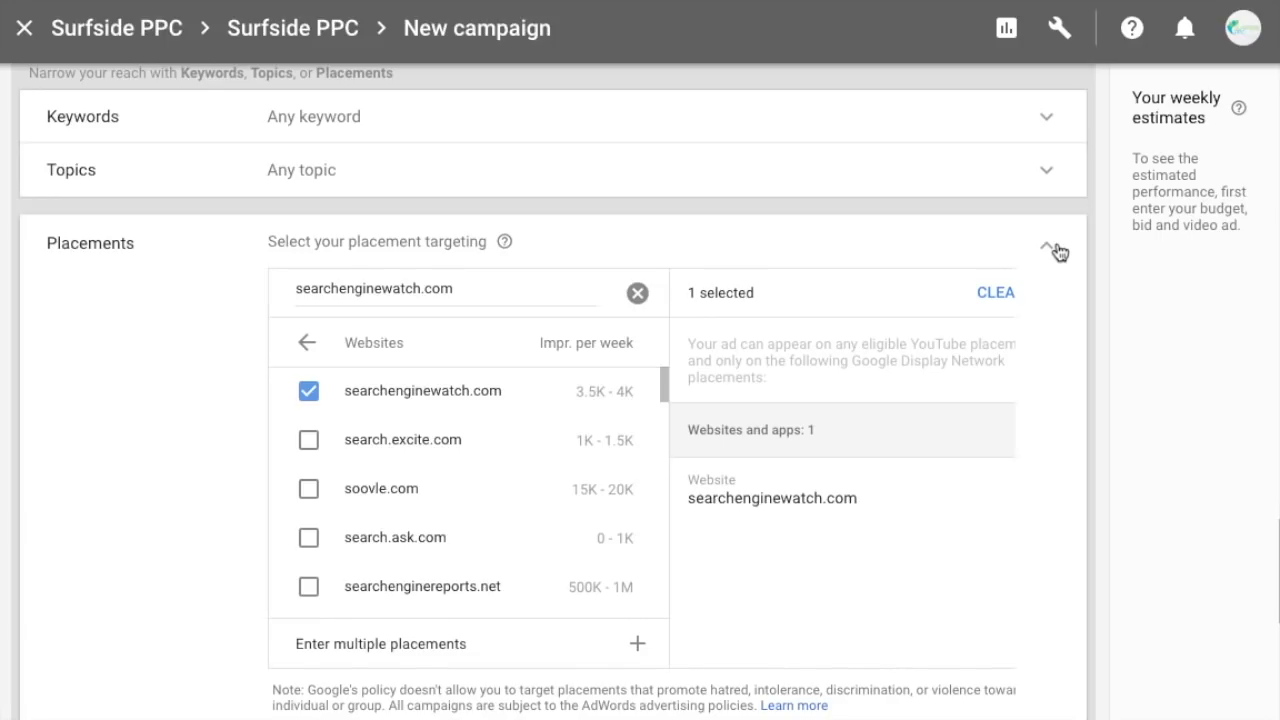
Remove searchenginewatch.com from the placement targeting, clear the search, and return to the placement types.
left_click(637, 293)
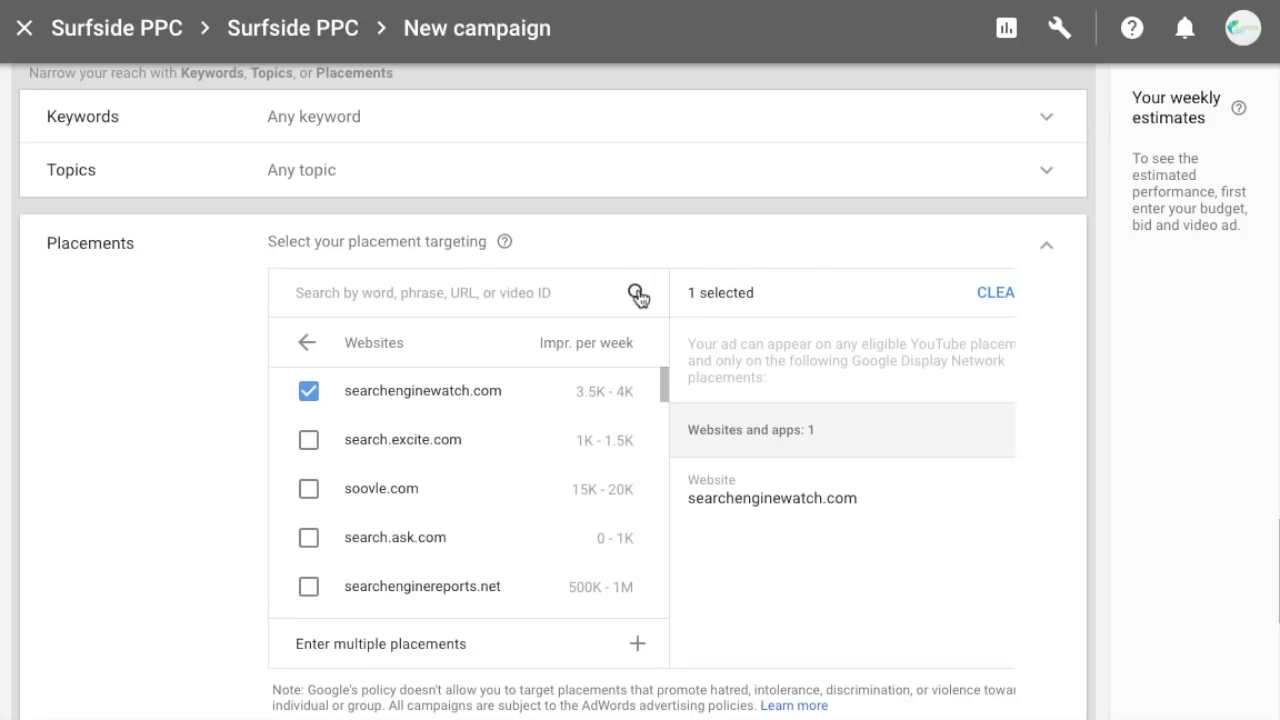
left_click(960, 293)
left_click(304, 344)
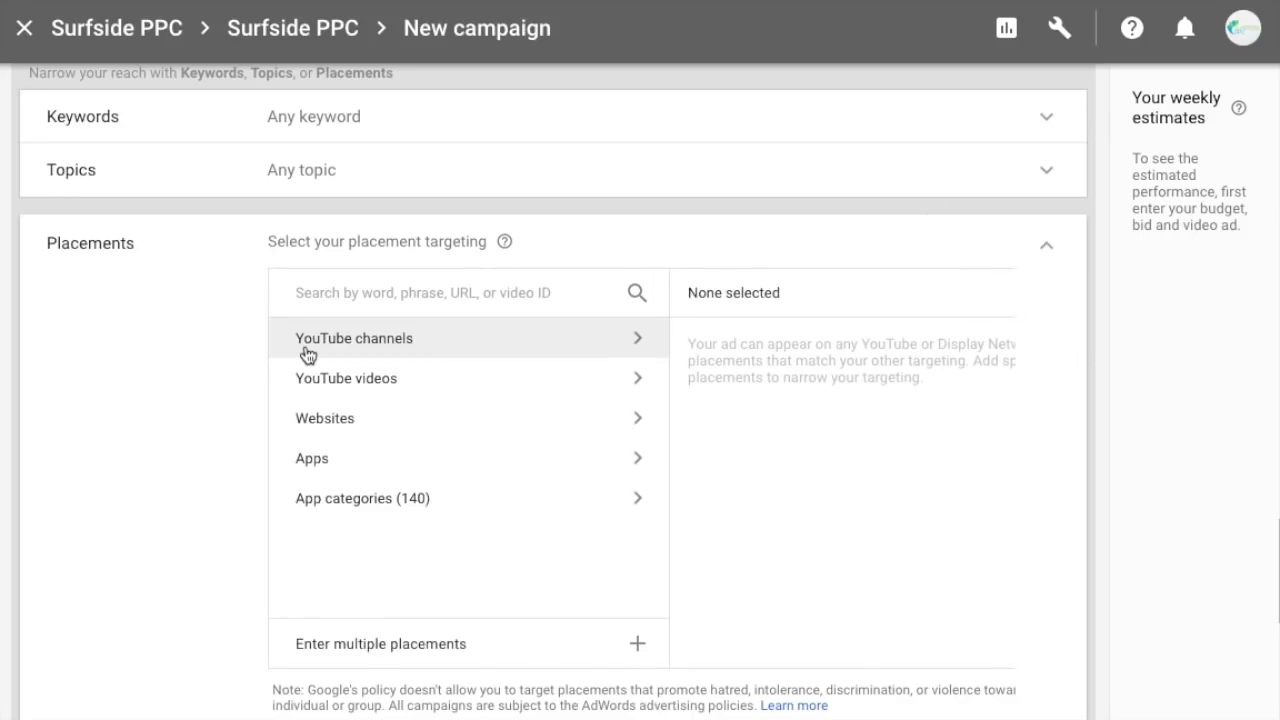
Search the app placements for cnn and look through the suggested apps.
left_click(311, 460)
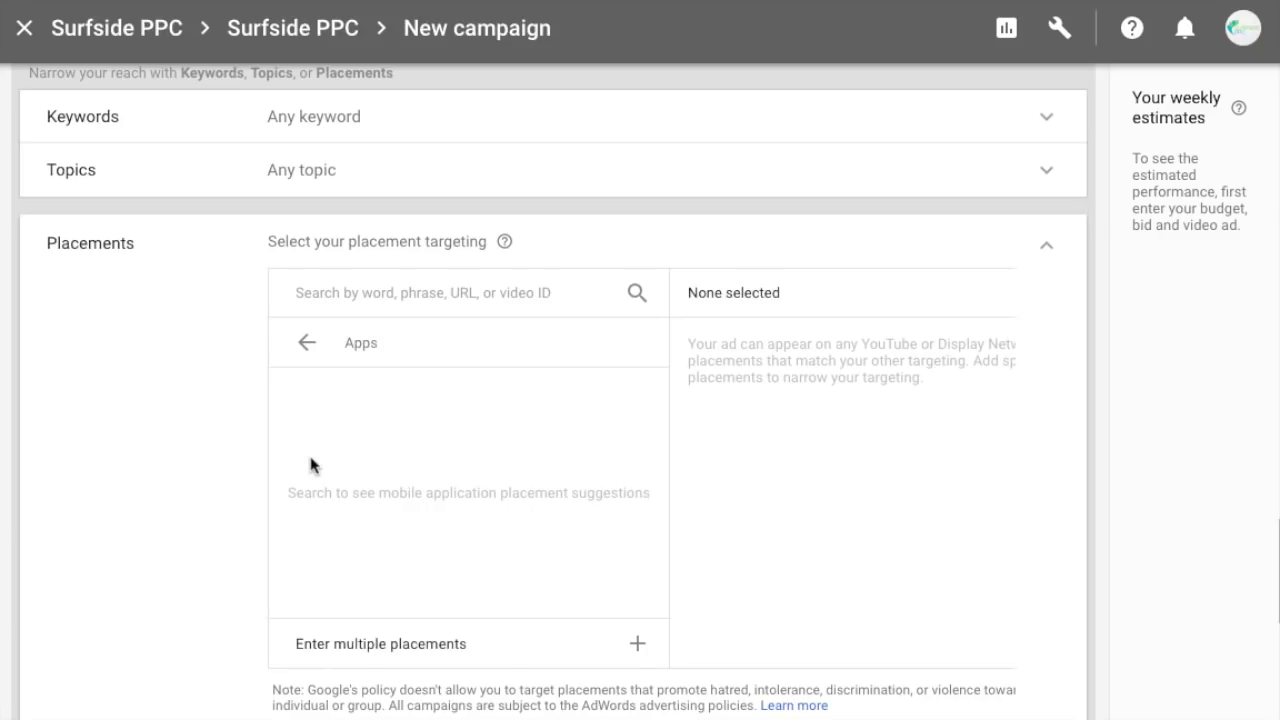
left_click(459, 295)
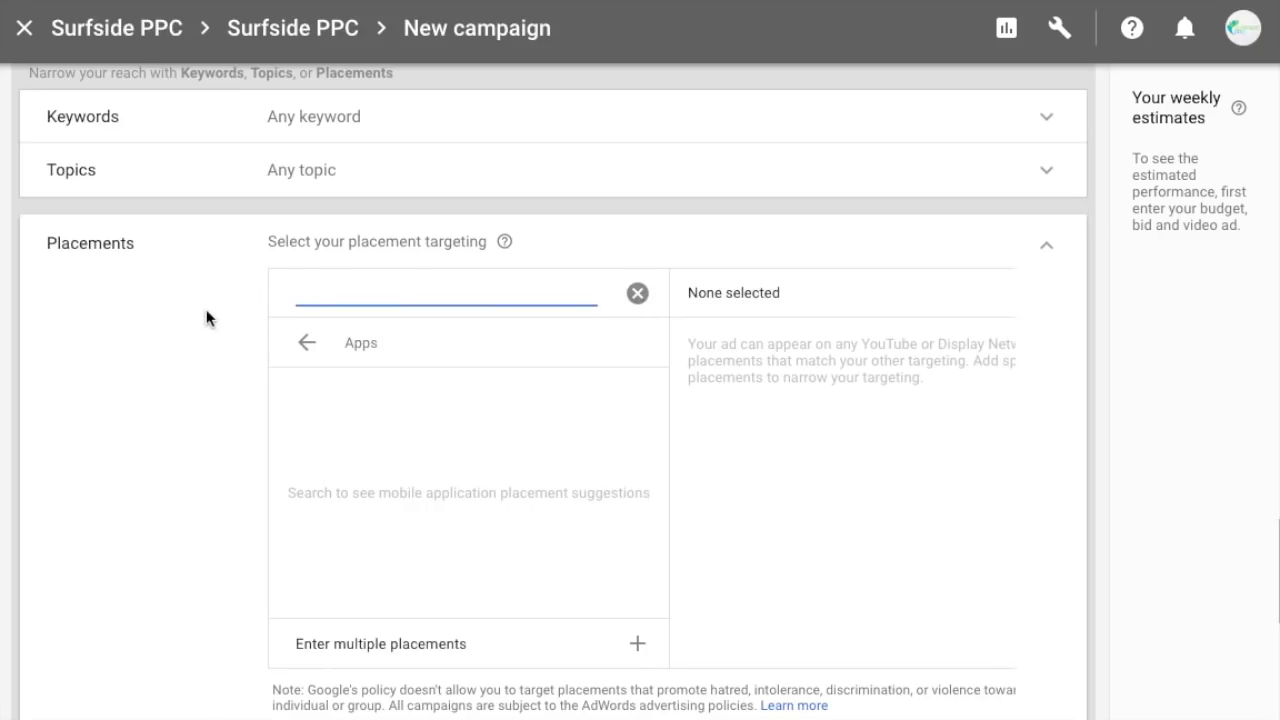
type("cnn")
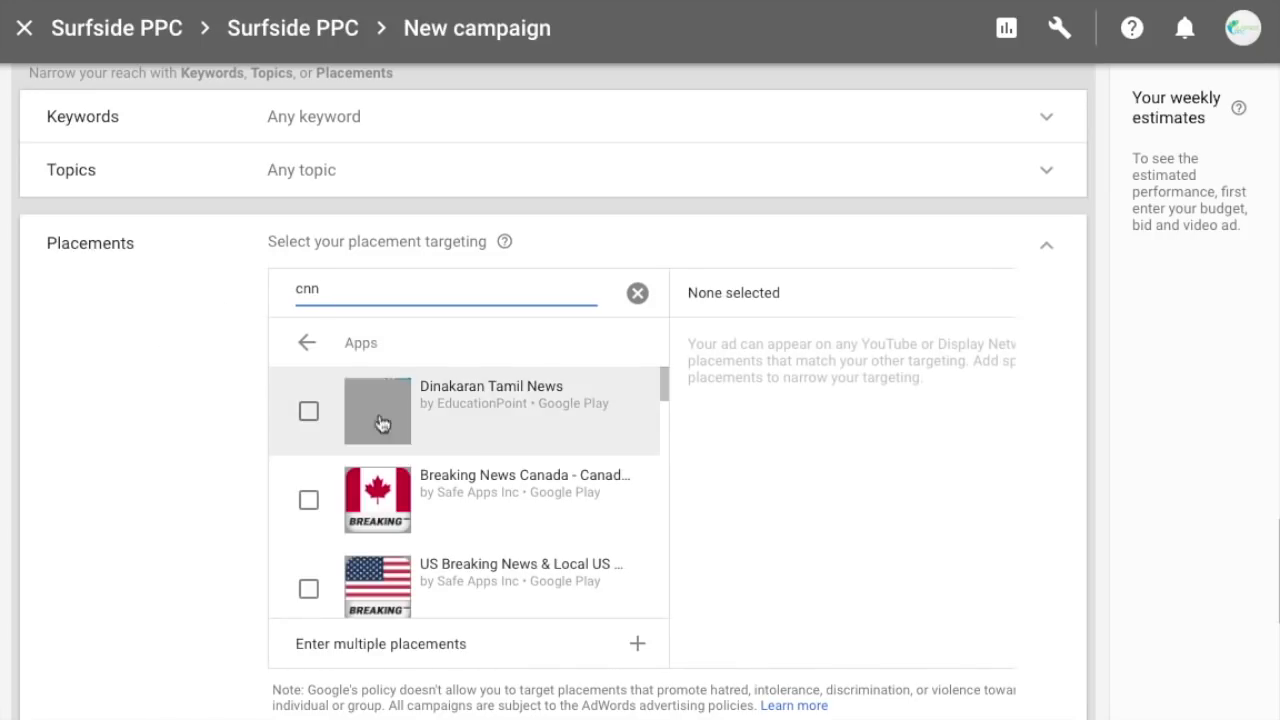
scroll(545, 442, "down", 1)
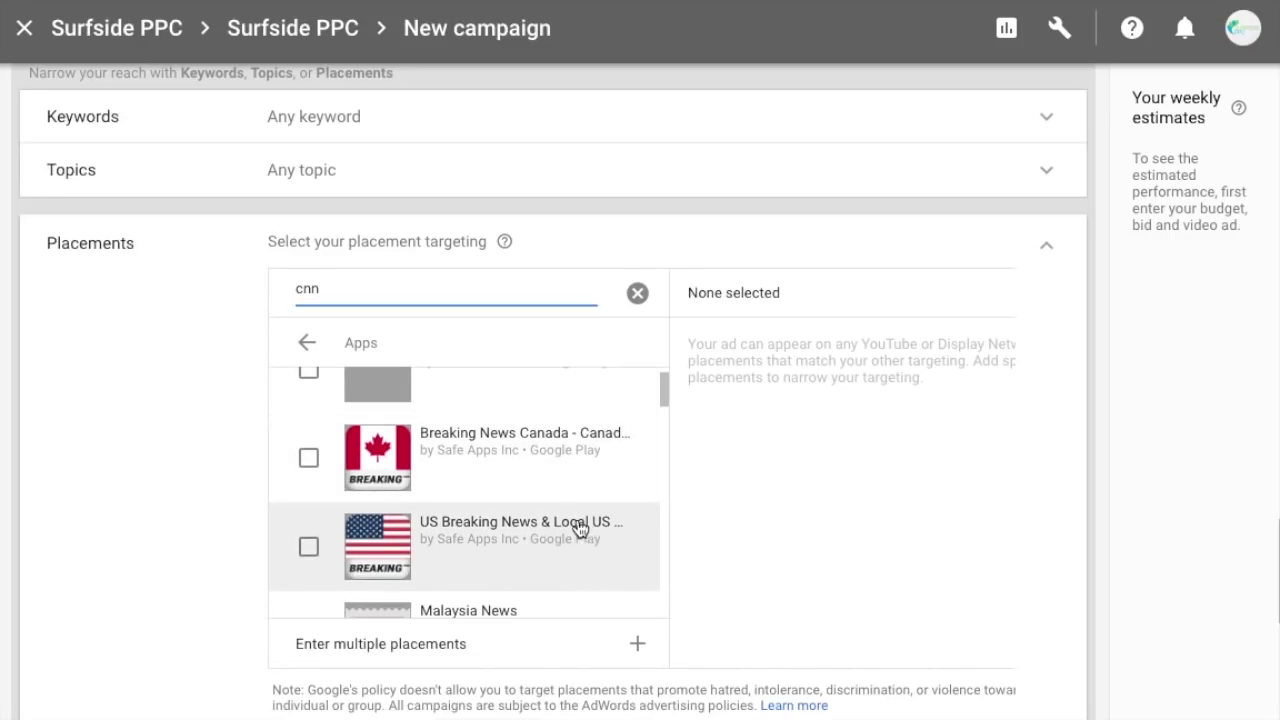
scroll(514, 514, "down", 2)
scroll(523, 451, "up", 2)
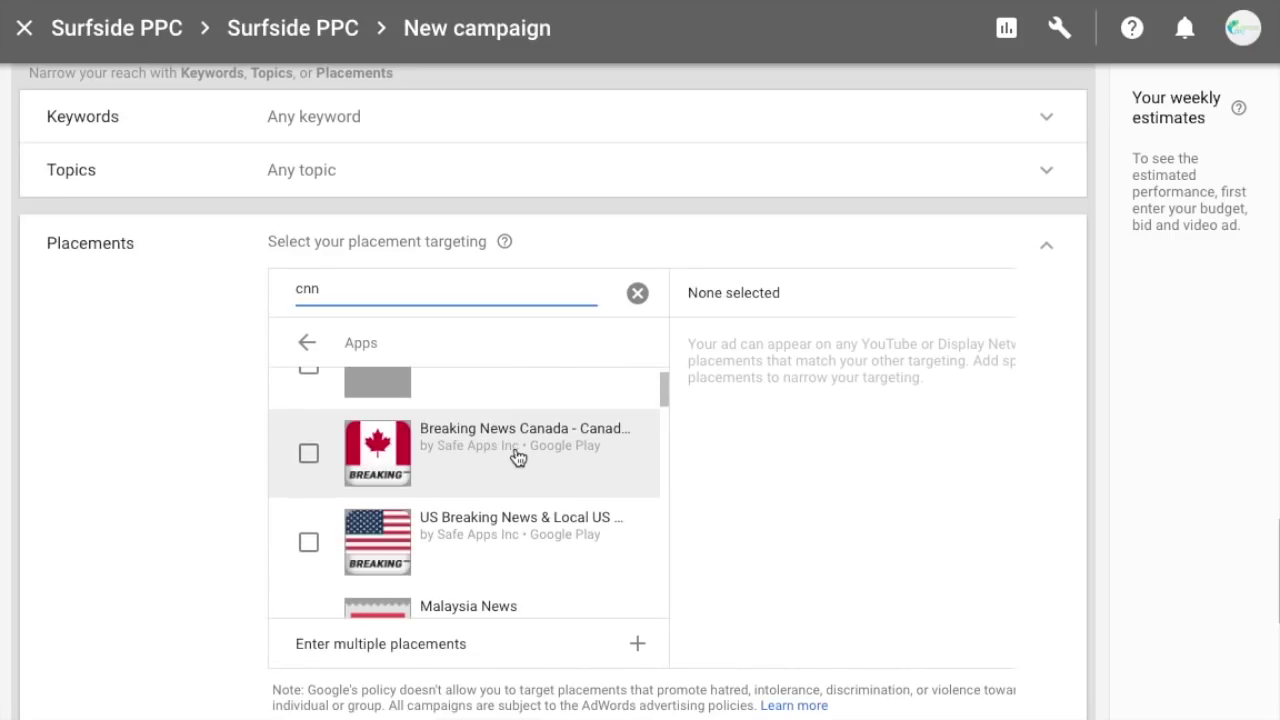
Try targeting the US Breaking News & Local US News For Free app, clear the selection and search, and return to the placement types.
left_click(308, 542)
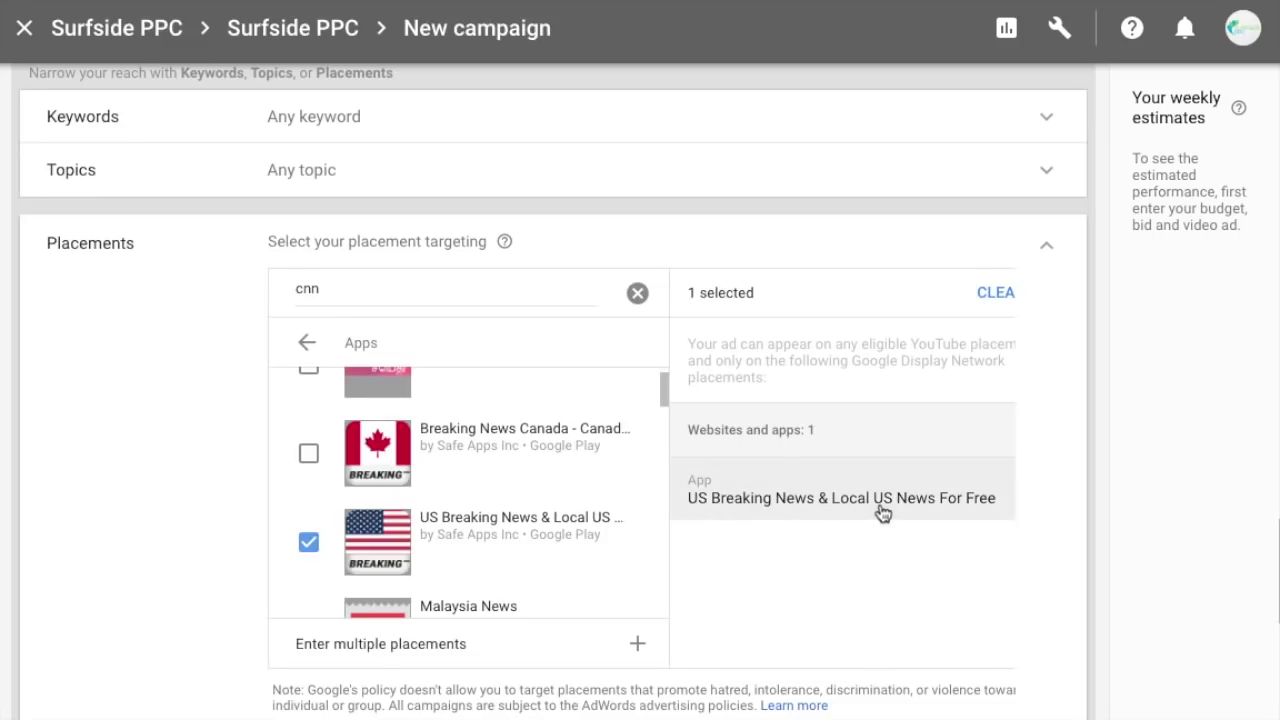
left_click(1047, 247)
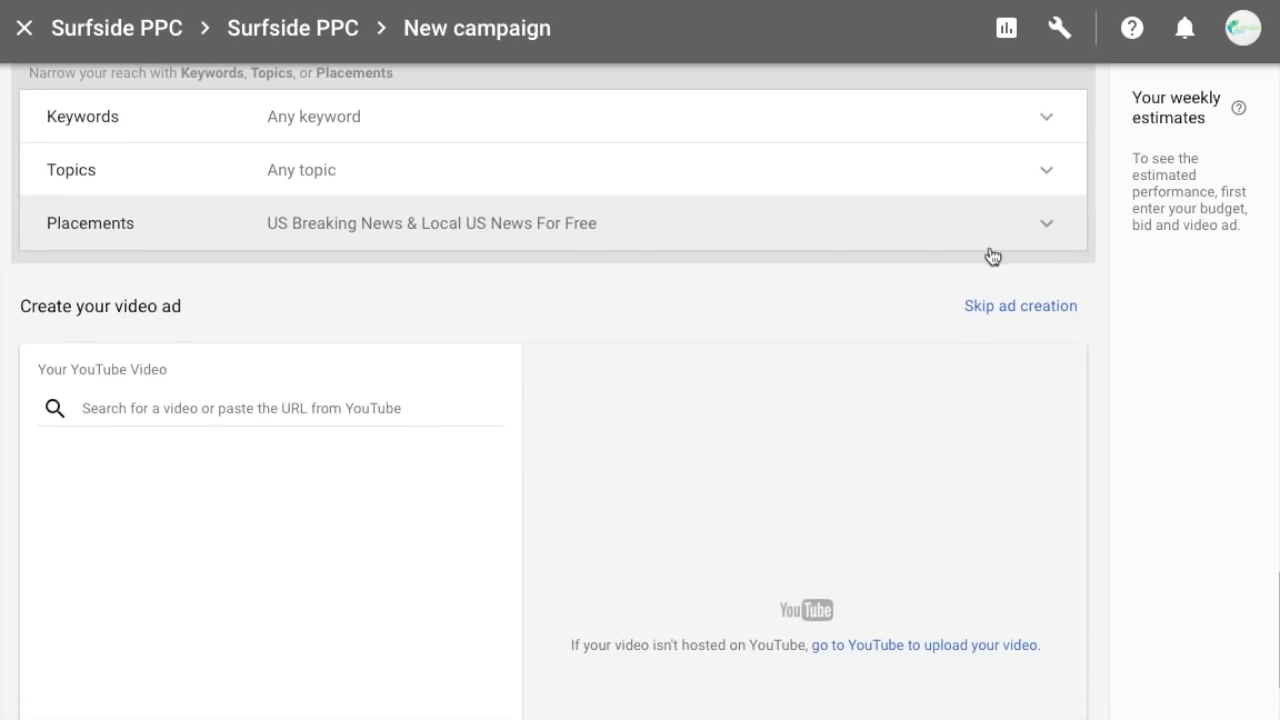
left_click(1052, 237)
left_click(1000, 293)
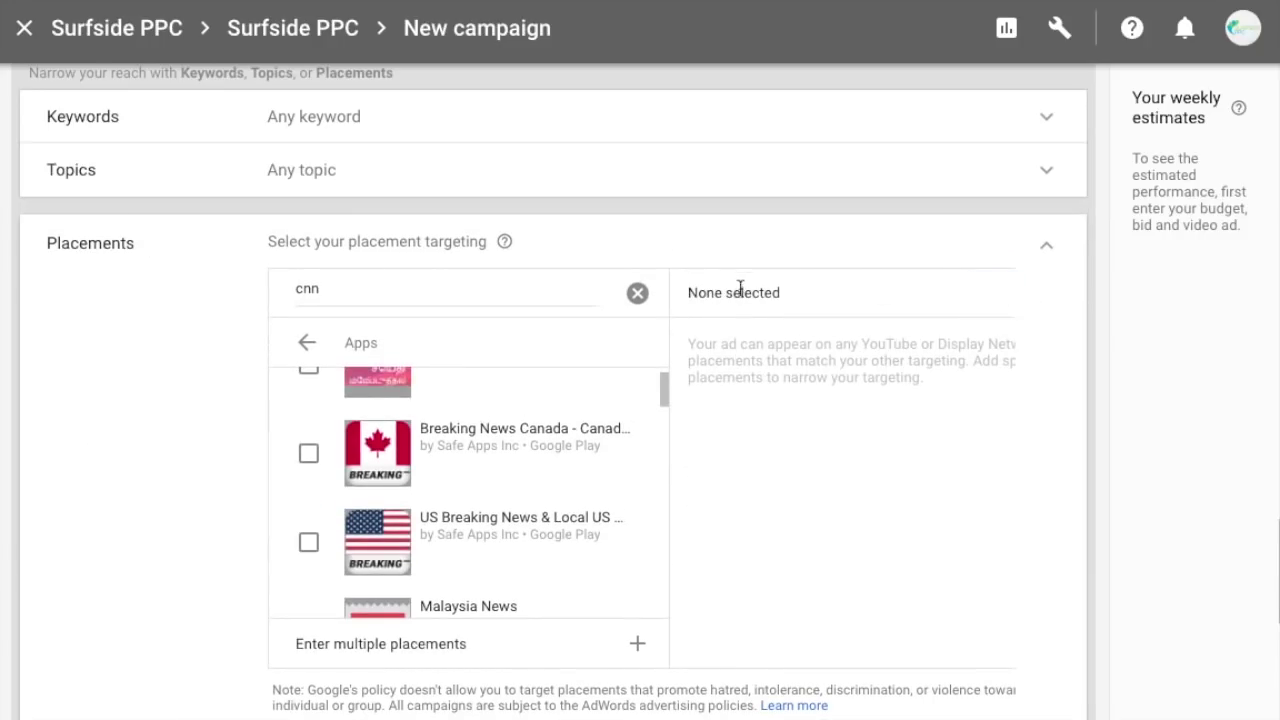
left_click(640, 295)
left_click(309, 345)
Try targeting the Apple App Store's Business app category, deselect it, and close the placement targeting.
left_click(340, 494)
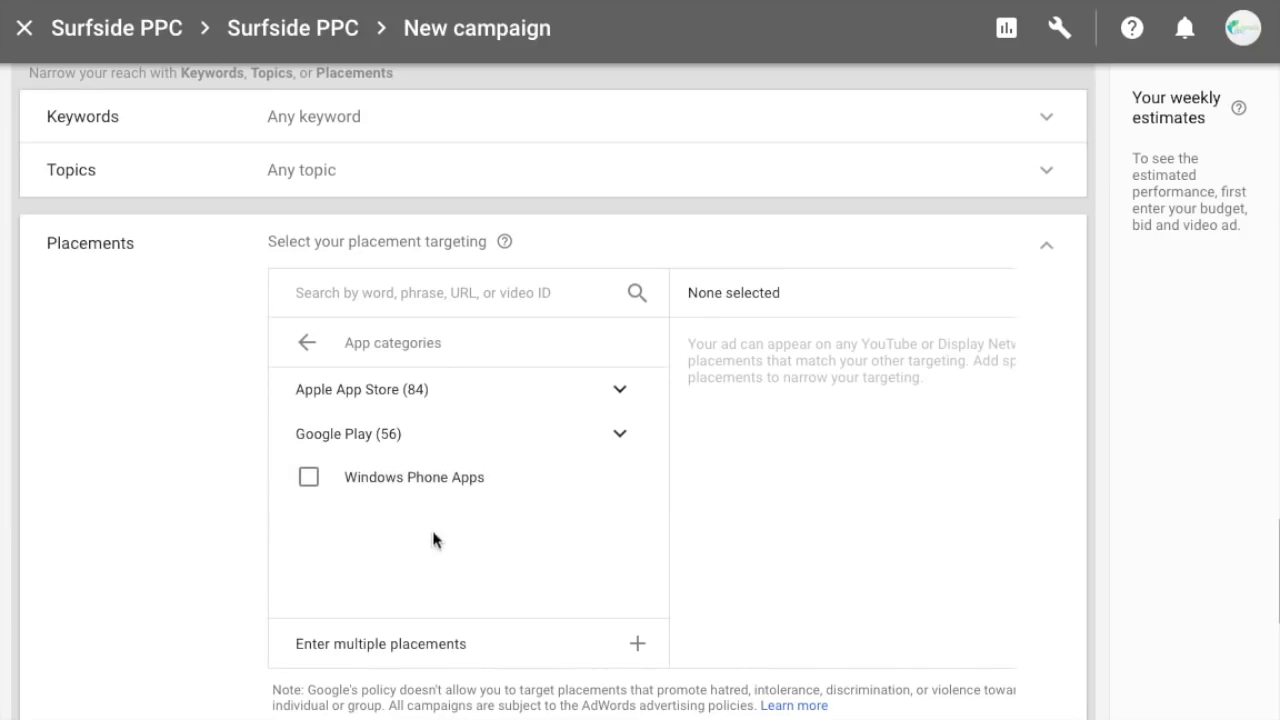
left_click(617, 390)
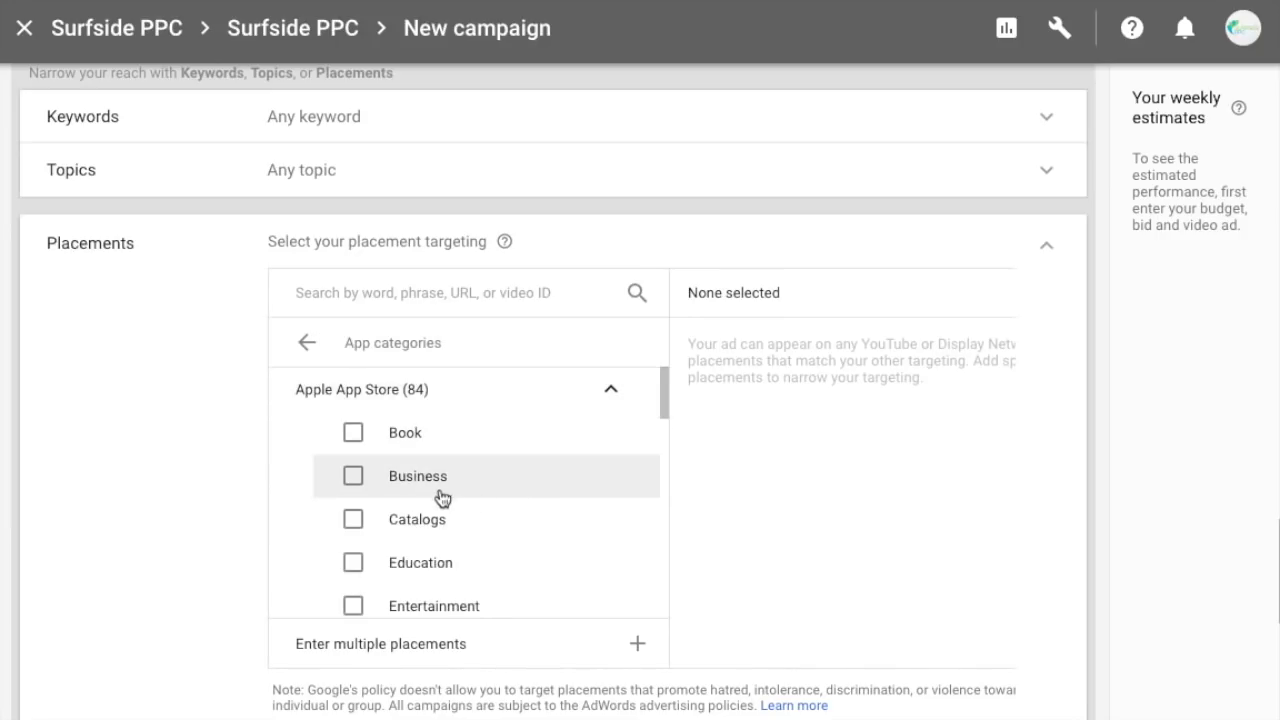
left_click(354, 477)
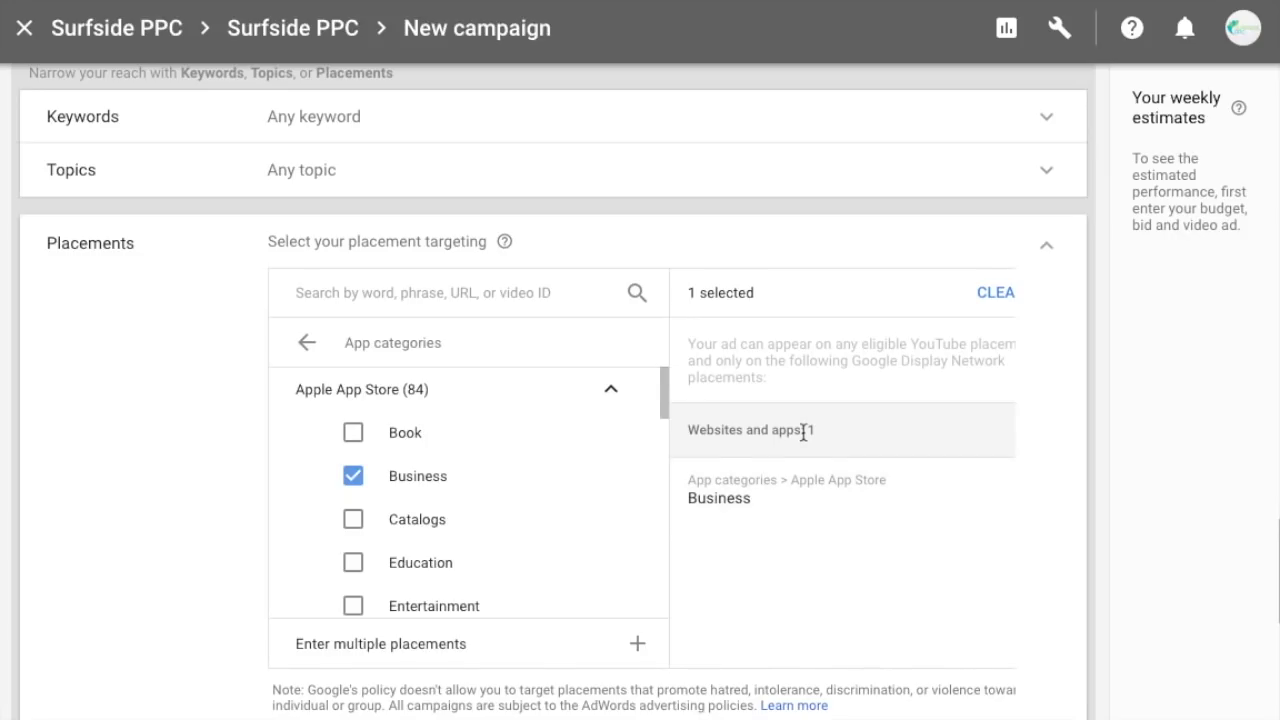
left_click(353, 480)
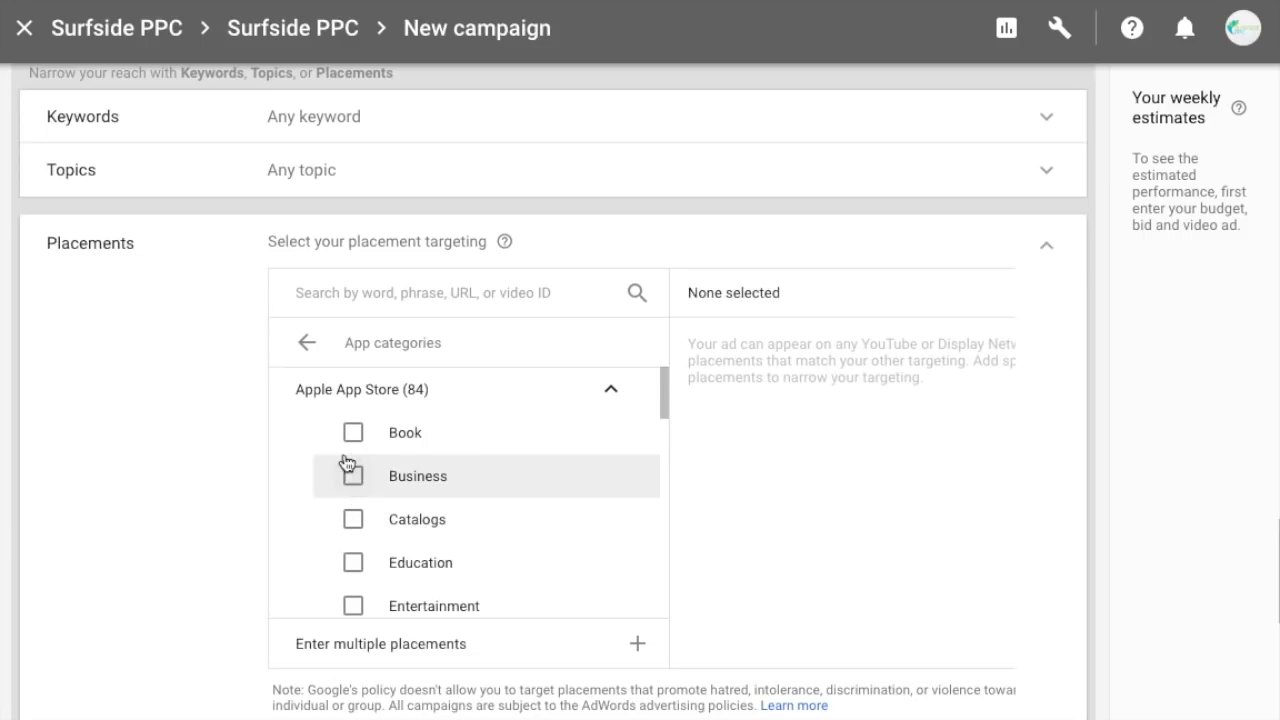
left_click(307, 343)
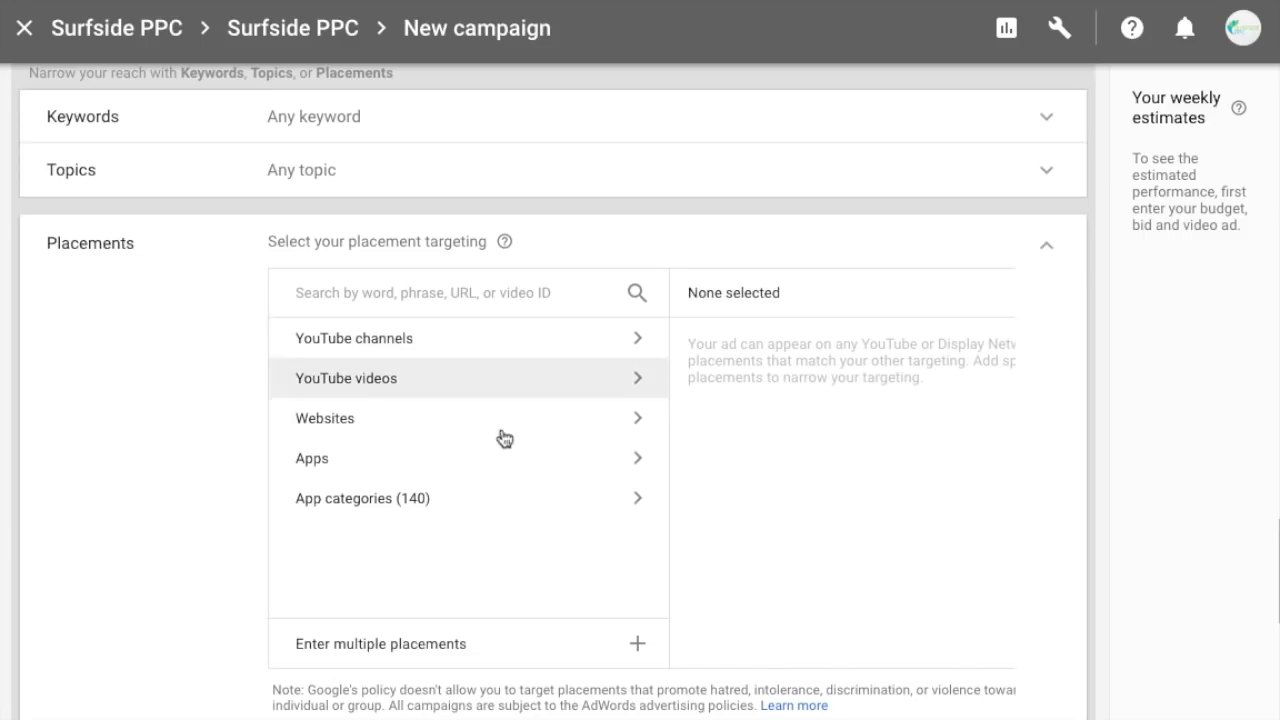
left_click(1052, 249)
scroll(680, 414, "up", 5)
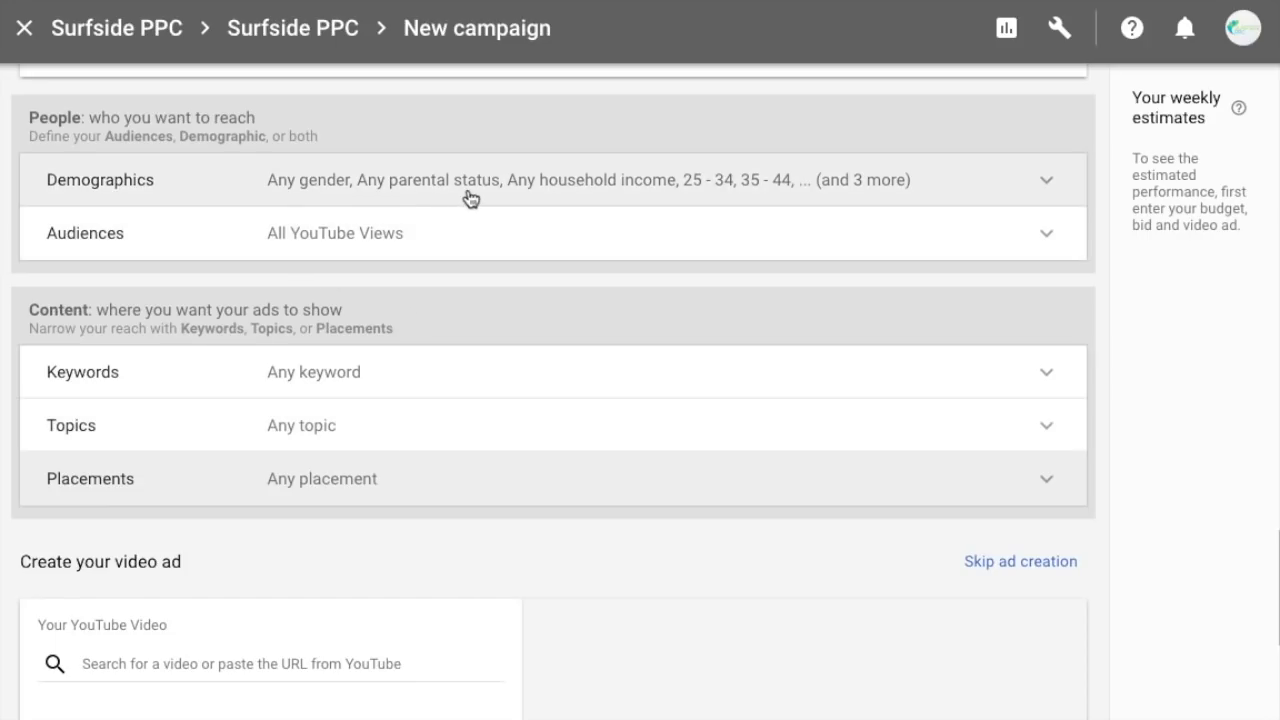
scroll(627, 300, "down", 3)
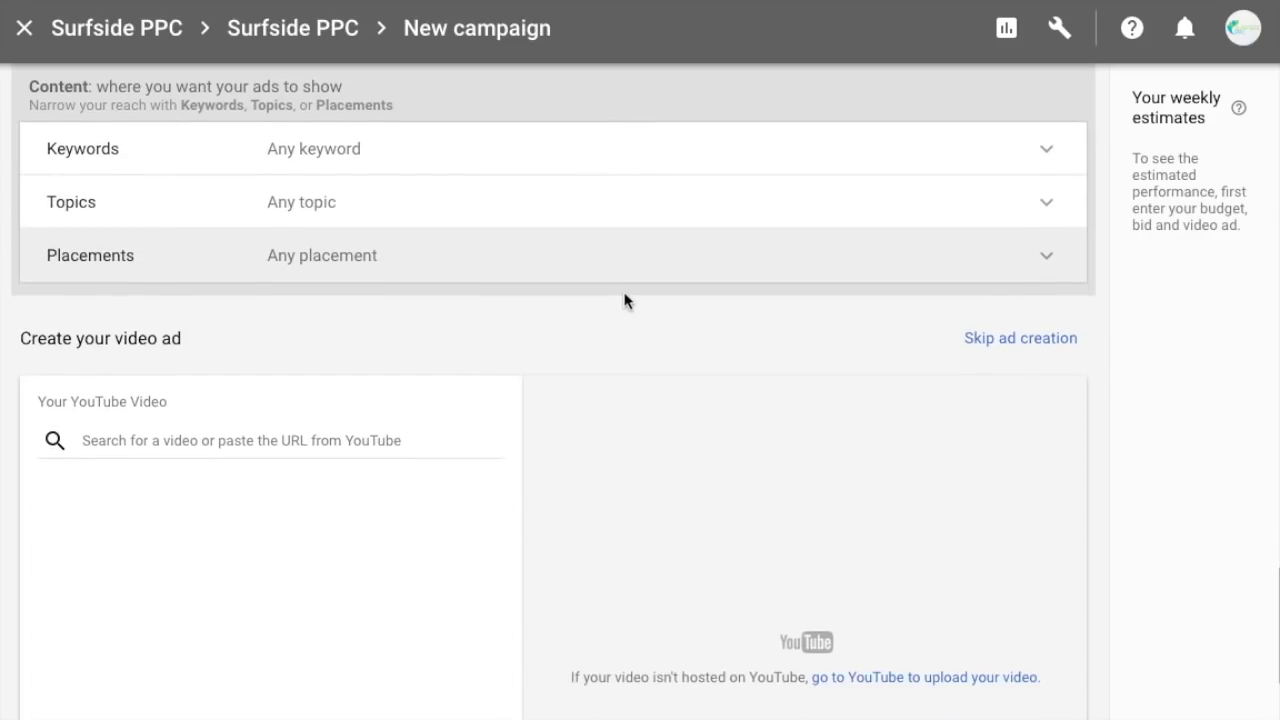
scroll(631, 377, "down", 3)
scroll(600, 368, "up", 2)
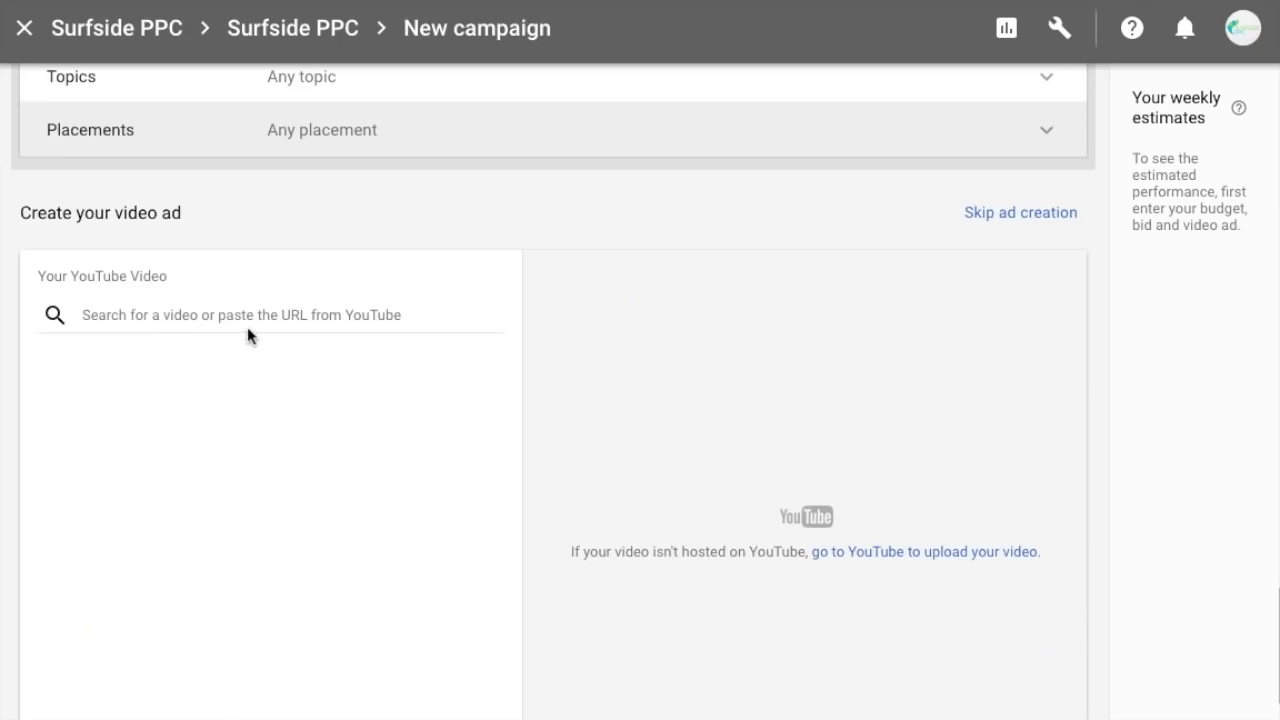
left_click(251, 315)
type("https://www.youtube.com/watch?v=tlcMORiBQZY&t=159s")
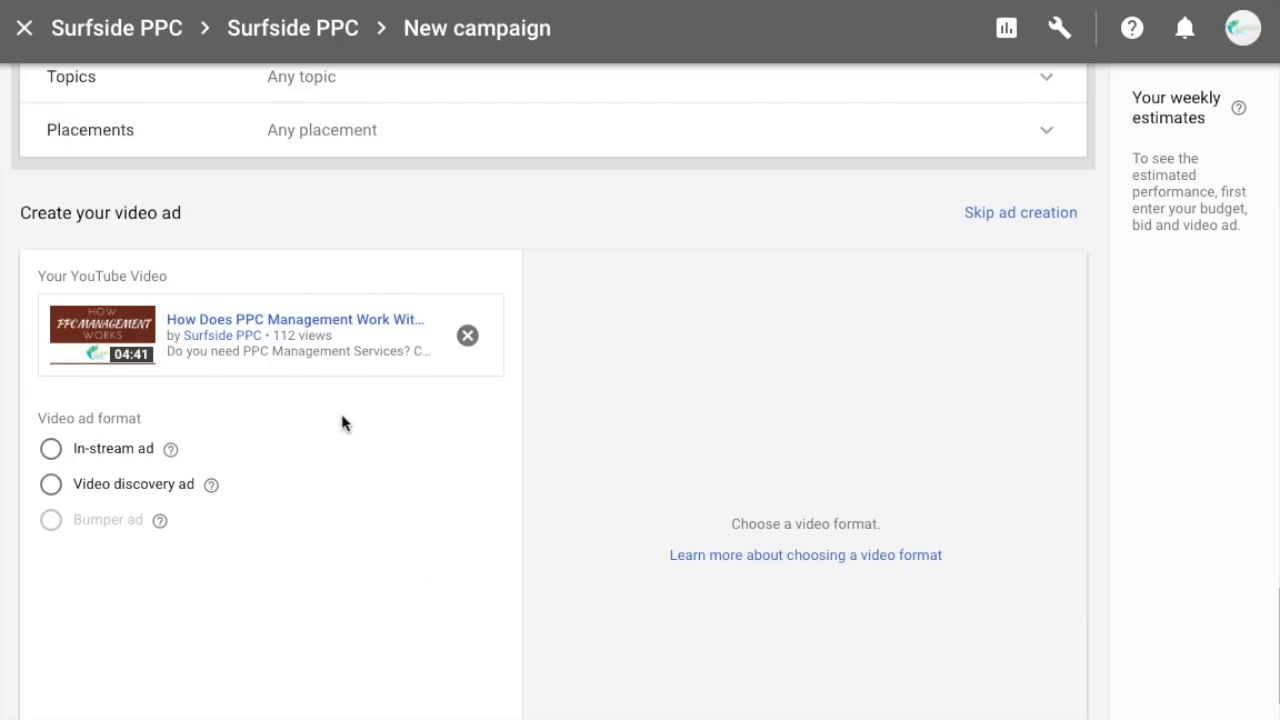
left_click(51, 449)
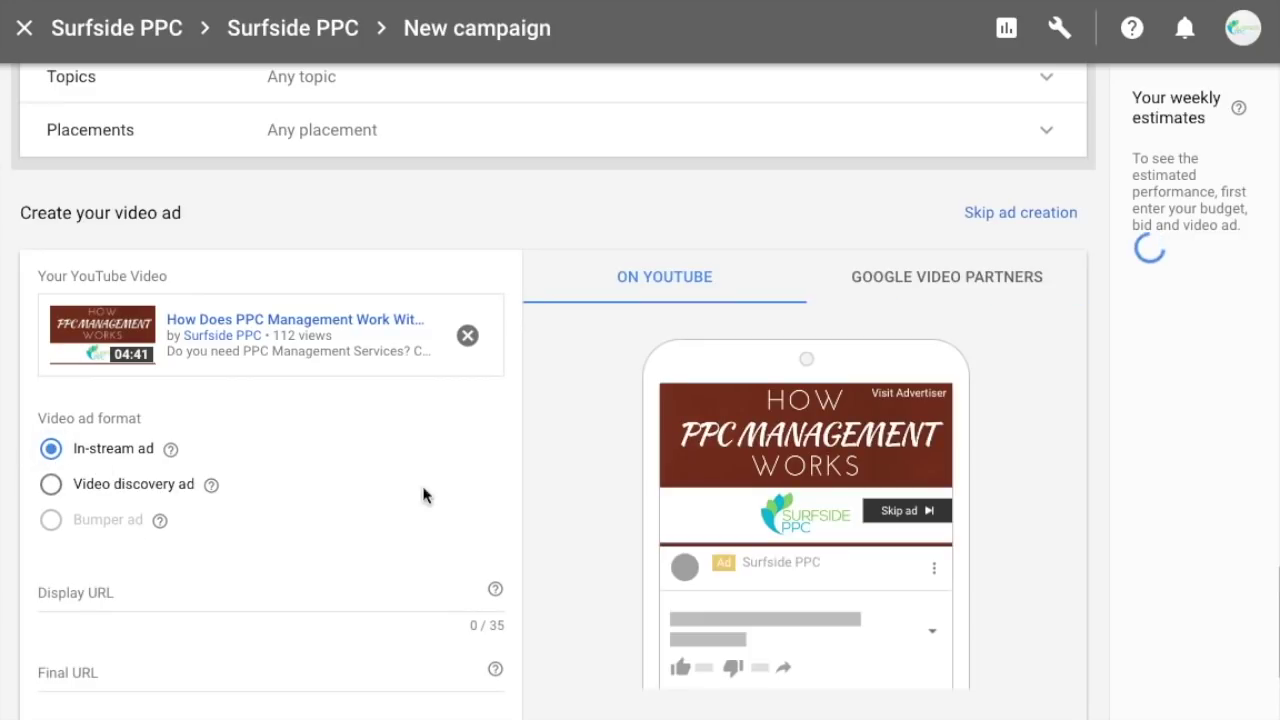
scroll(505, 452, "down", 1)
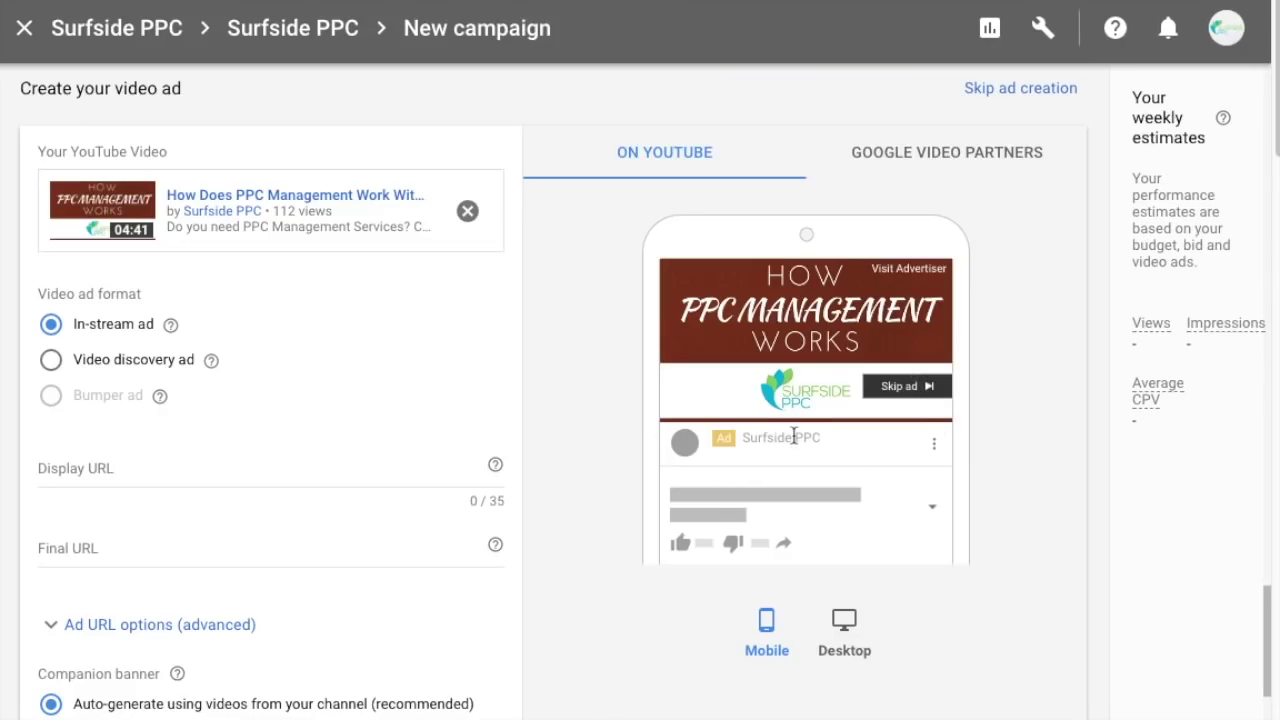
left_click(222, 460)
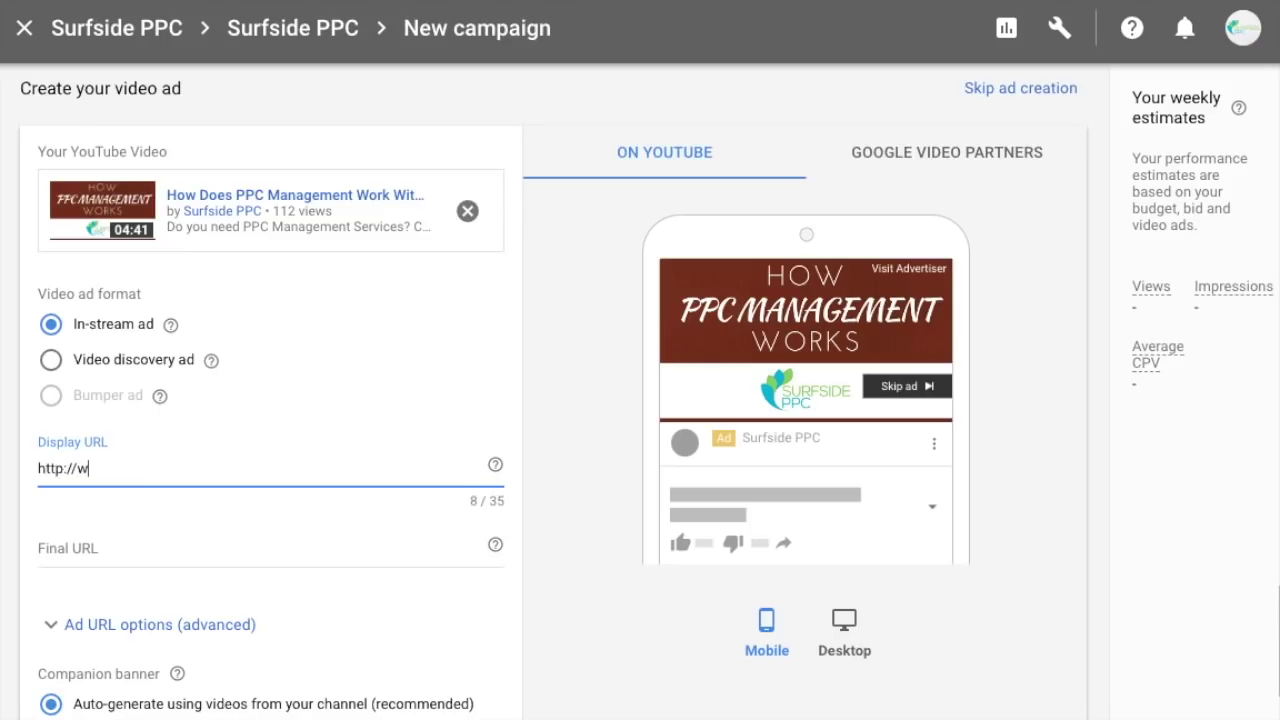
type("http://www.surfsideppc.com/contact/")
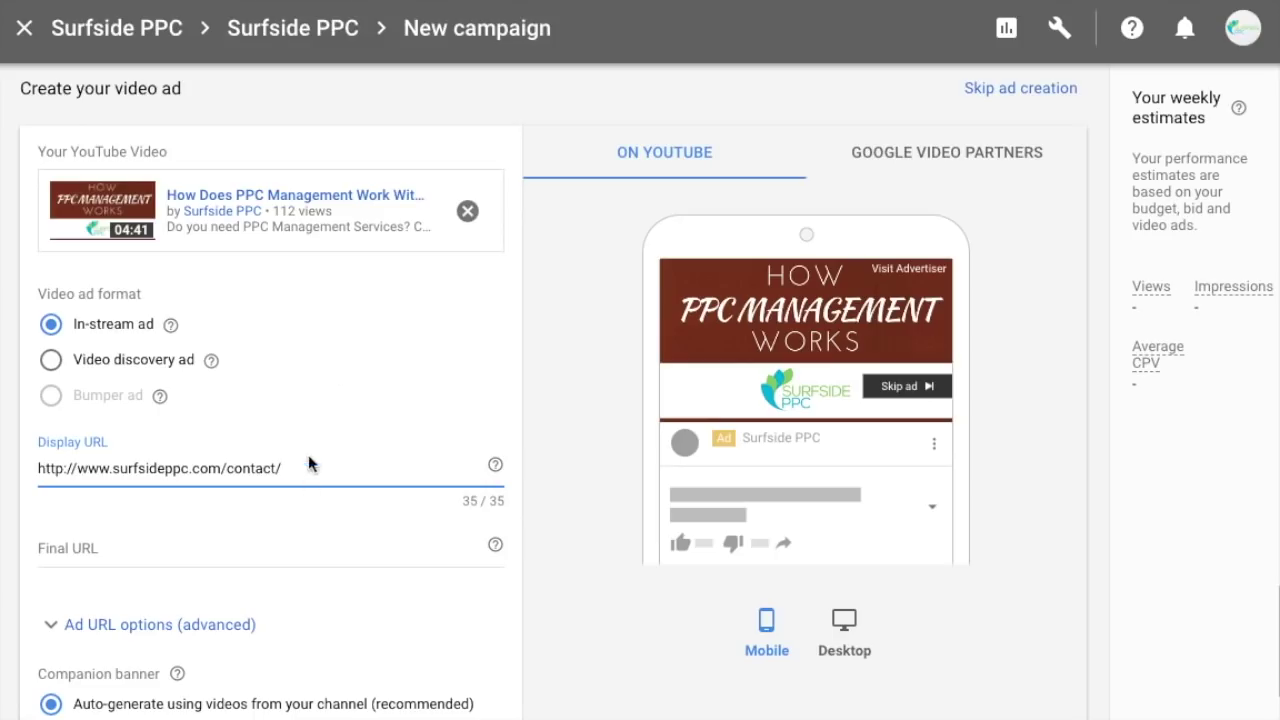
triple_click(188, 467)
key("ctrl+c")
left_click(191, 545)
key("ctrl+v")
scroll(297, 399, "down", 1)
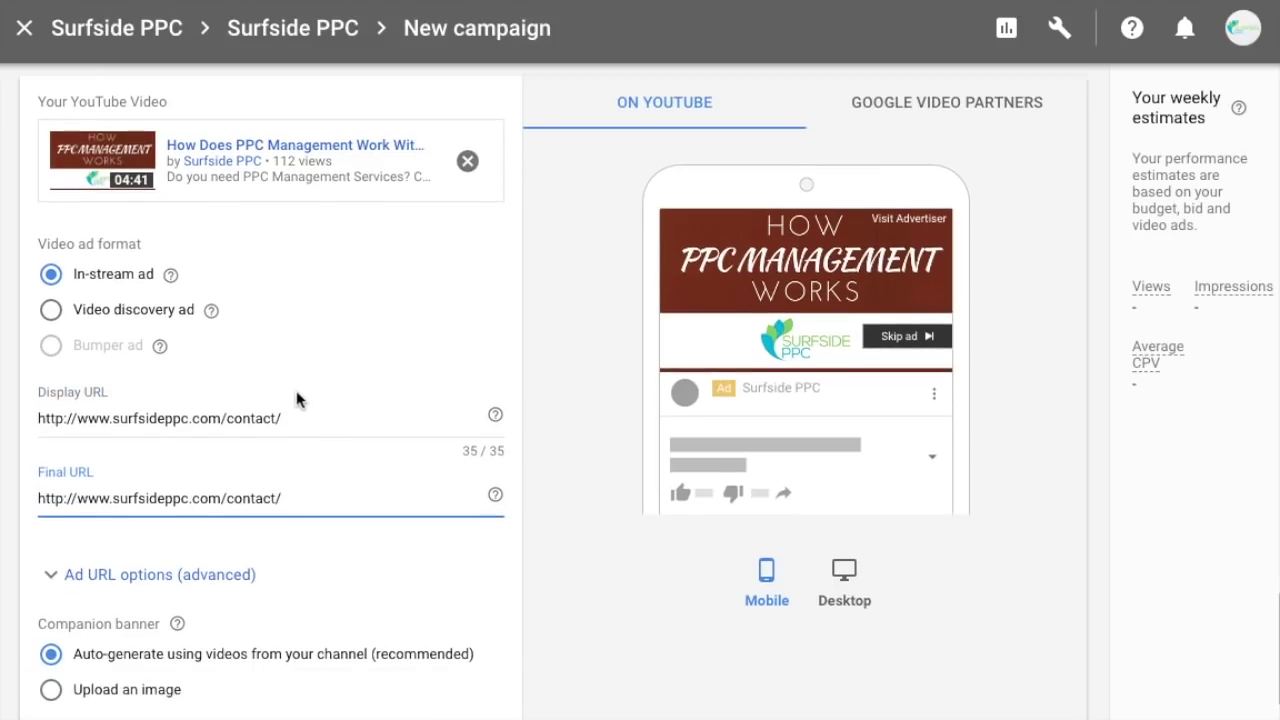
Switch the companion banner to an uploaded image to check the file requirements, and restore the auto-generated banner.
scroll(297, 399, "down", 3)
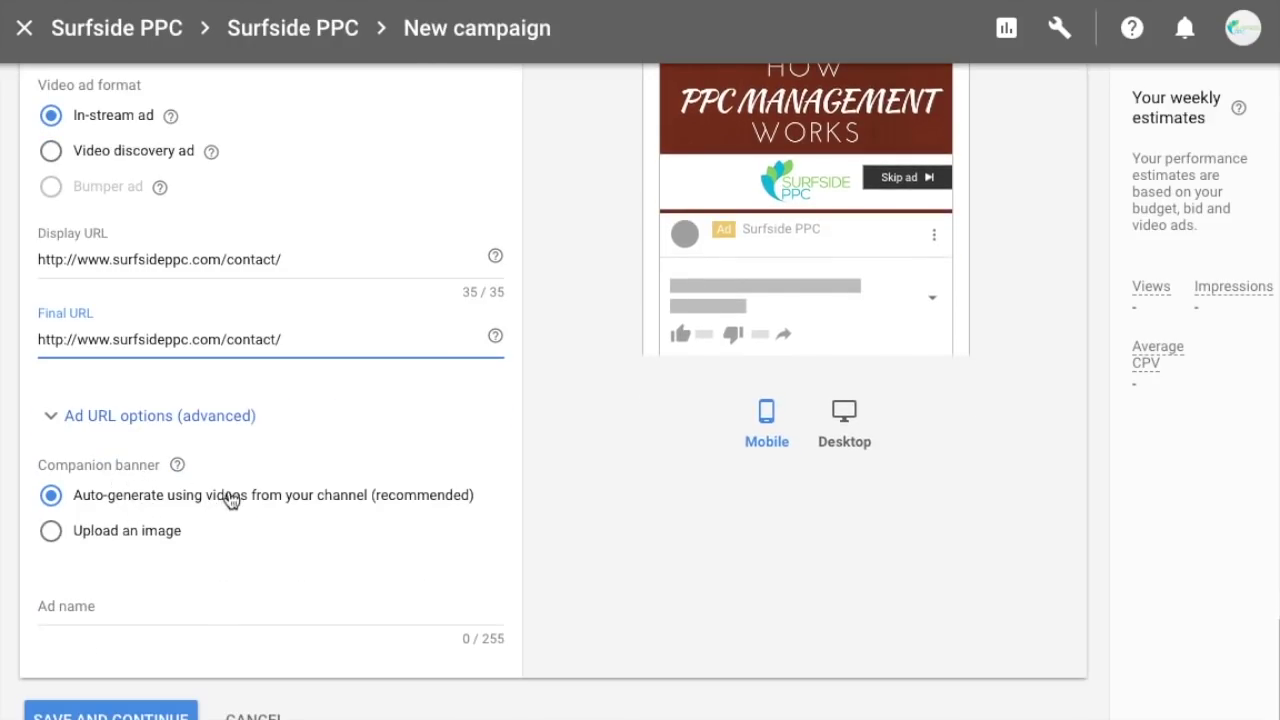
left_click(52, 533)
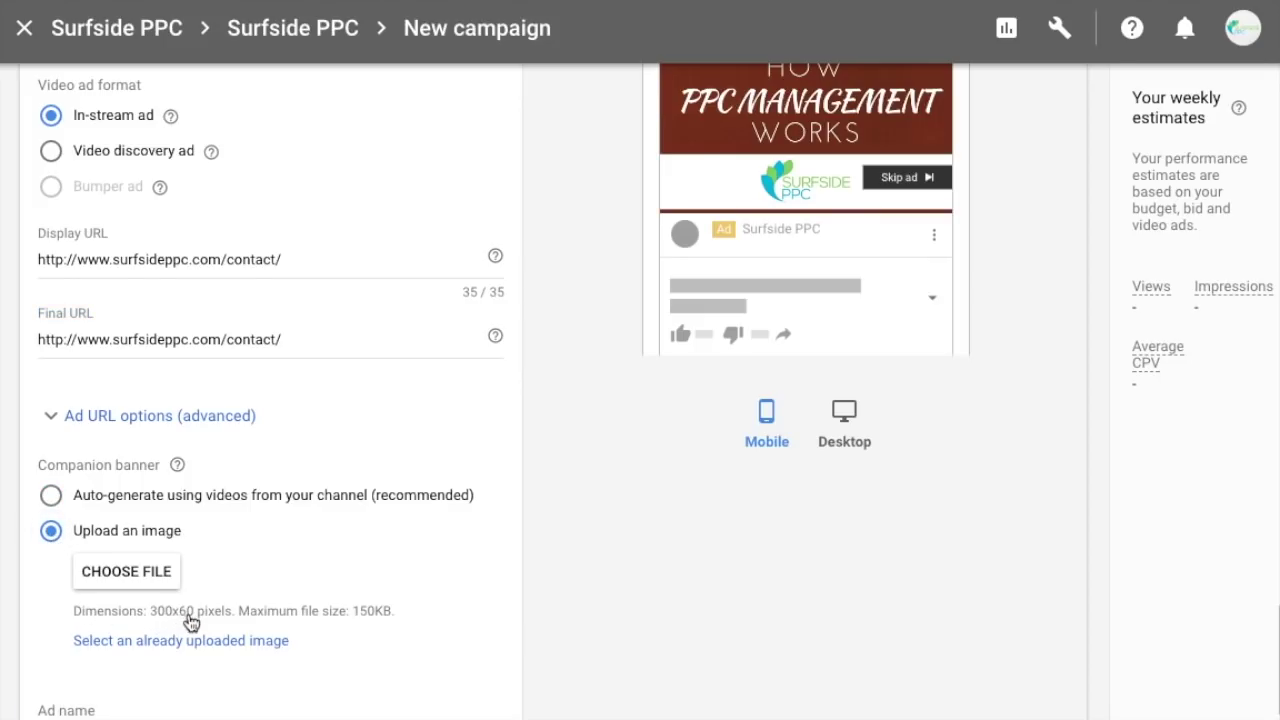
left_click(50, 496)
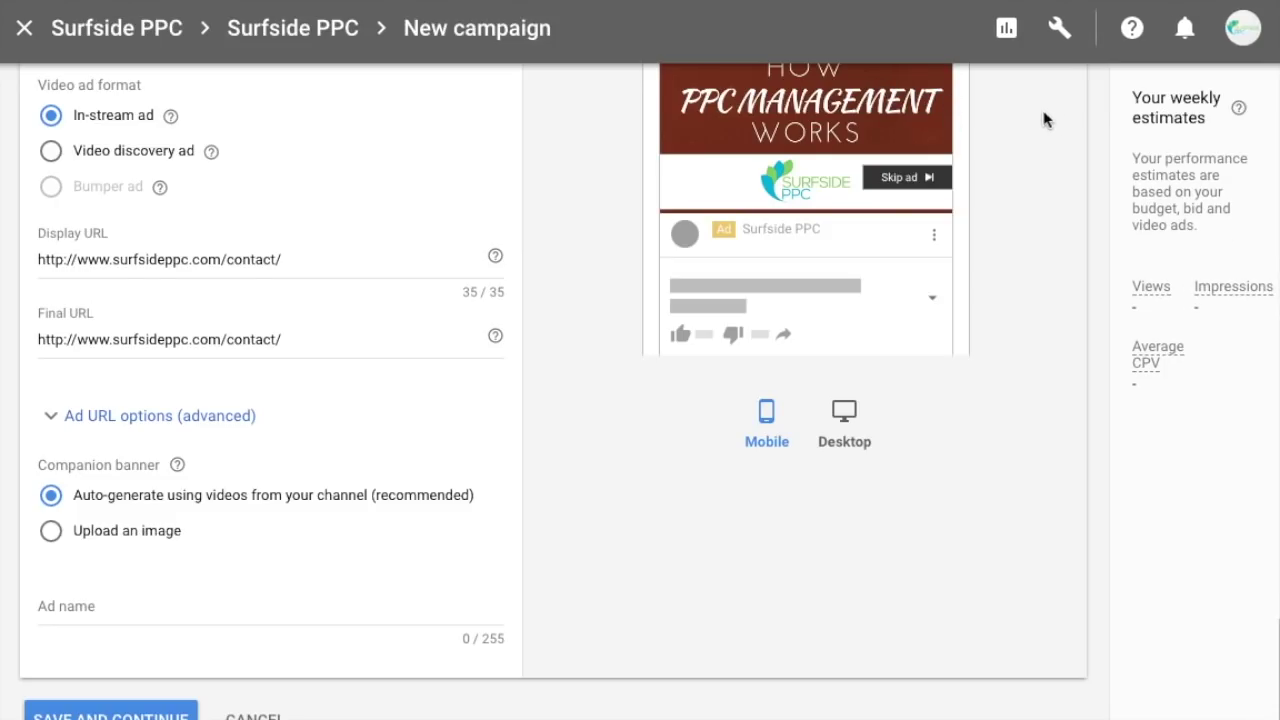
Name the ad "How PPC Management Works" and save the new campaign.
left_click(96, 604)
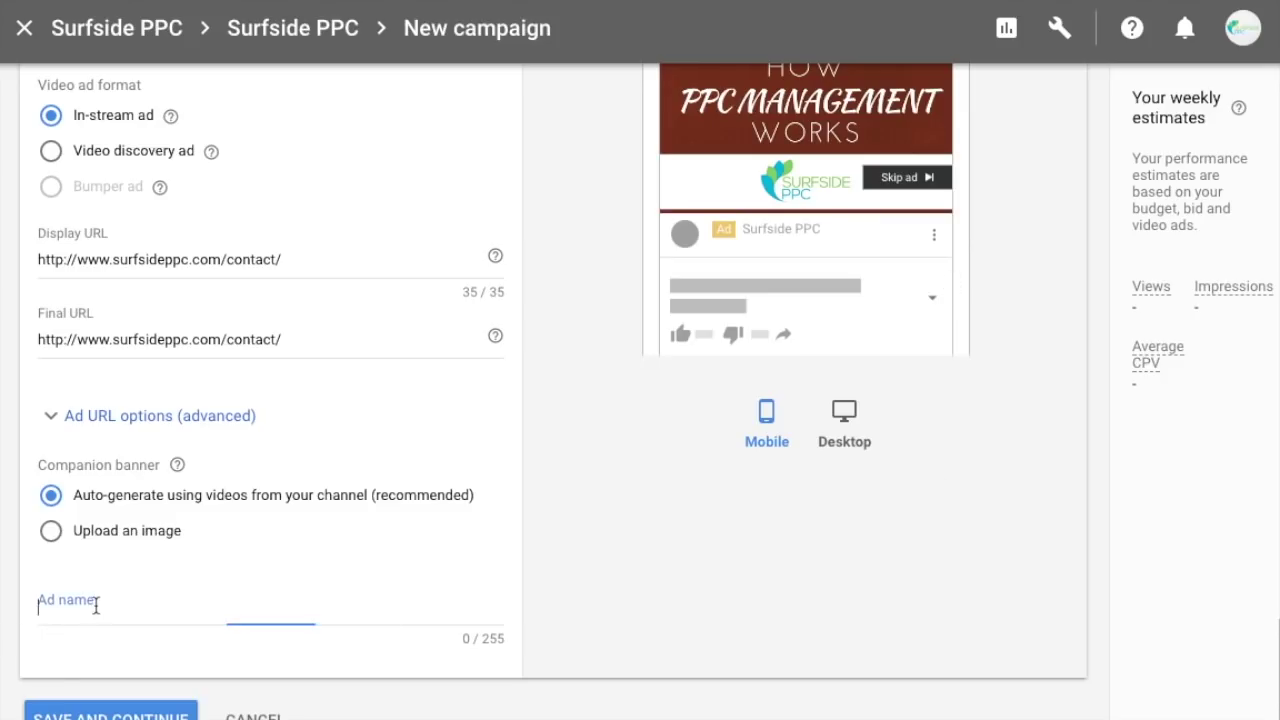
type("How PPC Management Works")
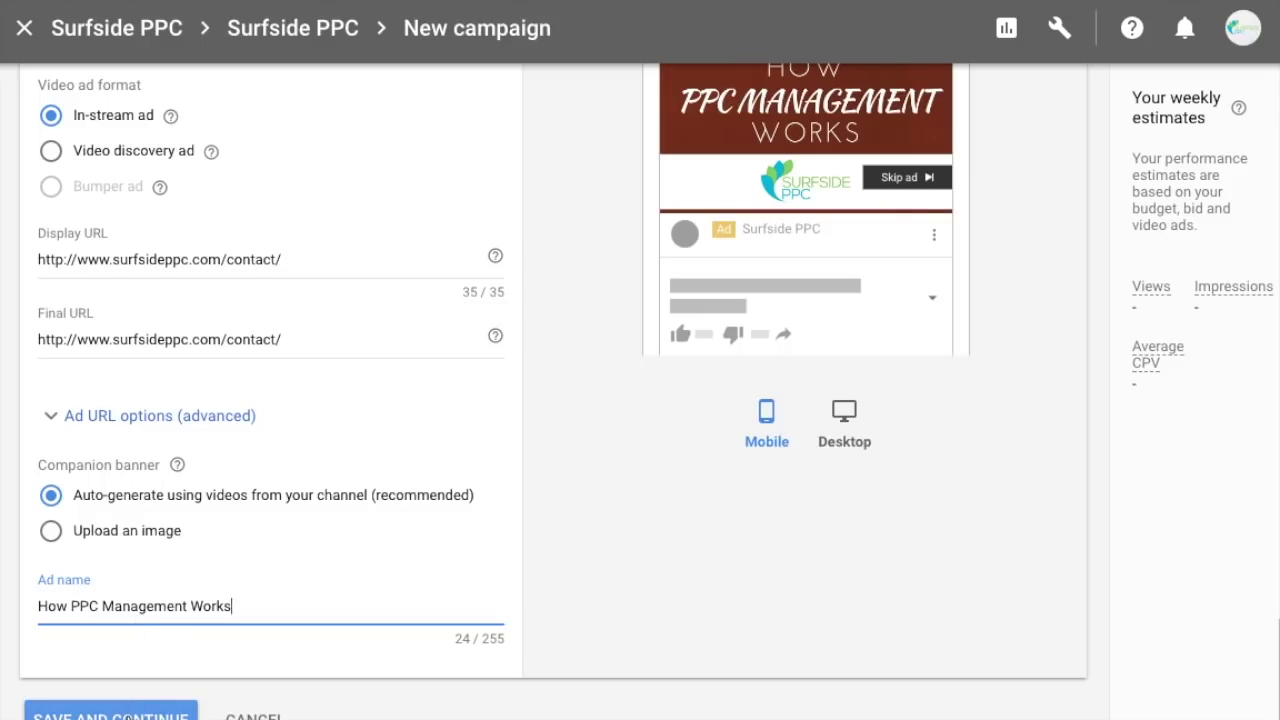
left_click(110, 712)
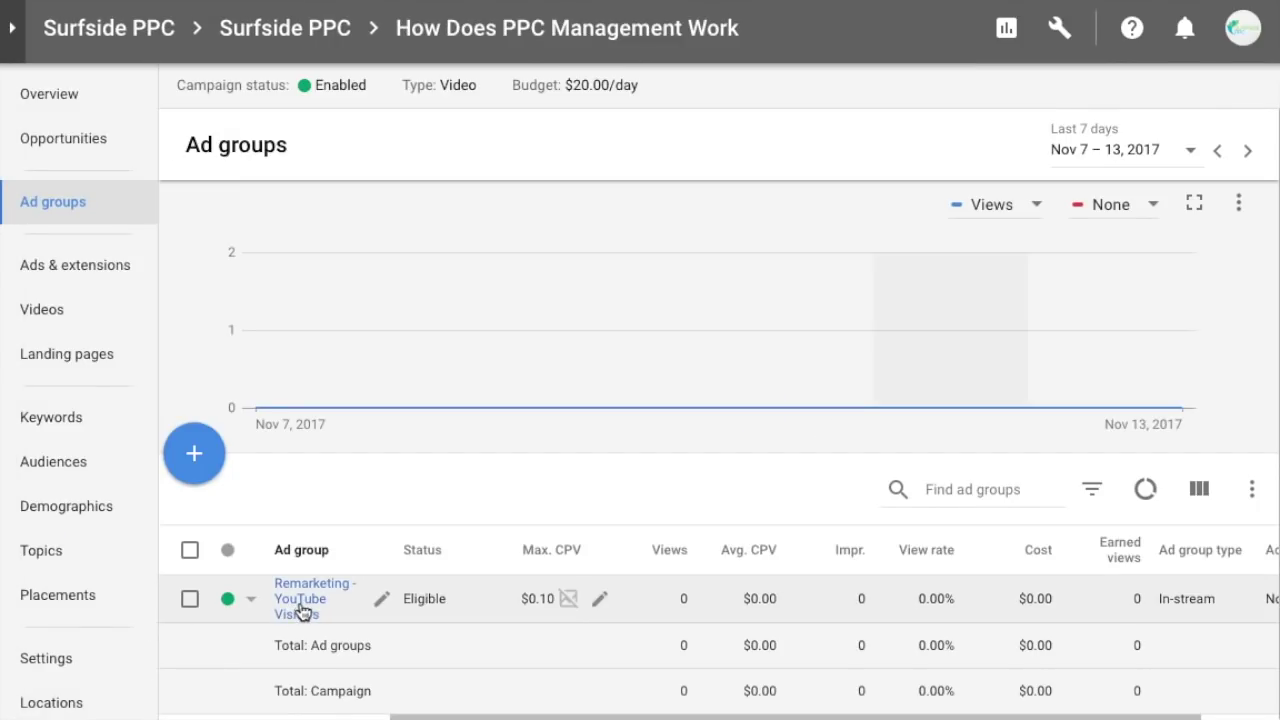
Start a new ad group named "Branding - PPC Management" with a maximum CPV bid of $0.05.
left_click(193, 454)
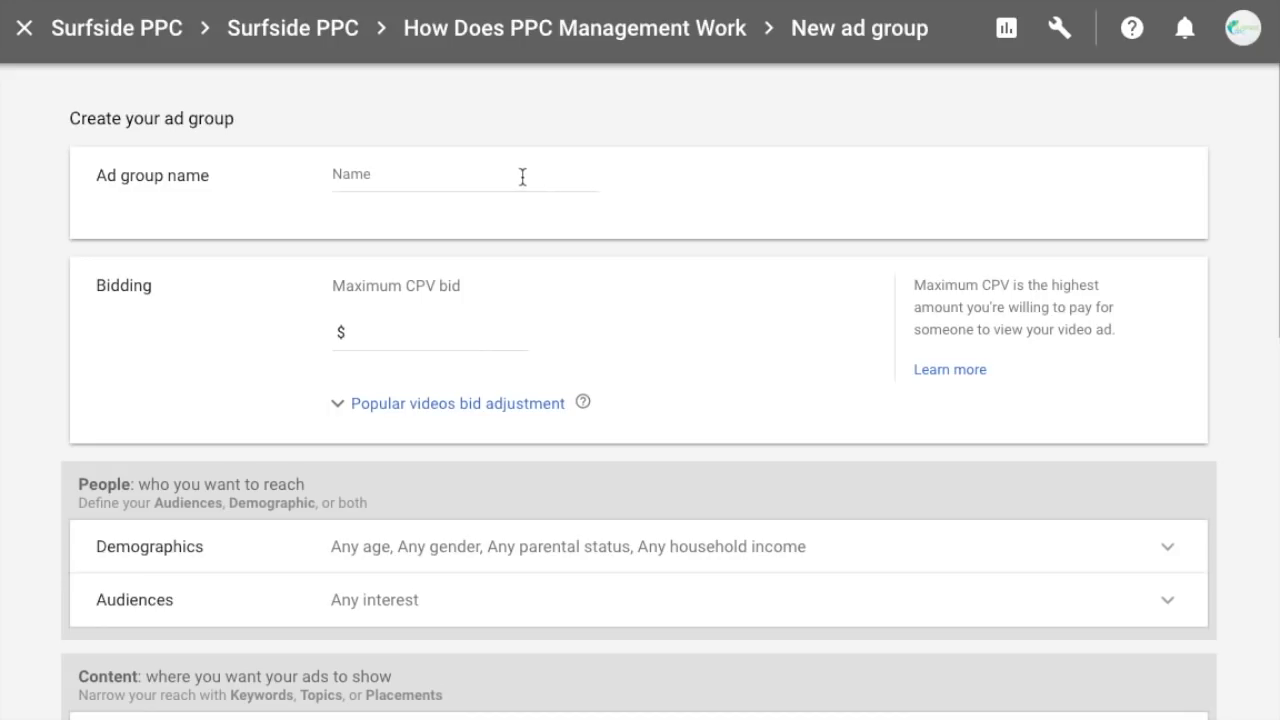
left_click(401, 178)
type("Brand")
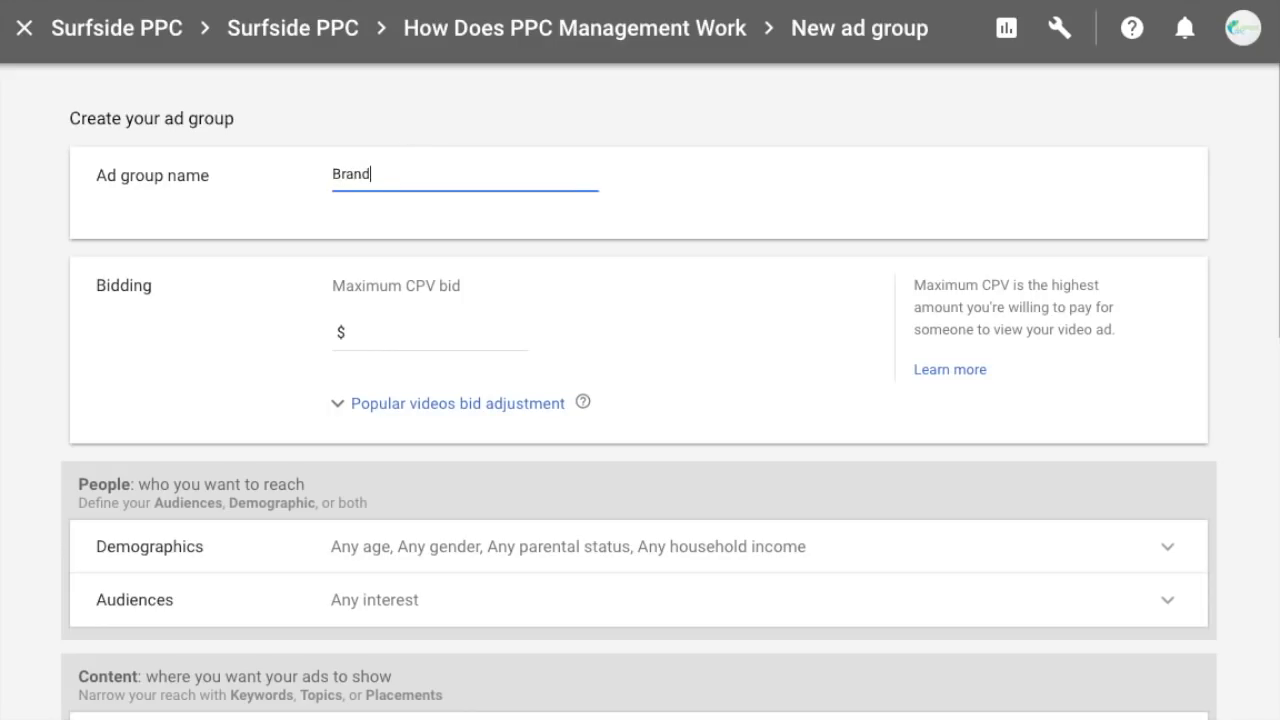
type("ing - PPC Management")
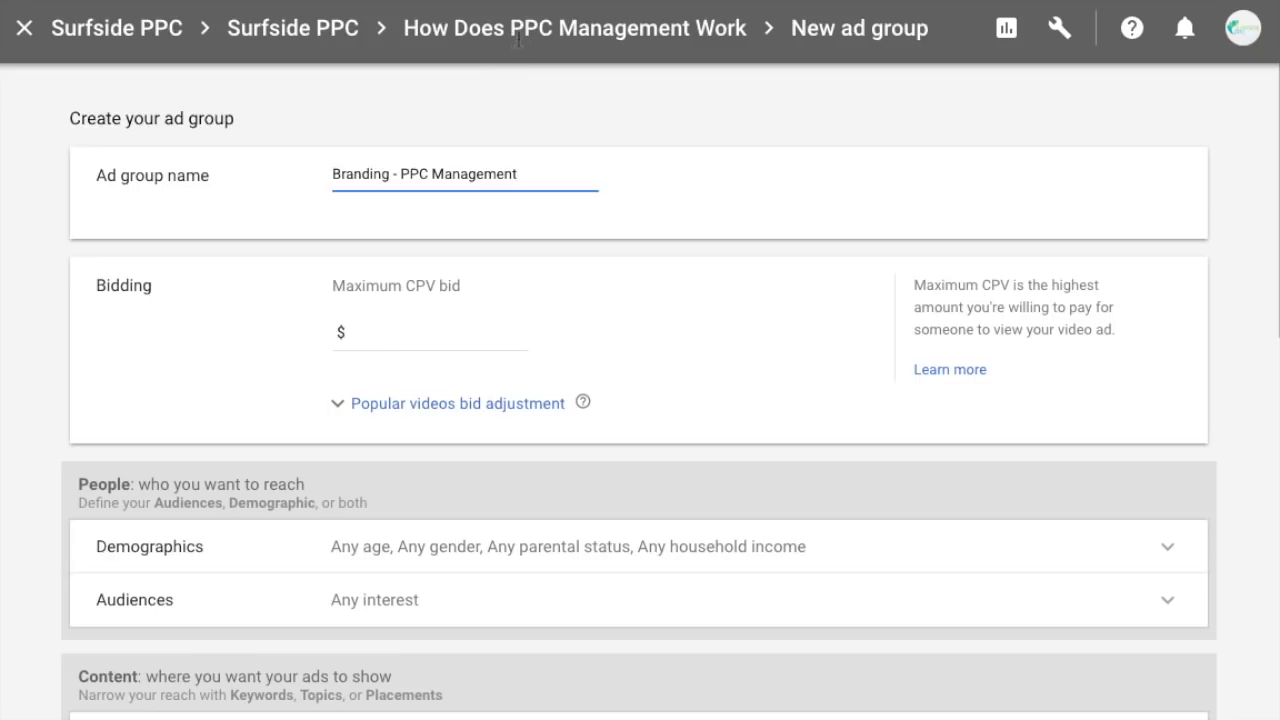
left_click(379, 335)
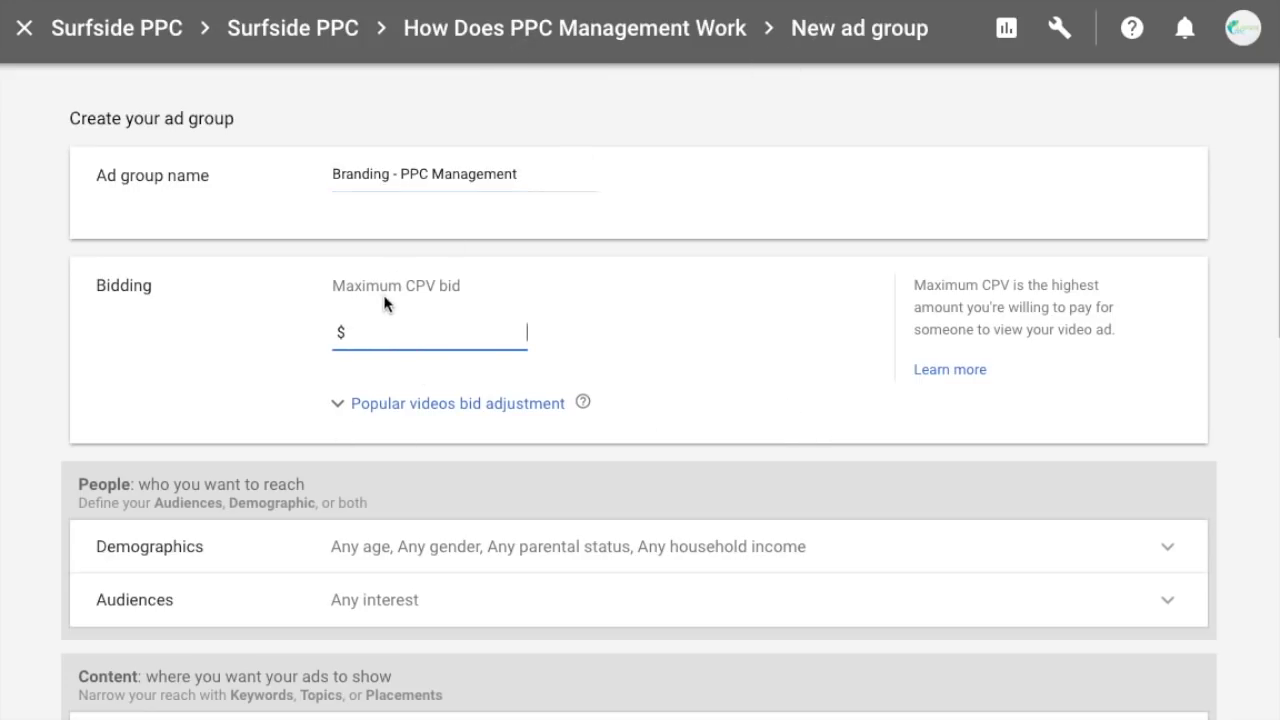
type("0.05")
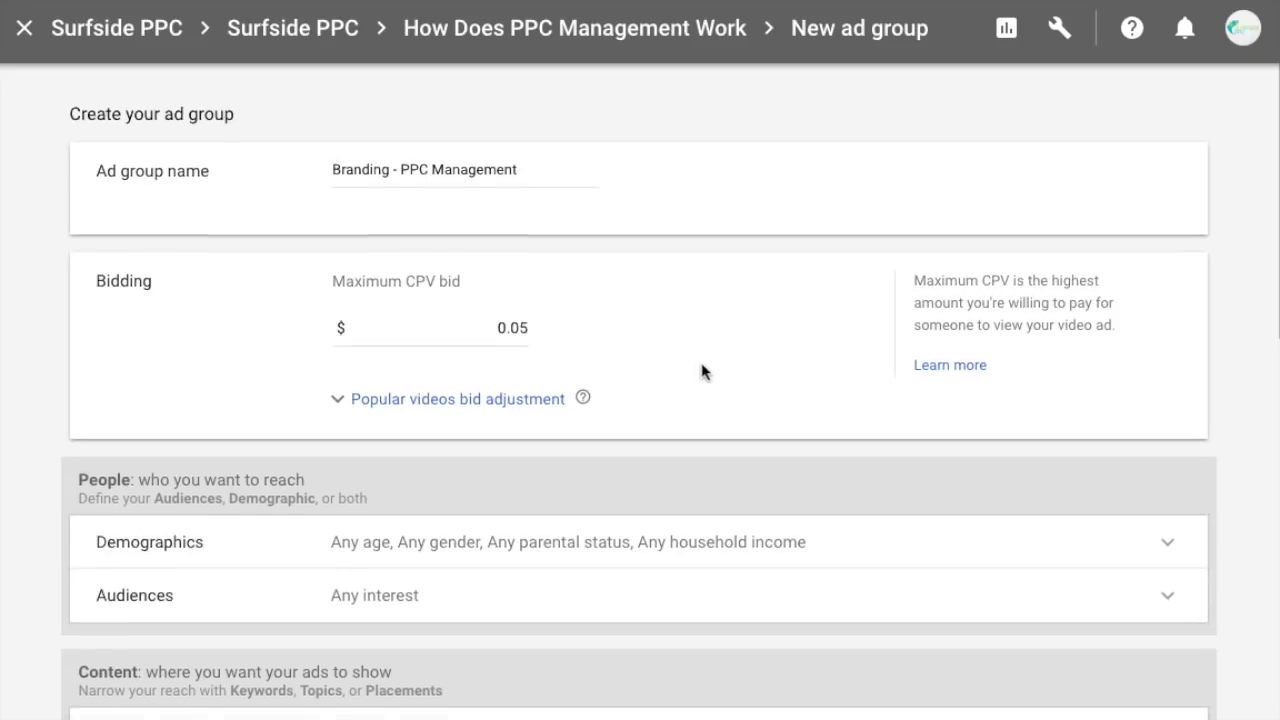
Exclude the 18 - 24 age range from the ad group's demographic targeting.
scroll(700, 370, "down", 5)
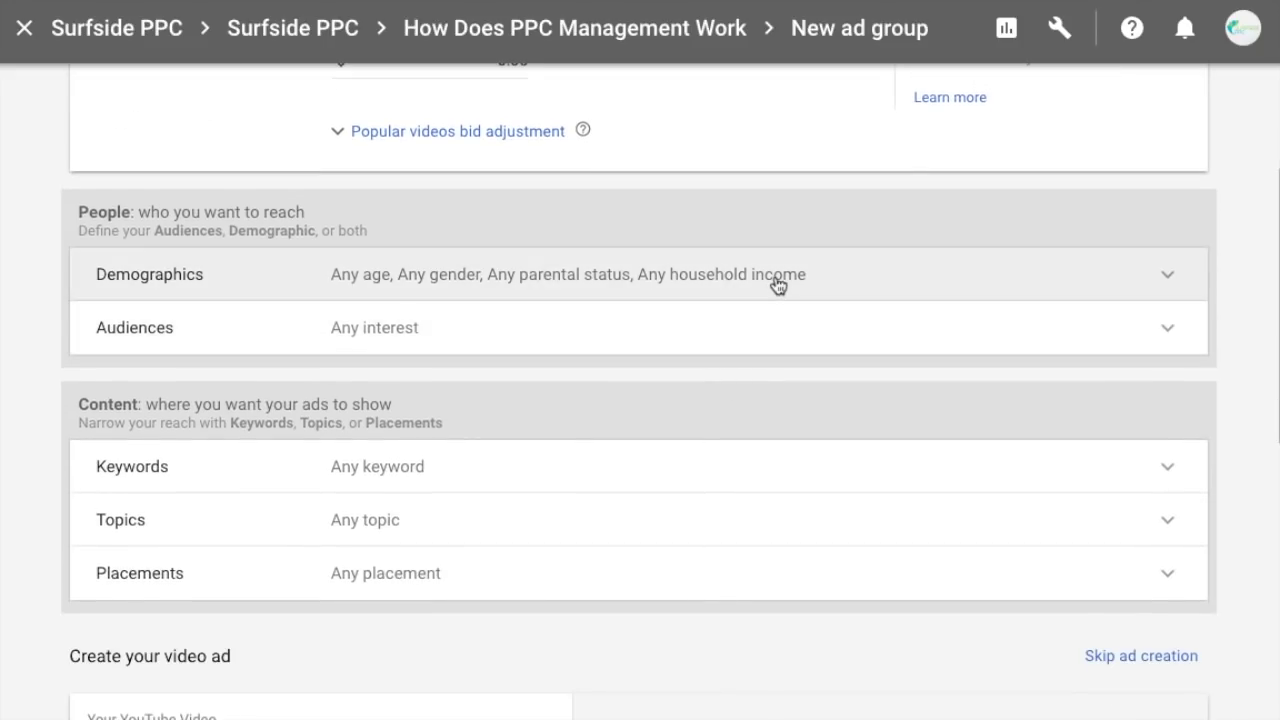
left_click(771, 284)
left_click(570, 386)
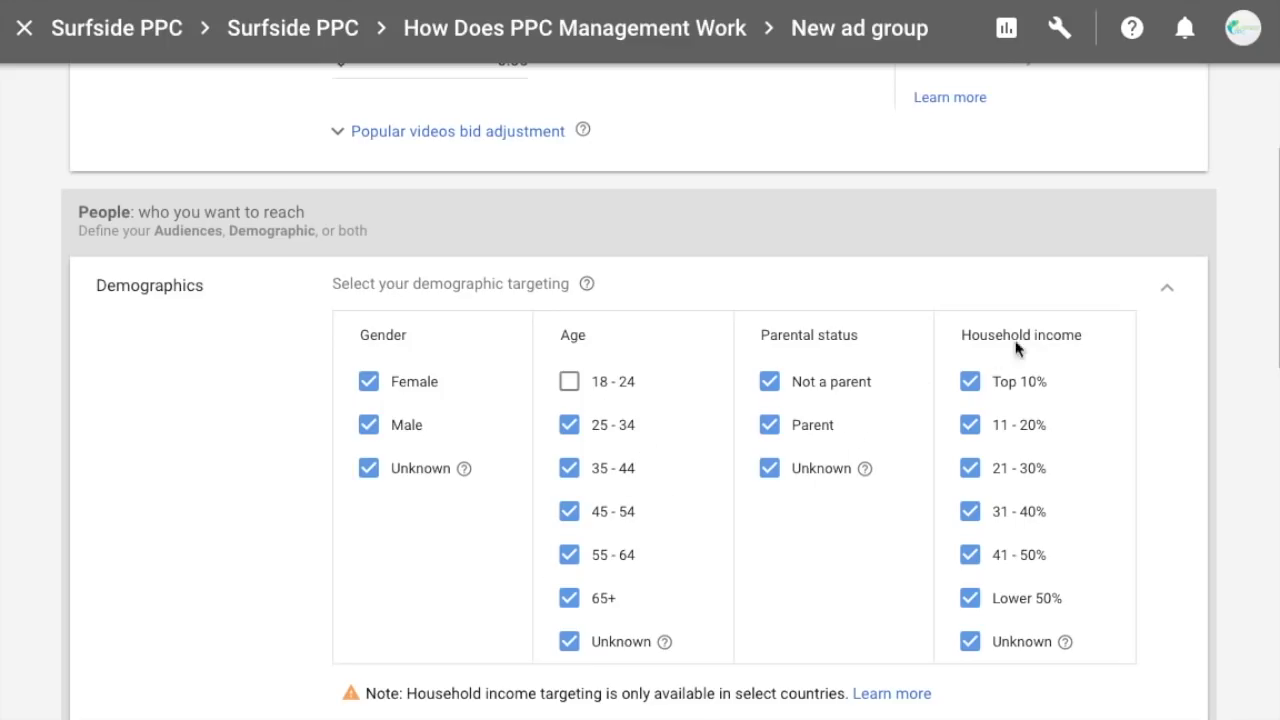
left_click(1167, 296)
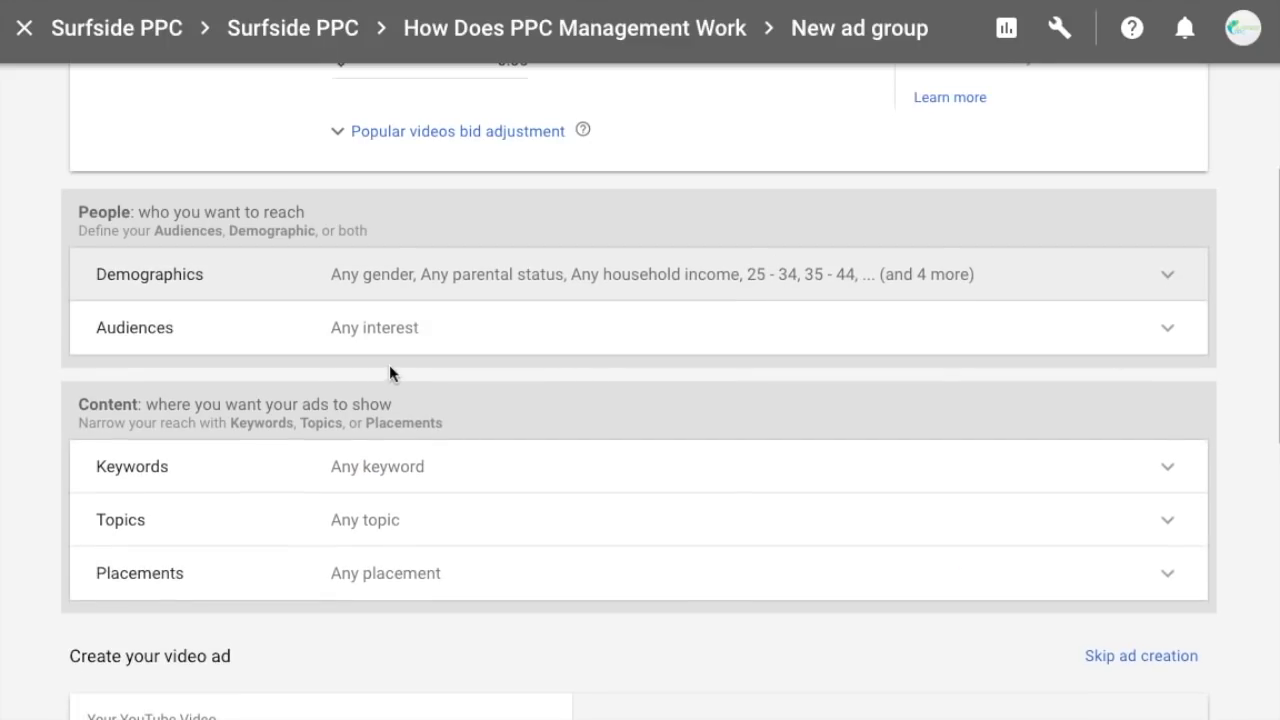
Review the ad group's audience targeting types and close them without selecting an audience.
left_click(437, 344)
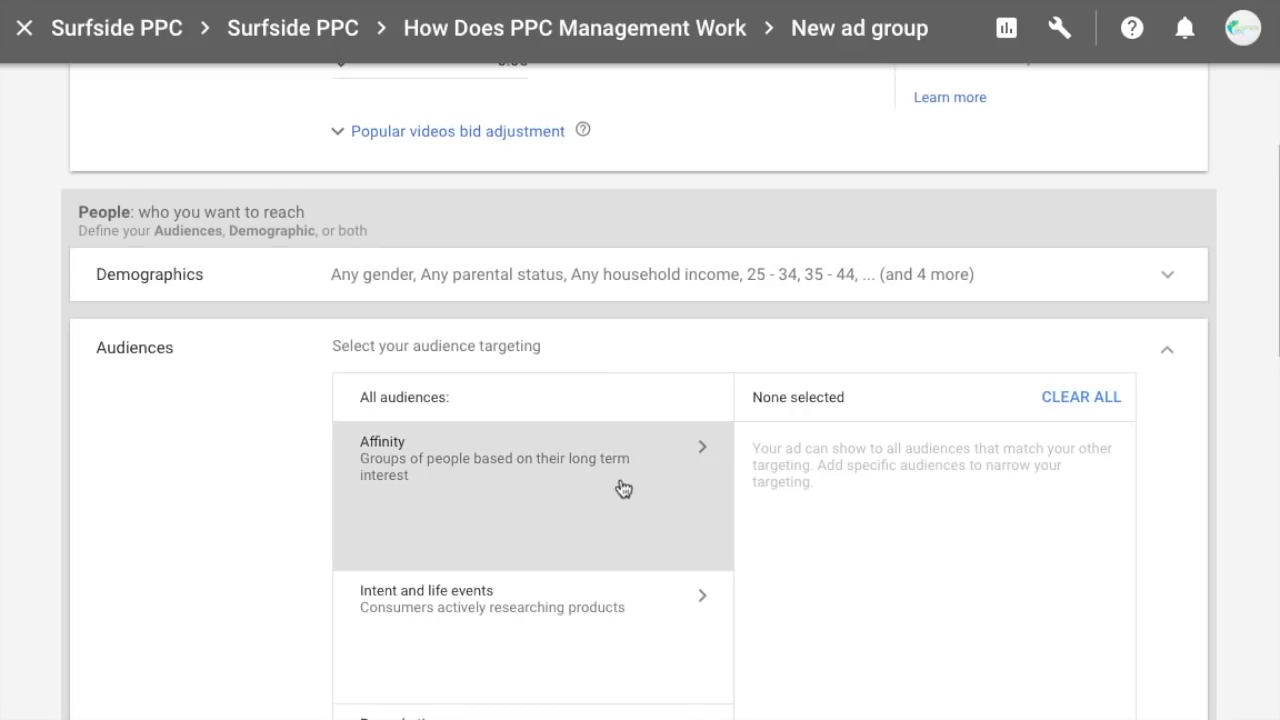
scroll(634, 474, "down", 3)
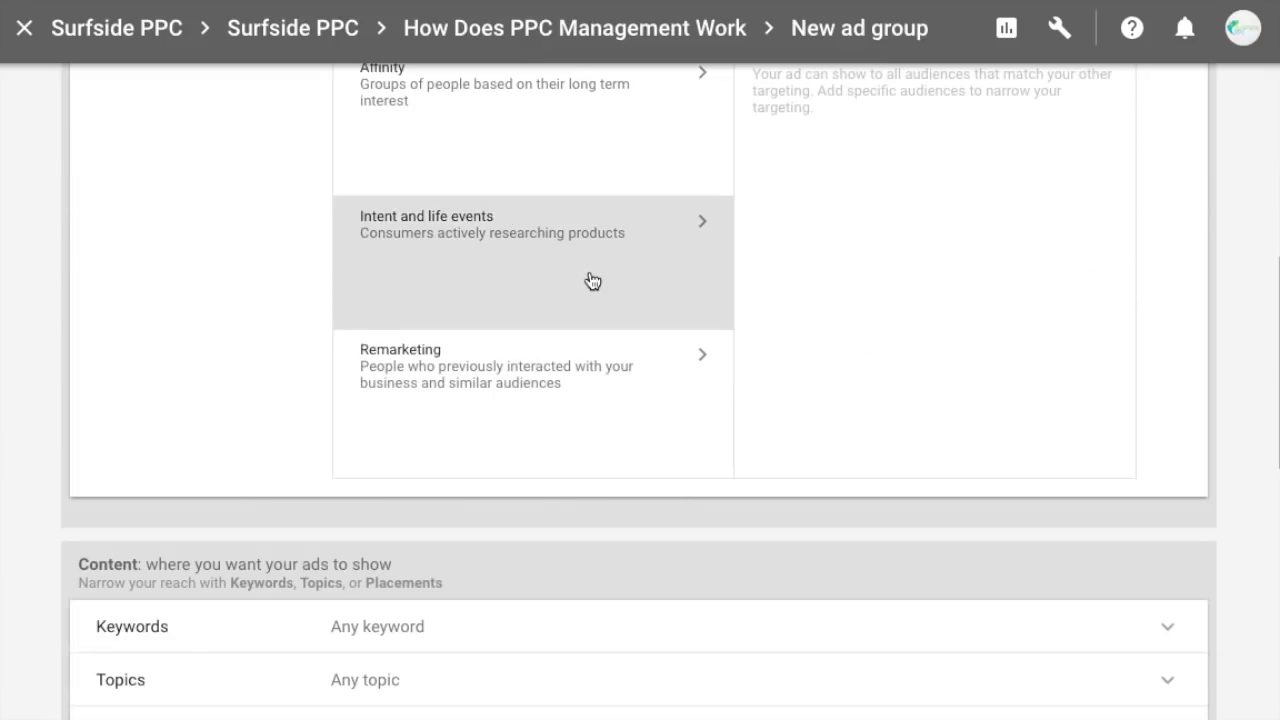
scroll(760, 290, "up", 5)
left_click(1164, 522)
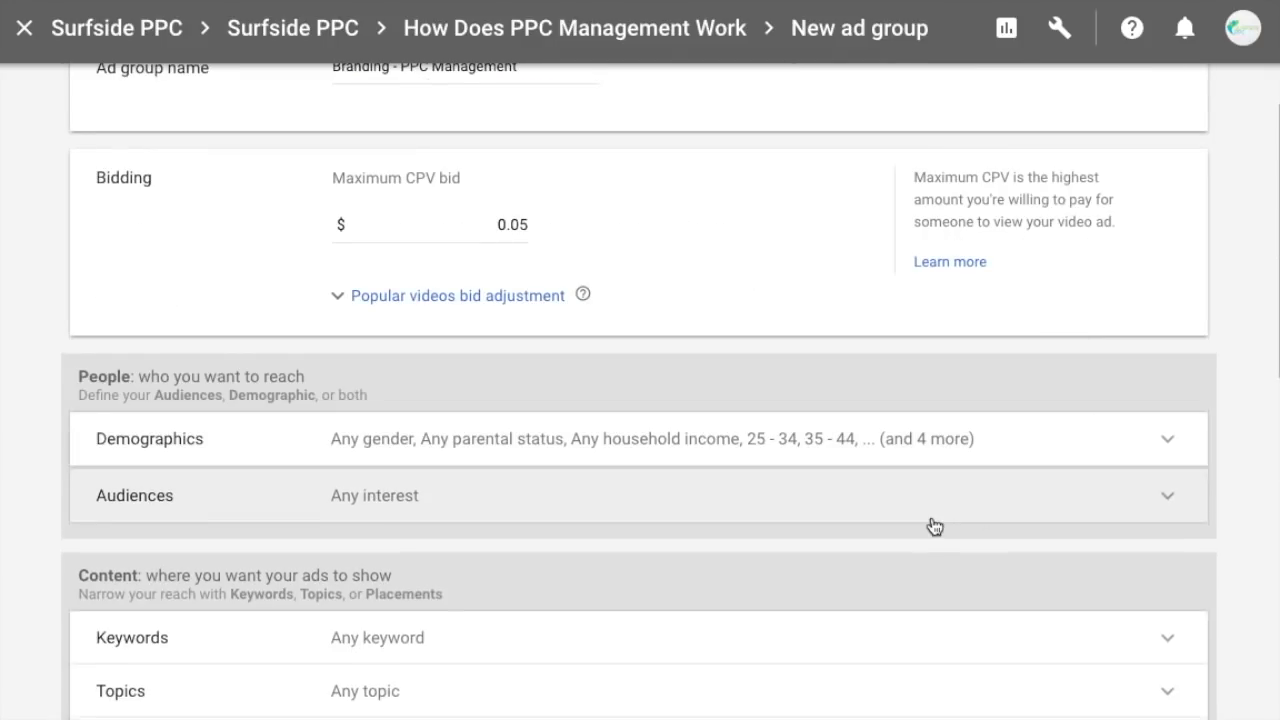
scroll(800, 570, "down", 1)
scroll(605, 660, "down", 1)
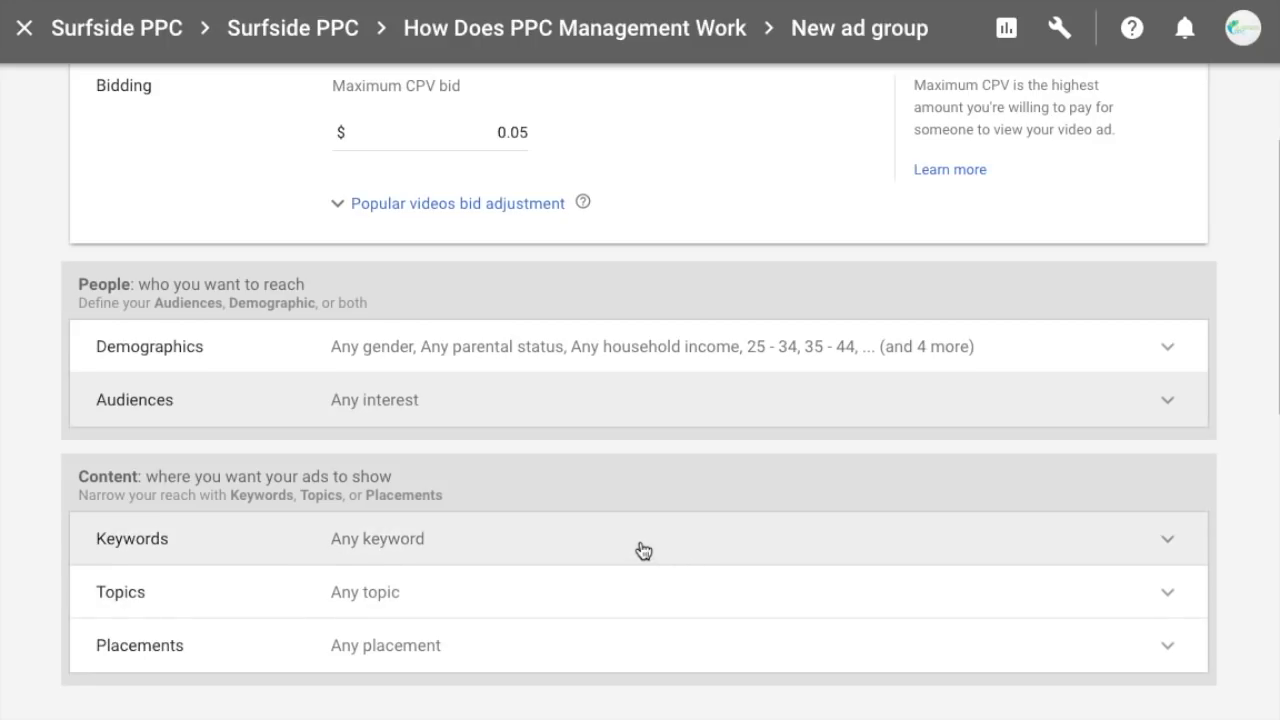
Filter the ad group's intent and life events audiences by the term "marketing".
left_click(589, 410)
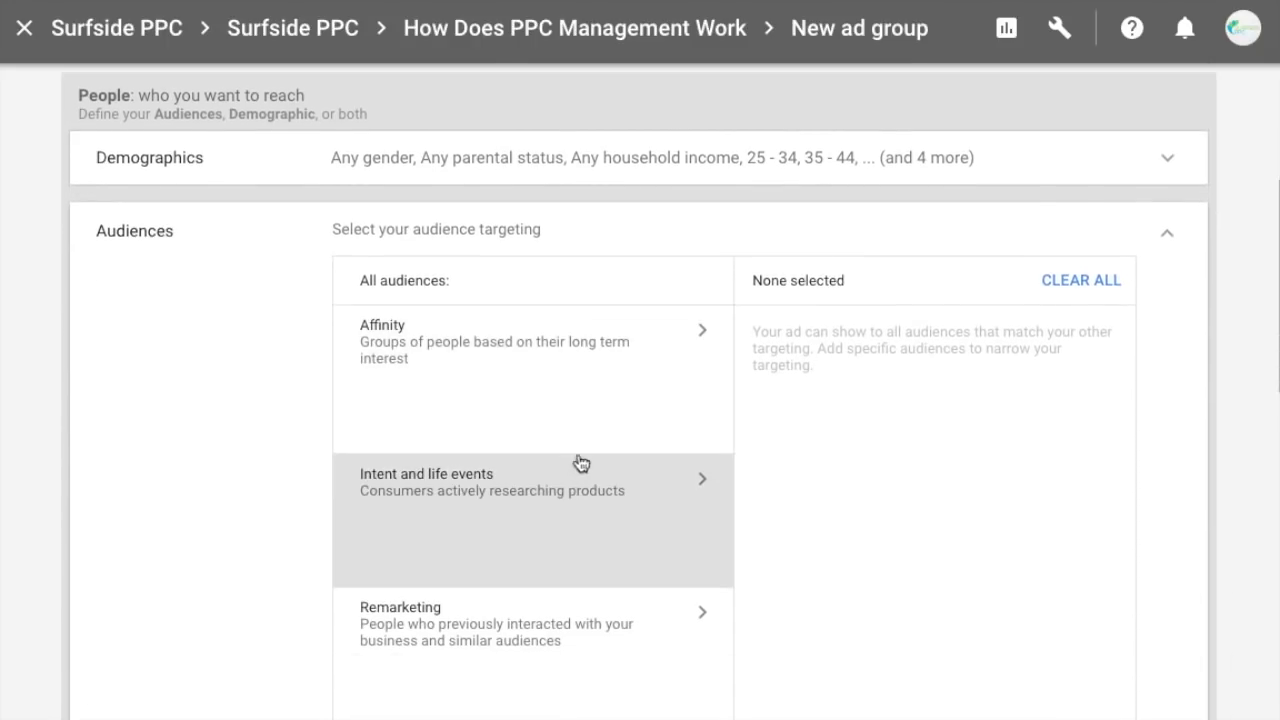
left_click(580, 462)
left_click(526, 385)
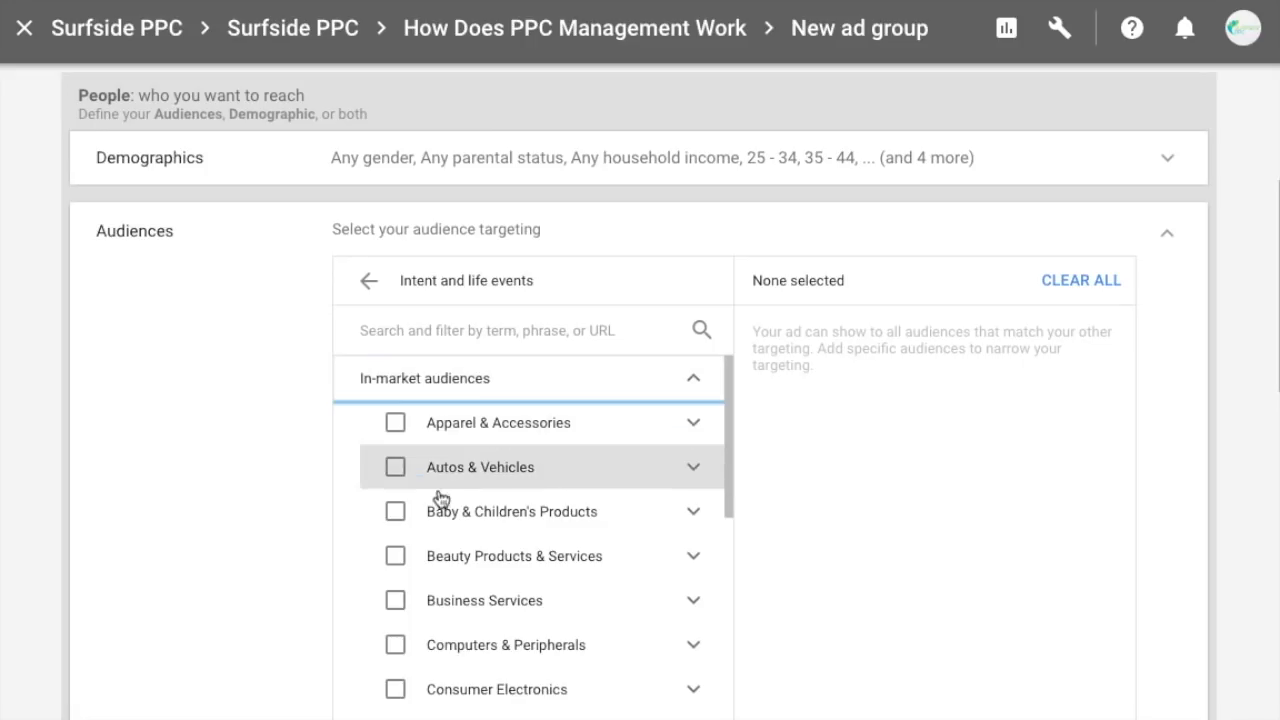
scroll(550, 480, "down", 1)
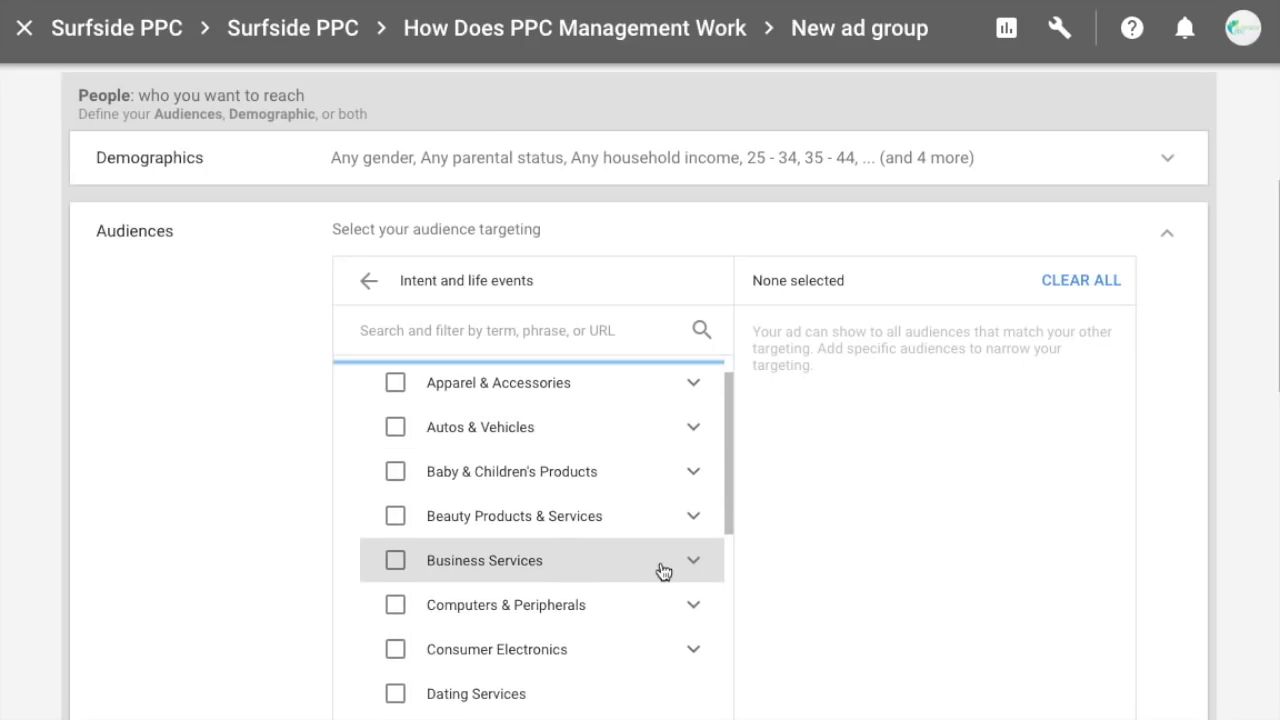
left_click(510, 333)
type("marketing")
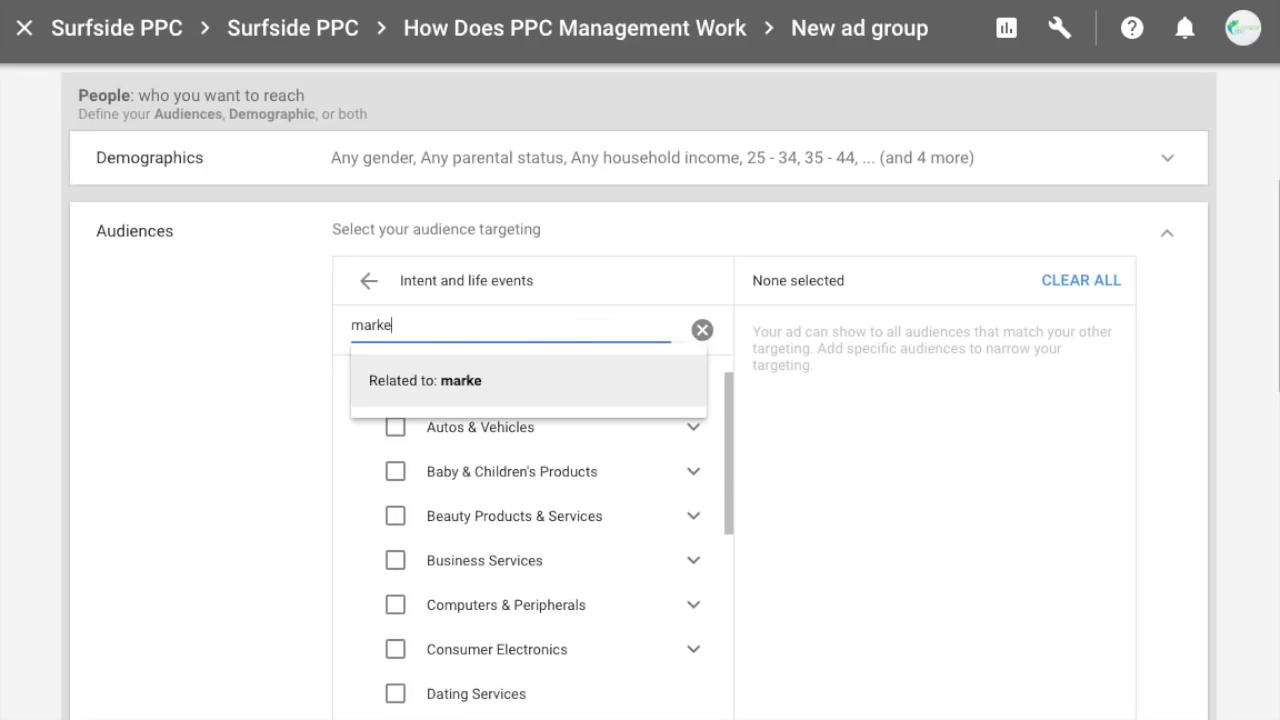
key("Return")
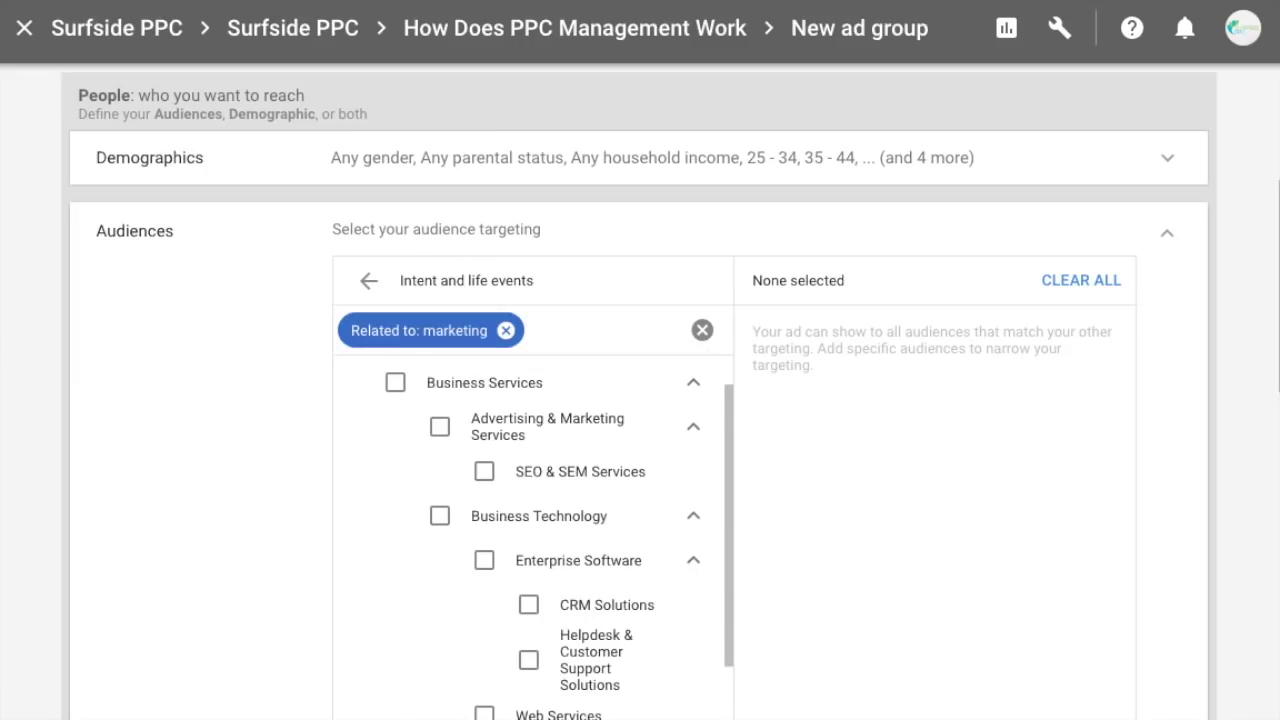
Target the in-market audiences SEO & SEM Services, Web Services, and Sales & Marketing Jobs, and collapse the audience settings.
left_click(484, 472)
scroll(546, 486, "down", 2)
left_click(484, 632)
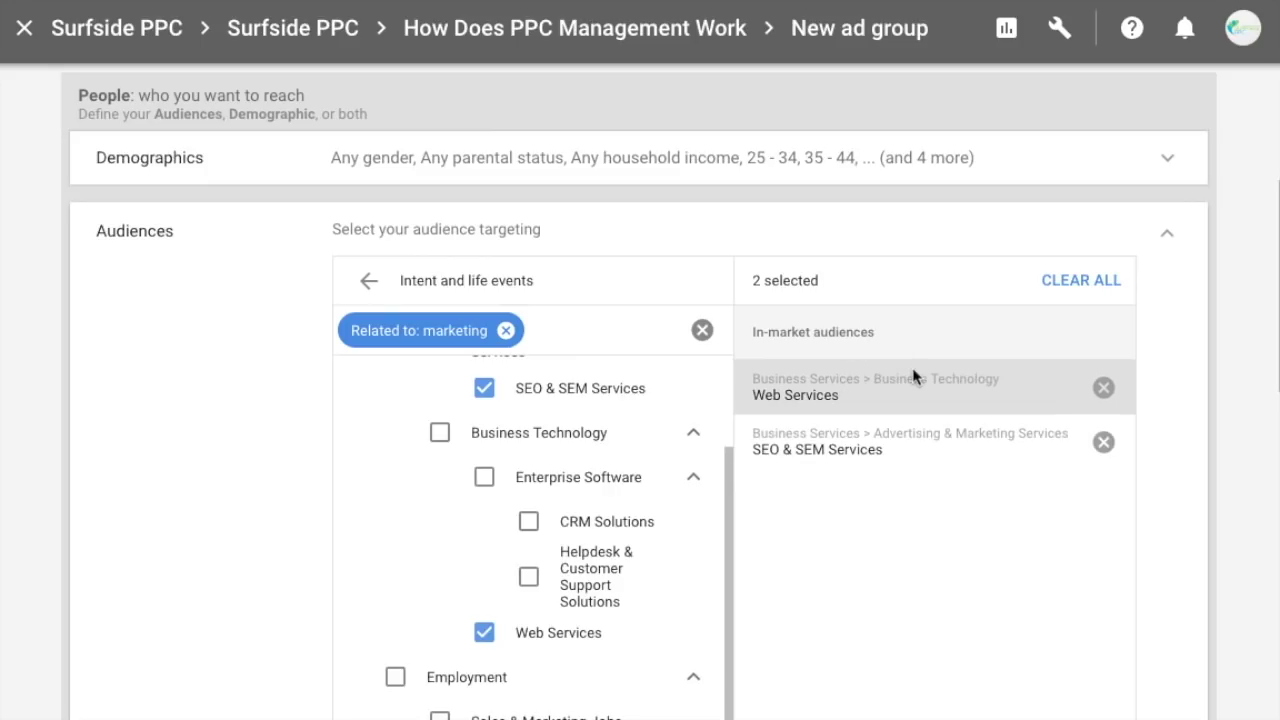
scroll(531, 515, "down", 2)
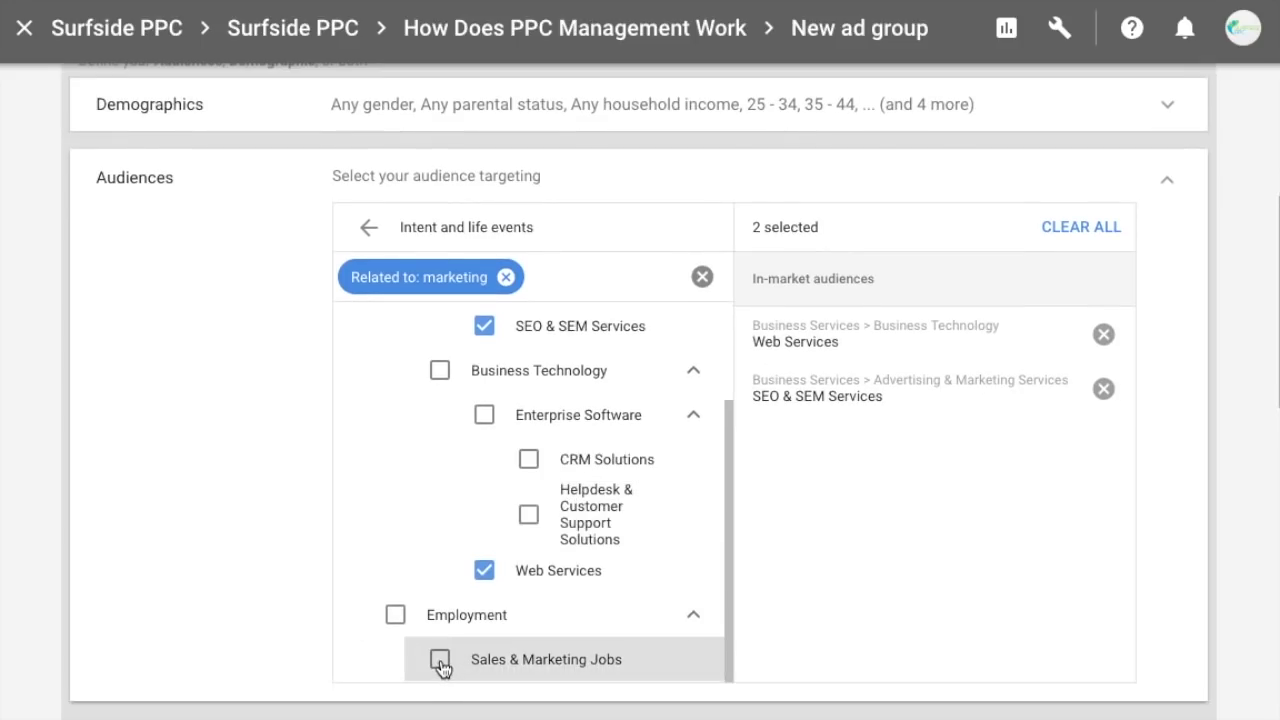
left_click(439, 659)
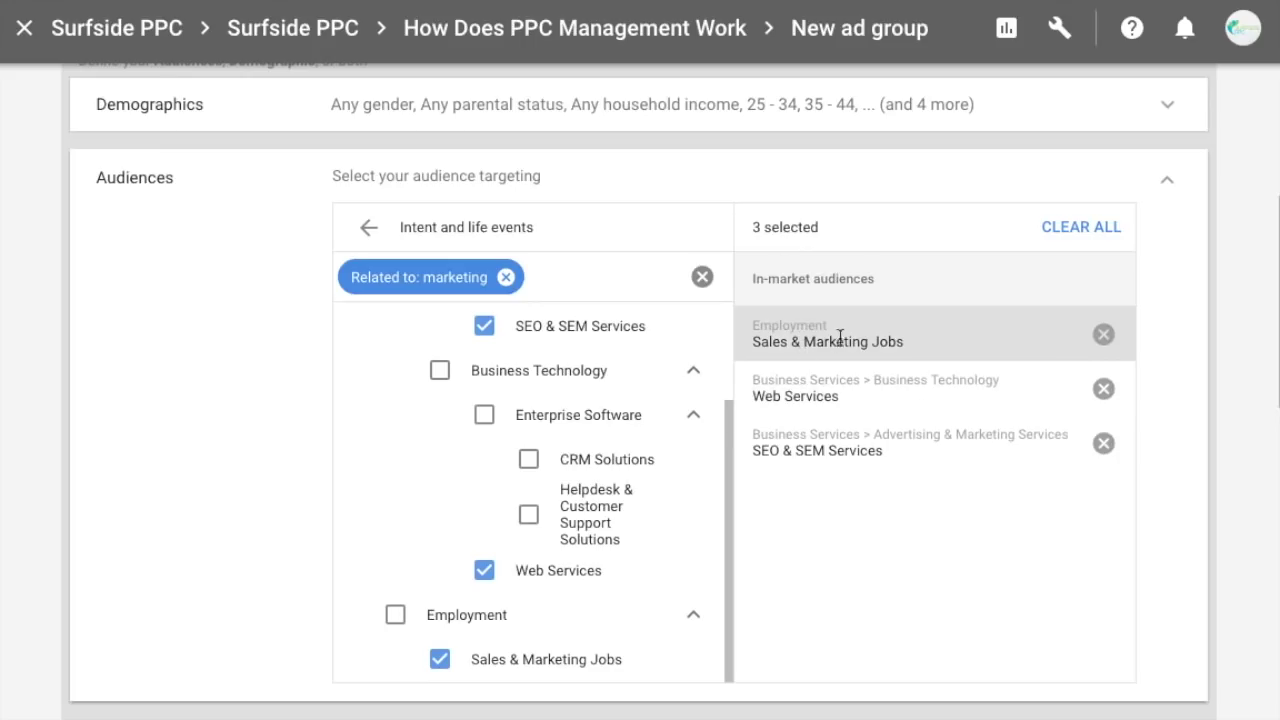
scroll(889, 473, "down", 3)
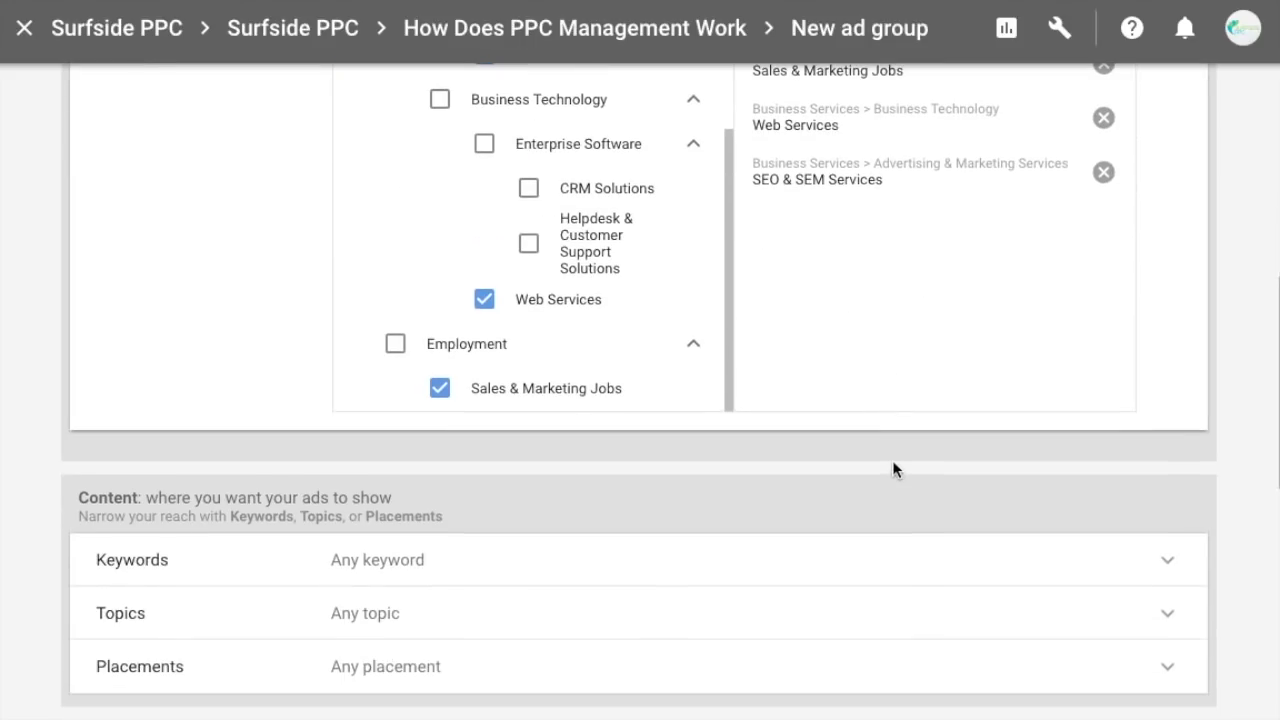
scroll(892, 460, "up", 3)
left_click(1168, 190)
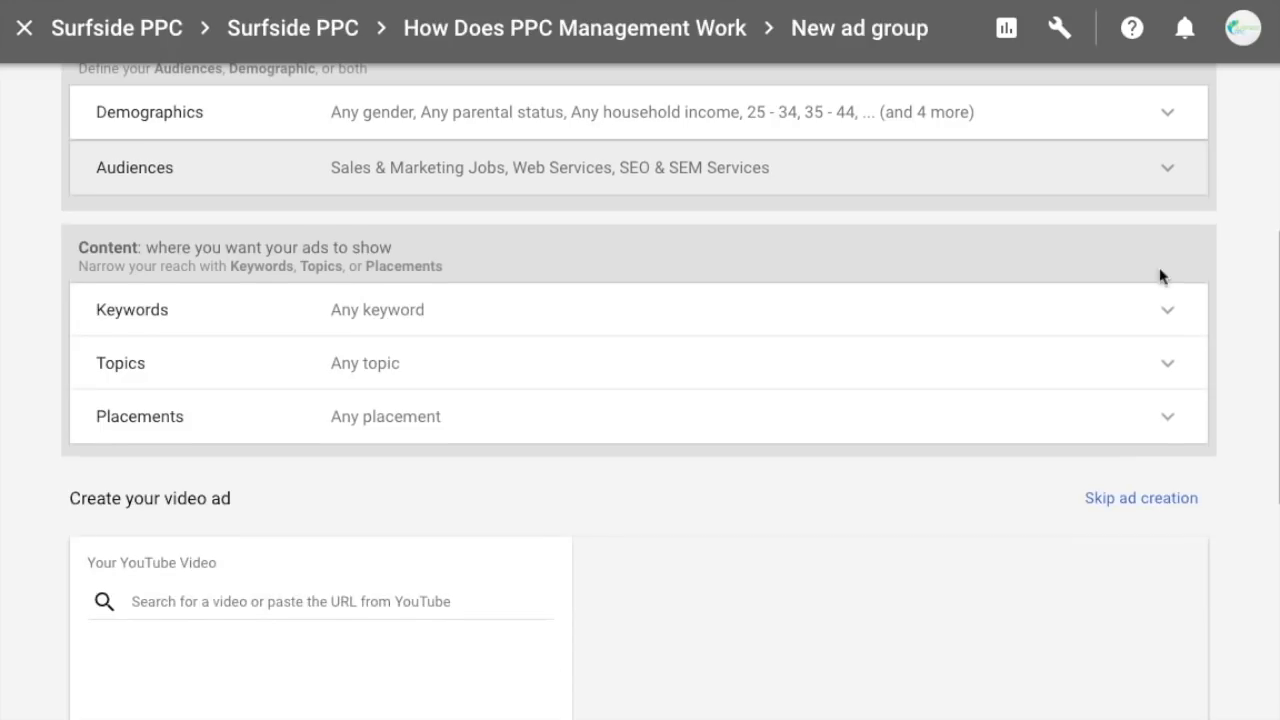
scroll(1134, 429, "down", 4)
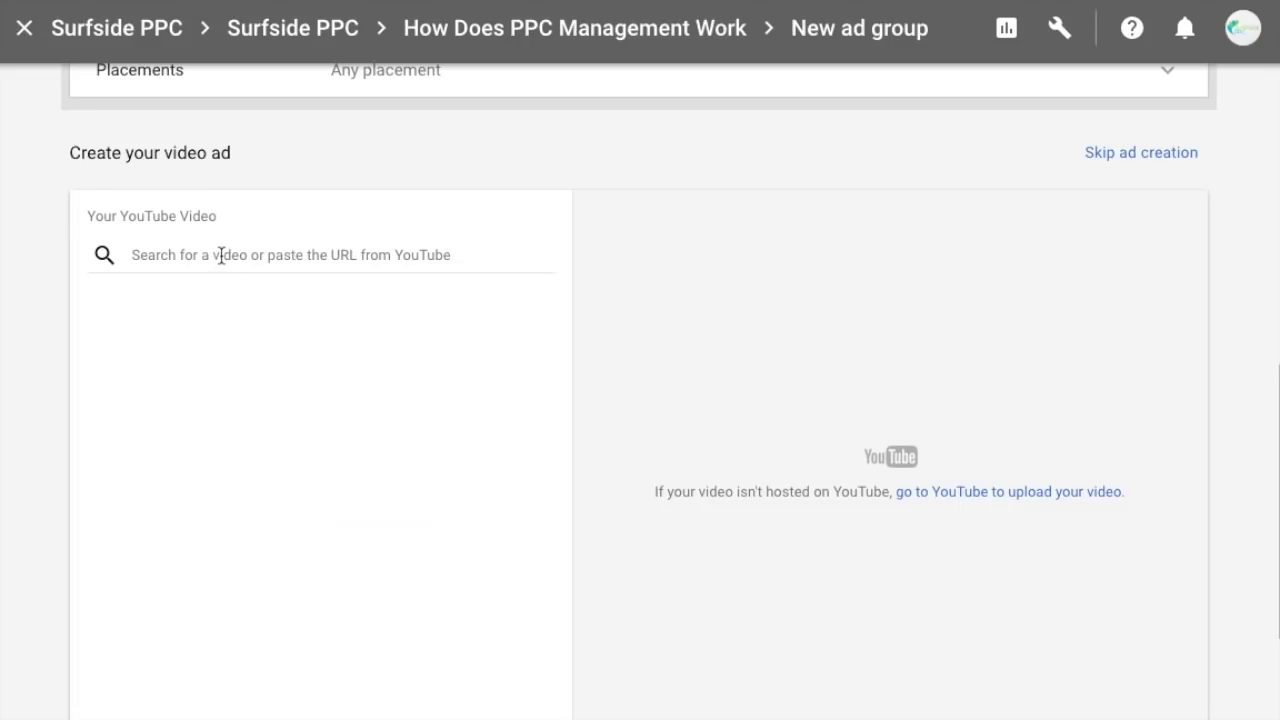
left_click(223, 254)
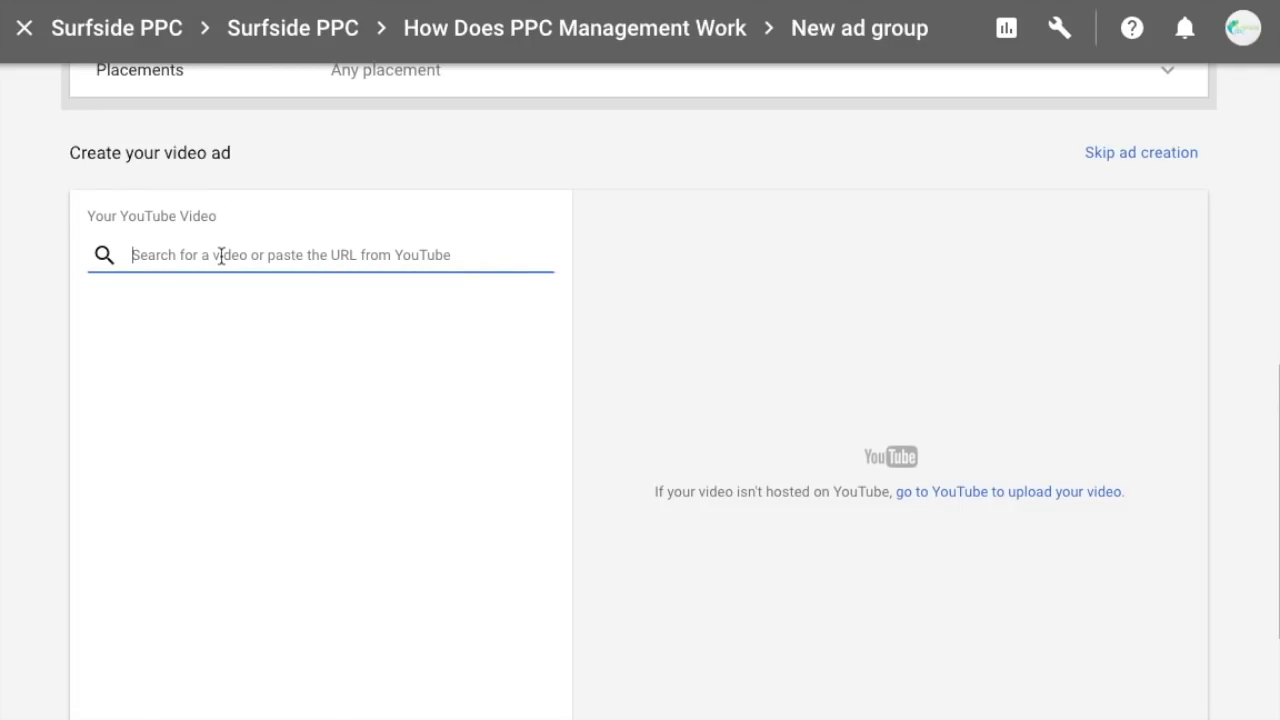
type("https://www.youtube.com/watch?v=tlcMORiBQZY&t=159s")
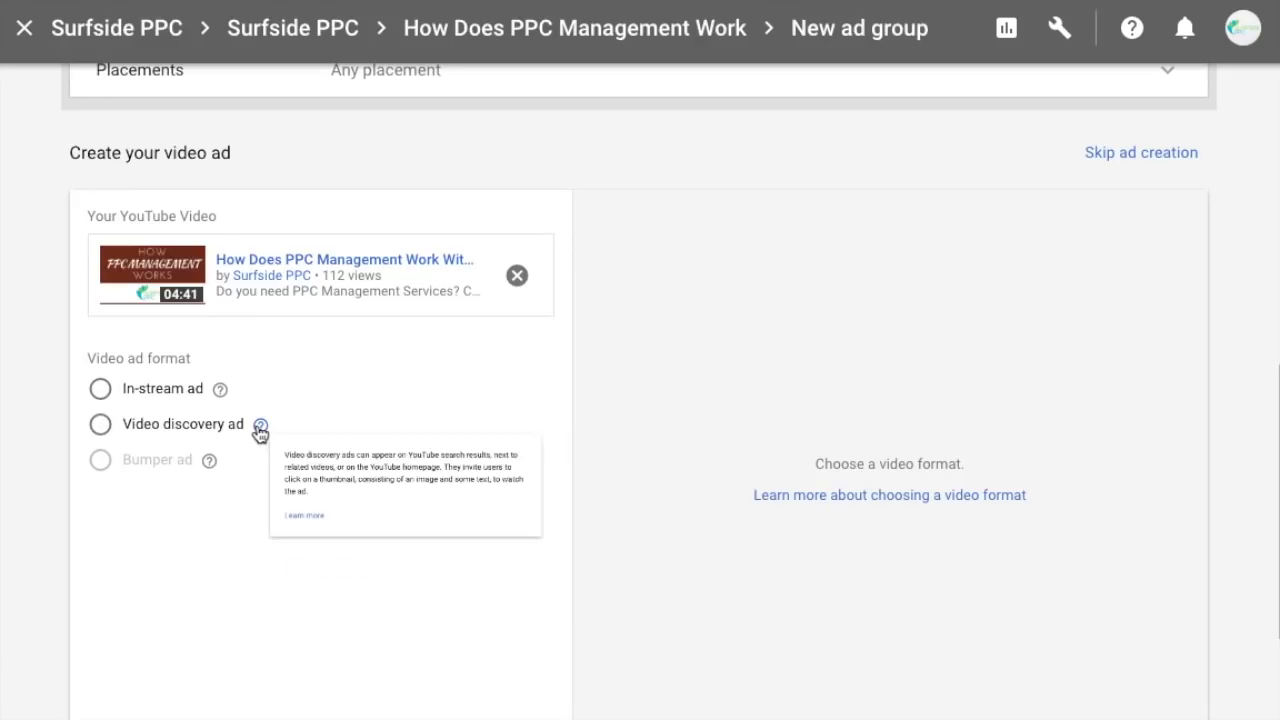
Check the explanation of the video discovery ad format, and switch to YouTube to search for "marketing".
mouse_move(260, 428)
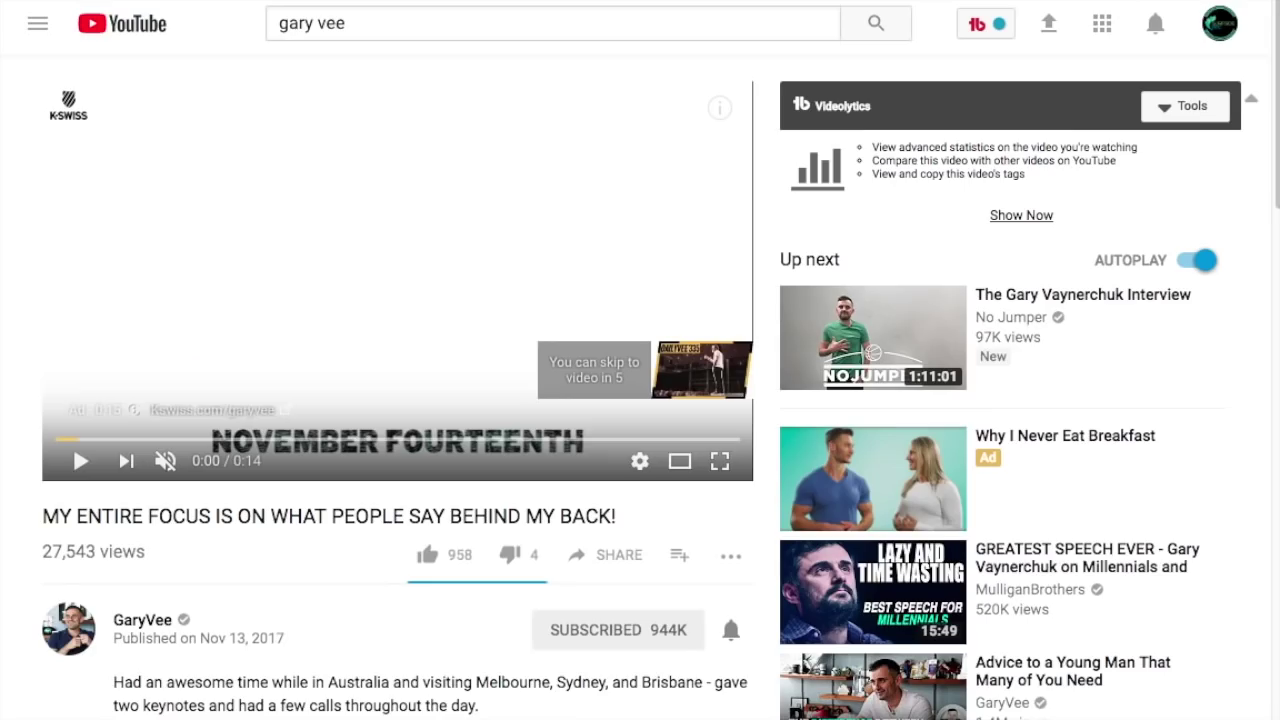
left_click(396, 13)
key("ctrl+a")
type("marketing")
key("Return")
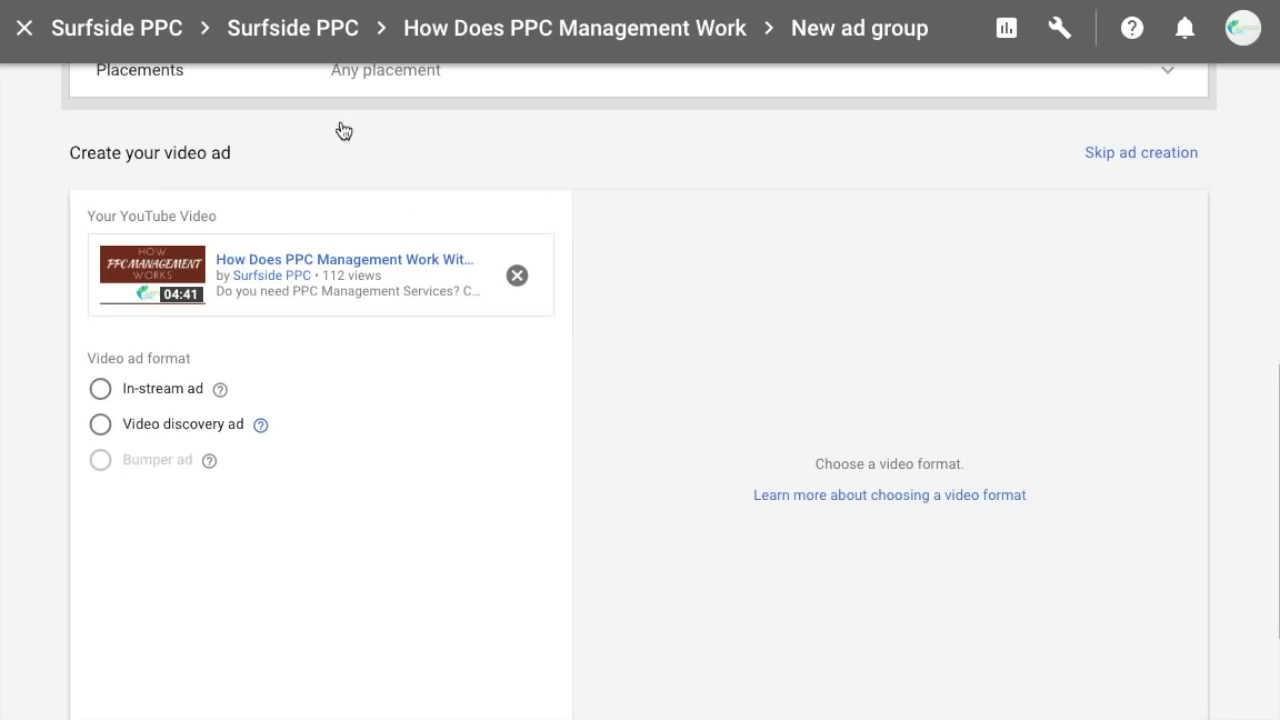
Set the ad format to Video discovery ad, keeping the first thumbnail, and preview it for desktop.
left_click(101, 426)
scroll(505, 379, "down", 3)
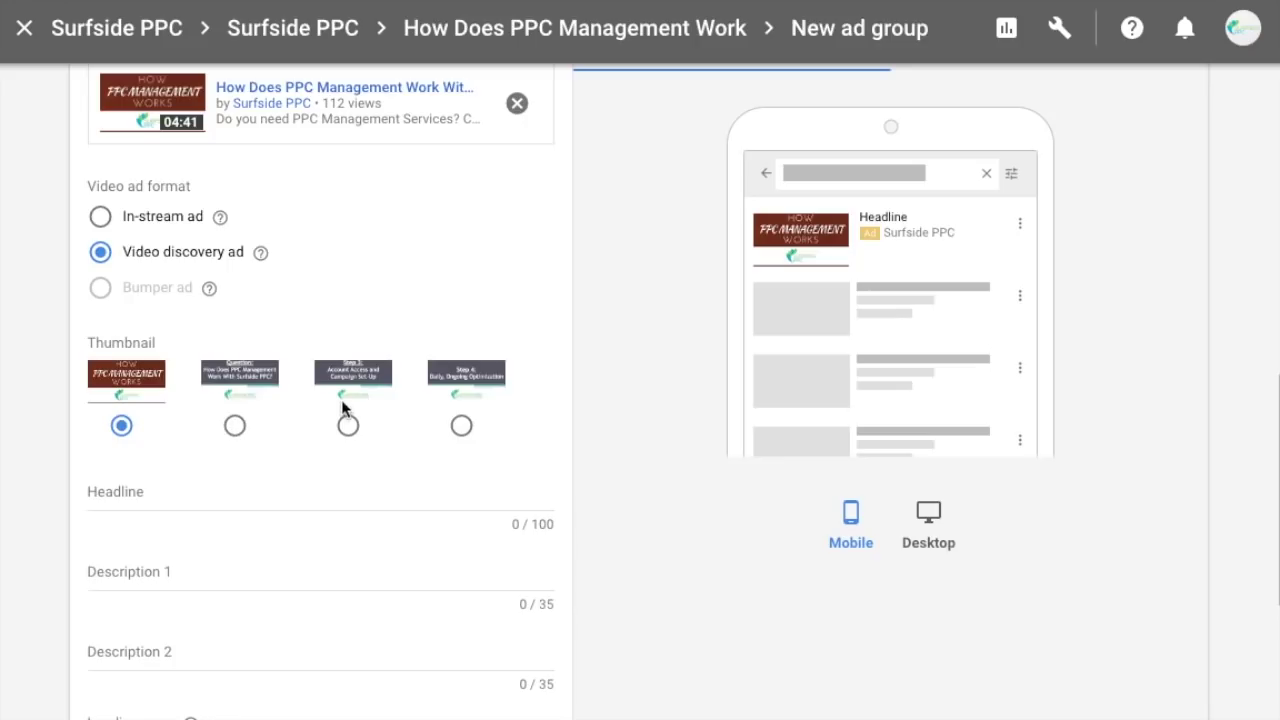
scroll(497, 251, "down", 1)
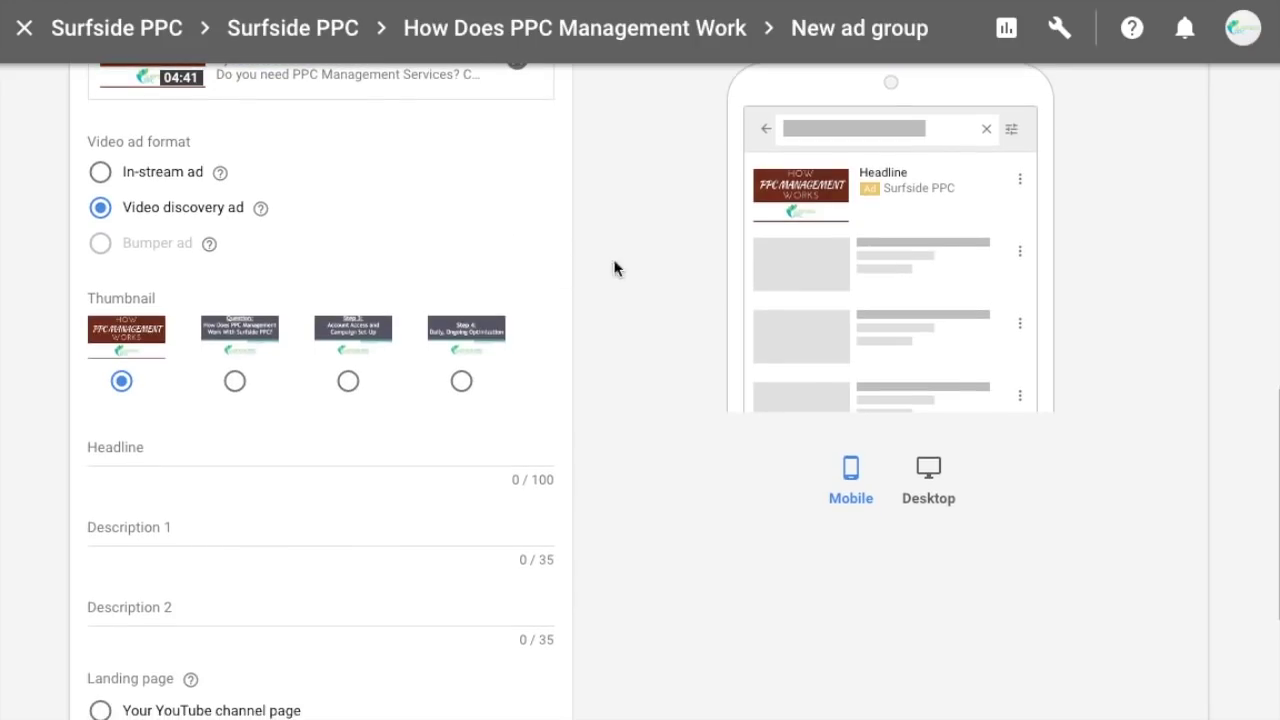
left_click(930, 472)
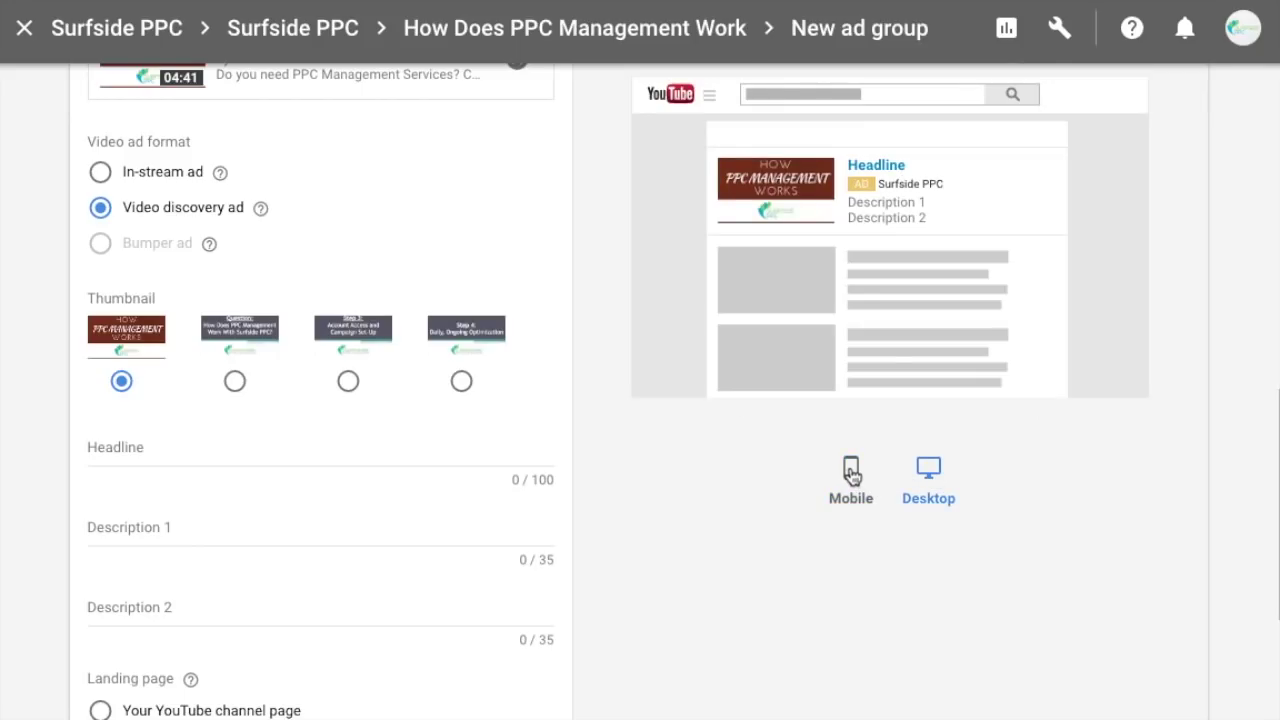
Enter the headline "#1 PPC Management Agency" and the description lines "Discover how PPC management works" and "and drive more revenue!".
left_click(180, 443)
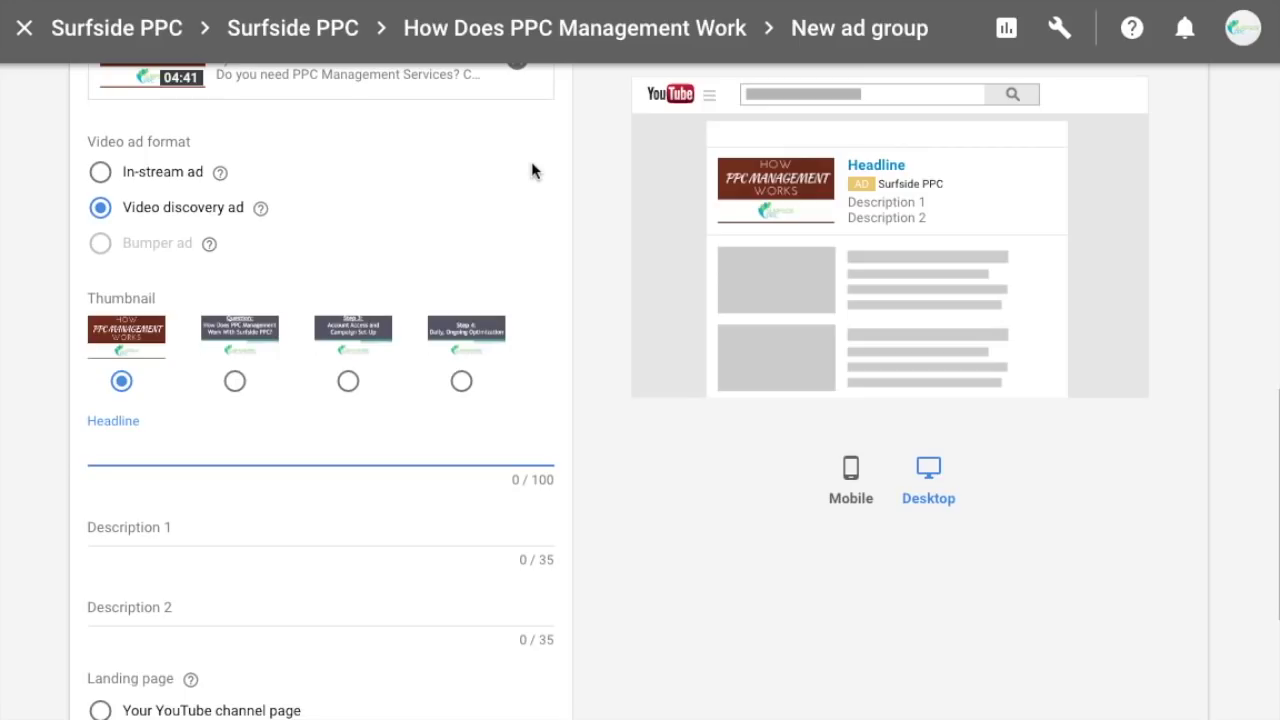
type("#1 PPC Management Agency")
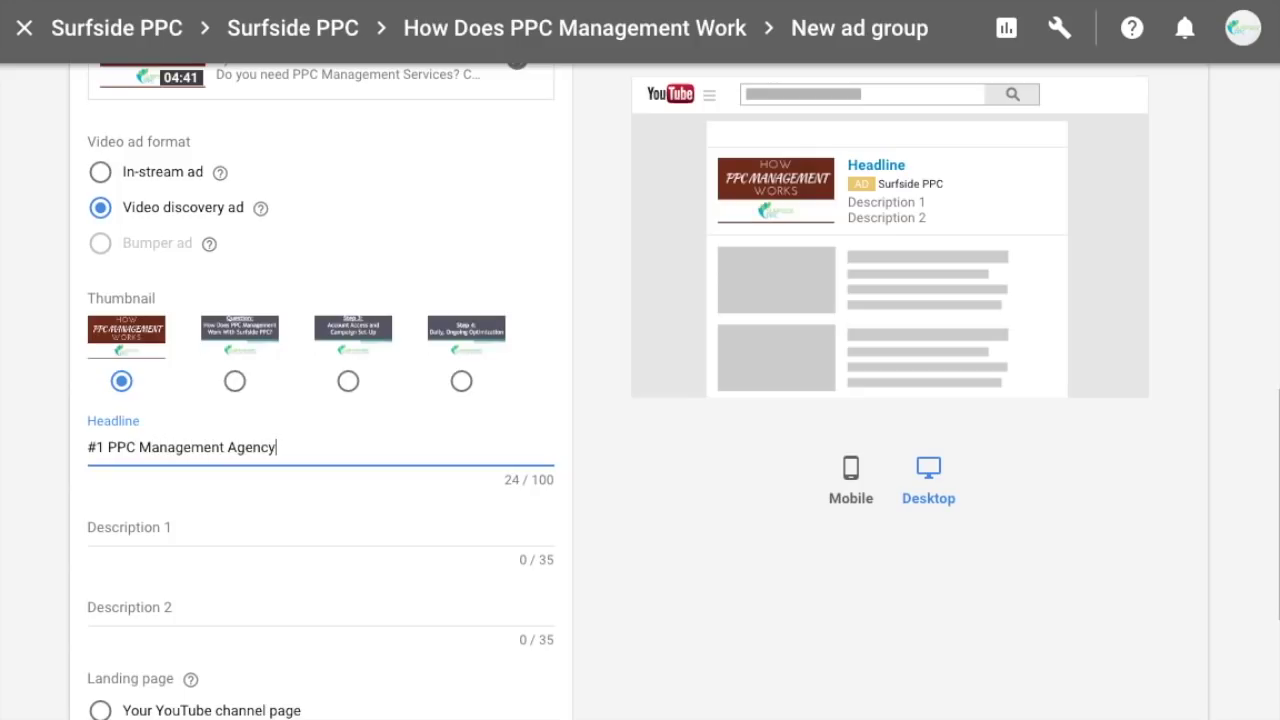
key("Tab")
type("Discover how ")
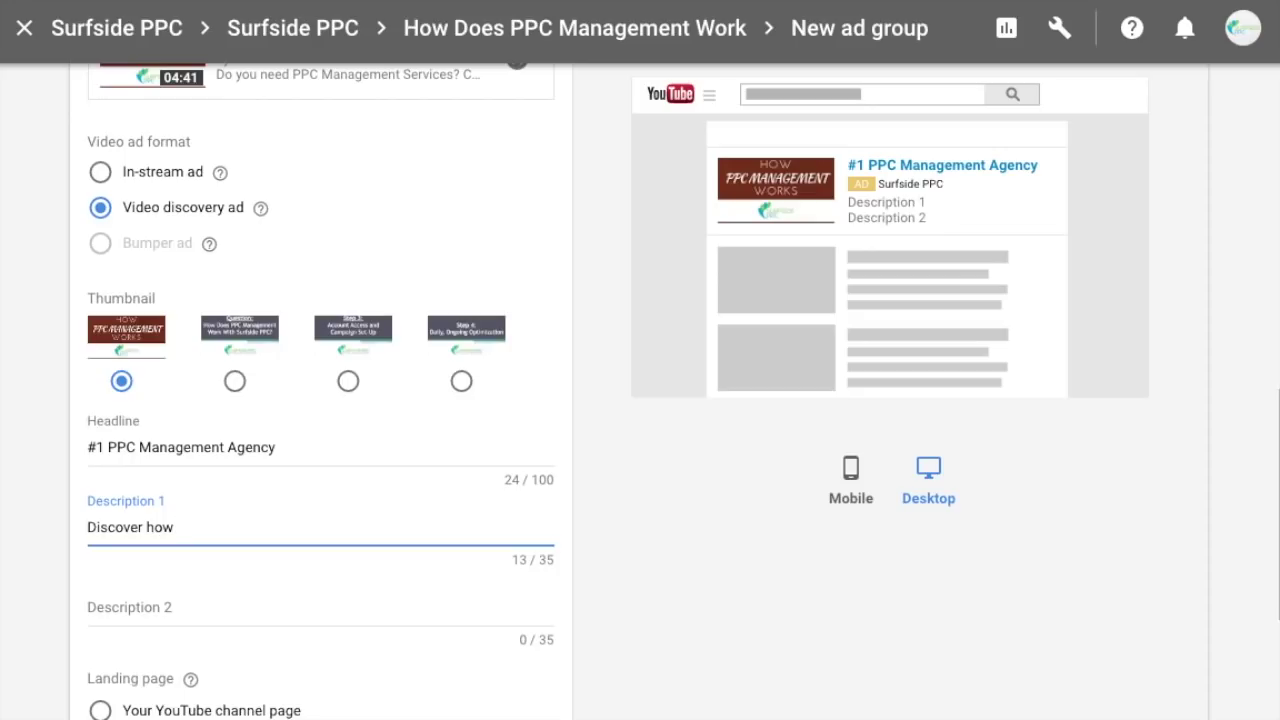
type("PPC management works")
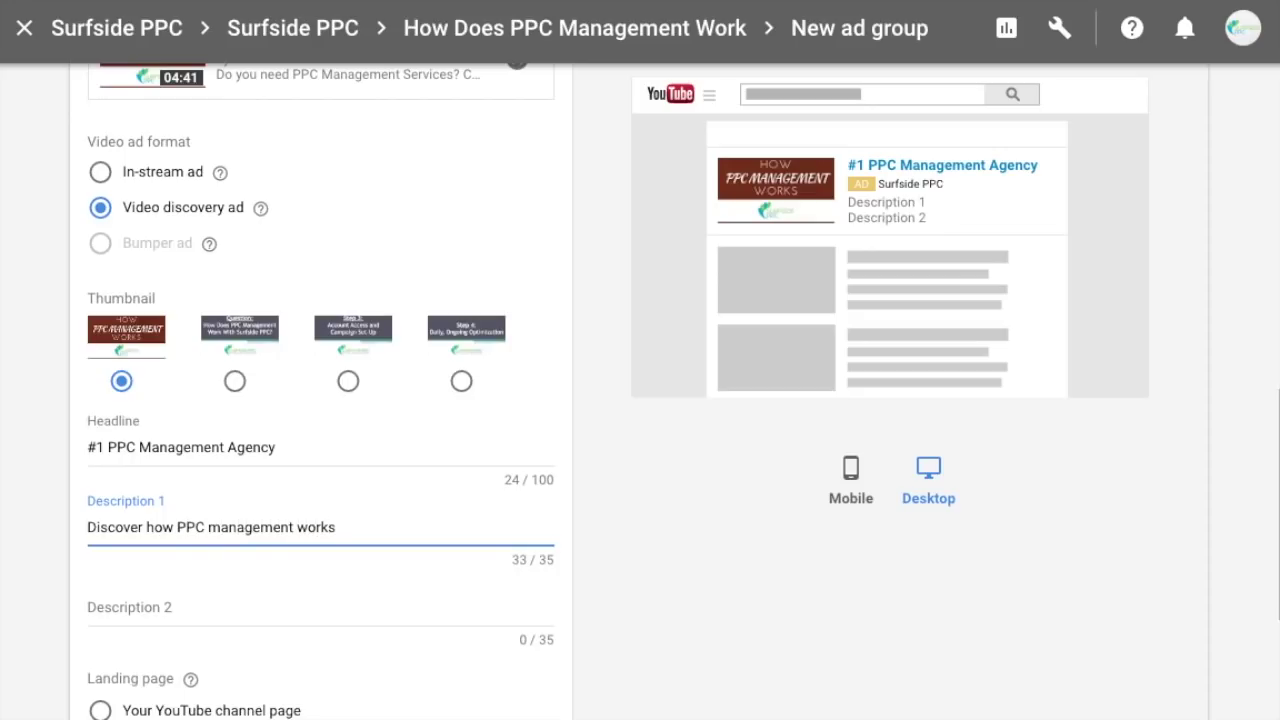
key("Tab")
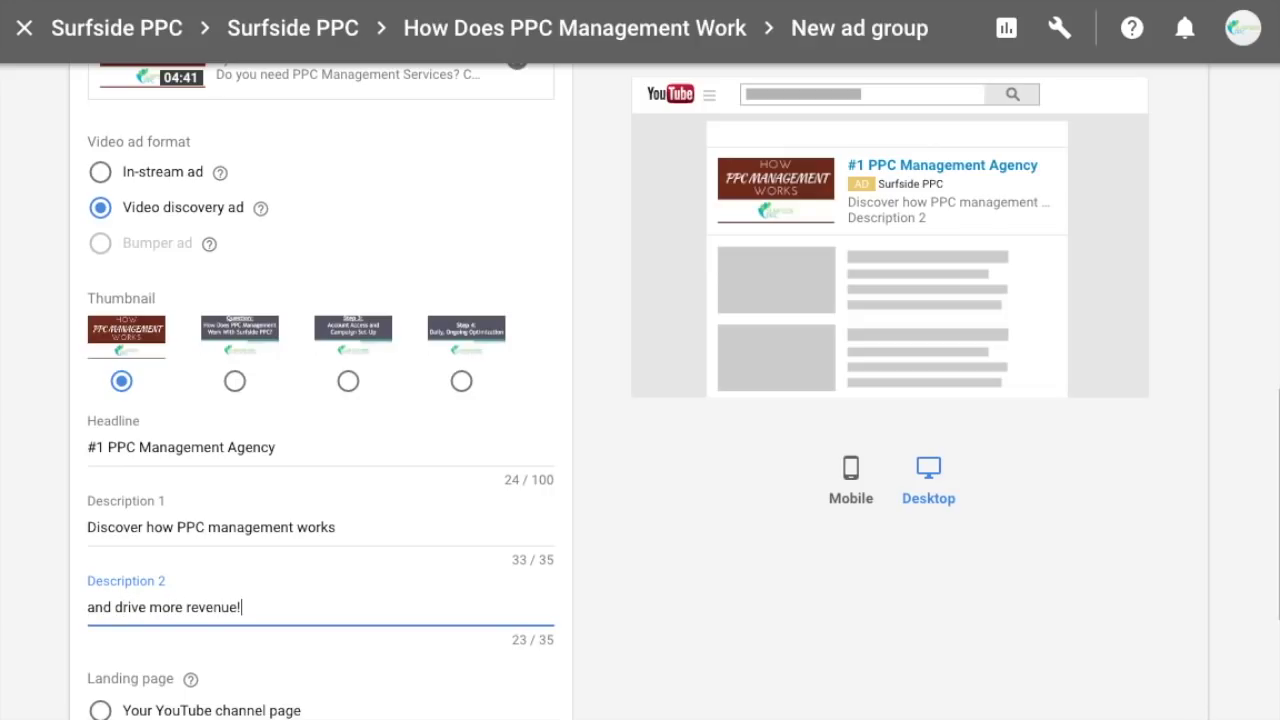
scroll(380, 606, "down", 3)
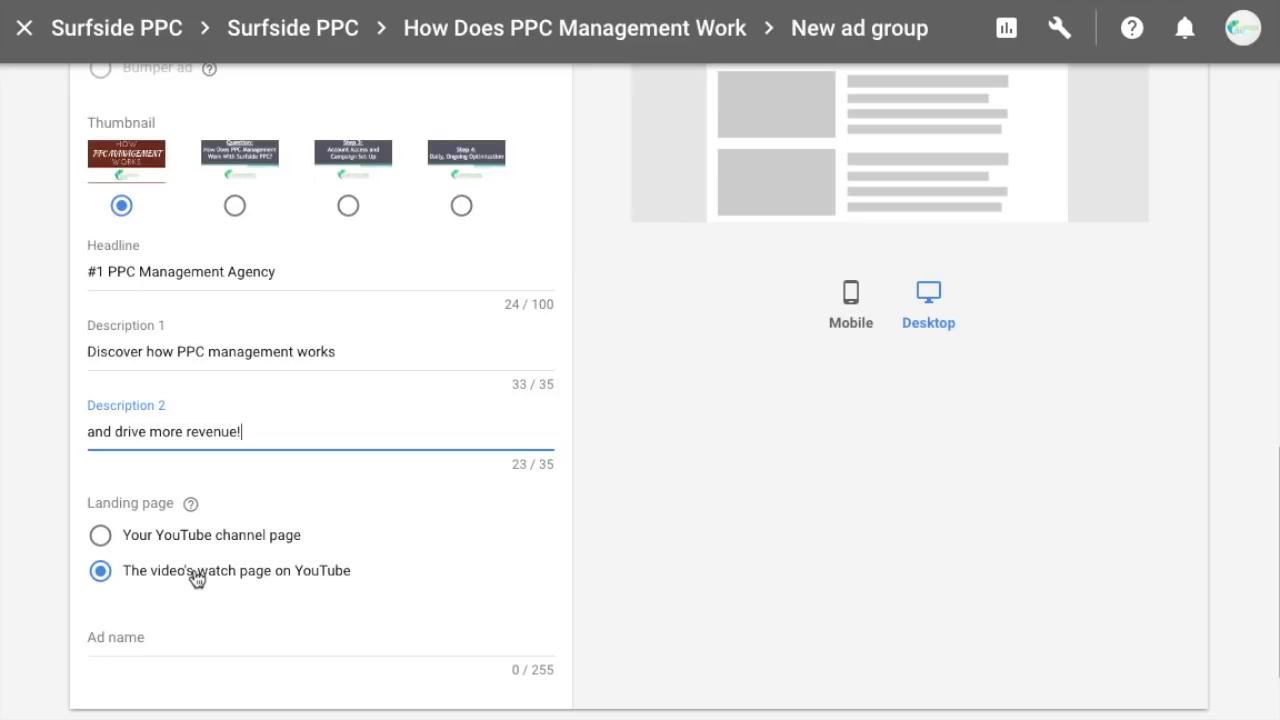
scroll(1038, 470, "up", 2)
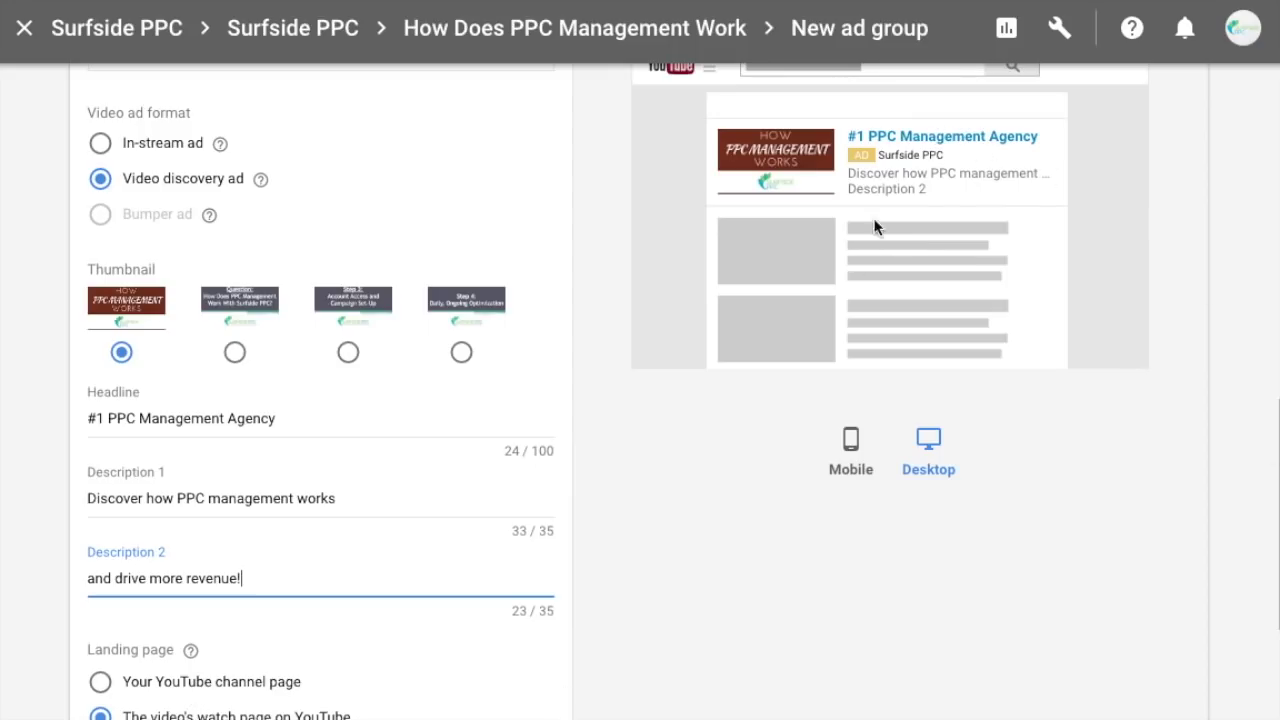
scroll(758, 479, "down", 1)
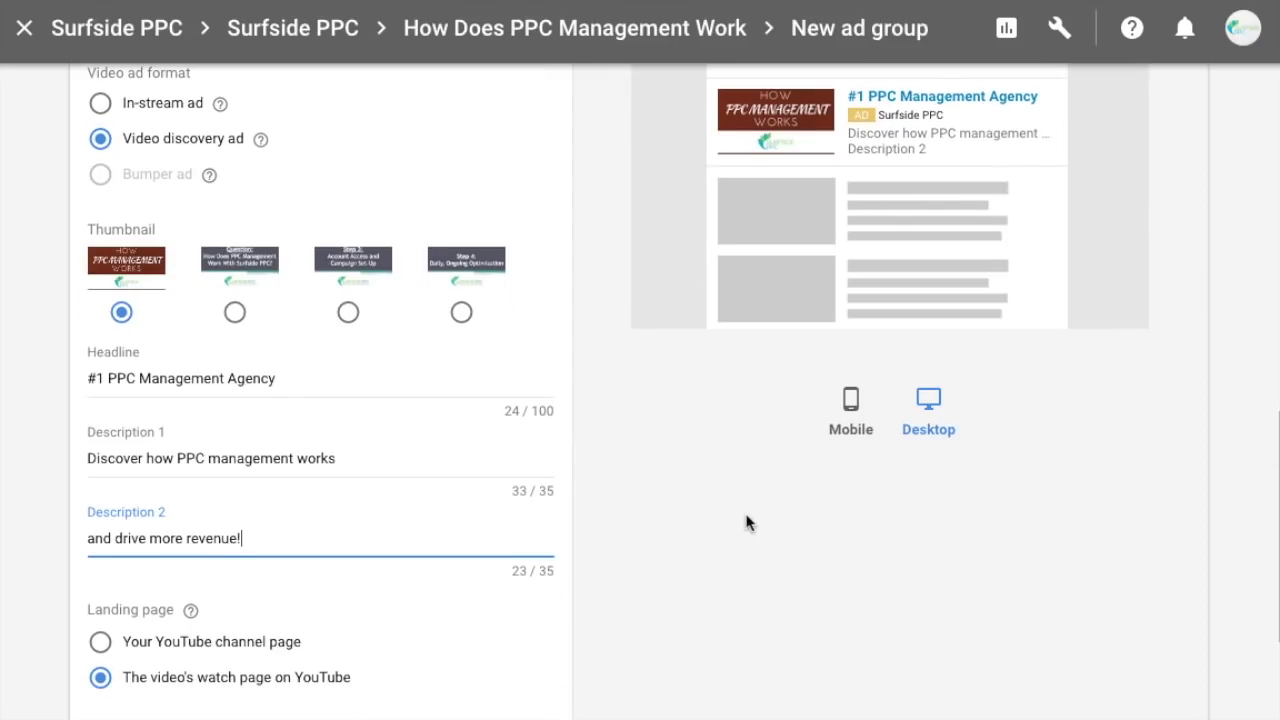
scroll(769, 519, "down", 1)
scroll(848, 256, "up", 1)
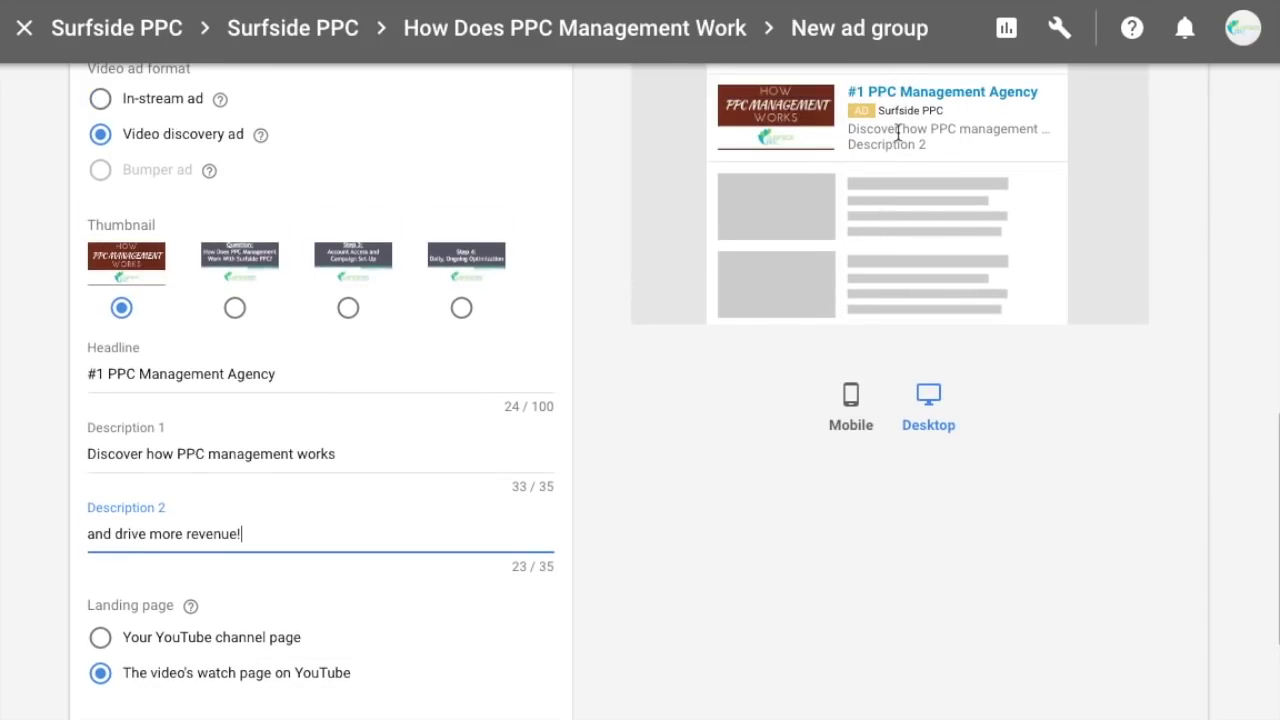
left_click(731, 597)
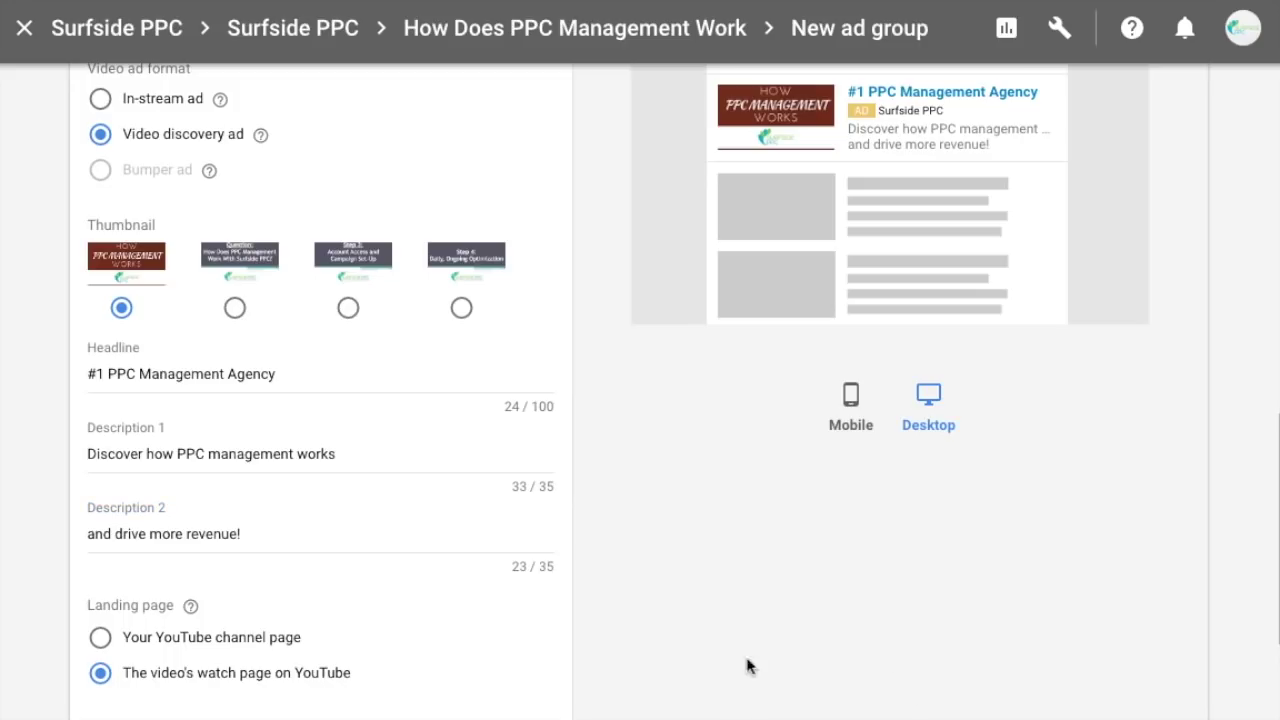
Name the ad "How PPC Management Works - Video Discovery".
scroll(749, 666, "down", 3)
left_click(405, 622)
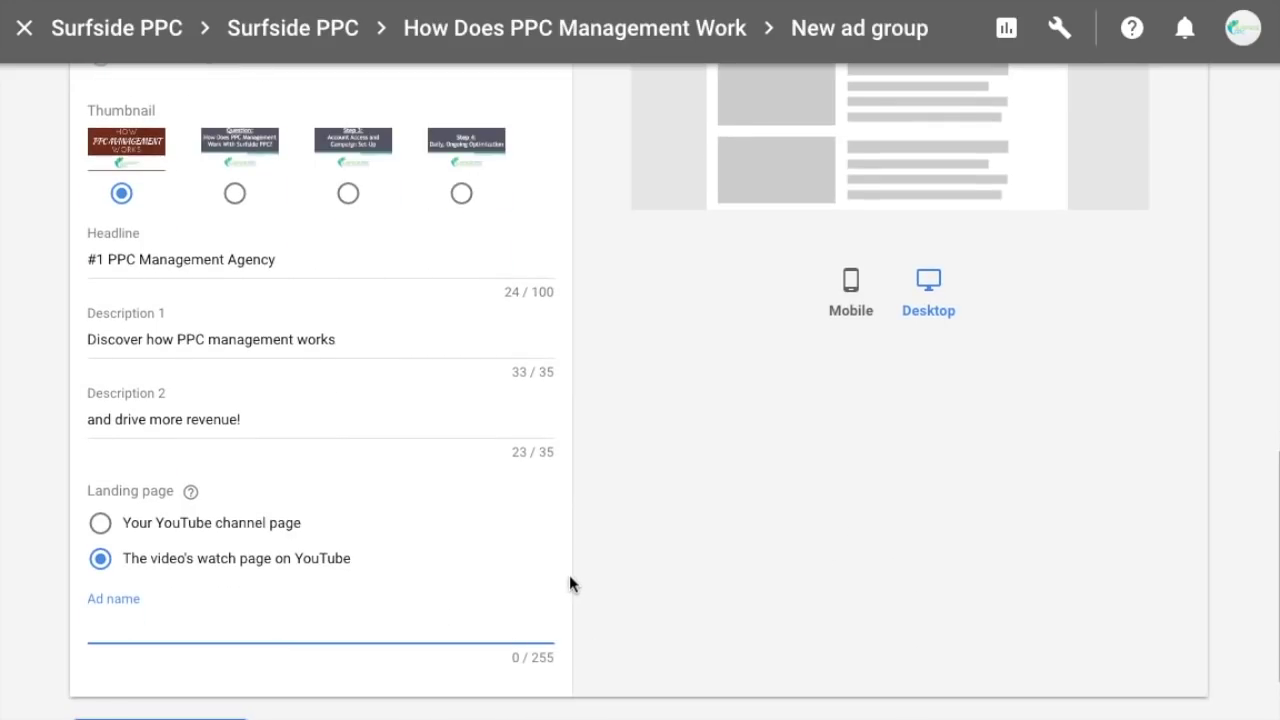
type("How PPC Management Works - Viodeo Discovery")
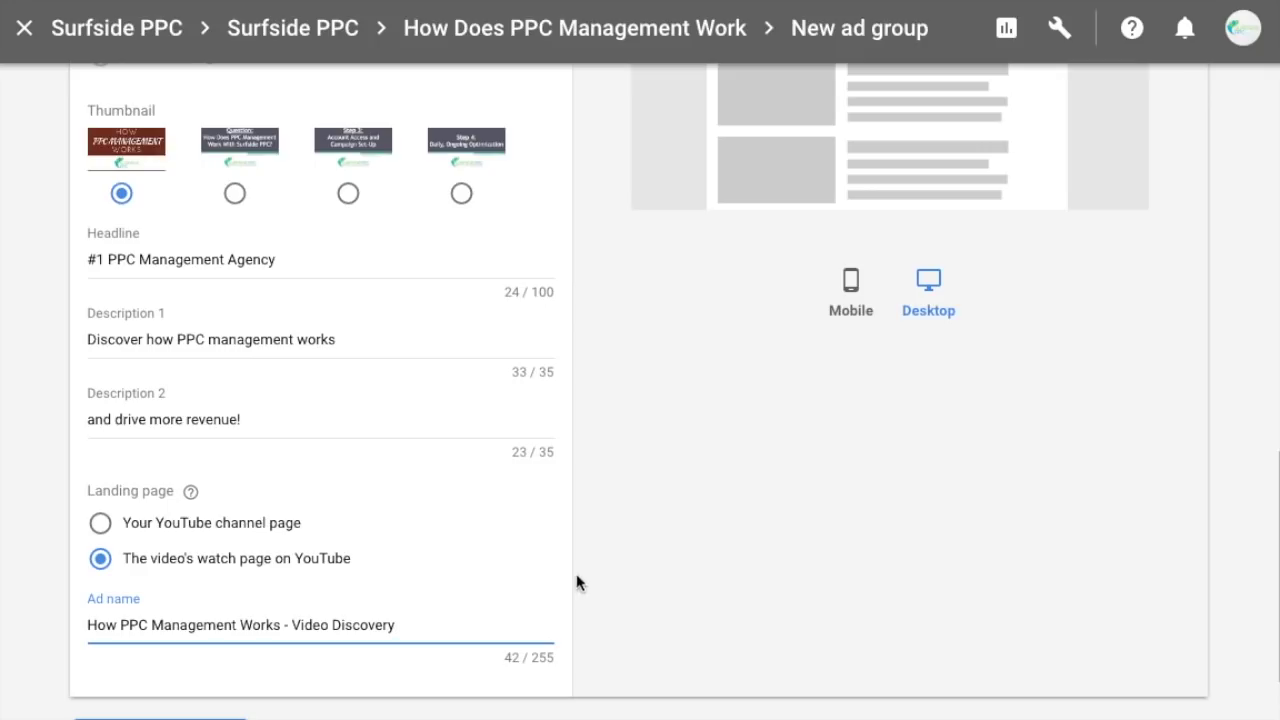
Review the ad group's audience and content targeting and the video discovery ad's desktop search preview.
scroll(746, 460, "up", 5)
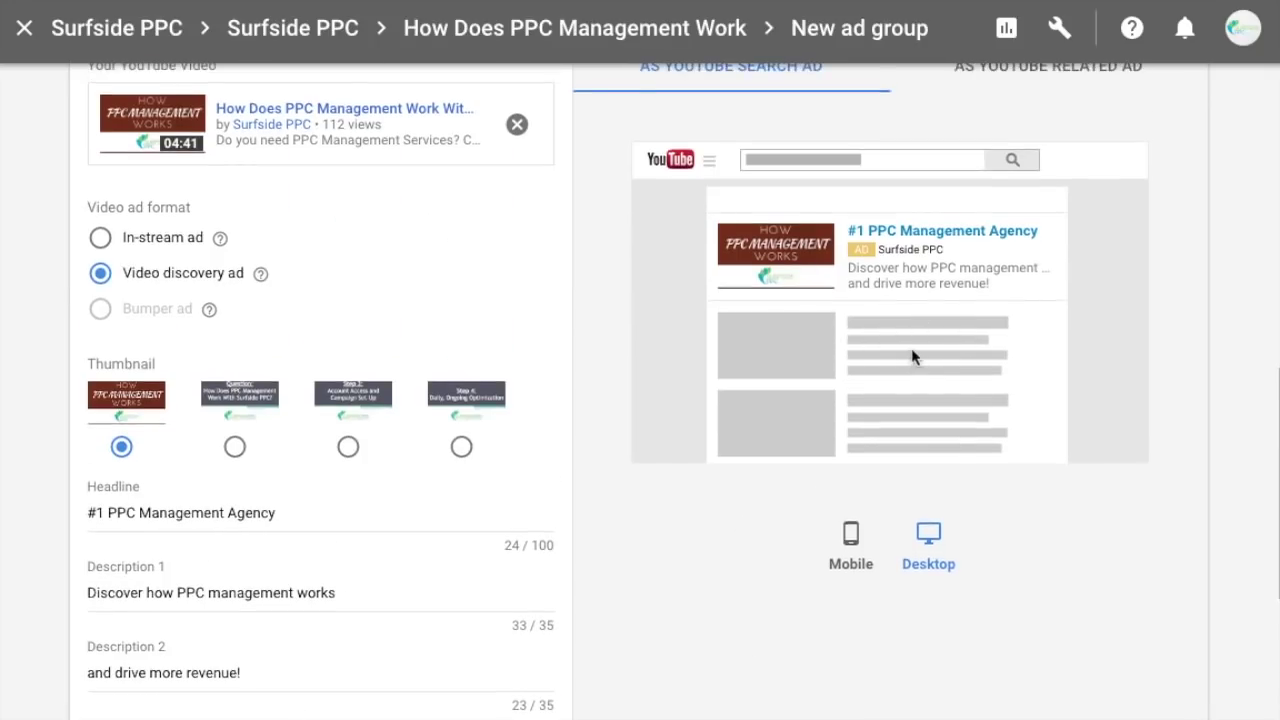
scroll(911, 348, "up", 10)
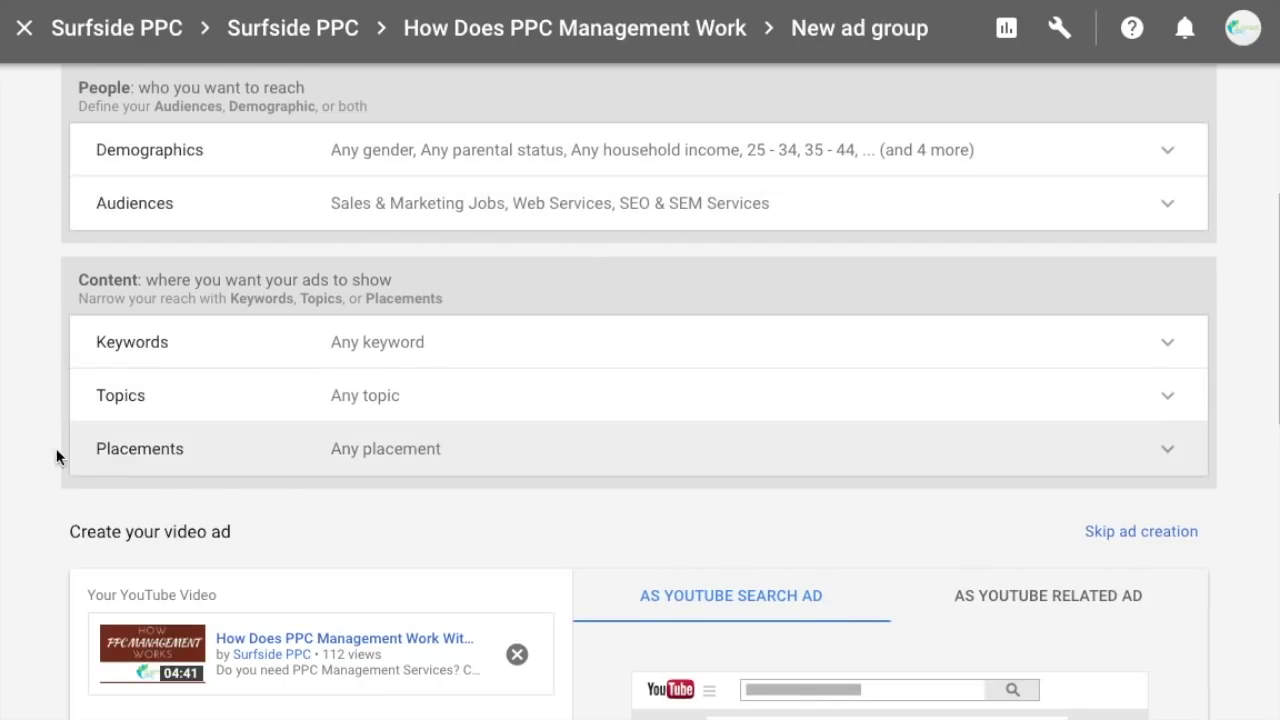
scroll(45, 455, "down", 2)
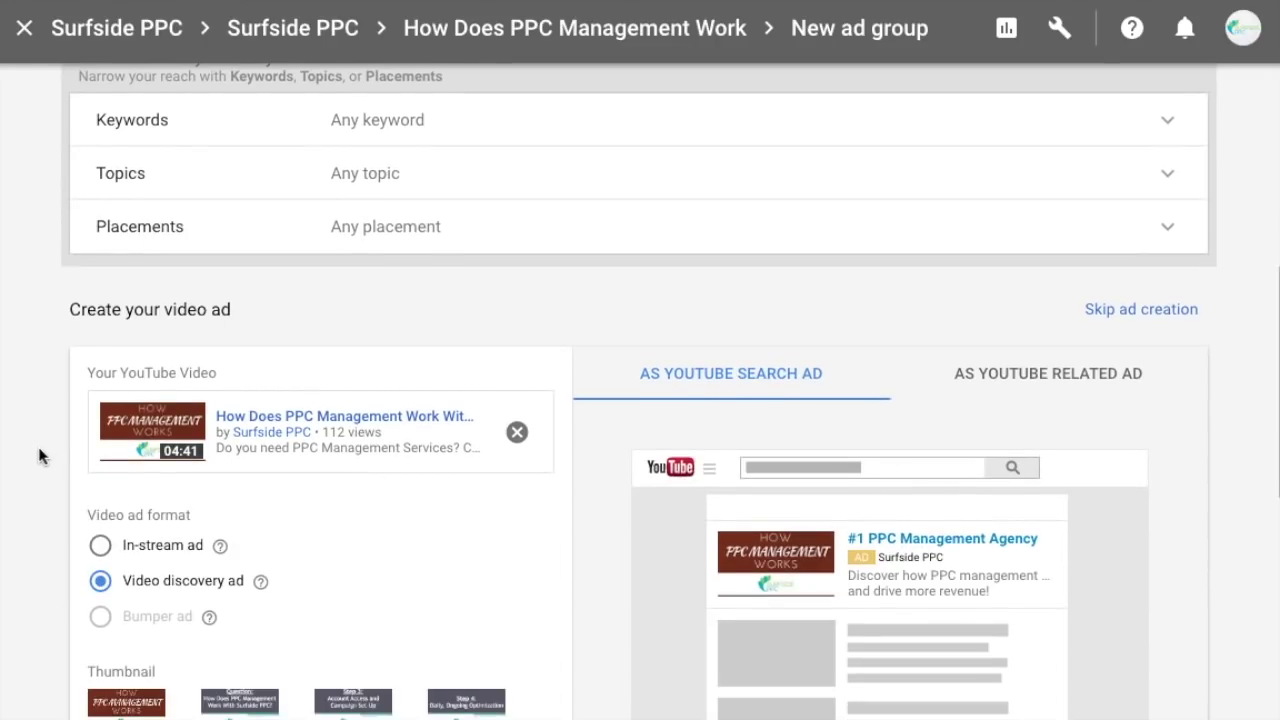
scroll(33, 452, "down", 3)
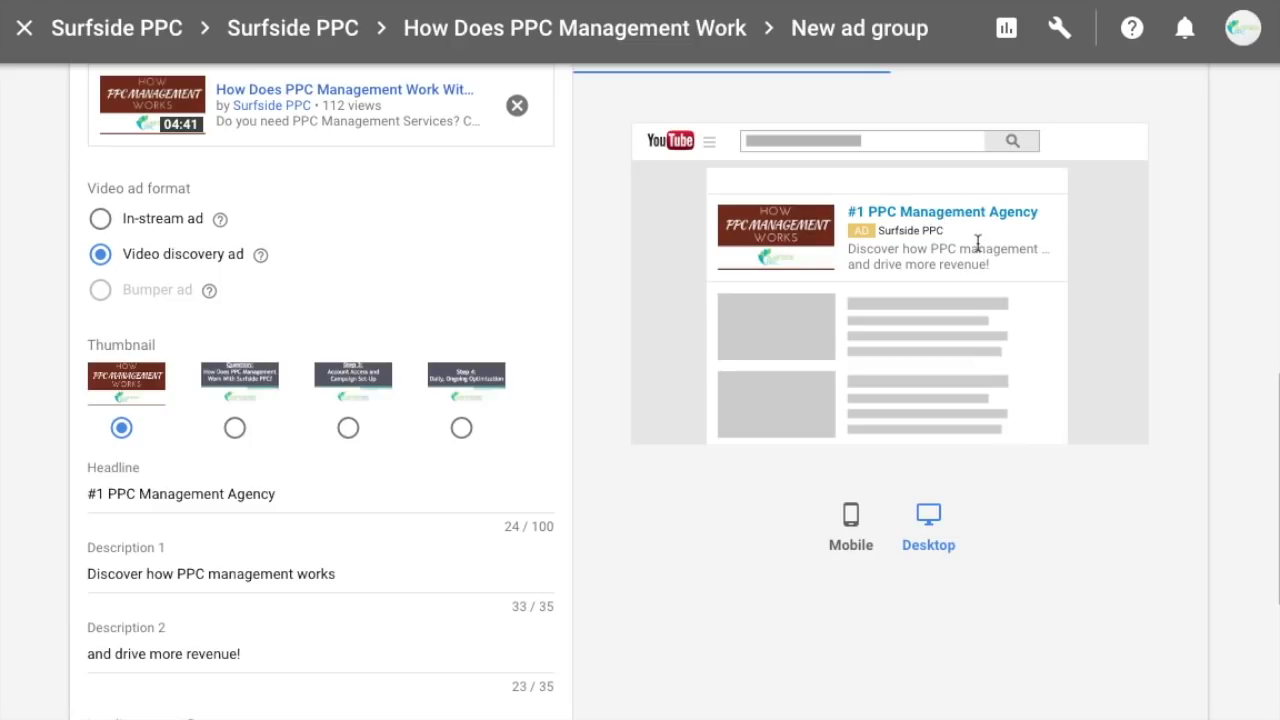
scroll(978, 241, "up", 1)
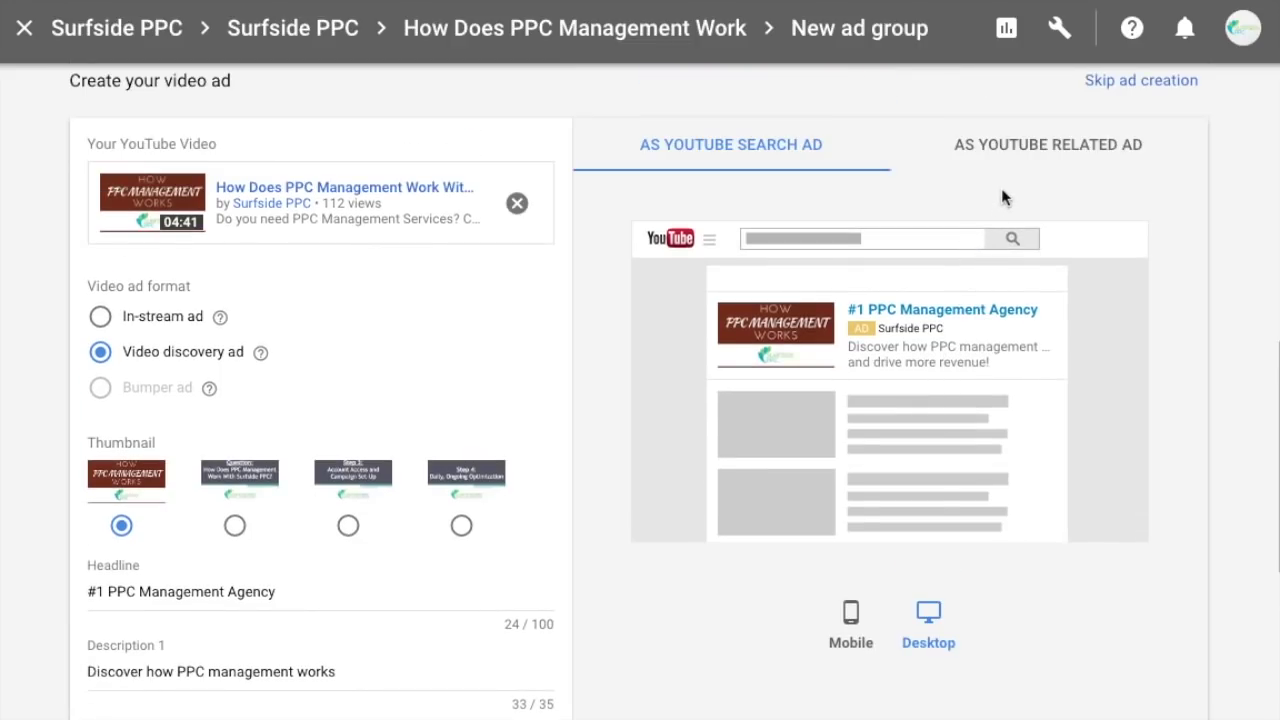
Preview the discovery ad as a YouTube related ad and as a search ad, and save the new ad group.
left_click(1012, 140)
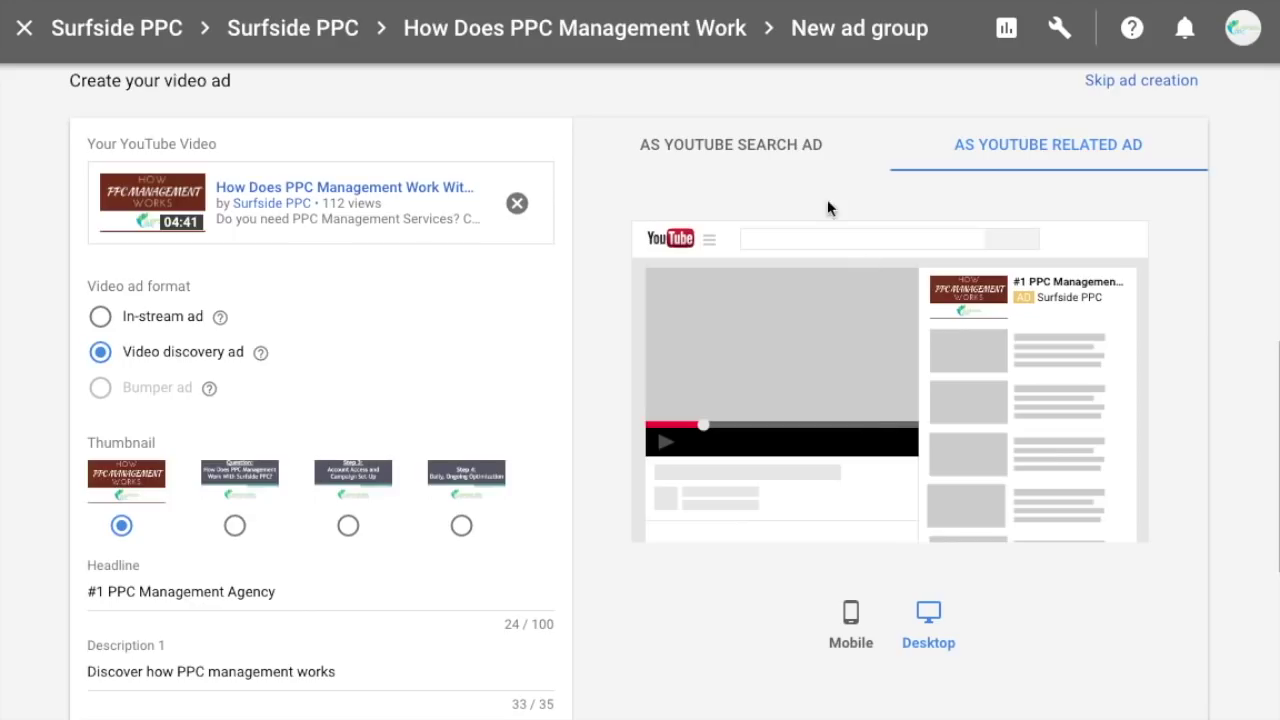
left_click(786, 155)
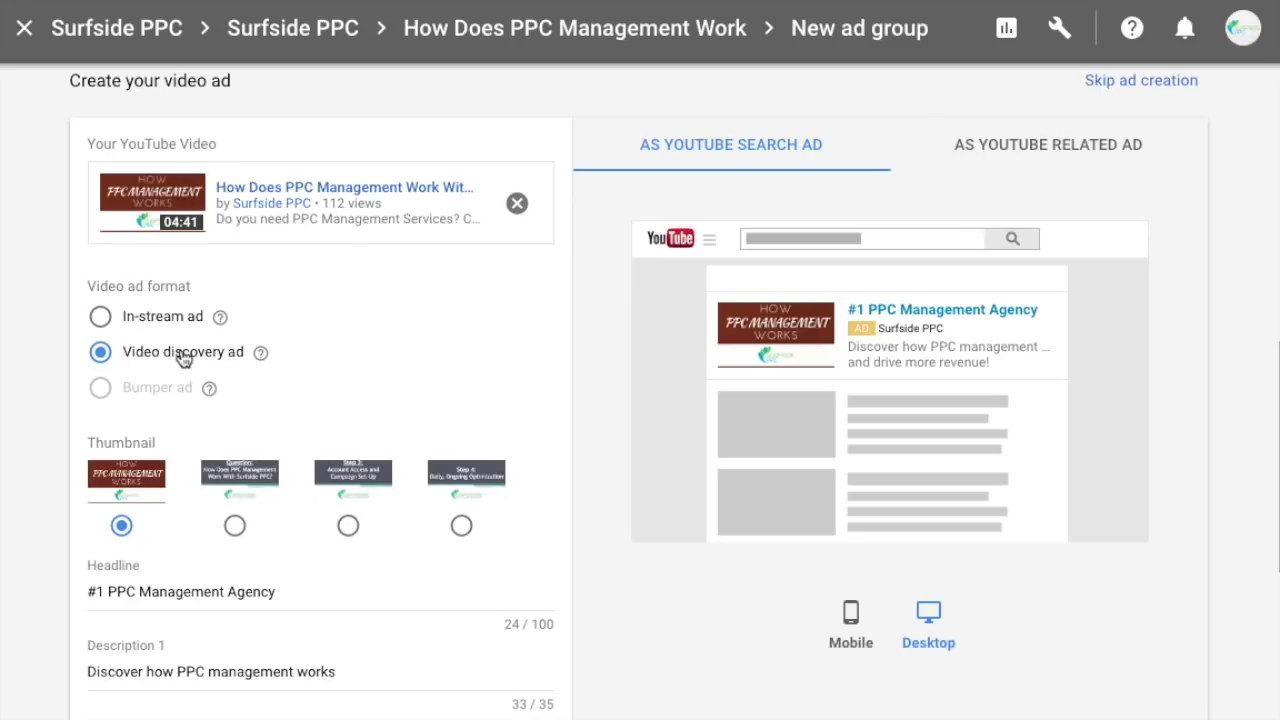
scroll(589, 439, "down", 2)
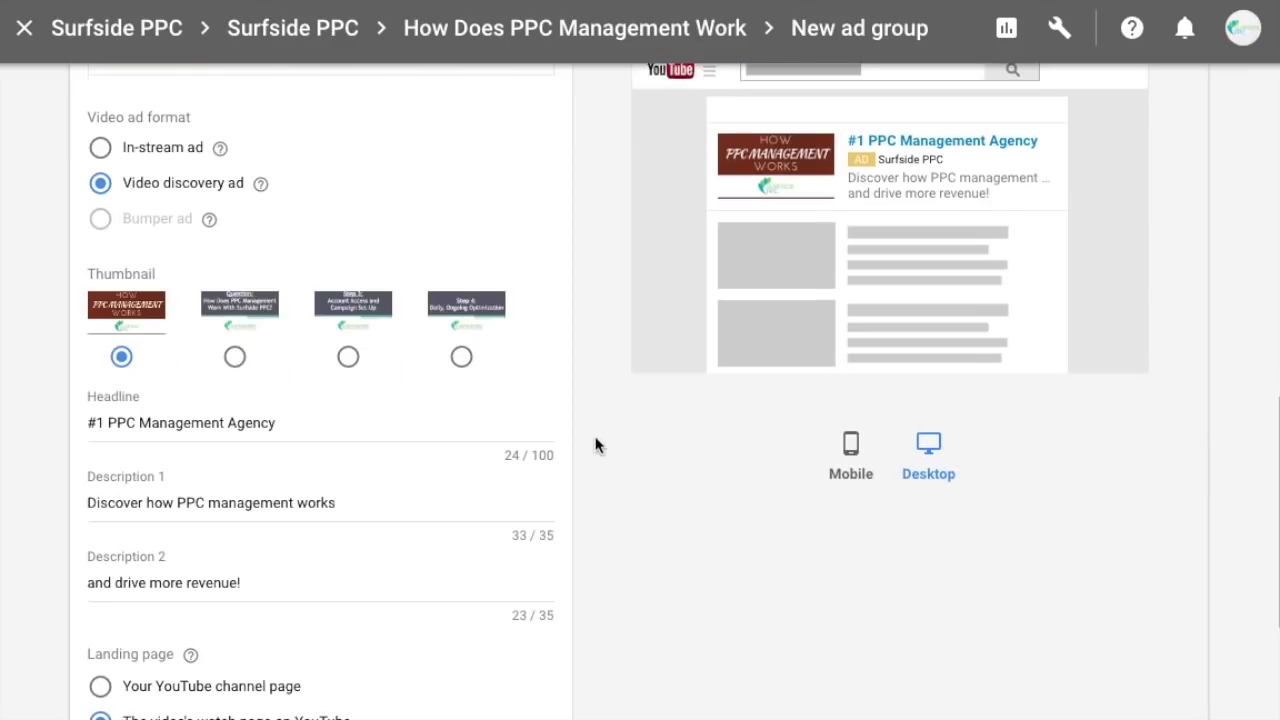
scroll(595, 444, "down", 3)
left_click(238, 668)
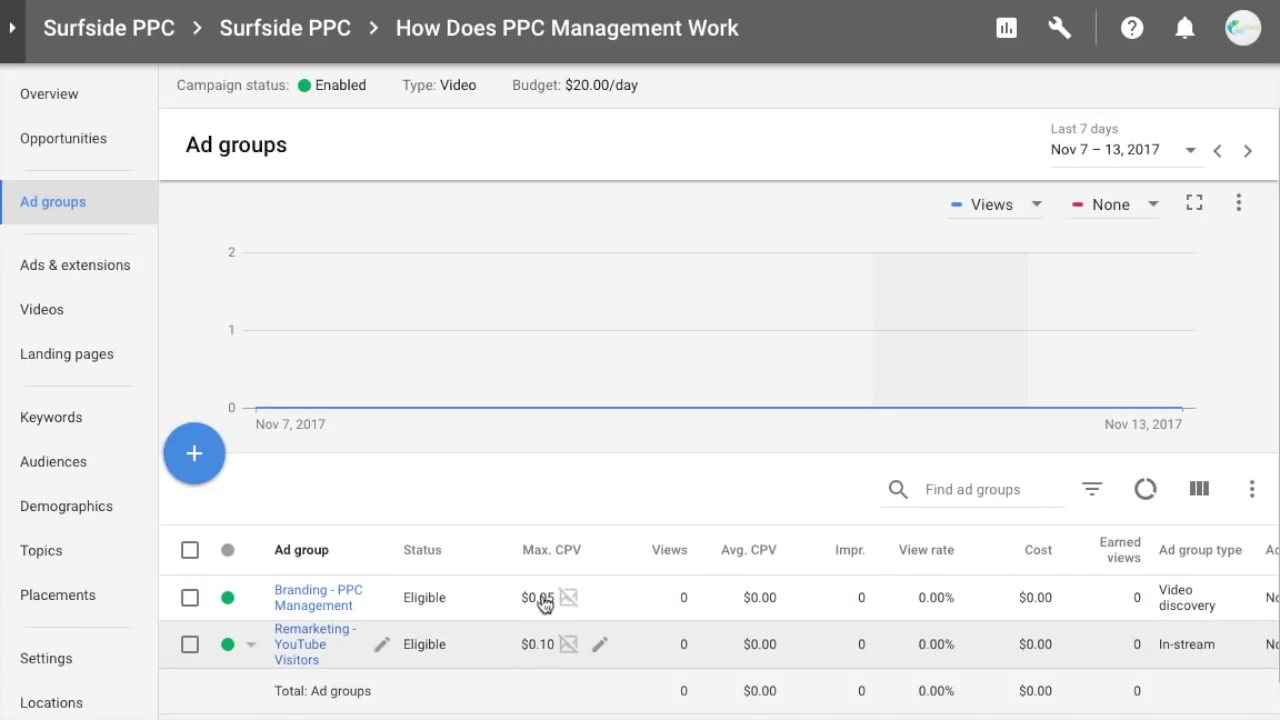
Open the account's full campaign list and locate the "How Does PPC Management Work" video campaign.
left_click(295, 28)
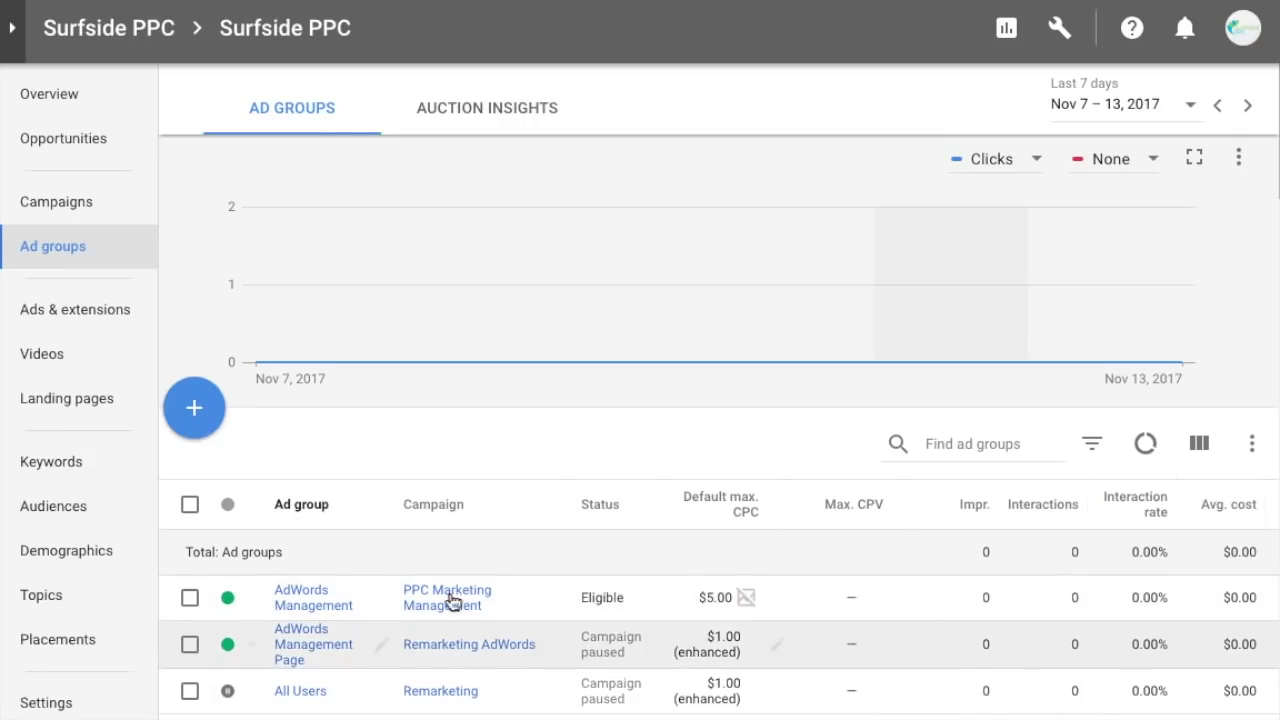
left_click(86, 208)
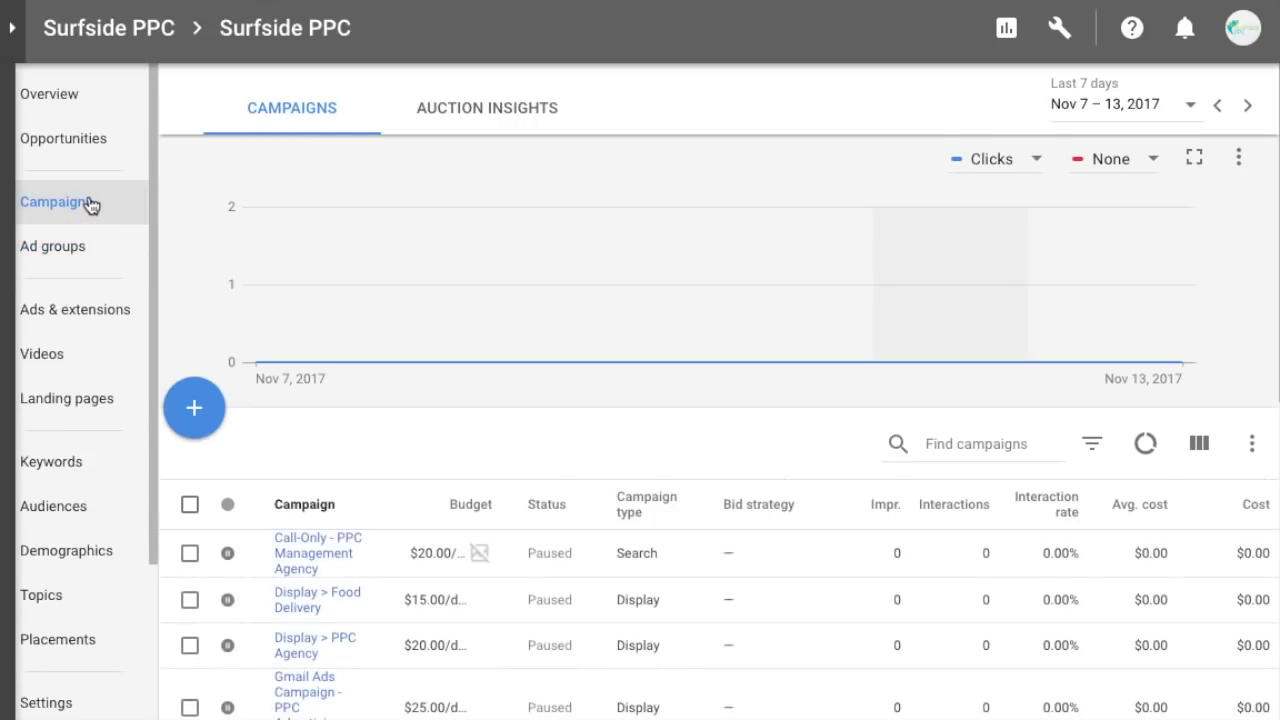
scroll(386, 427, "down", 3)
scroll(395, 414, "down", 10)
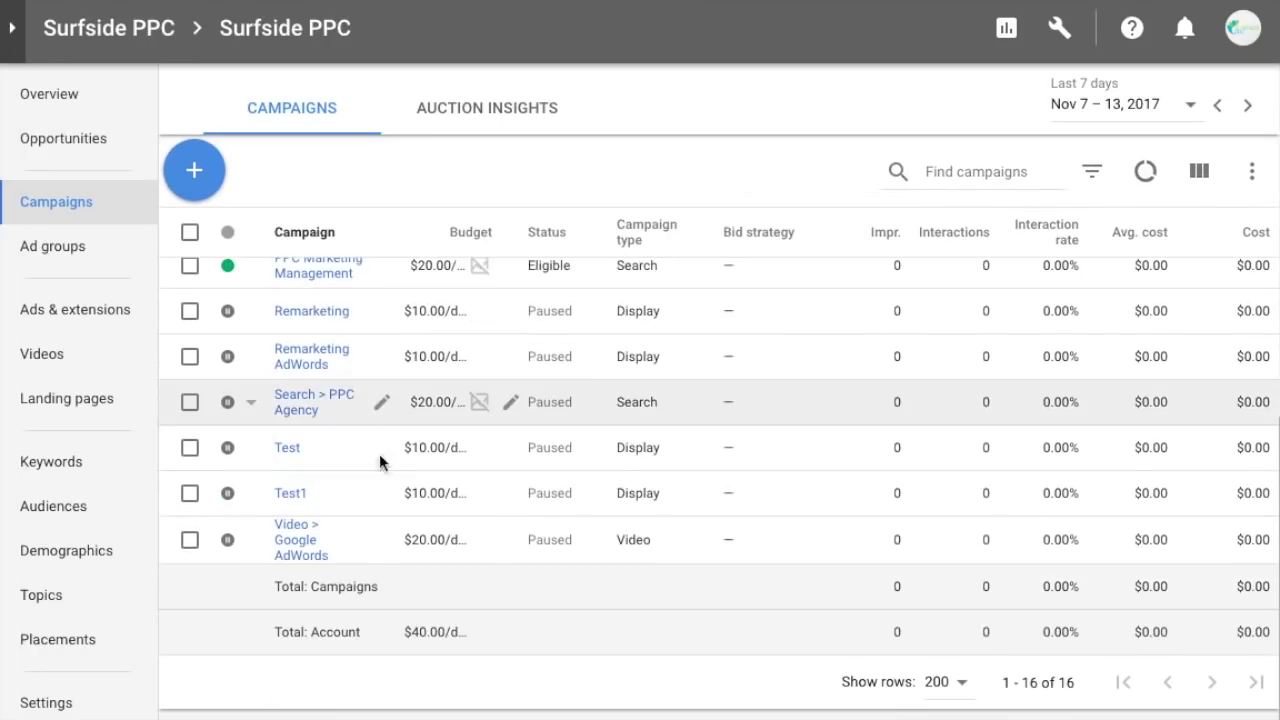
scroll(329, 417, "up", 1)
scroll(300, 310, "up", 1)
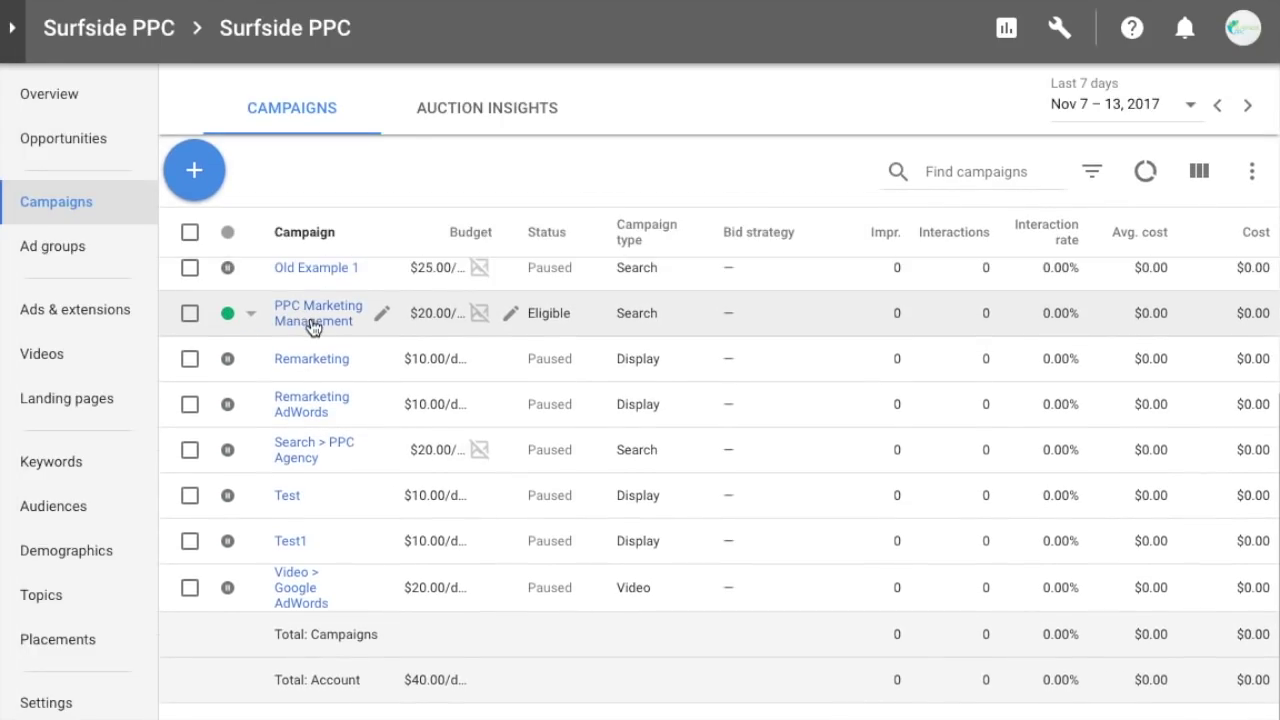
scroll(400, 380, "up", 4)
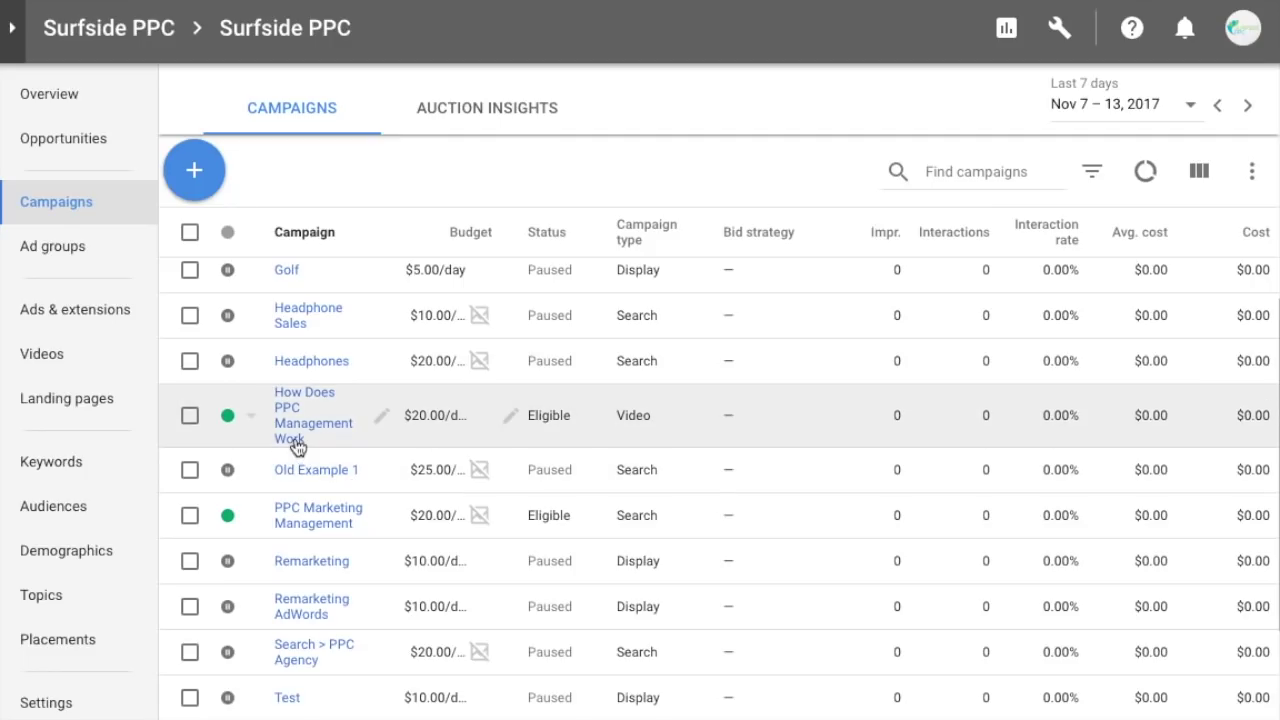
left_click(381, 415)
left_click_drag(343, 436, 240, 443)
left_click(240, 443)
Rename the "How Does PPC Management Work" campaign to "Video - How Does PPC Management Work" and save the name.
left_click(381, 418)
left_click_drag(301, 436, 287, 432)
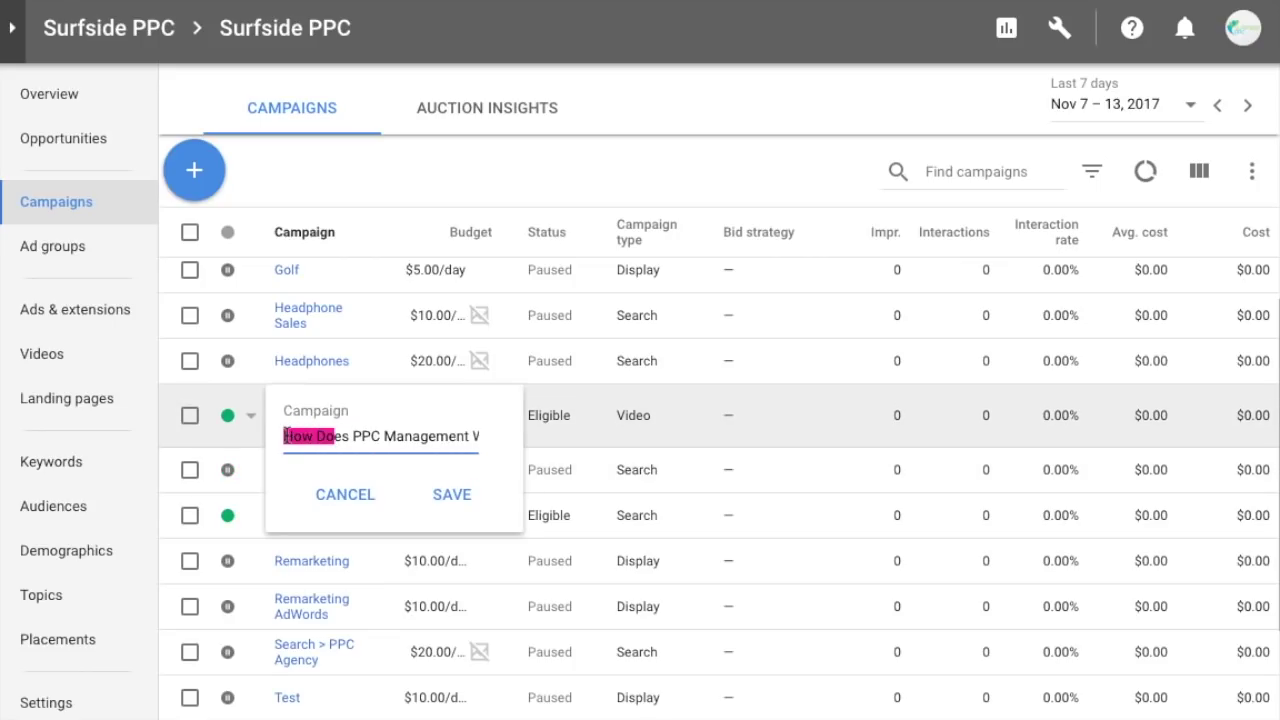
left_click(286, 436)
type("Video -")
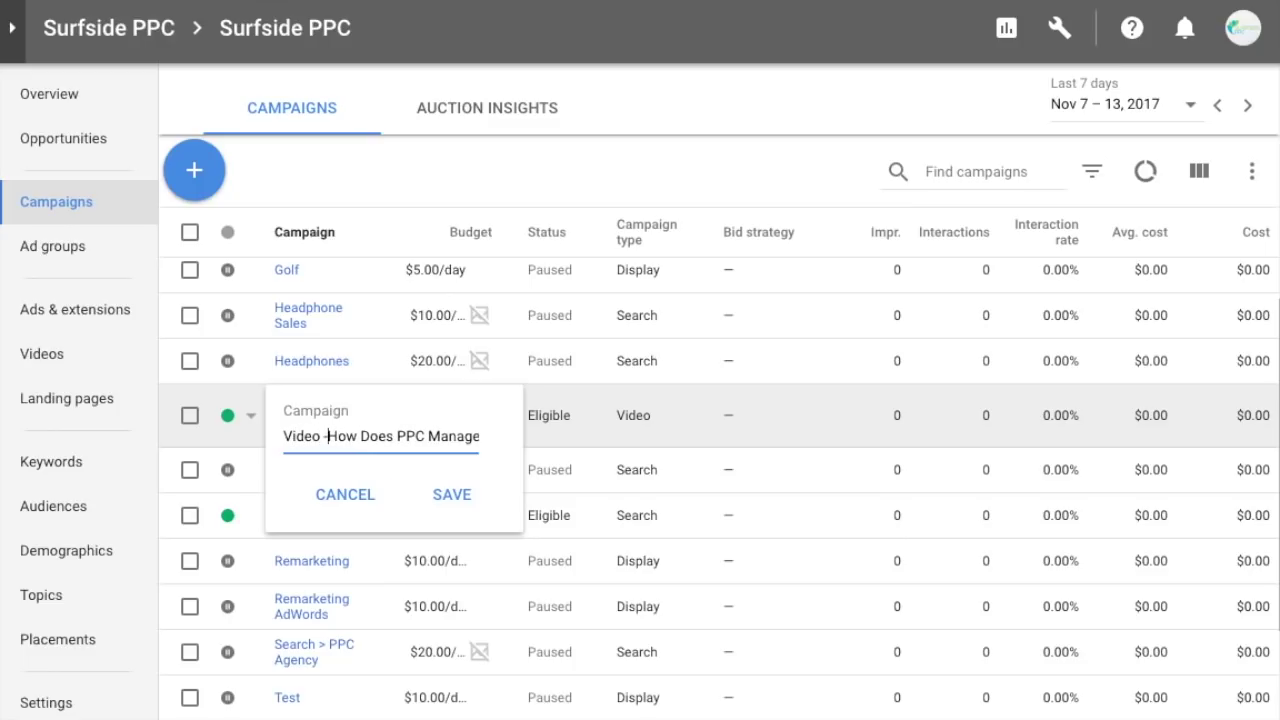
left_click(443, 494)
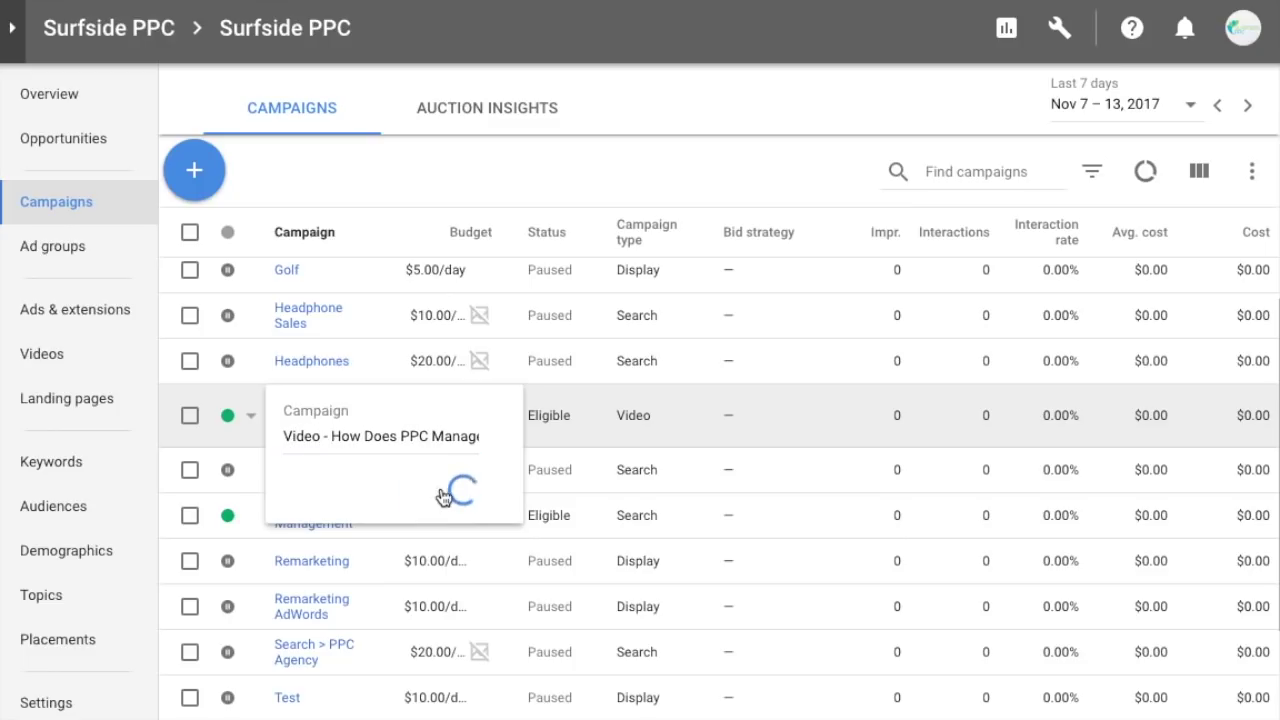